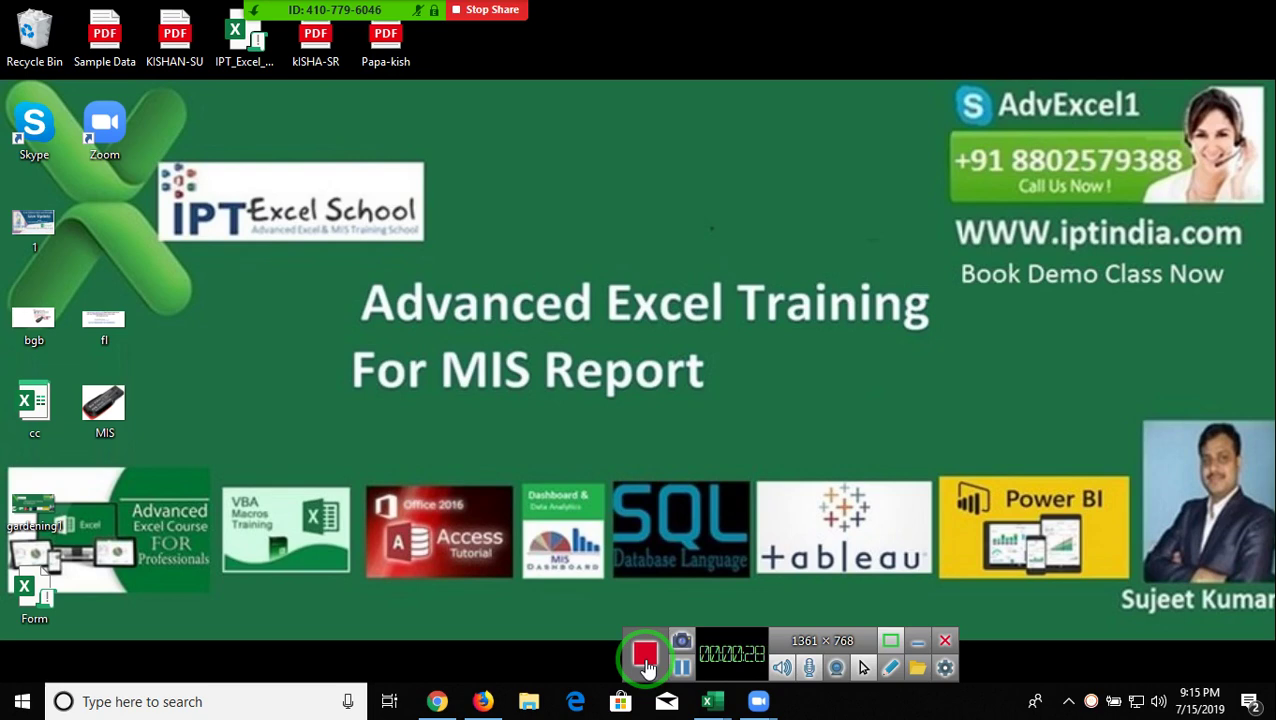
# Look over the meeting's participant list, then close it
pyautogui.moveTo(513, 14)
pyautogui.click(300, 30)
pyautogui.moveTo(592, 233)
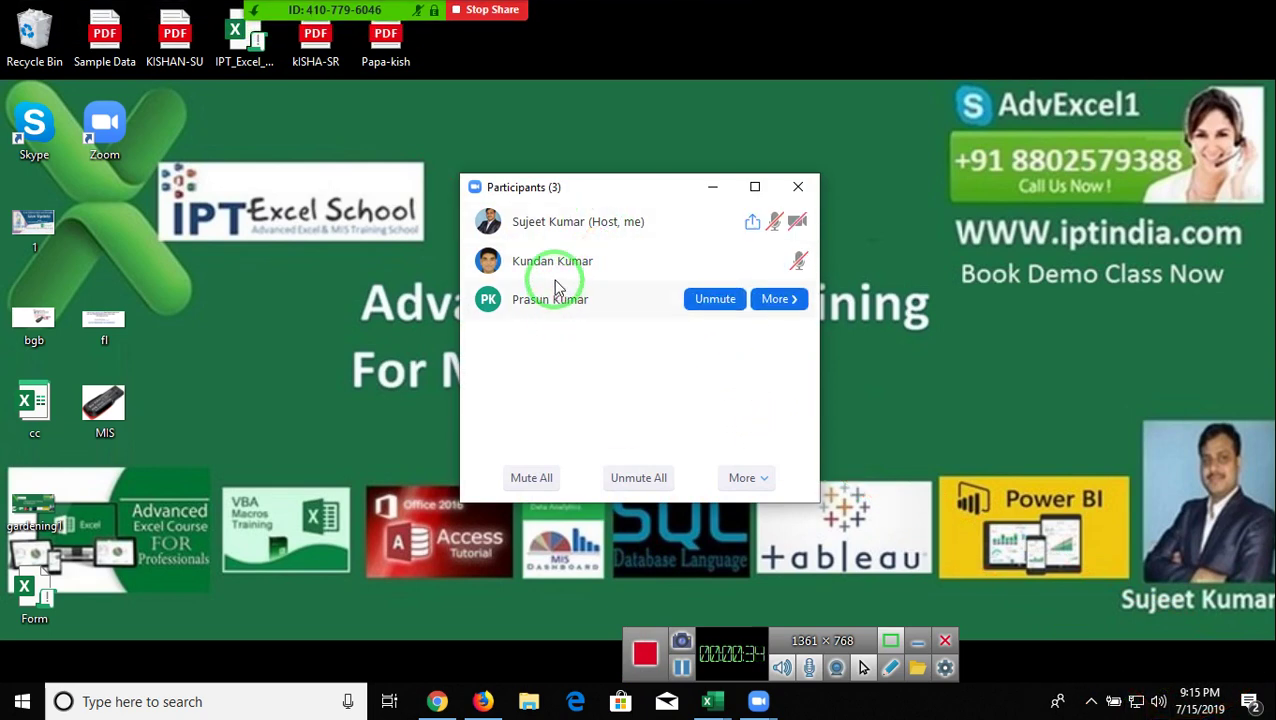
pyautogui.moveTo(557, 275)
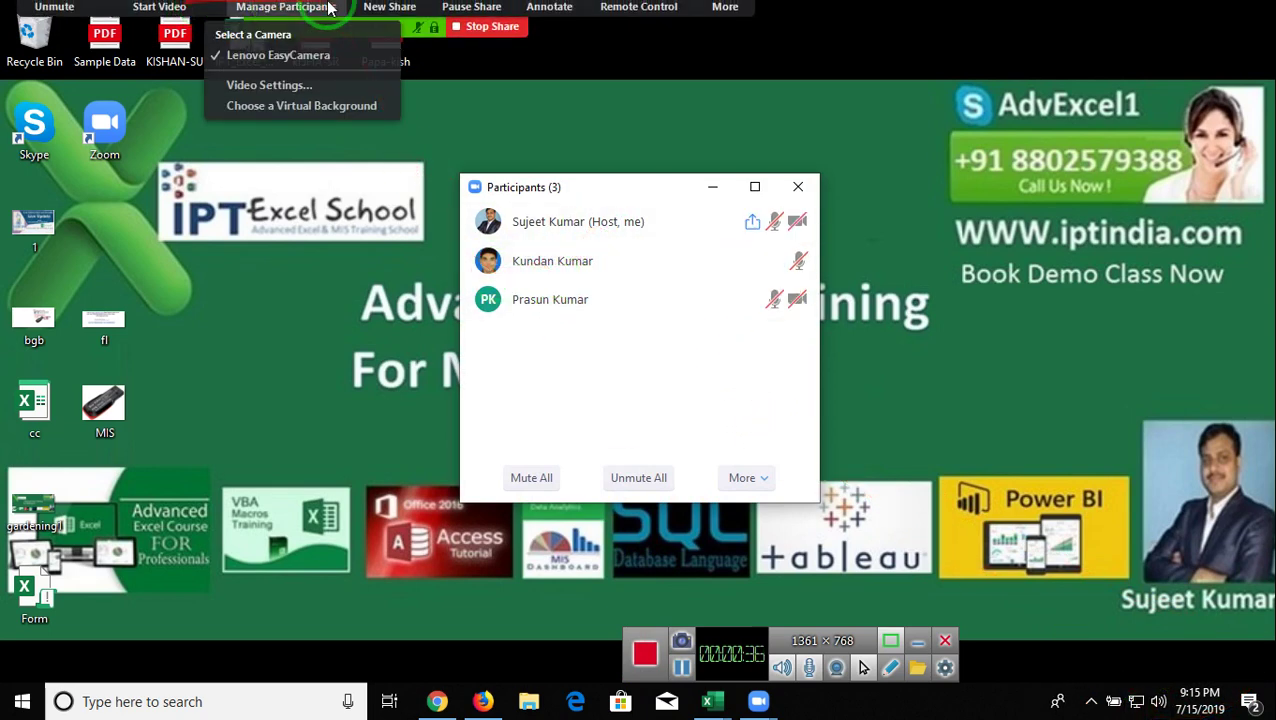
pyautogui.moveTo(612, 307)
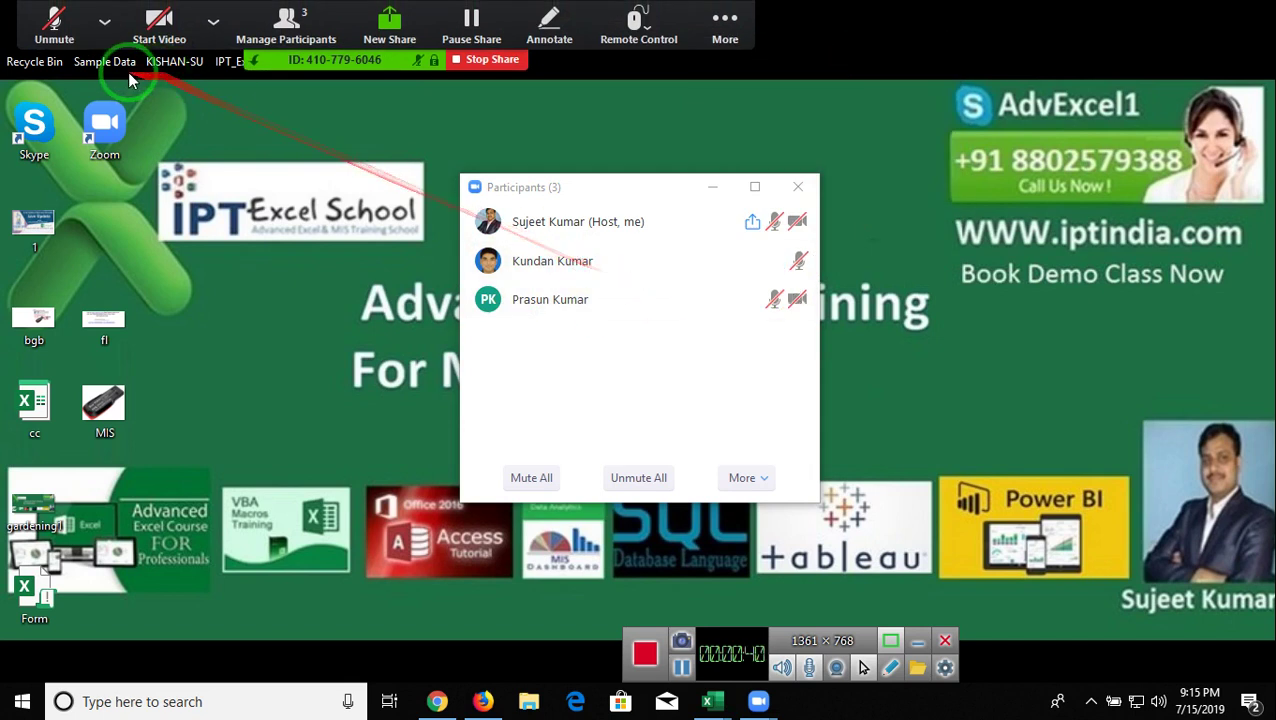
pyautogui.click(794, 187)
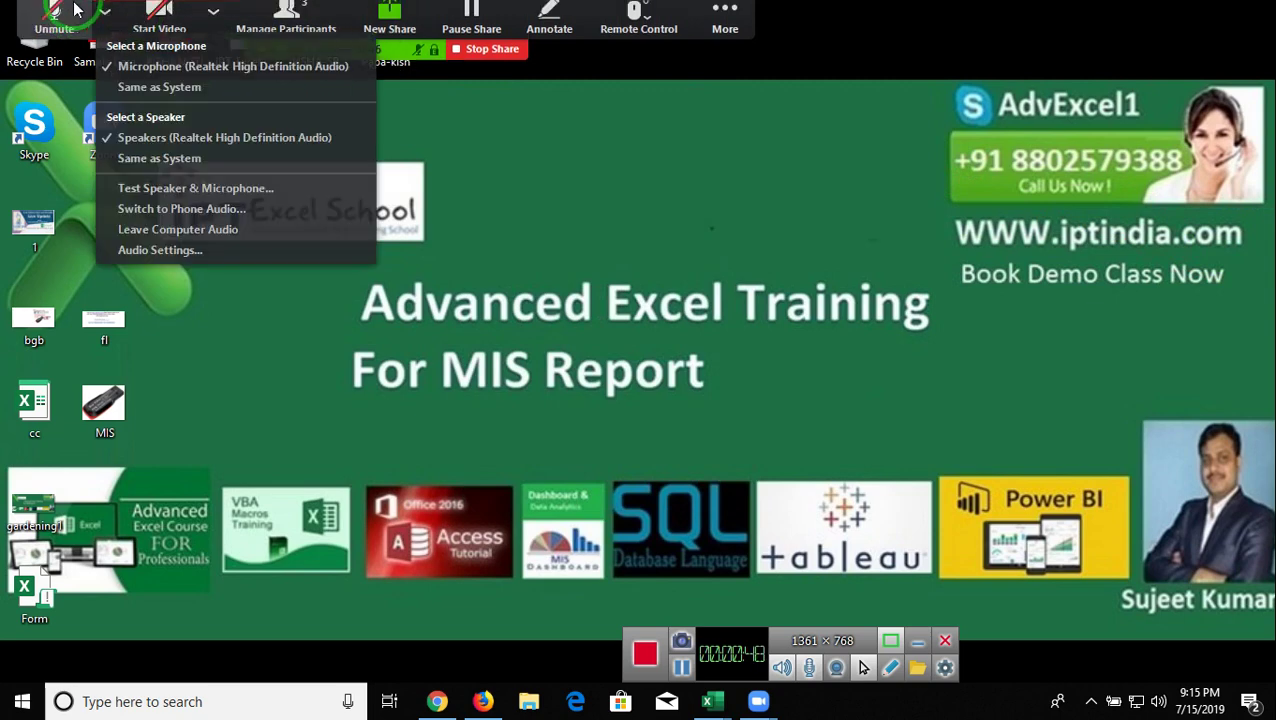
# Unmute your own microphone and recheck the participant list before closing it
pyautogui.click(57, 18)
pyautogui.click(104, 20)
pyautogui.click(286, 25)
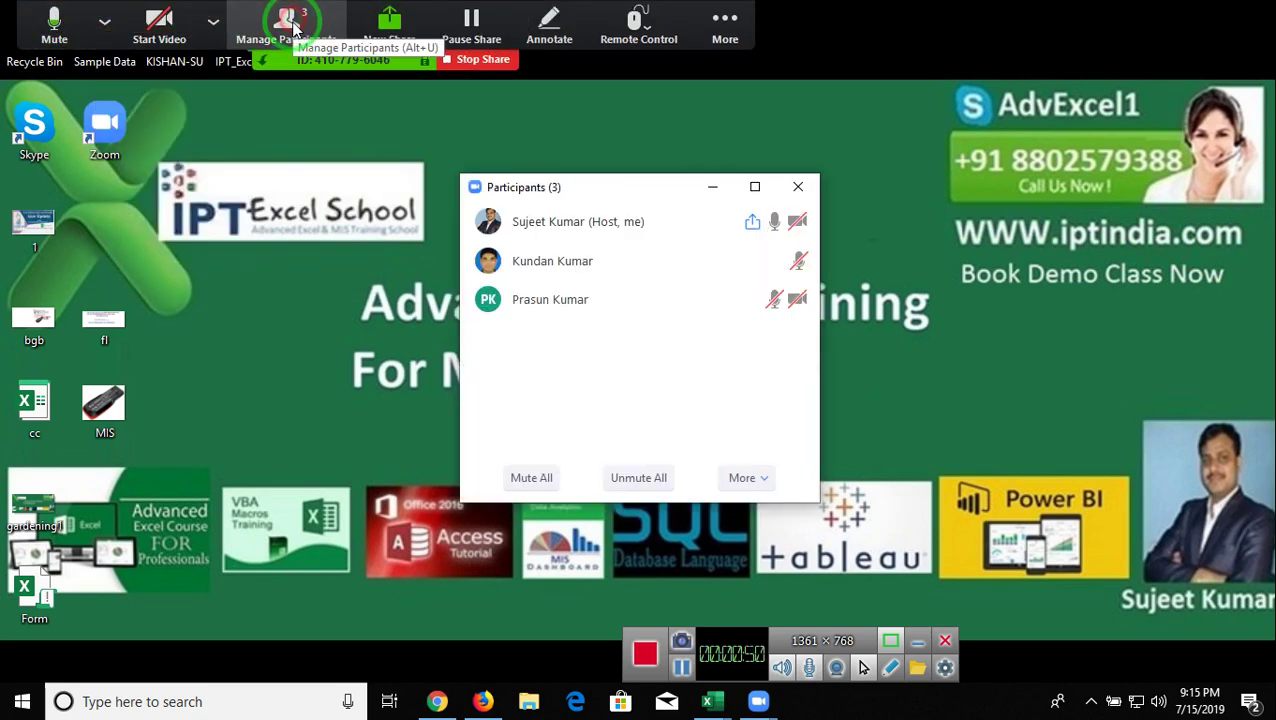
pyautogui.click(797, 187)
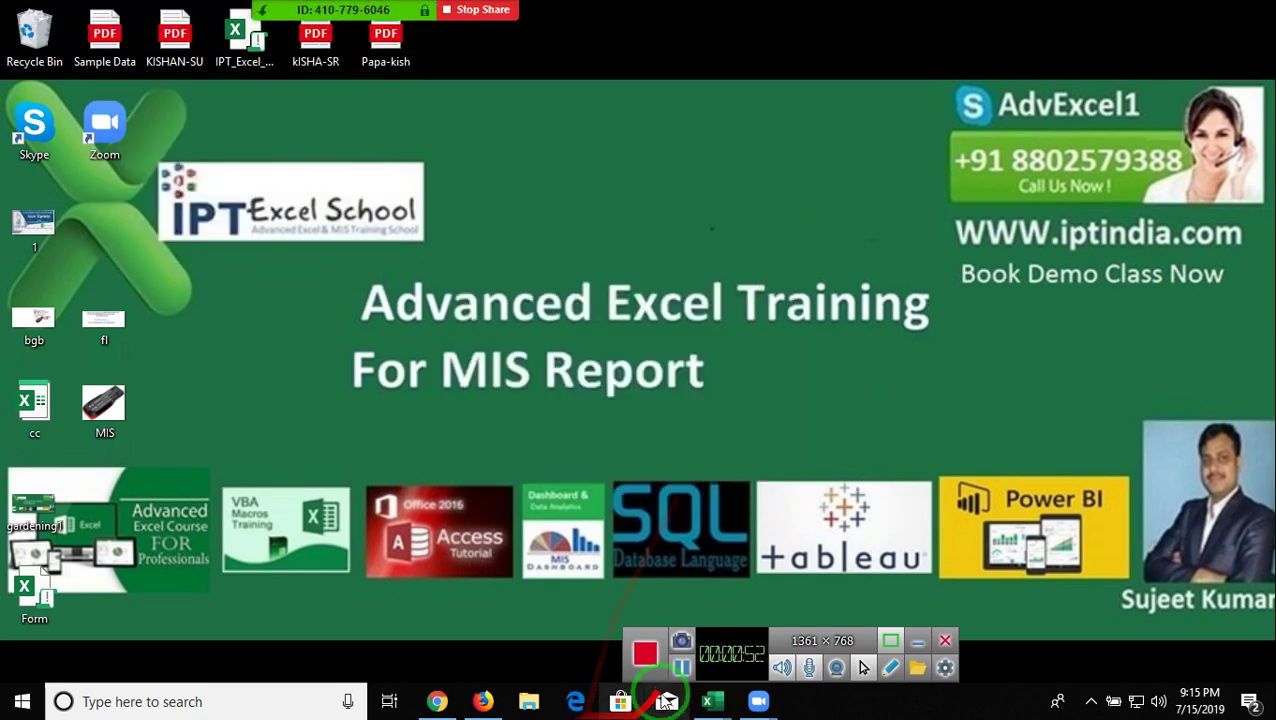
pyautogui.moveTo(709, 703)
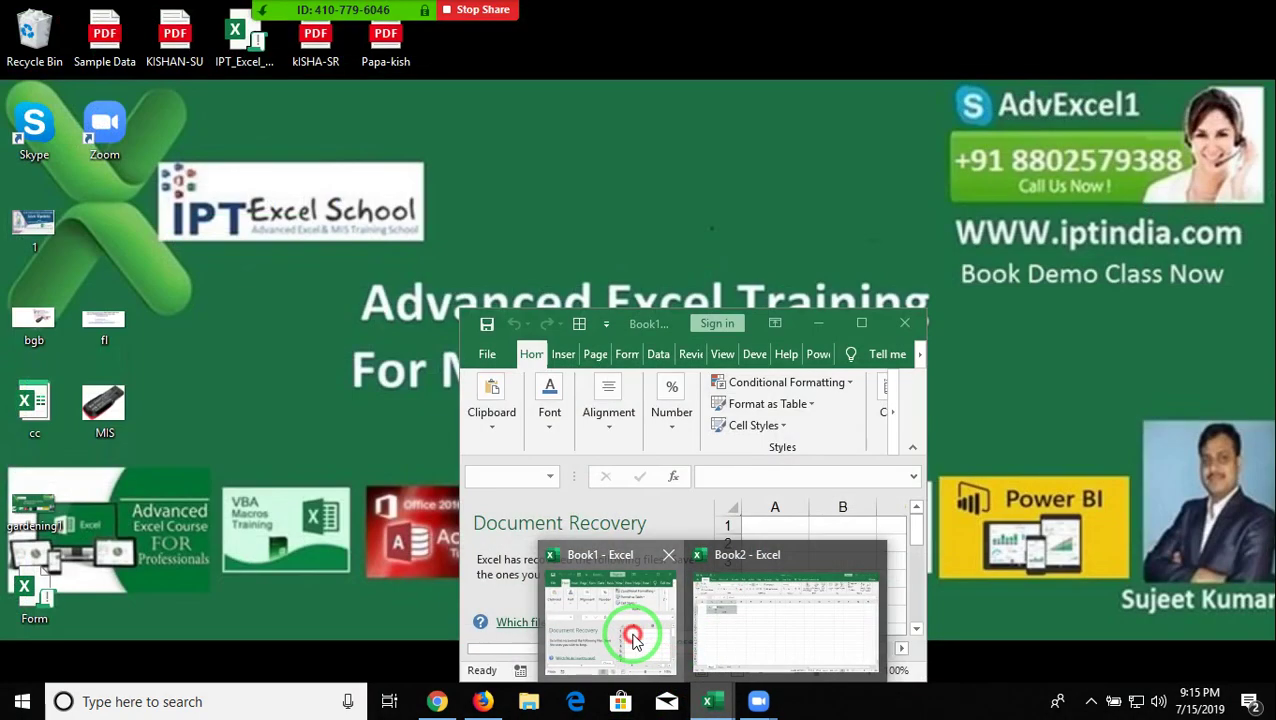
# Close the recovered Book1 and clear the old values in B2:D4 of Book2
pyautogui.click(636, 641)
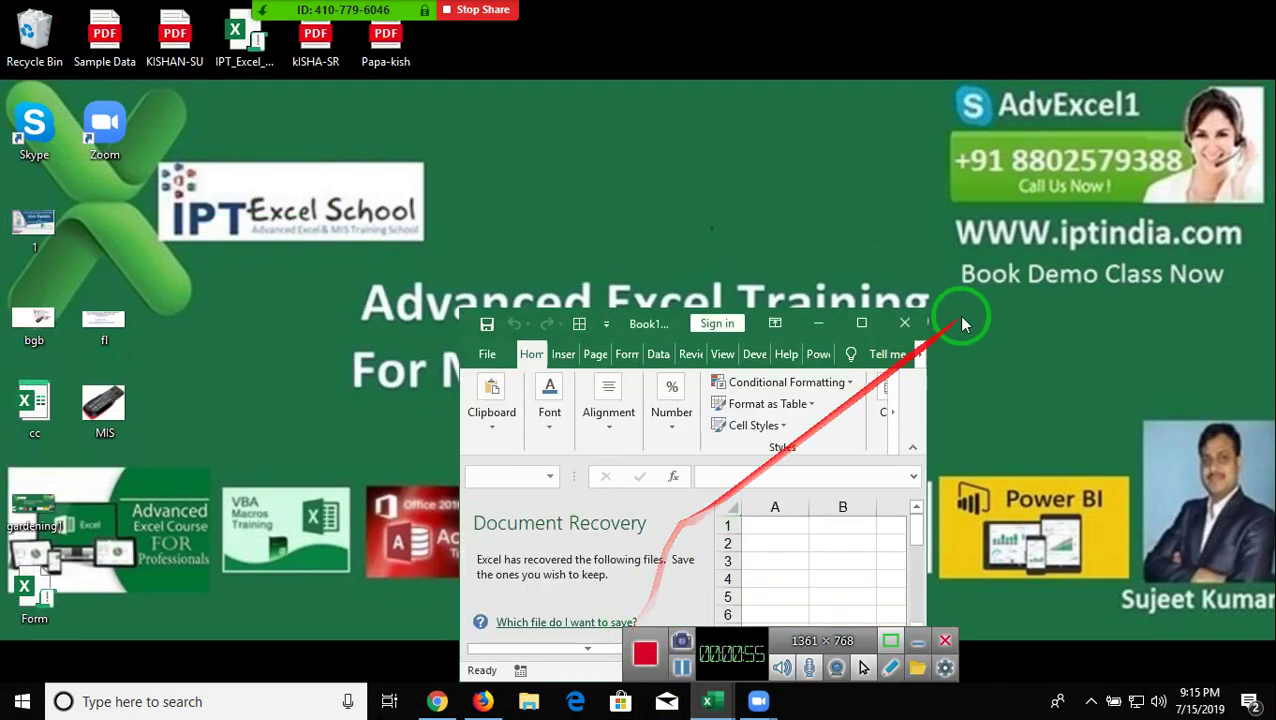
pyautogui.click(920, 318)
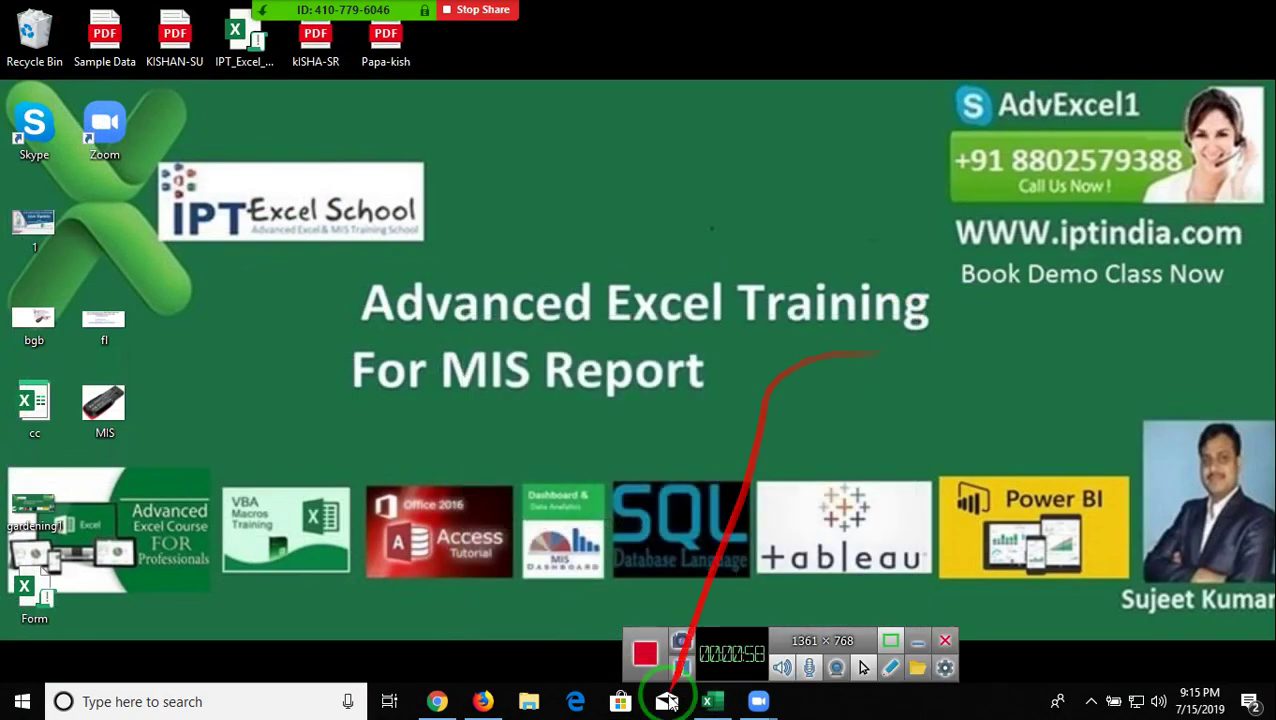
pyautogui.click(707, 703)
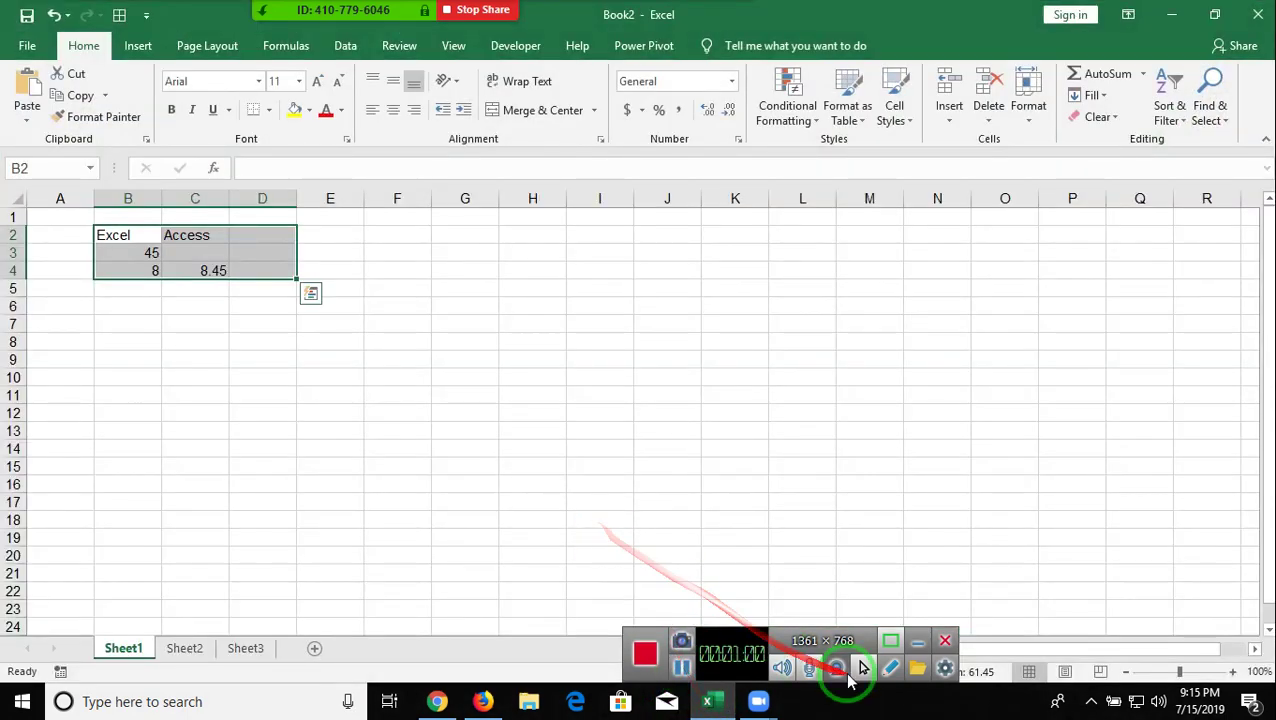
pyautogui.press('Escape')
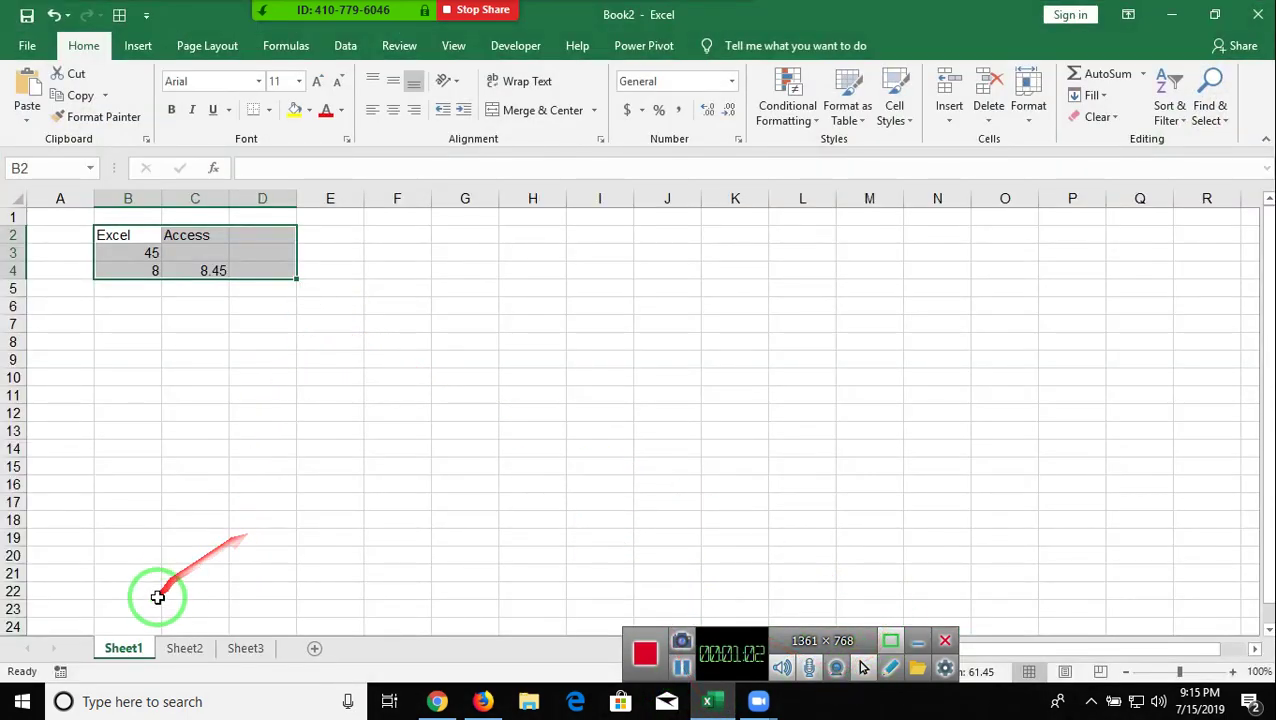
pyautogui.press('Delete')
pyautogui.write('1')
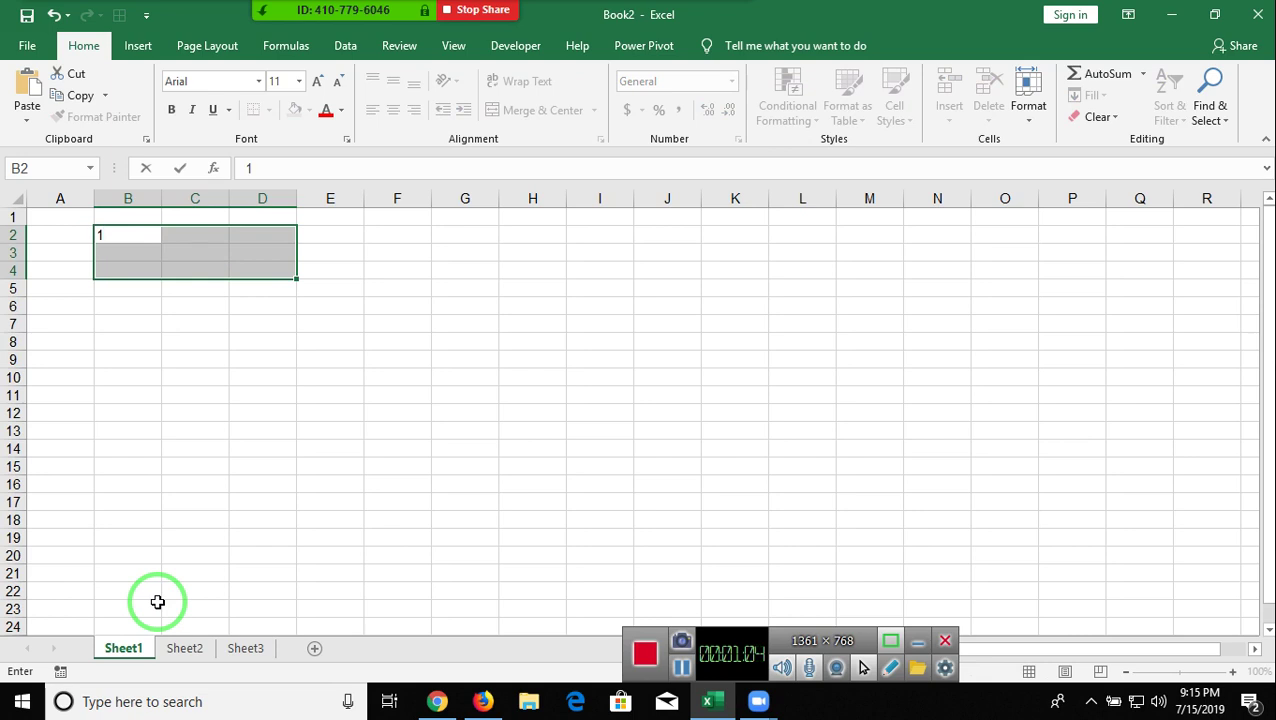
pyautogui.press('Escape')
pyautogui.press('Left')
pyautogui.press('Up')
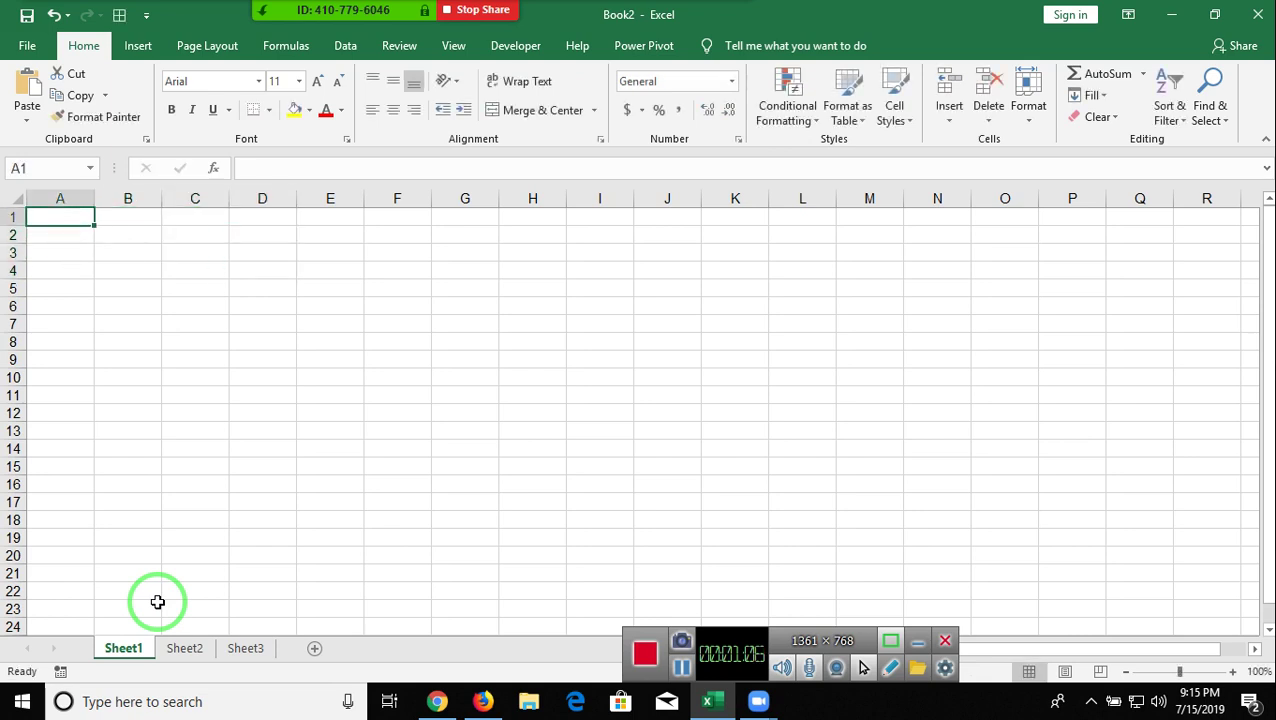
# Rename the first worksheet to Sales
pyautogui.click(146, 651)
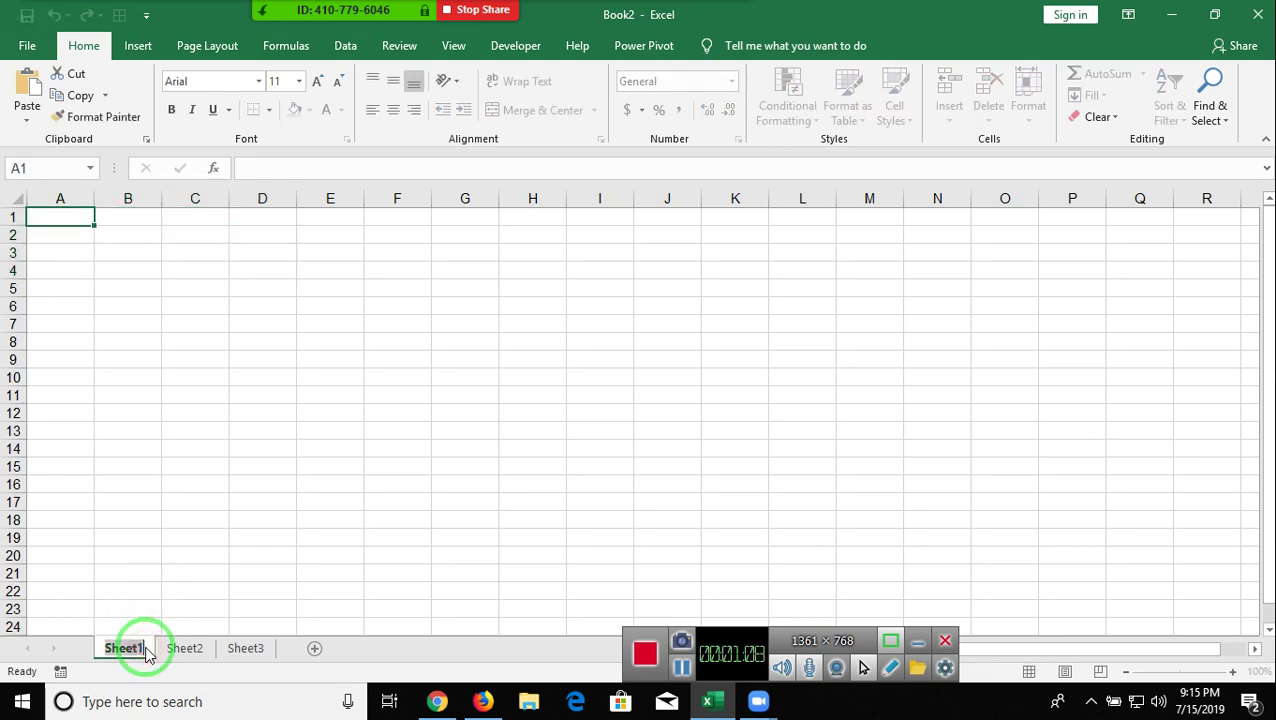
pyautogui.write('ID')
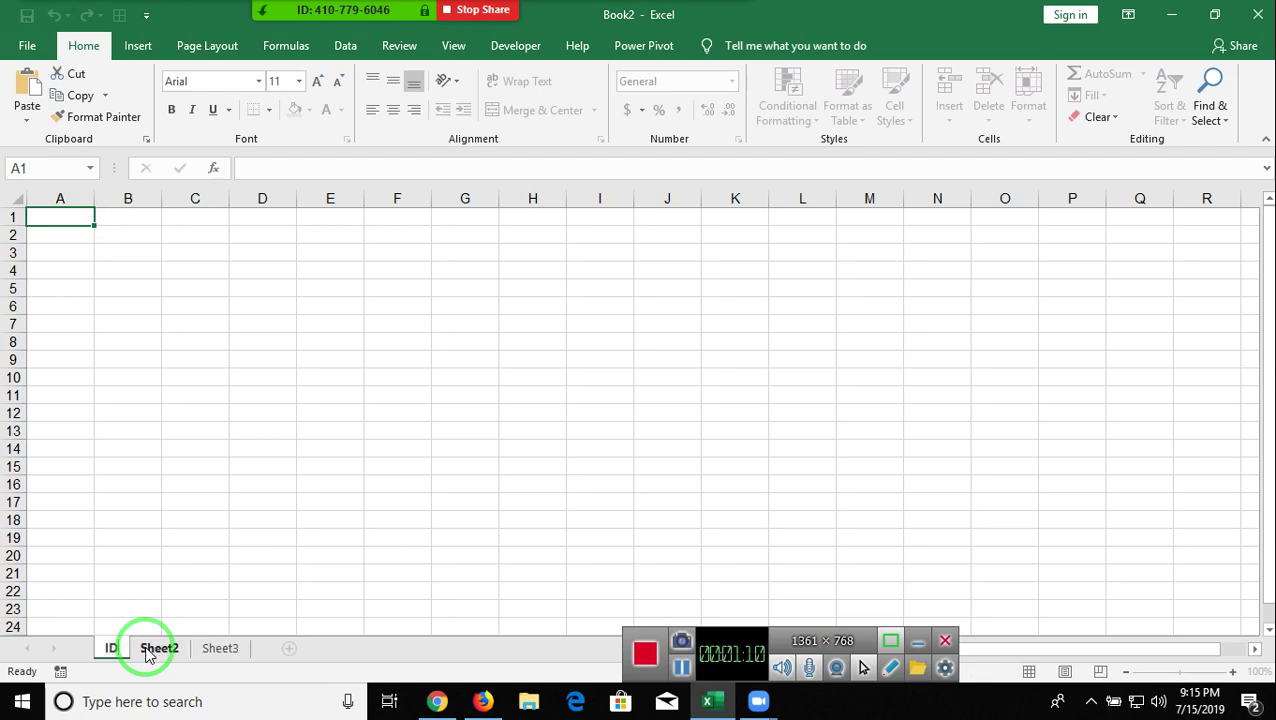
pyautogui.press('BackSpace')
pyautogui.press('BackSpace')
pyautogui.write('Sales')
pyautogui.press('Return')
# Allow the third participant to record the meeting
pyautogui.moveTo(365, 11)
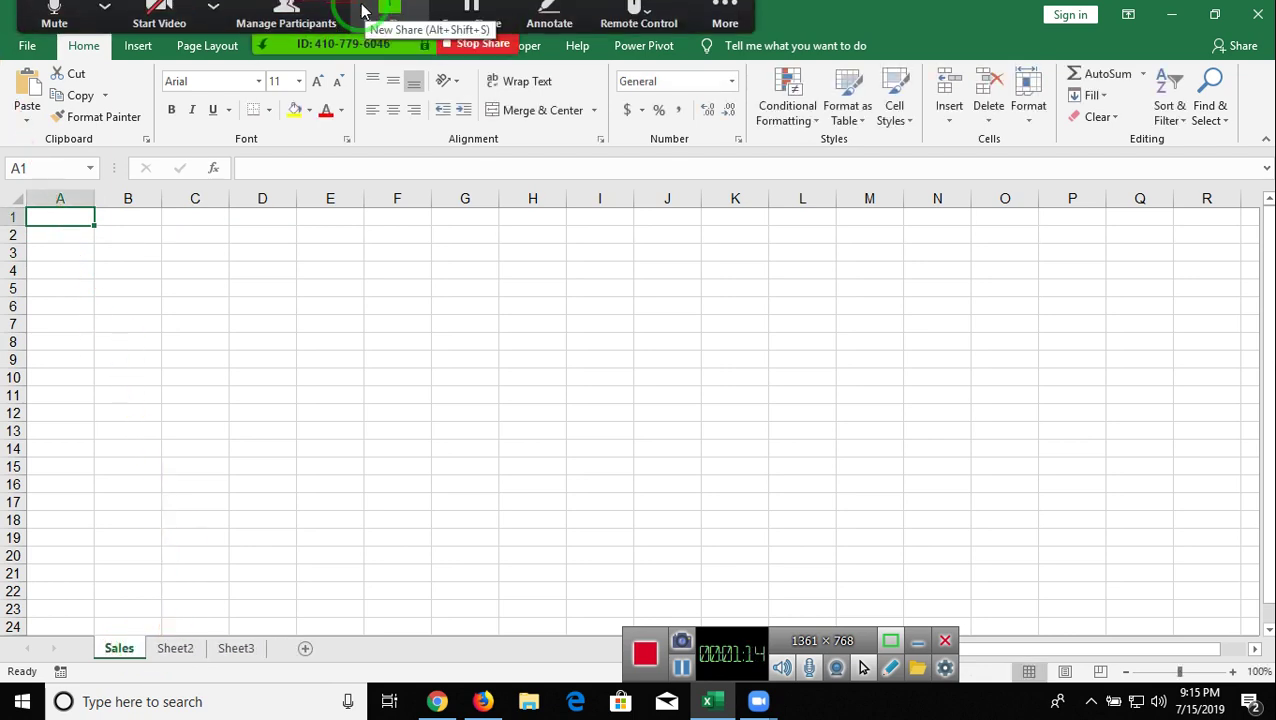
pyautogui.click(290, 25)
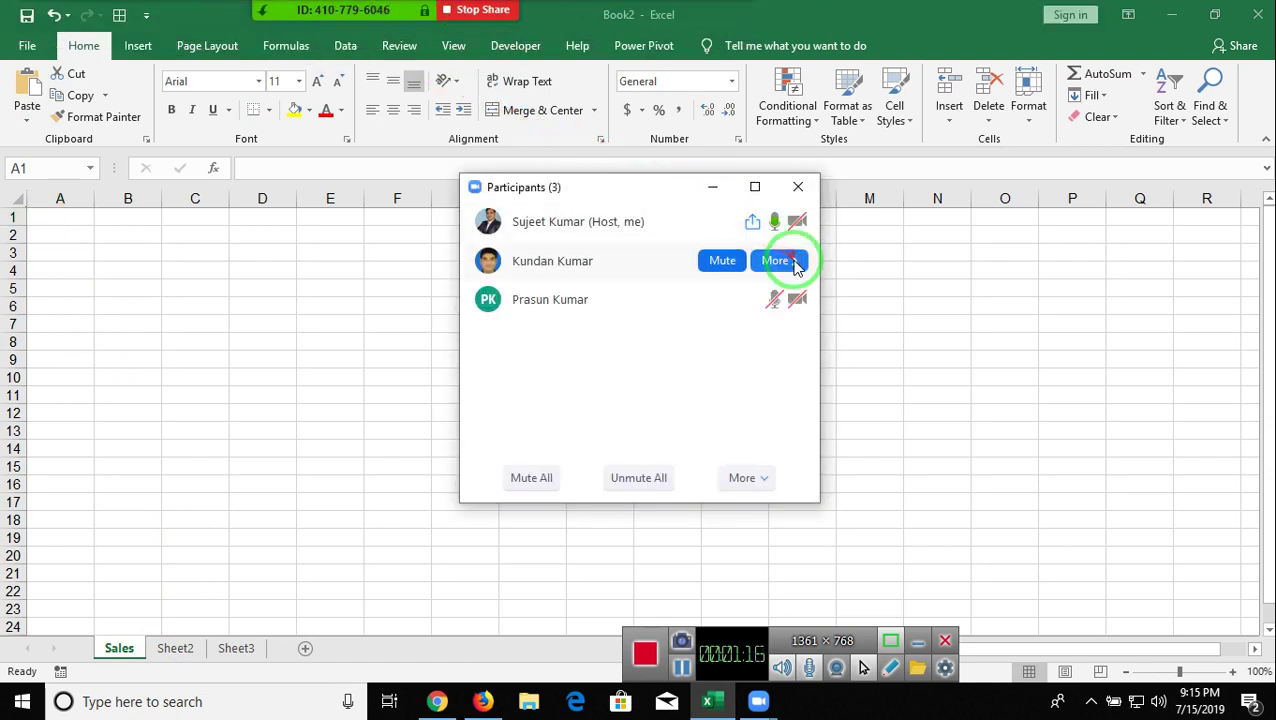
pyautogui.click(776, 260)
pyautogui.click(828, 264)
pyautogui.click(807, 300)
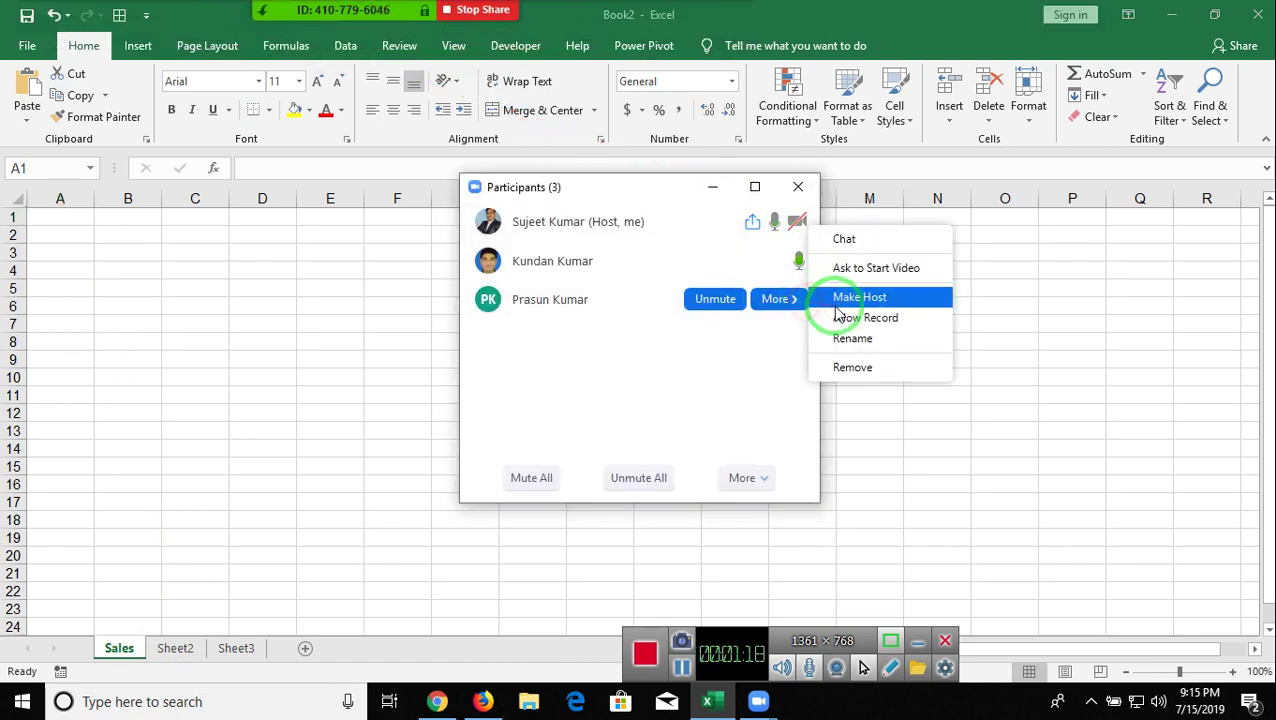
pyautogui.click(830, 317)
pyautogui.click(798, 186)
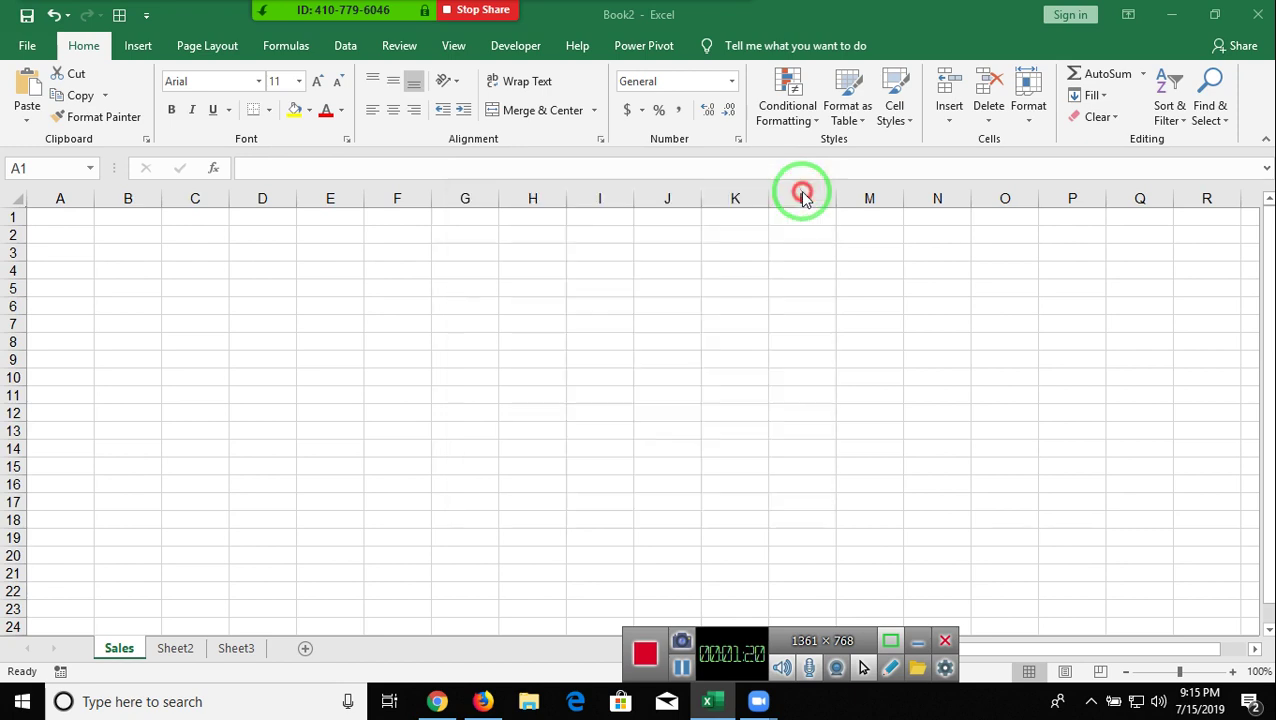
# Start recording the meeting from the More menu
pyautogui.moveTo(280, 12)
pyautogui.click(725, 28)
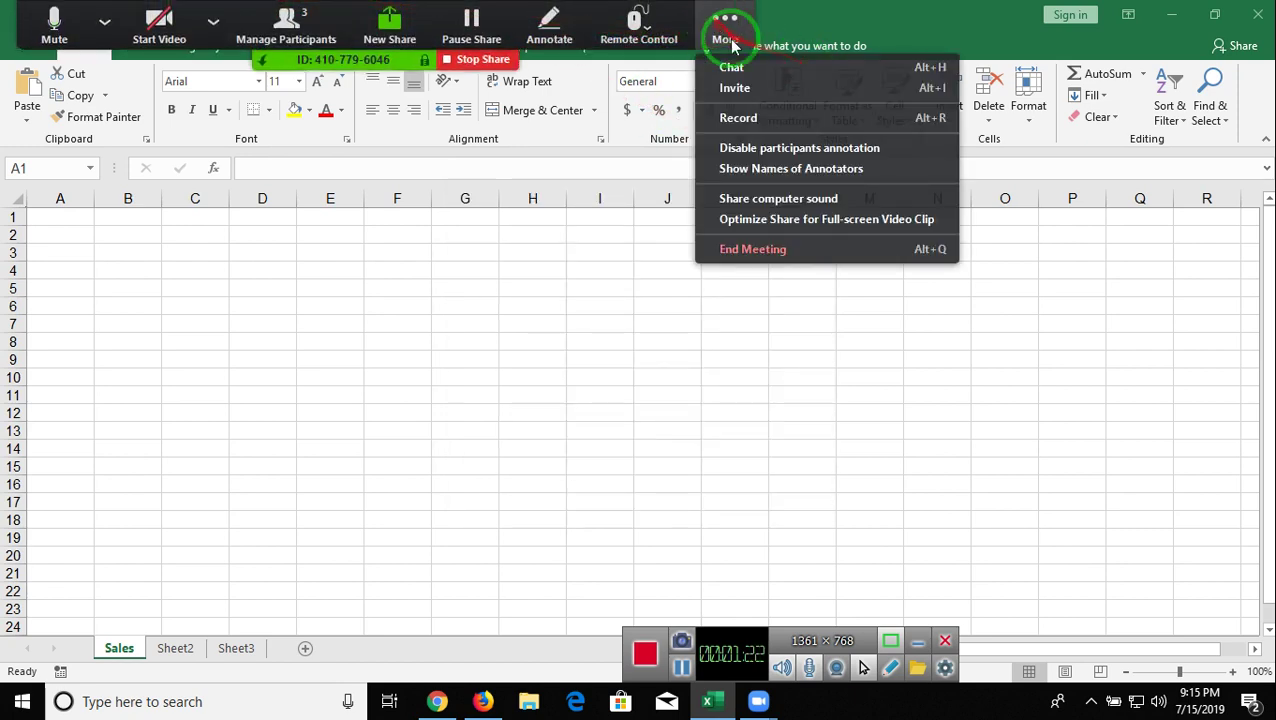
pyautogui.click(748, 118)
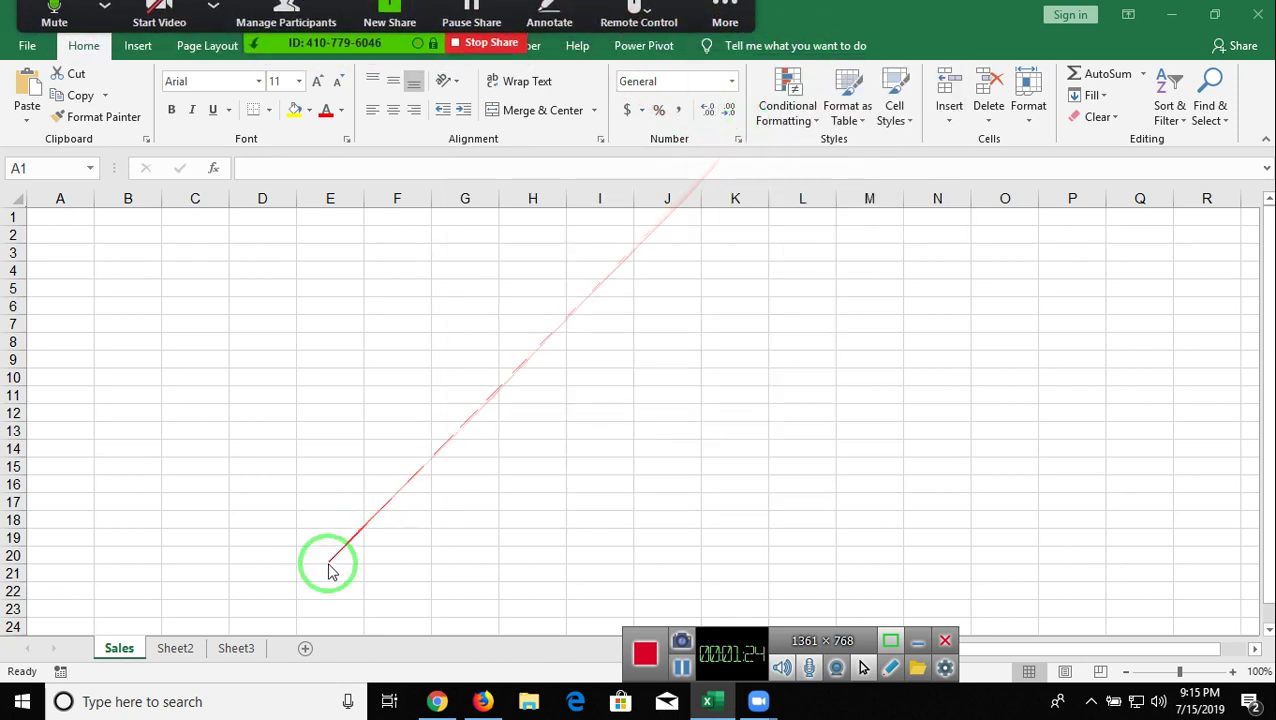
pyautogui.click(75, 224)
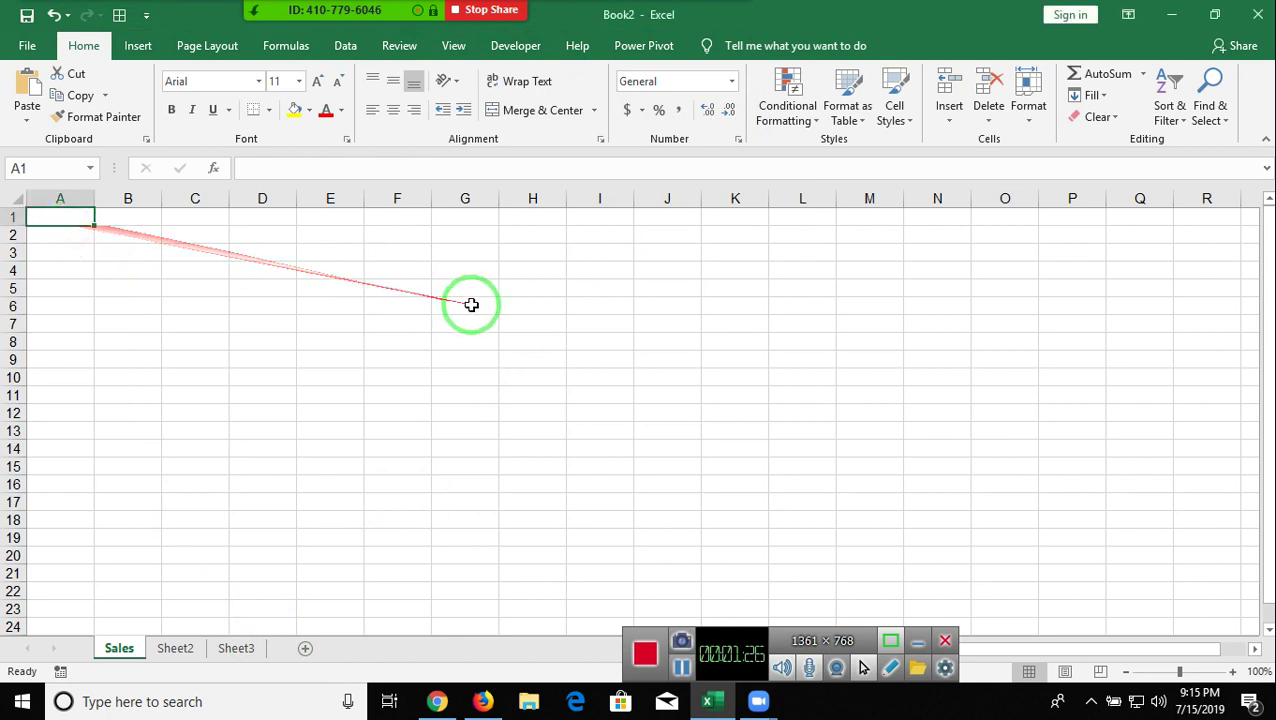
# Enter the headers SID, Date, PID, CID and Qty across A1:E1
pyautogui.write('SID')
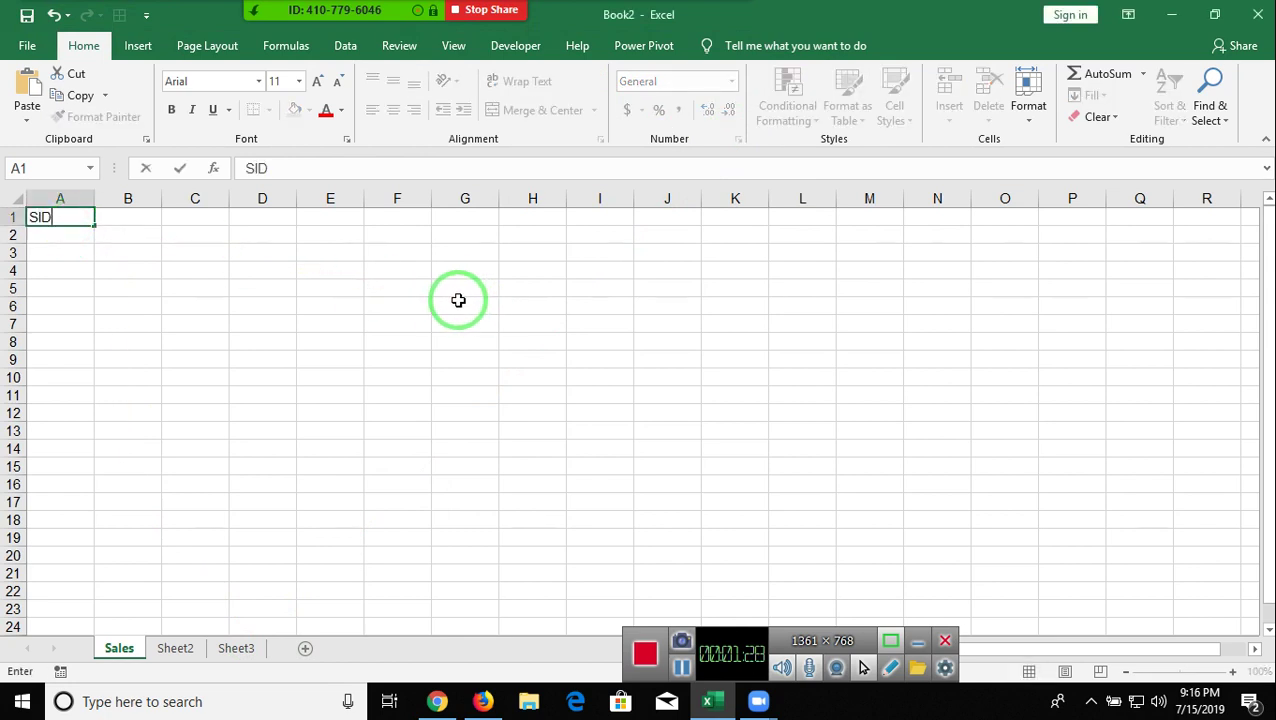
pyautogui.press('Tab')
pyautogui.write('Da')
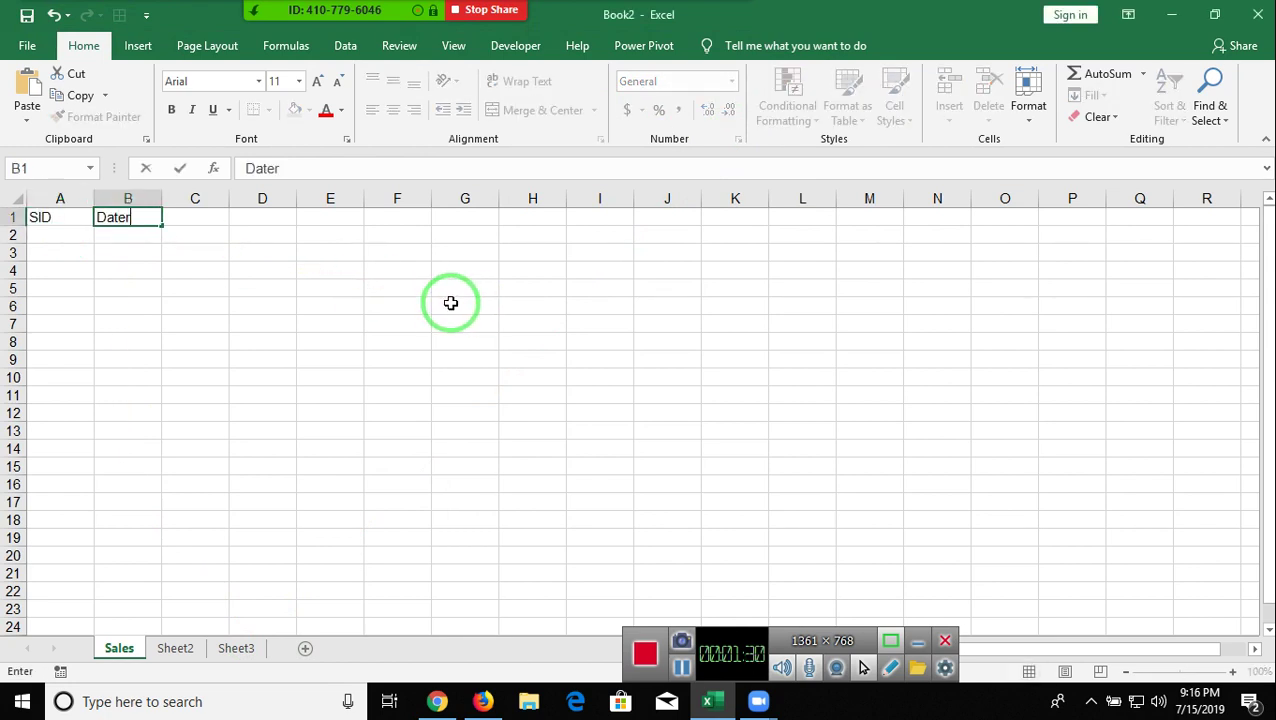
pyautogui.press('BackSpace')
pyautogui.press('Tab')
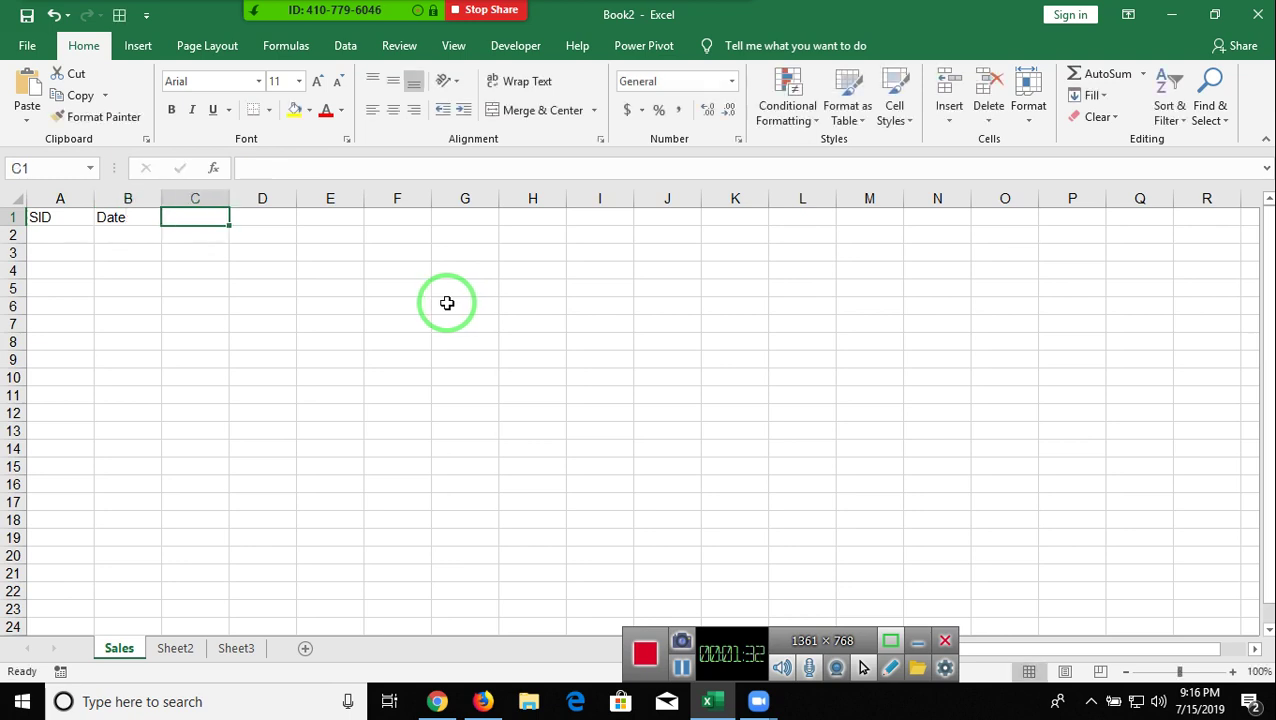
pyautogui.write('C')
pyautogui.press('BackSpace')
pyautogui.press('BackSpace')
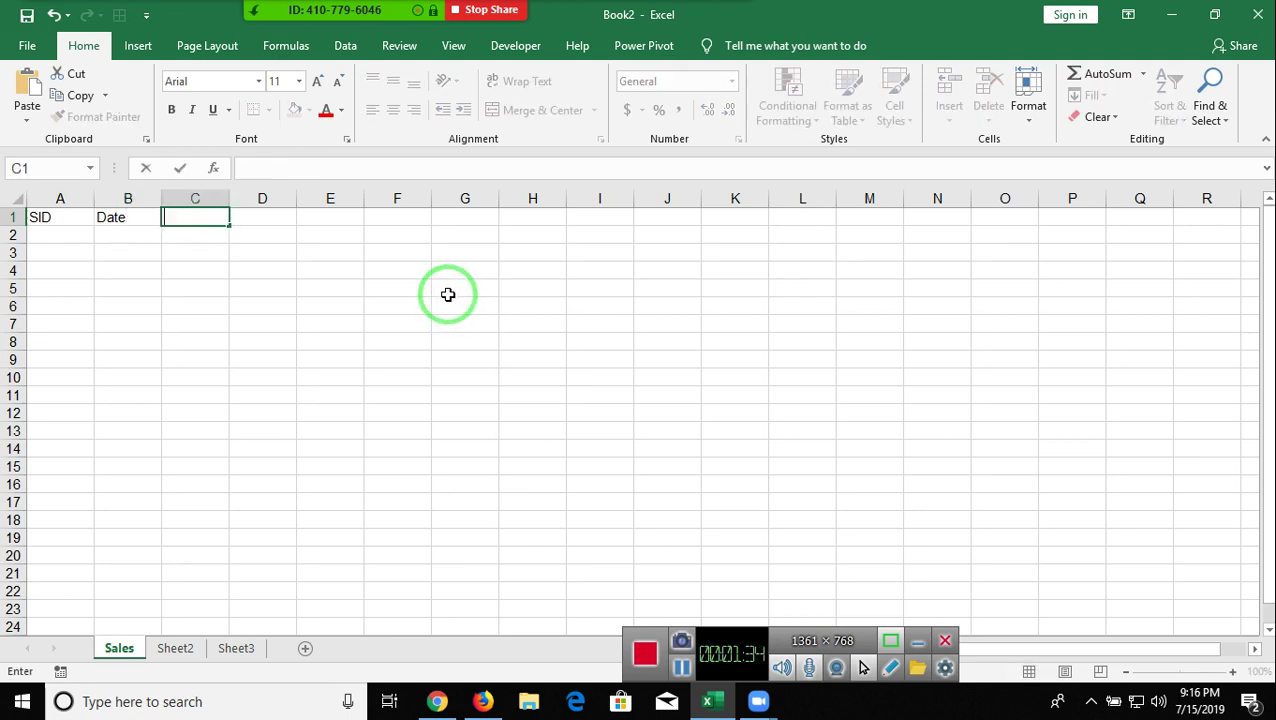
pyautogui.write('PID')
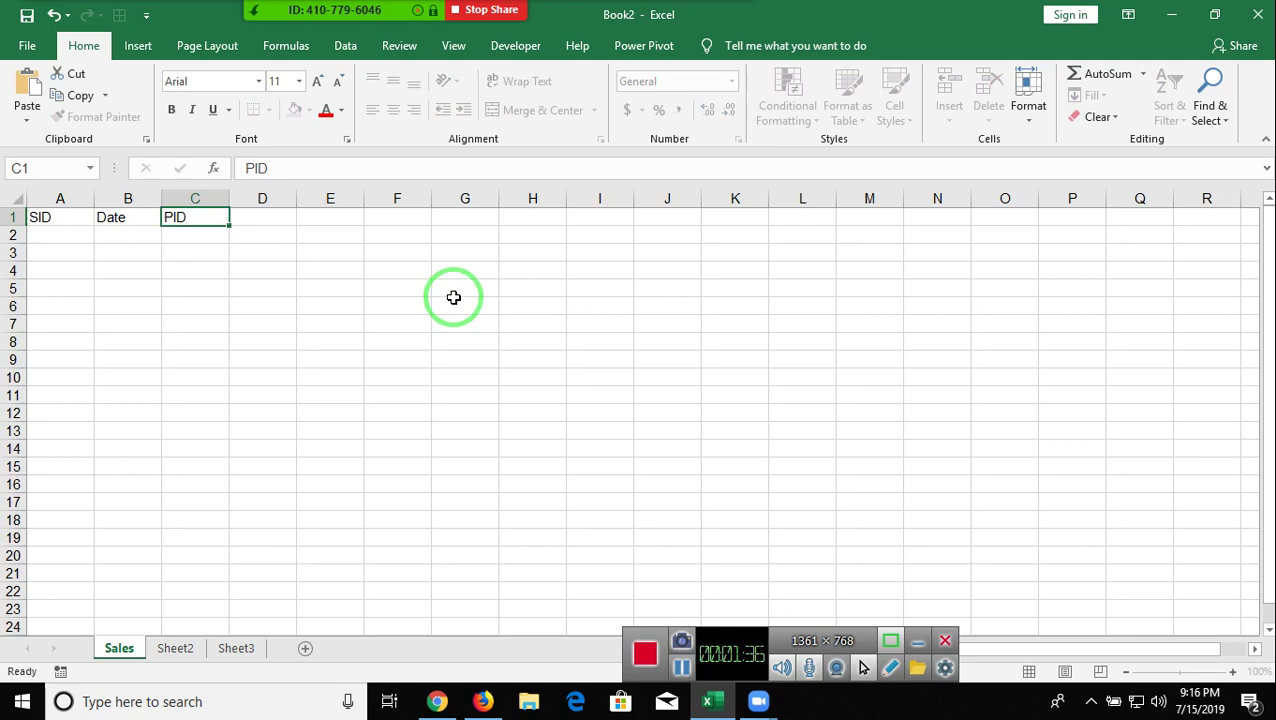
pyautogui.press('Tab')
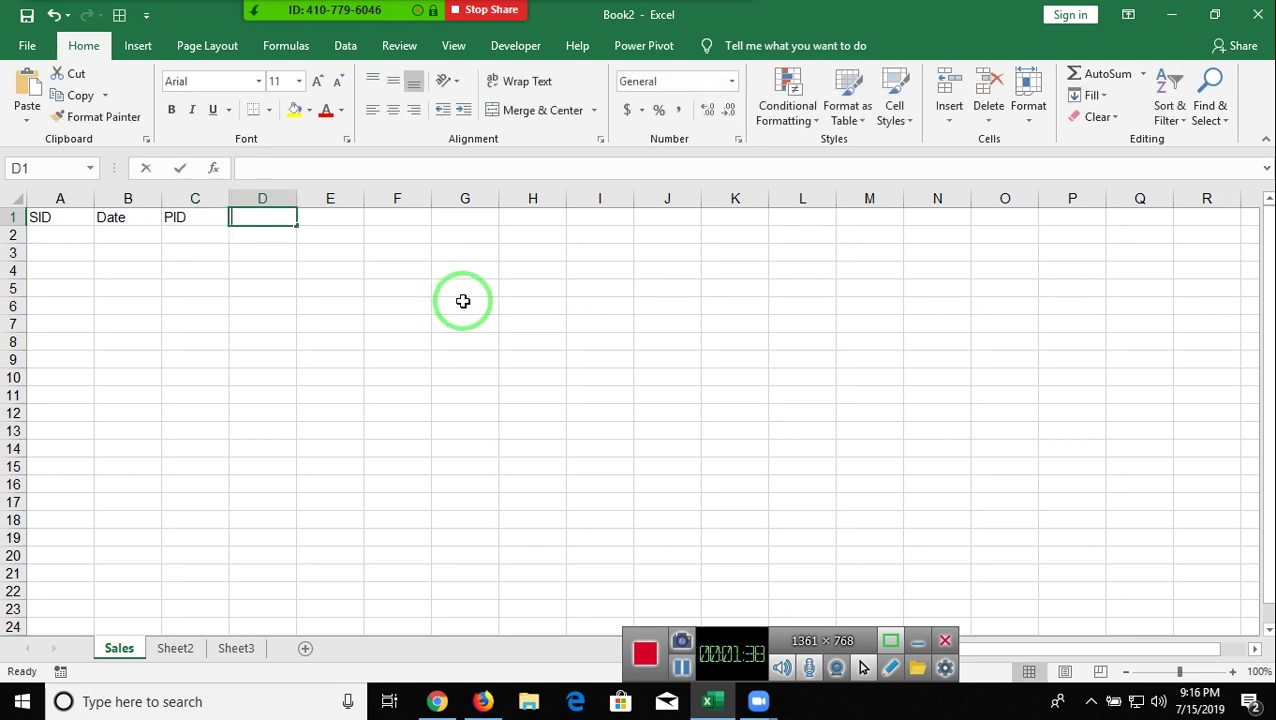
pyautogui.write('CID')
pyautogui.press('Tab')
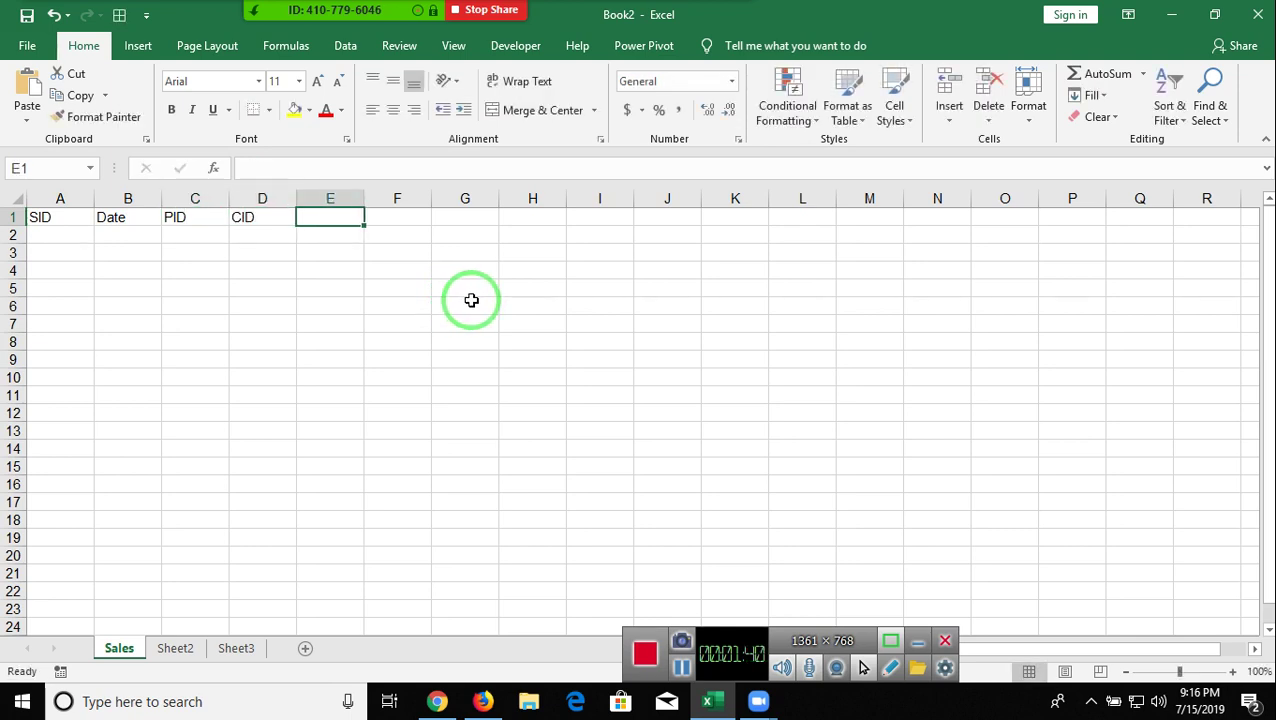
pyautogui.write('Qty')
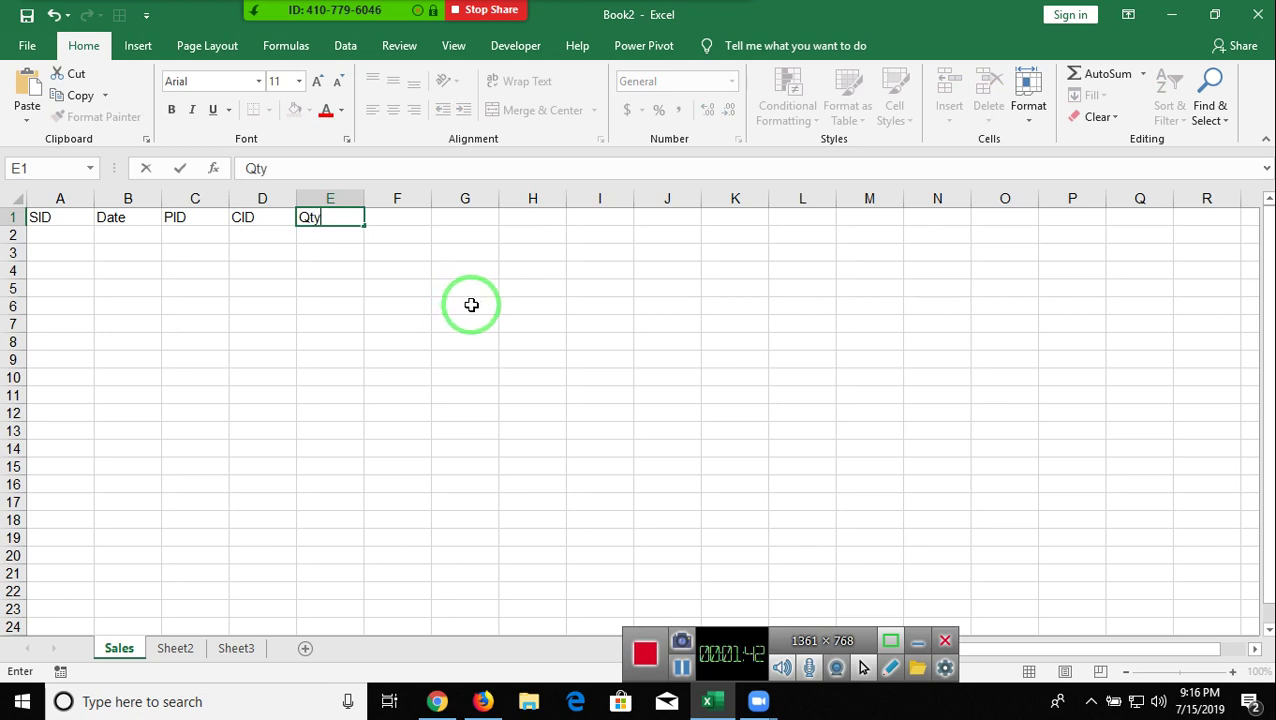
pyautogui.press('Return')
# Enter 1 and 2 as the first SID values in A2:A3
pyautogui.write('1')
pyautogui.press('Return')
pyautogui.write('2')
pyautogui.hotkey('shift', 'Up')
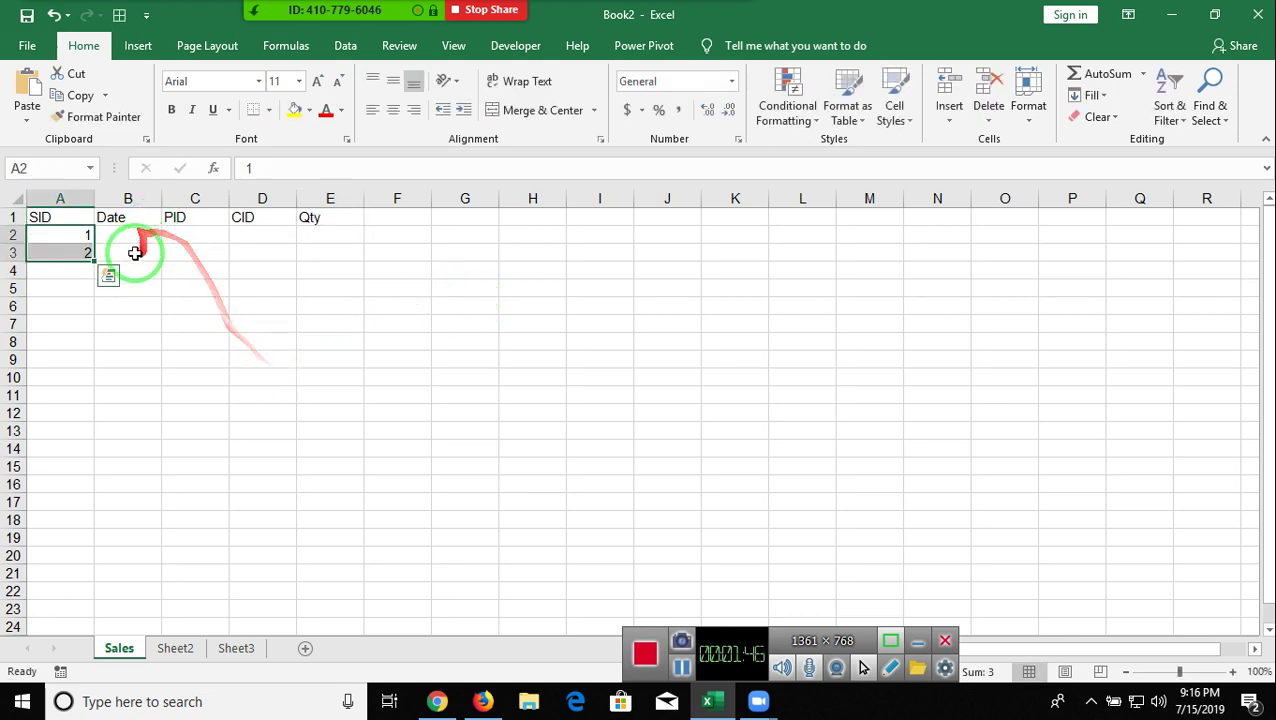
# Extend the 1, 2 SID series down column A
pyautogui.moveTo(94, 260)
pyautogui.mouseDown()
pyautogui.moveTo(163, 714)
pyautogui.moveTo(208, 703)
pyautogui.mouseUp()
pyautogui.hotkey('ctrl', 'Home')
pyautogui.press('Right')
pyautogui.press('Down')
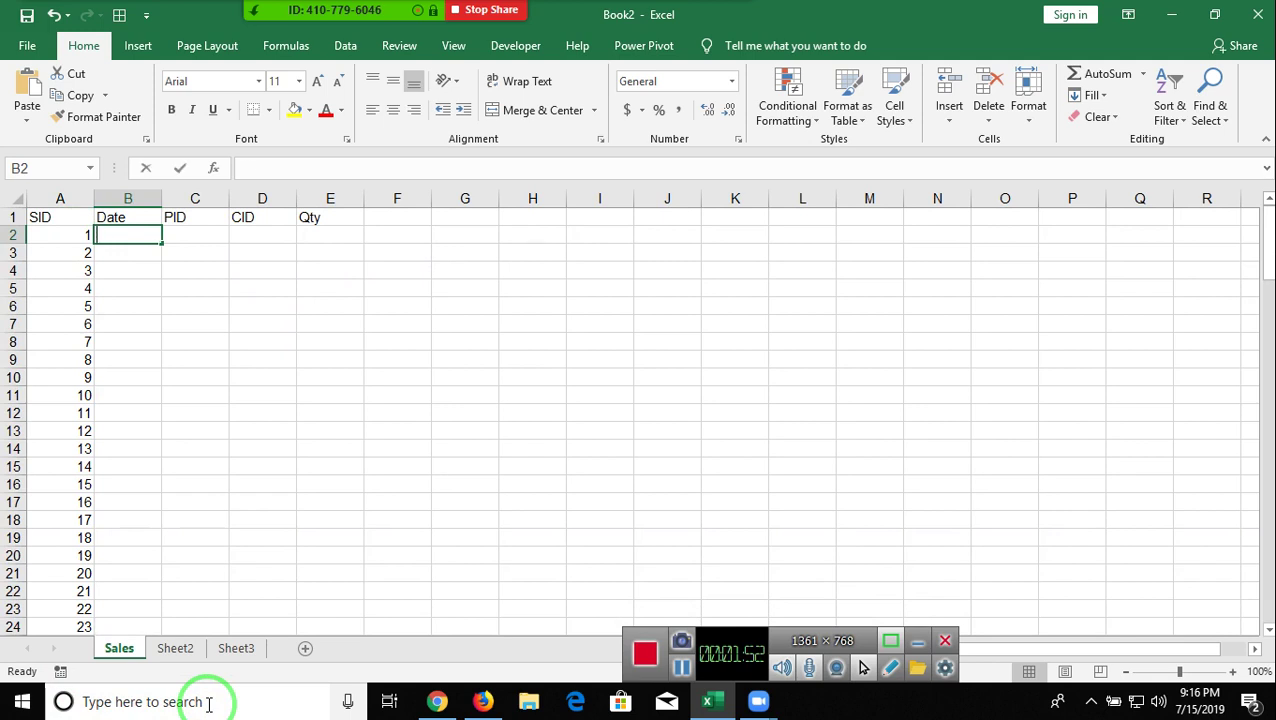
# Enter 8/1 in B2 and fill consecutive daily dates down the Date column
pyautogui.write('8/1')
pyautogui.press('Return')
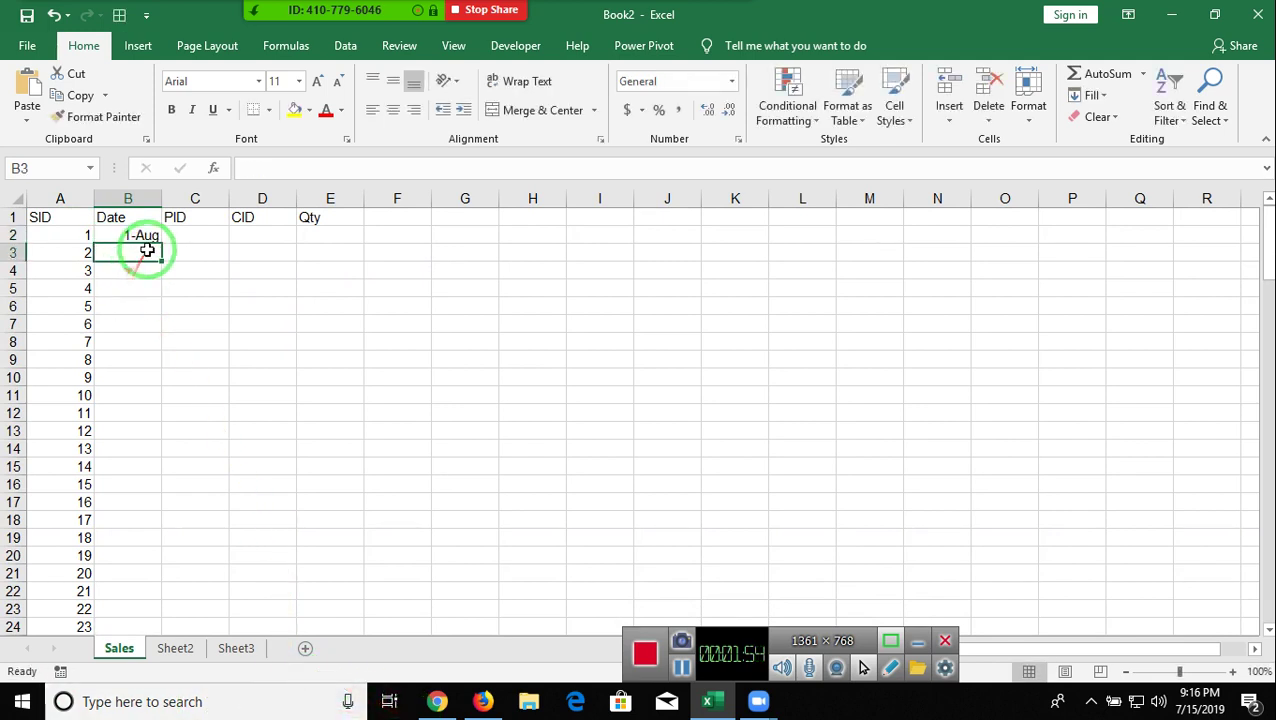
pyautogui.click(150, 235)
pyautogui.doubleClick(161, 244)
pyautogui.moveTo(161, 246); pyautogui.dragTo(180, 256)
pyautogui.hotkey('ctrl', 'z')
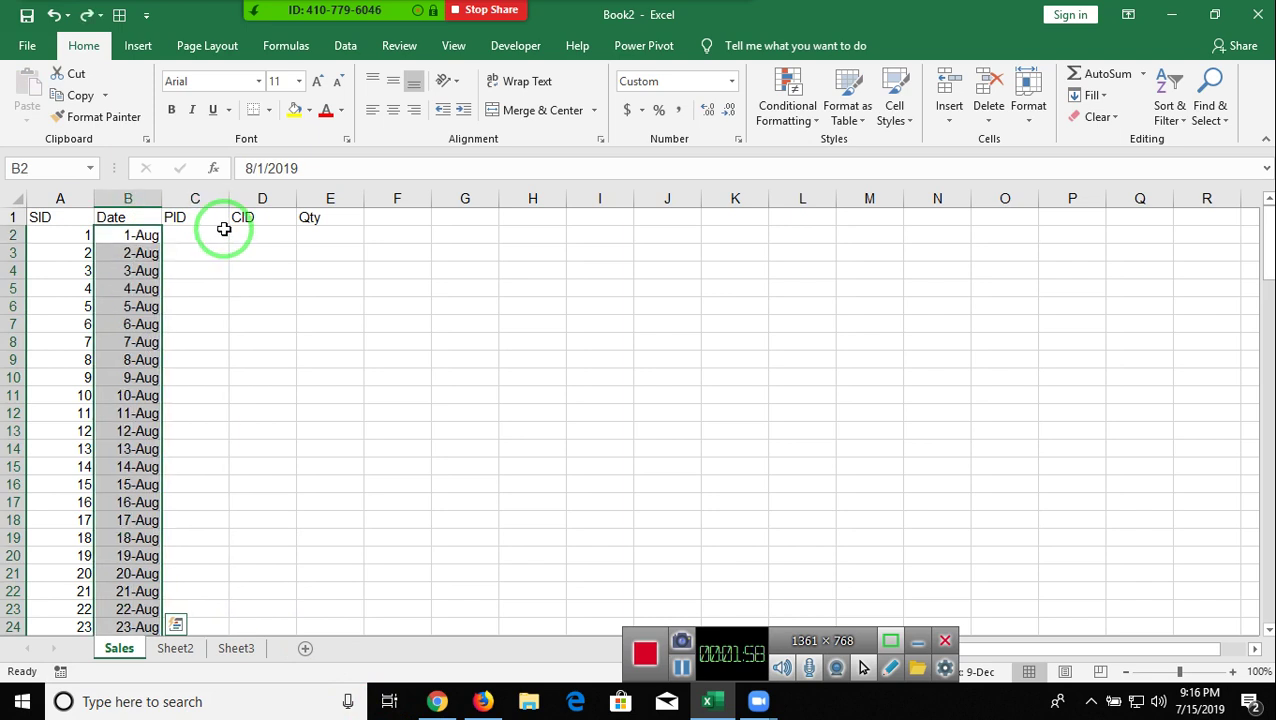
pyautogui.click(218, 240)
# Fill the PID column with =RANDBETWEEN(1,5) from C2 down
pyautogui.write('ra')
pyautogui.press('Down')
pyautogui.press('Down')
pyautogui.press('Tab')
pyautogui.write('1')
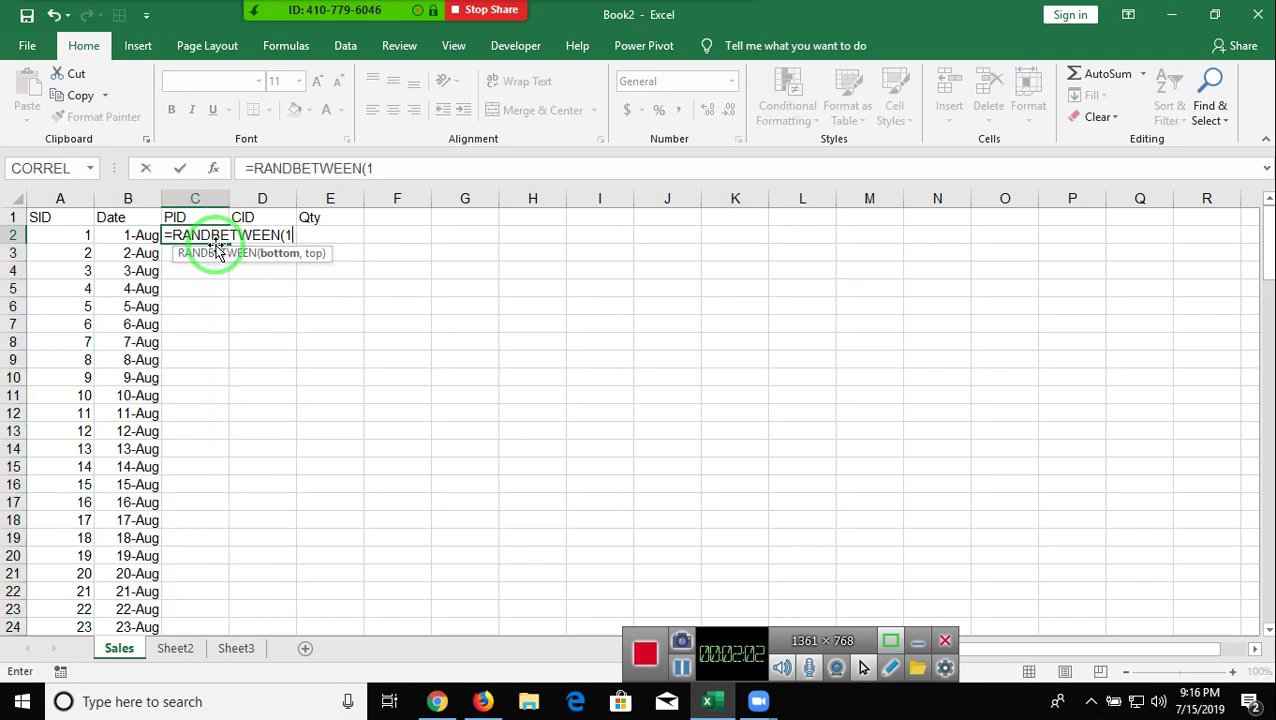
pyautogui.write(',5')
pyautogui.hotkey('ctrl', 'Return')
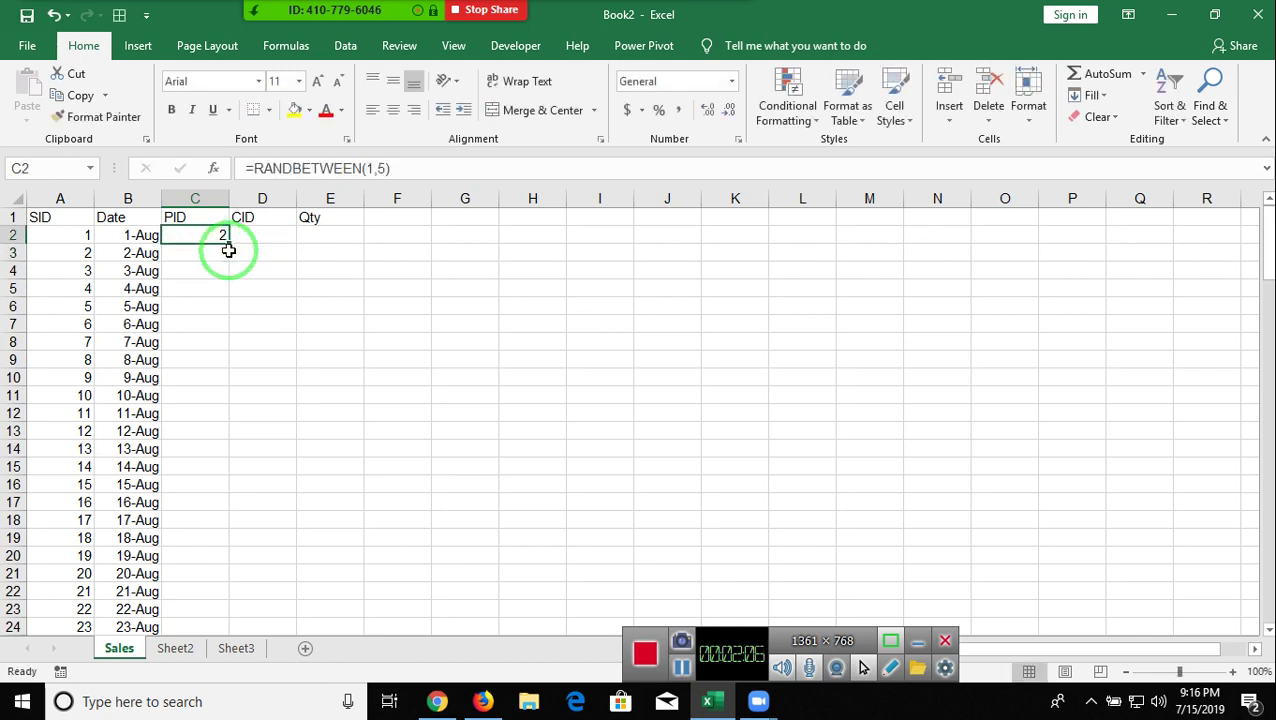
pyautogui.doubleClick(228, 243)
# Fill the CID column with =RANDBETWEEN(1,5) from D2 down
pyautogui.click(270, 234)
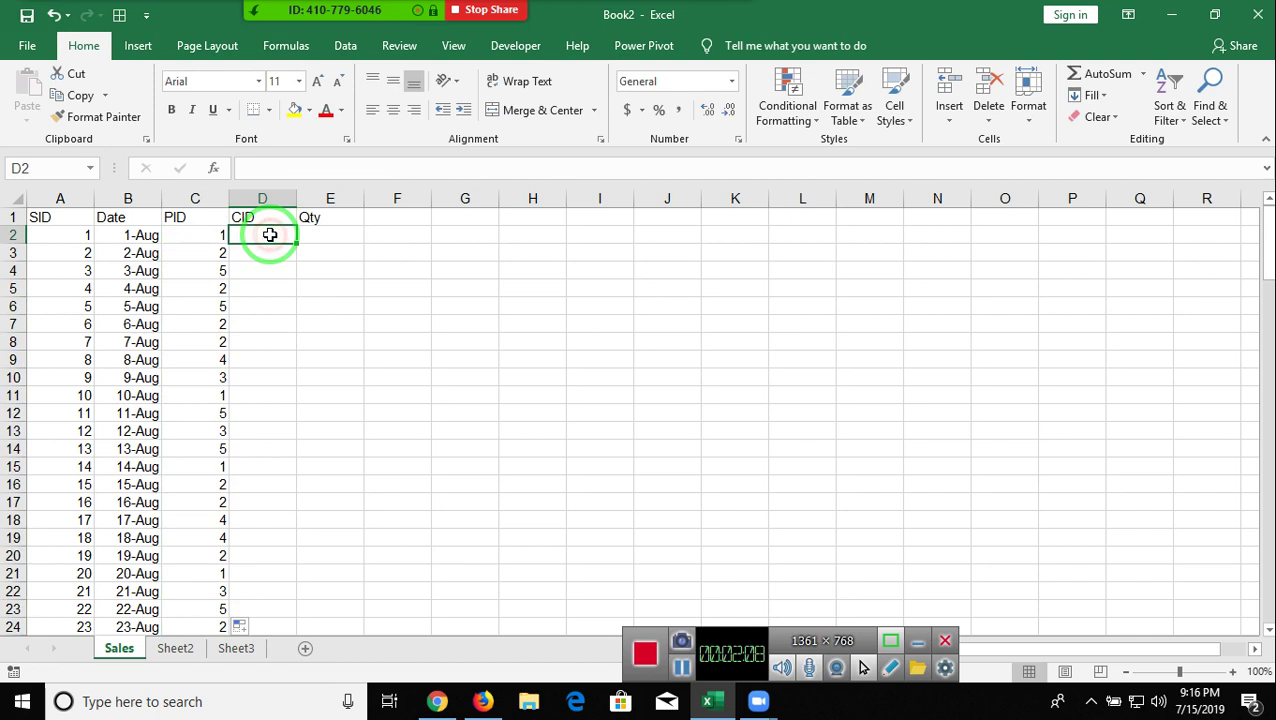
pyautogui.write('=ra')
pyautogui.press('Down')
pyautogui.press('Down')
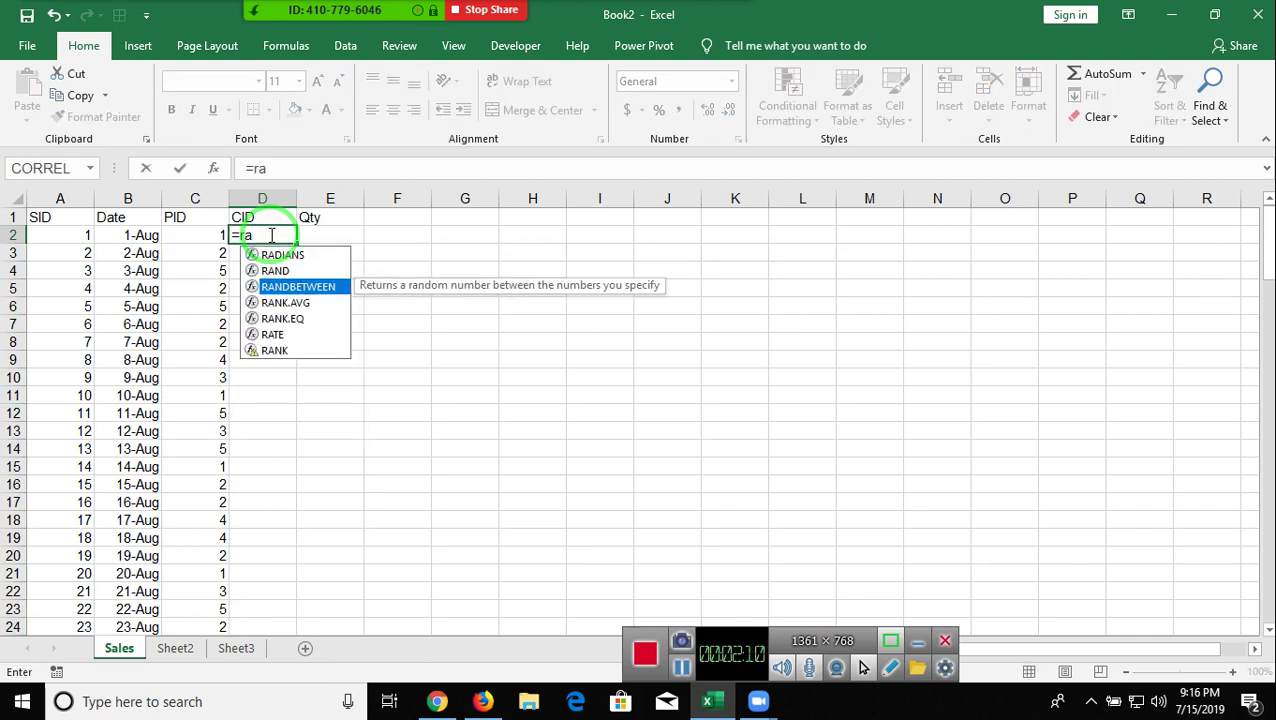
pyautogui.press('Tab')
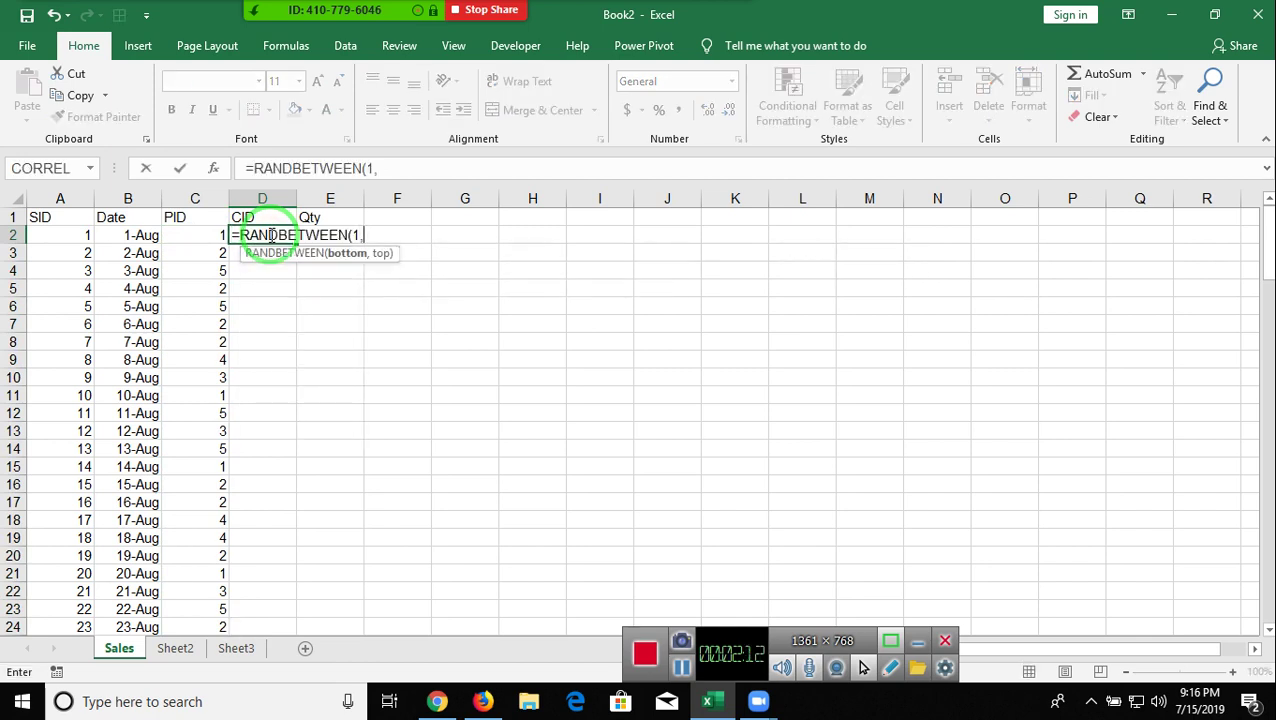
pyautogui.write('5')
pyautogui.press('Return')
pyautogui.click(266, 234)
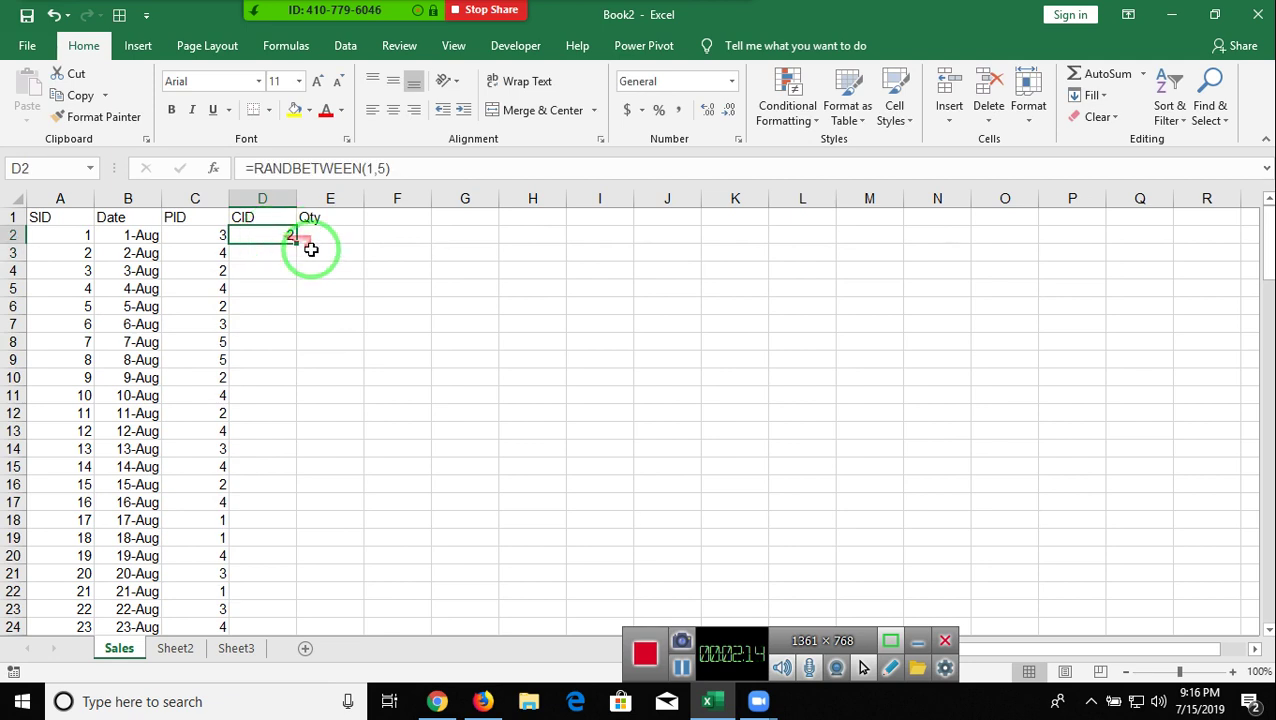
pyautogui.doubleClick(293, 243)
# Fill the Qty column with =RANDBETWEEN(10,90) from E2 down
pyautogui.click(315, 236)
pyautogui.write('=ra')
pyautogui.press('Down')
pyautogui.press('Down')
pyautogui.press('Tab')
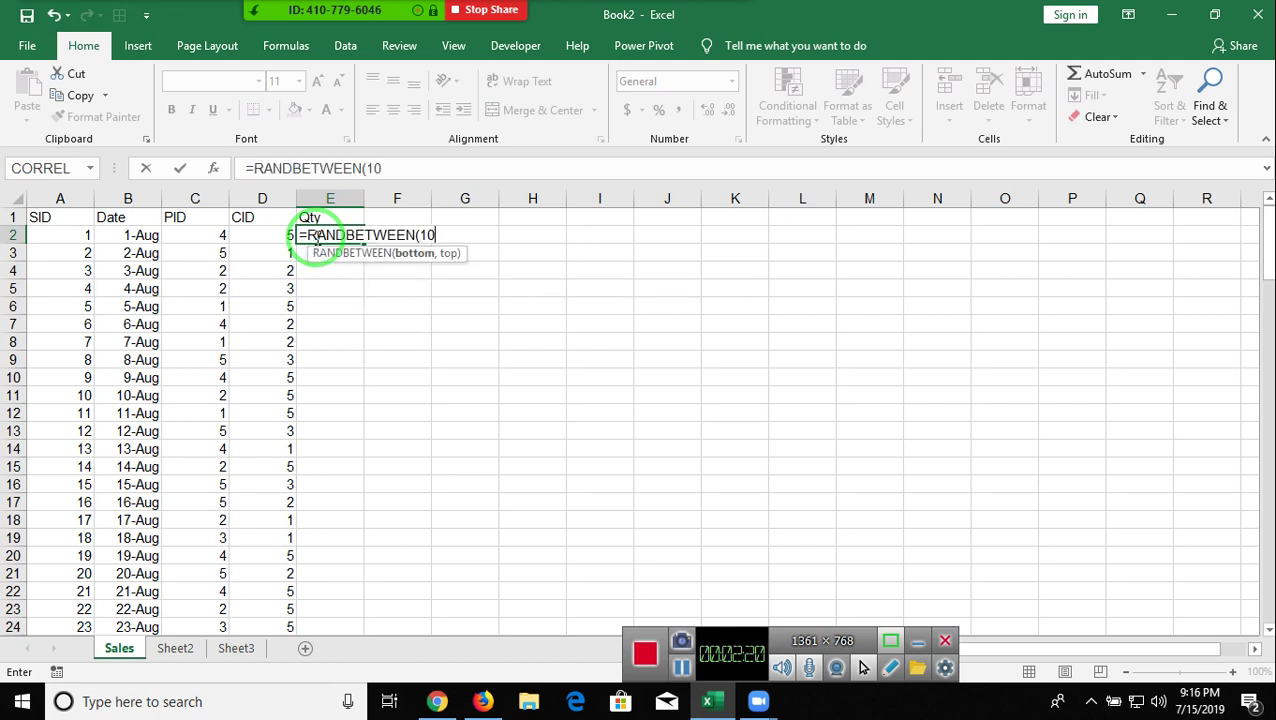
pyautogui.press('Return')
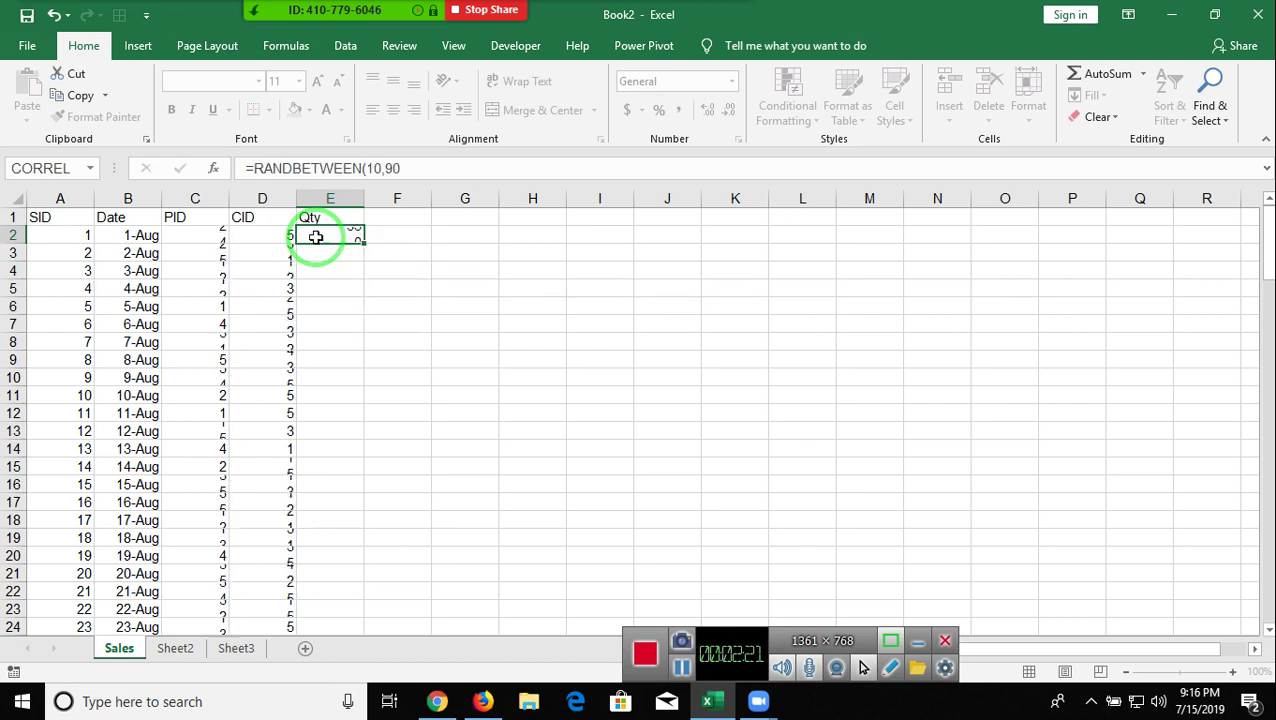
pyautogui.click(335, 236)
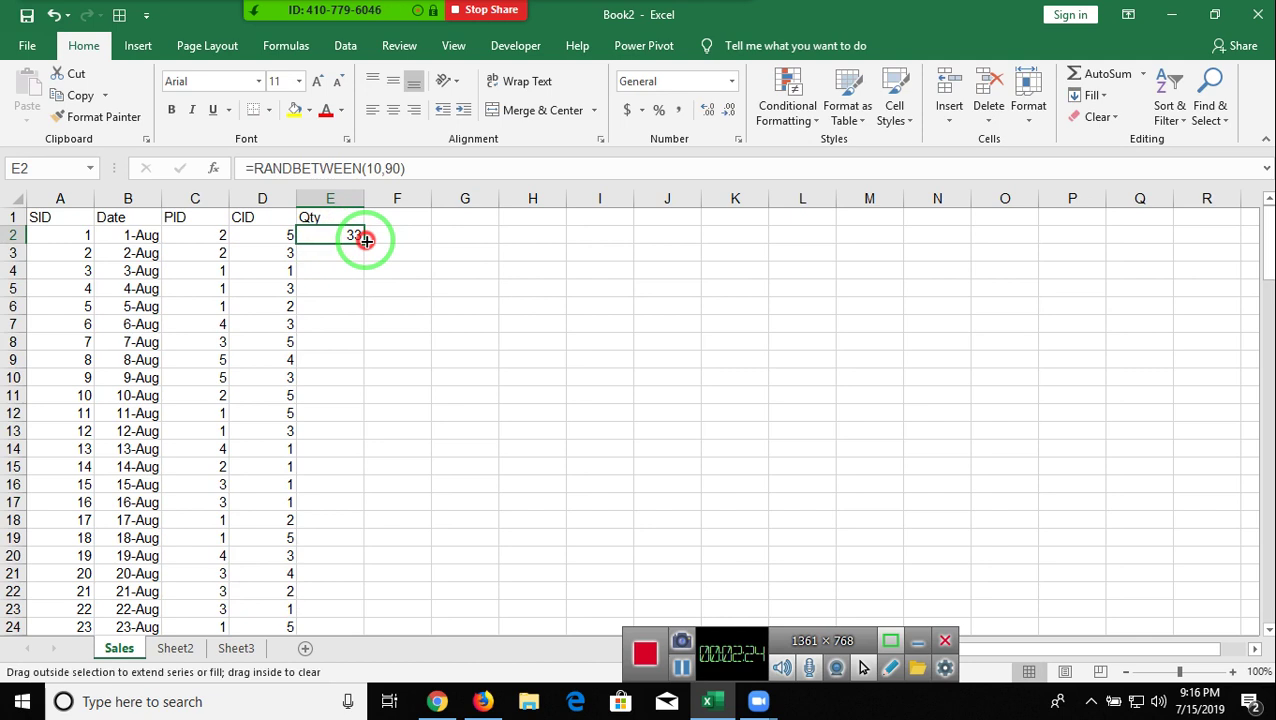
pyautogui.doubleClick(364, 242)
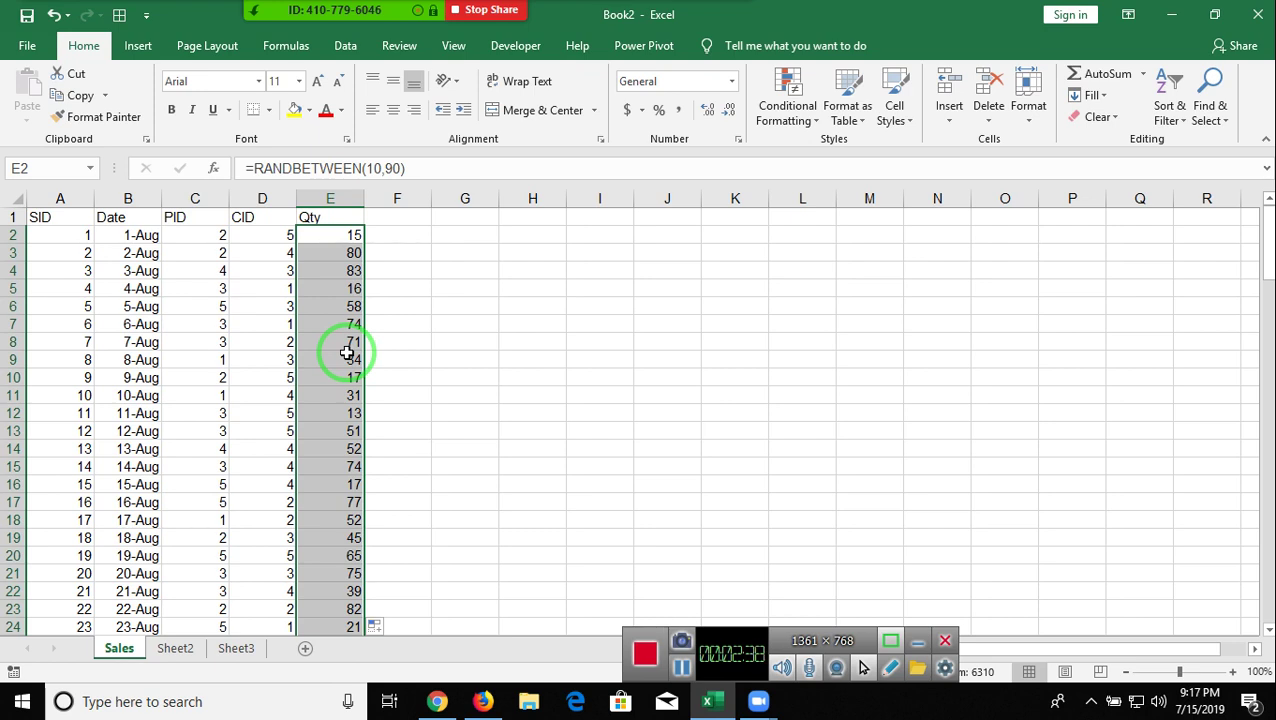
# Copy the whole sales table and paste it back as fixed values
pyautogui.press('Up')
pyautogui.press('Left')
pyautogui.press('Left')
pyautogui.press('Left')
pyautogui.press('Left')
pyautogui.hotkey('shift', 'Right')
pyautogui.hotkey('shift', 'Right')
pyautogui.hotkey('shift', 'Right')
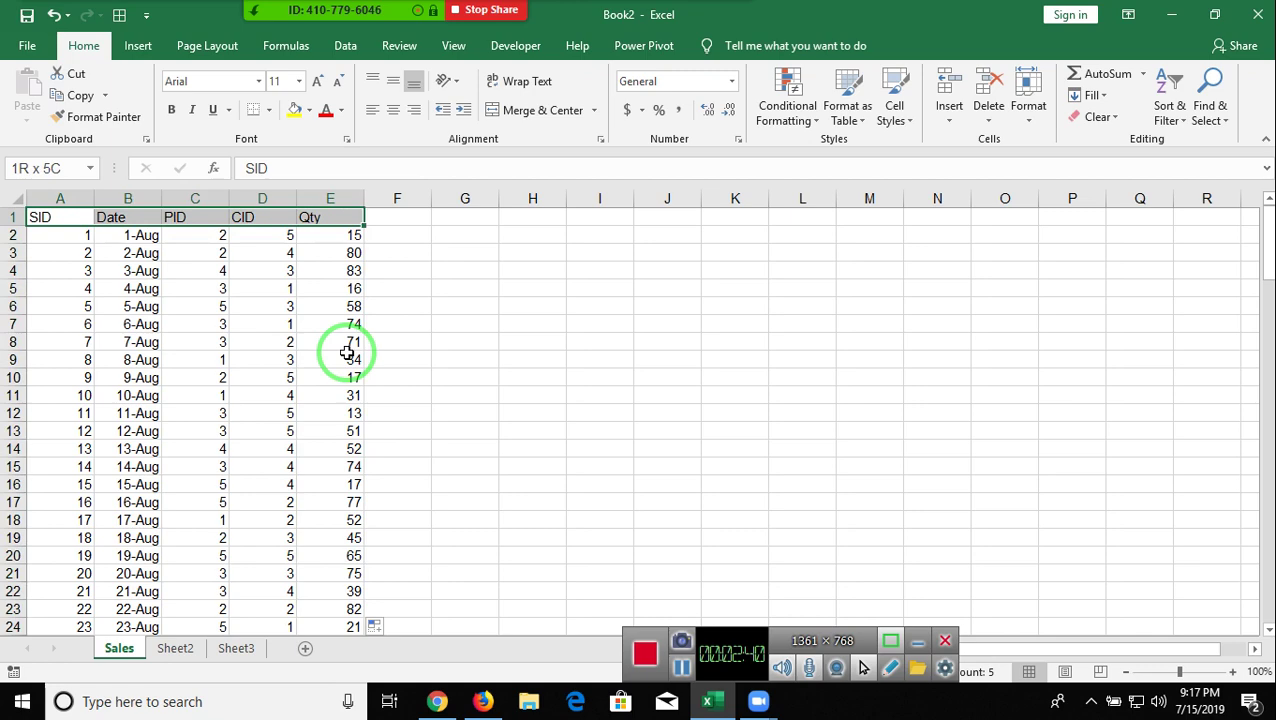
pyautogui.hotkey('ctrl', 'shift', 'Down')
pyautogui.hotkey('ctrl', 'c')
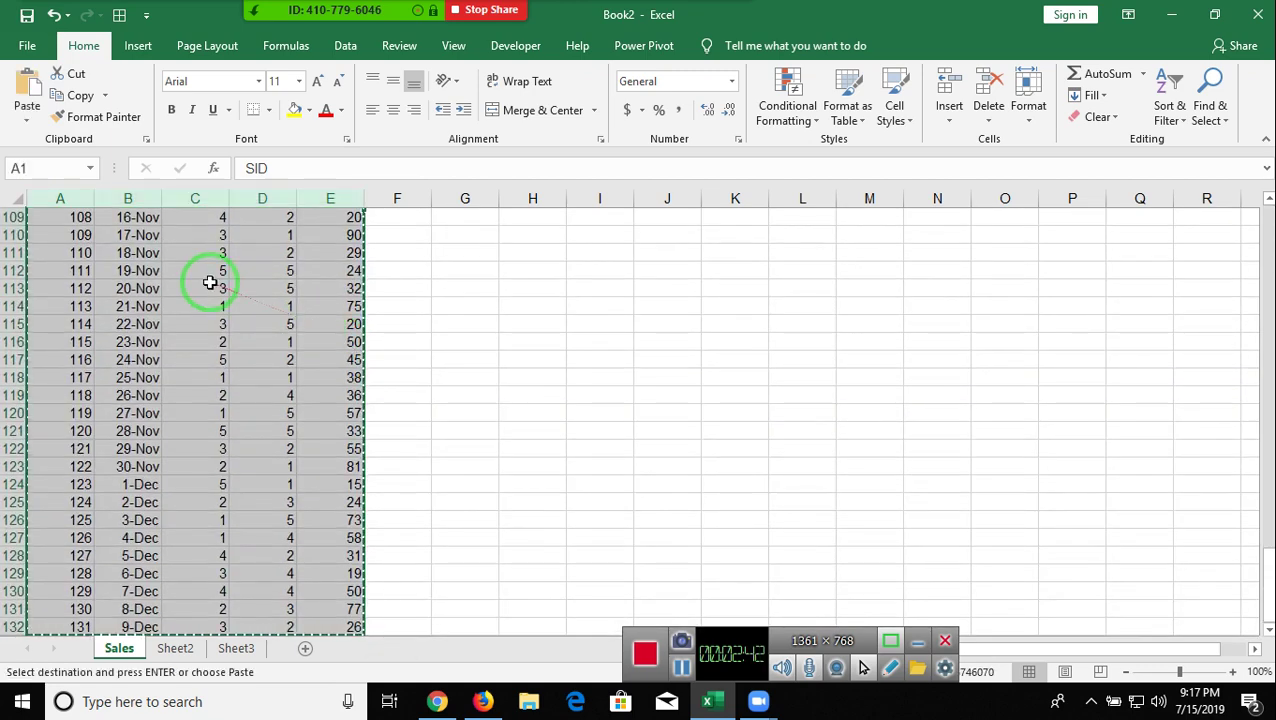
pyautogui.scroll(7, 200, 270)
pyautogui.click(27, 118)
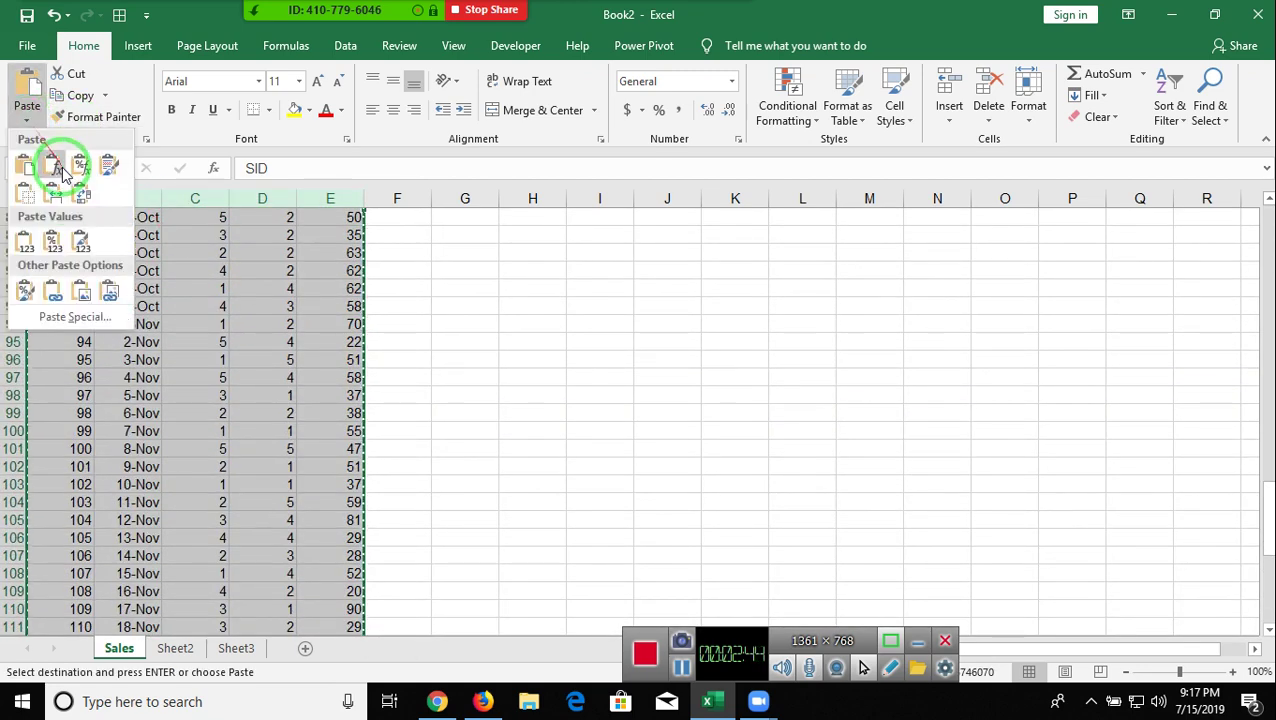
pyautogui.click(24, 242)
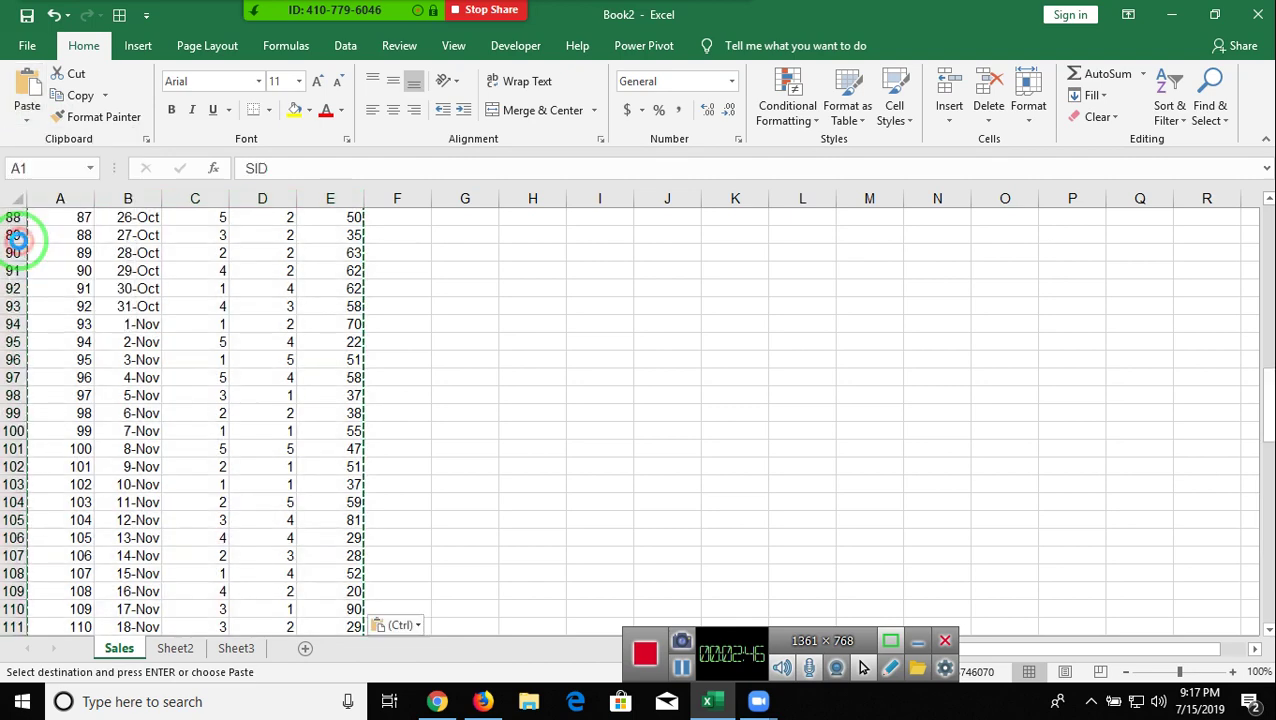
pyautogui.click(174, 650)
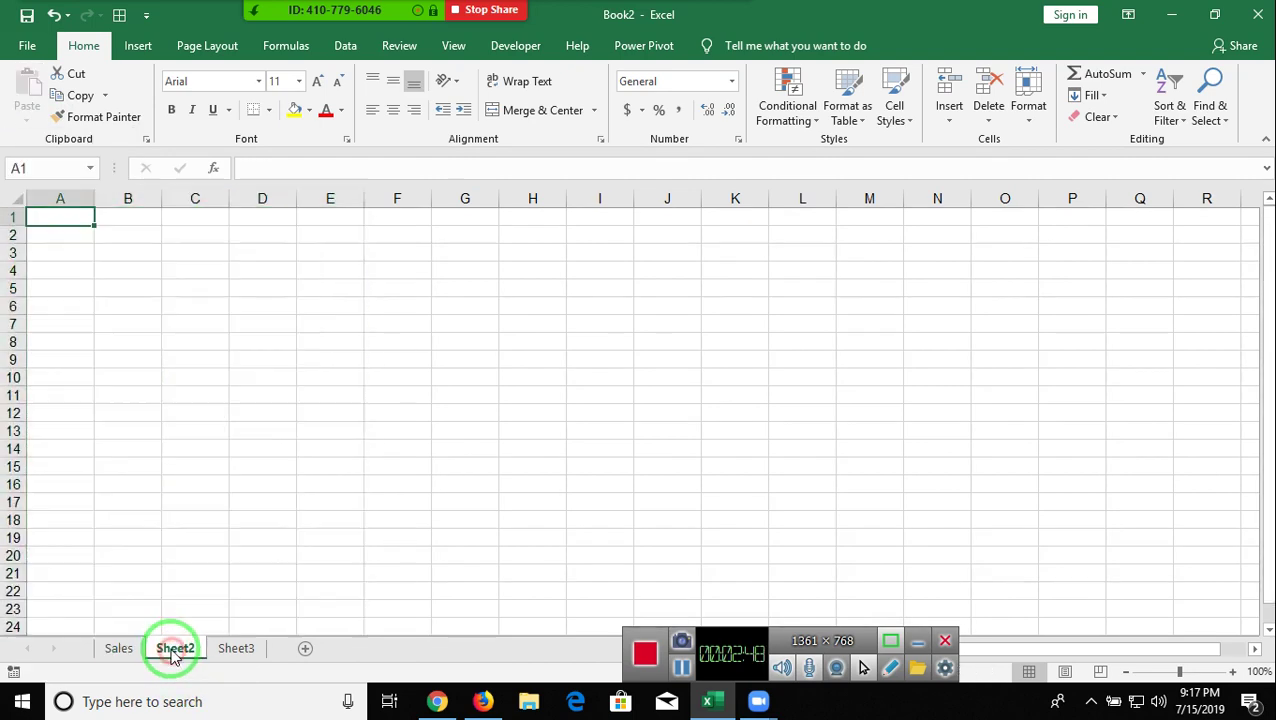
# Rename Sheet2 to Pr
pyautogui.doubleClick(174, 650)
pyautogui.write('P')
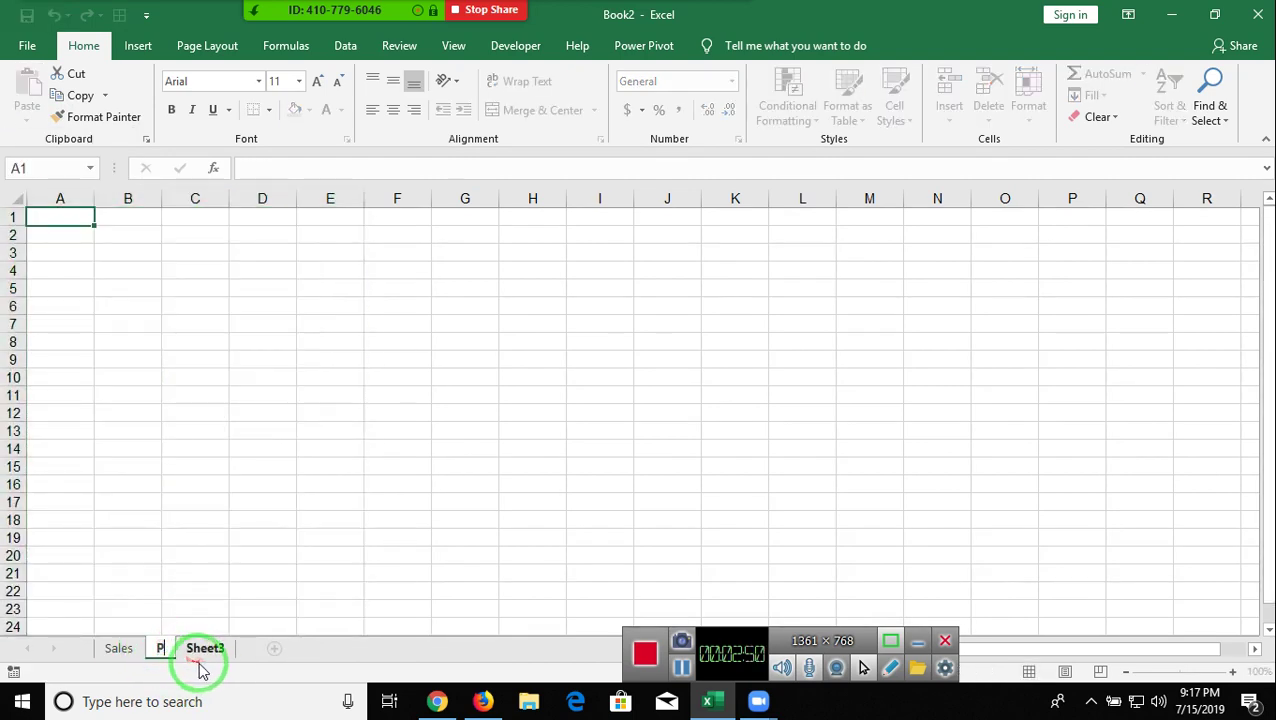
pyautogui.write('r')
pyautogui.click(122, 253)
# Add the headers PID, Name and MRP in A1:C1
pyautogui.click(62, 219)
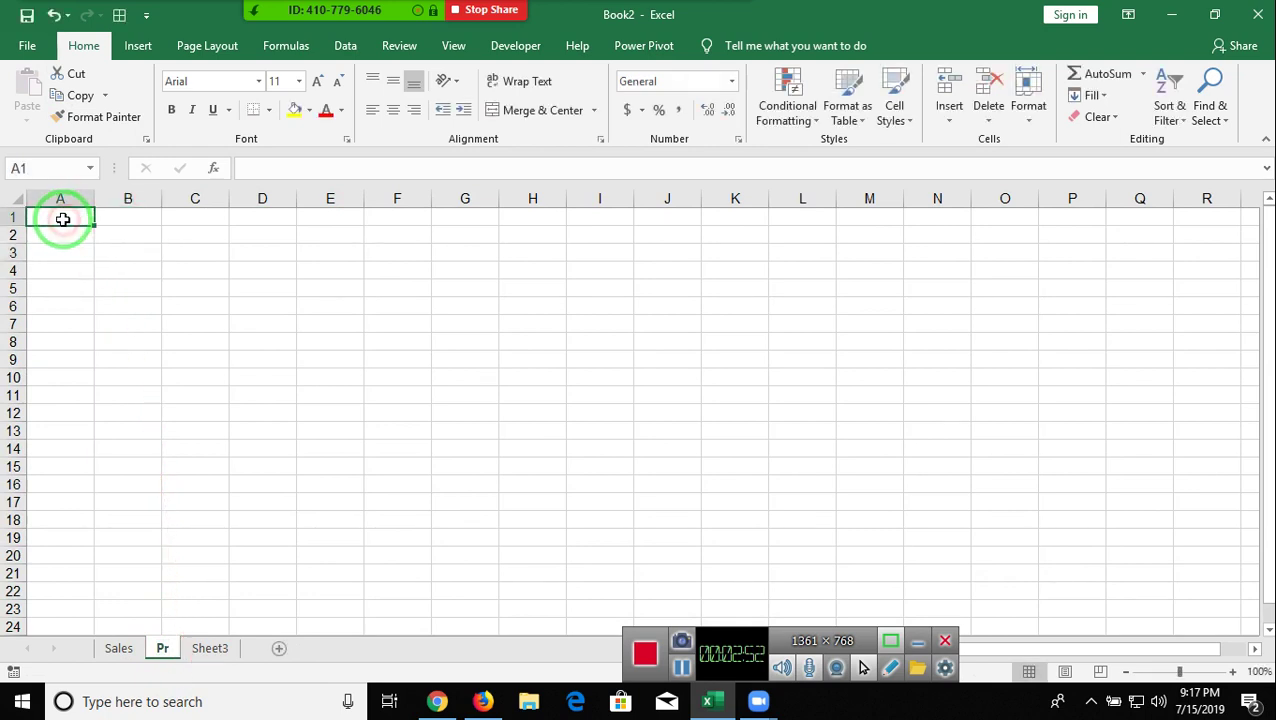
pyautogui.write('PID')
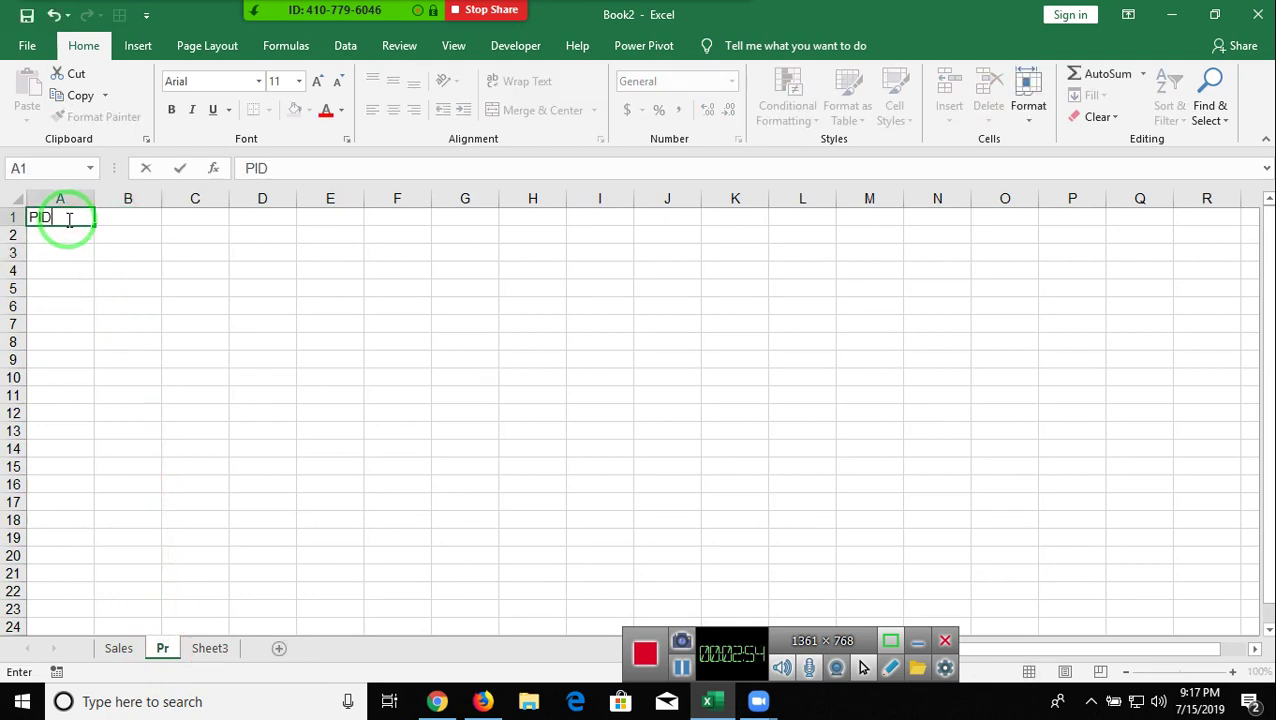
pyautogui.press('Tab')
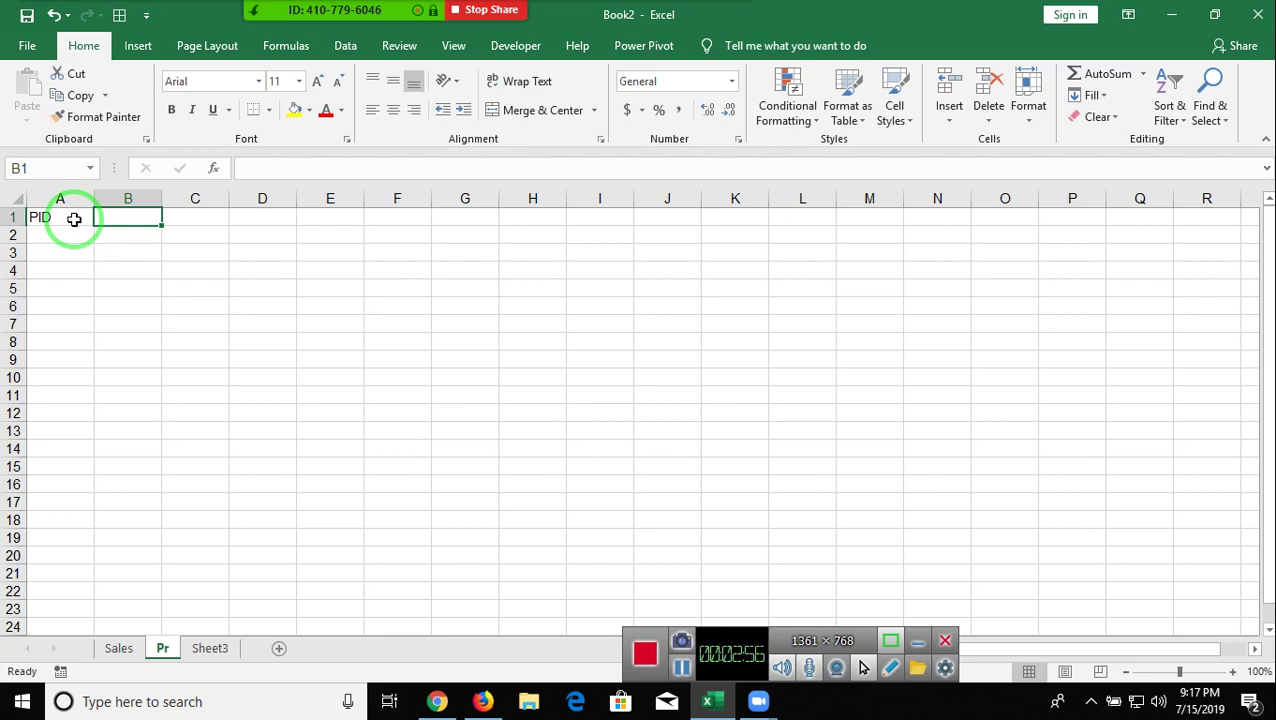
pyautogui.write('Name')
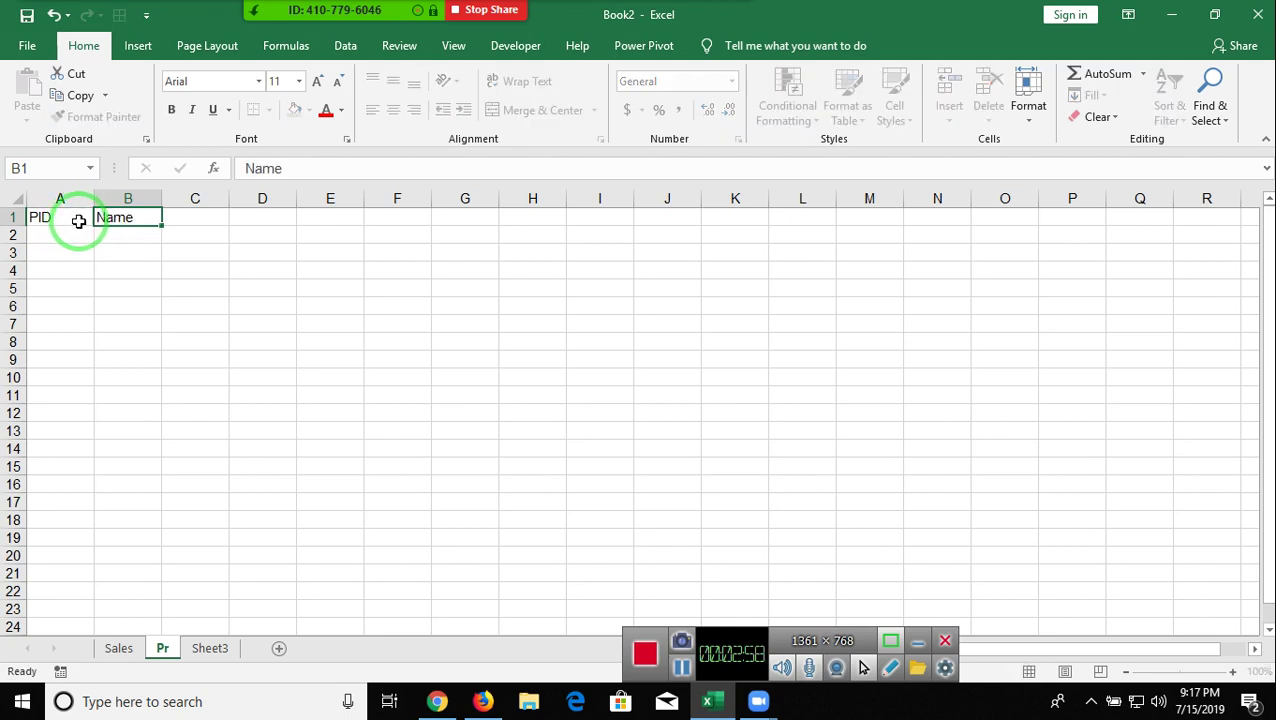
pyautogui.press('Tab')
pyautogui.write('MRP')
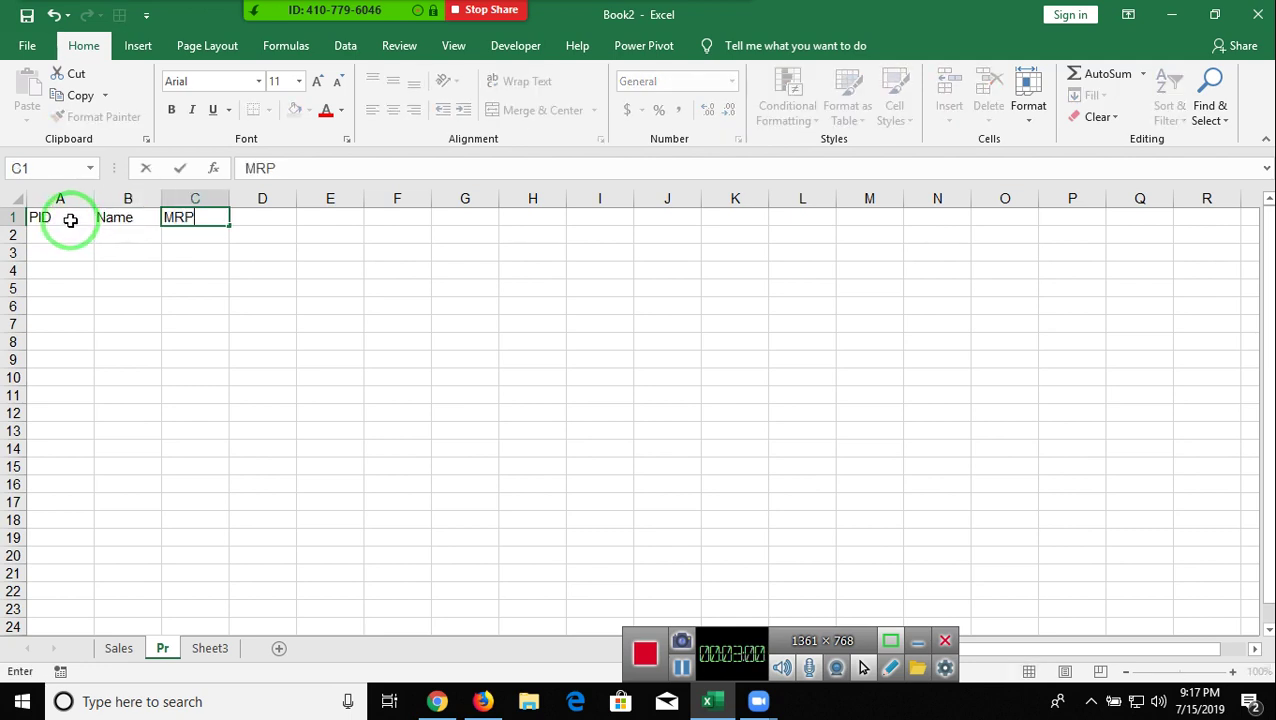
pyautogui.press('Return')
# Enter product IDs 1–5 and fill in the five product names
pyautogui.write('1 2 3 4 5')
pyautogui.click(65, 218)
pyautogui.press('Right')
pyautogui.press('Down')
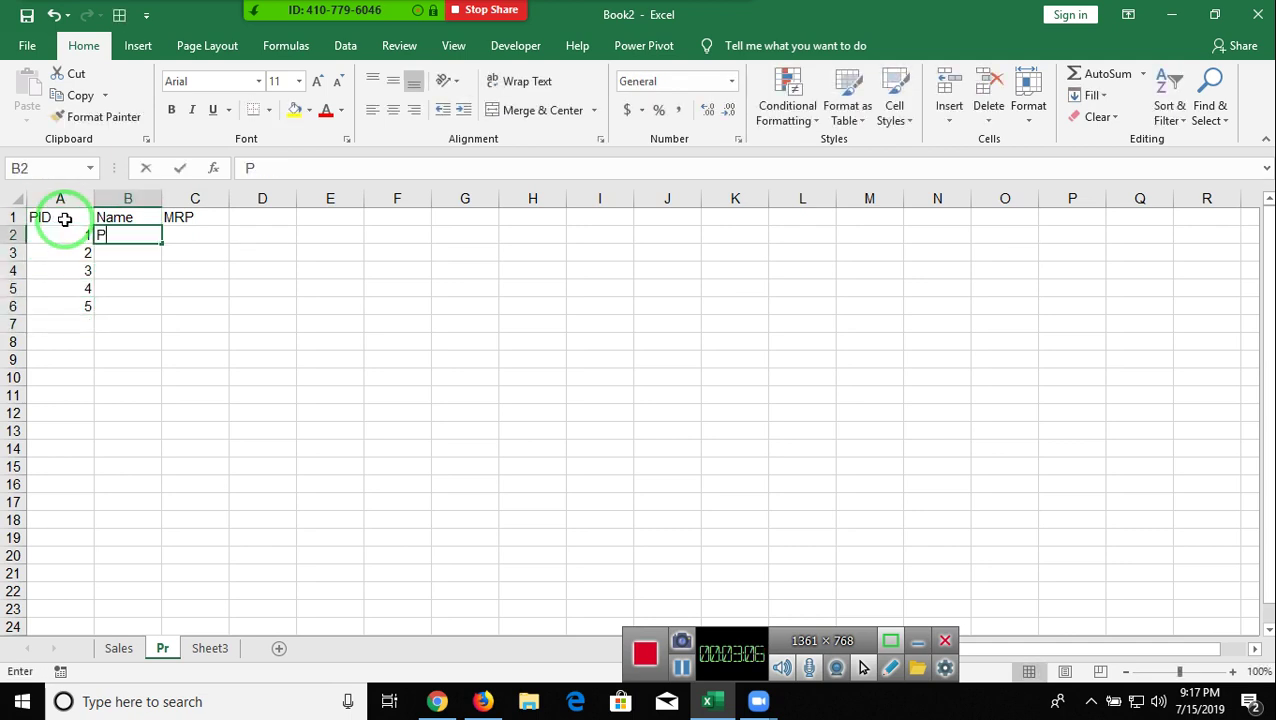
pyautogui.write('uja')
pyautogui.press('Return')
pyautogui.press('Up')
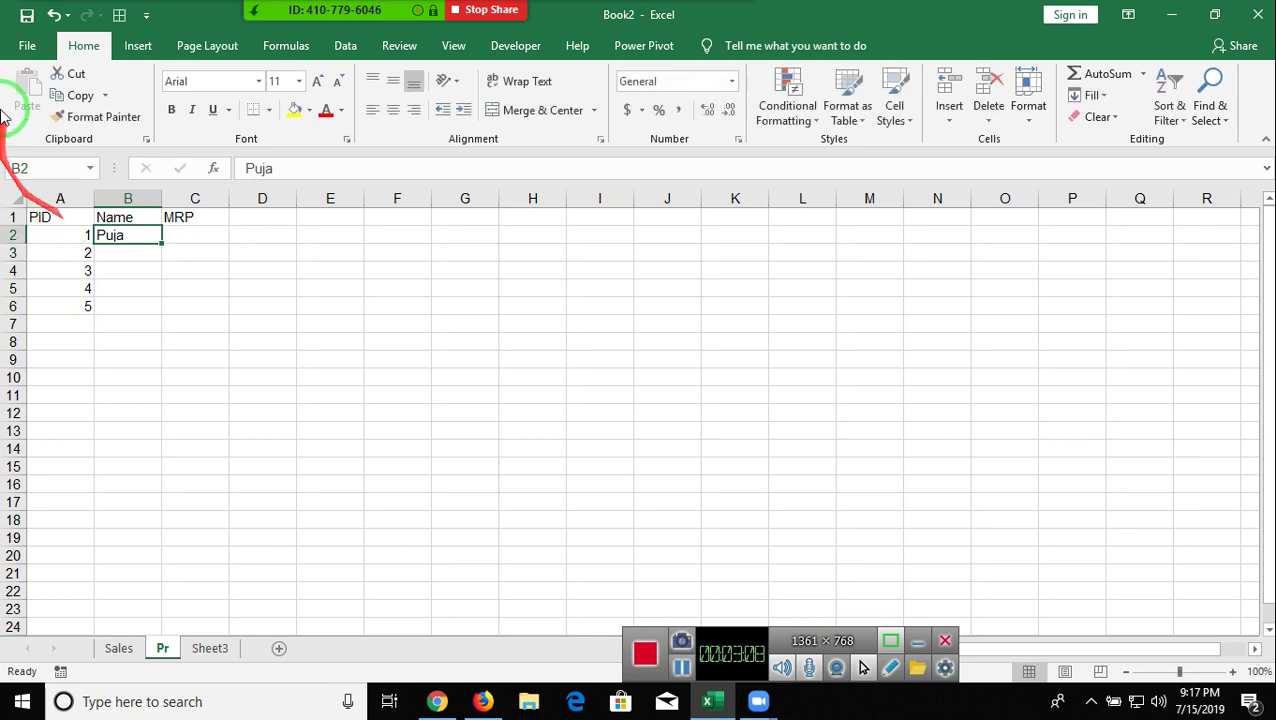
pyautogui.moveTo(162, 247); pyautogui.dragTo(162, 307)
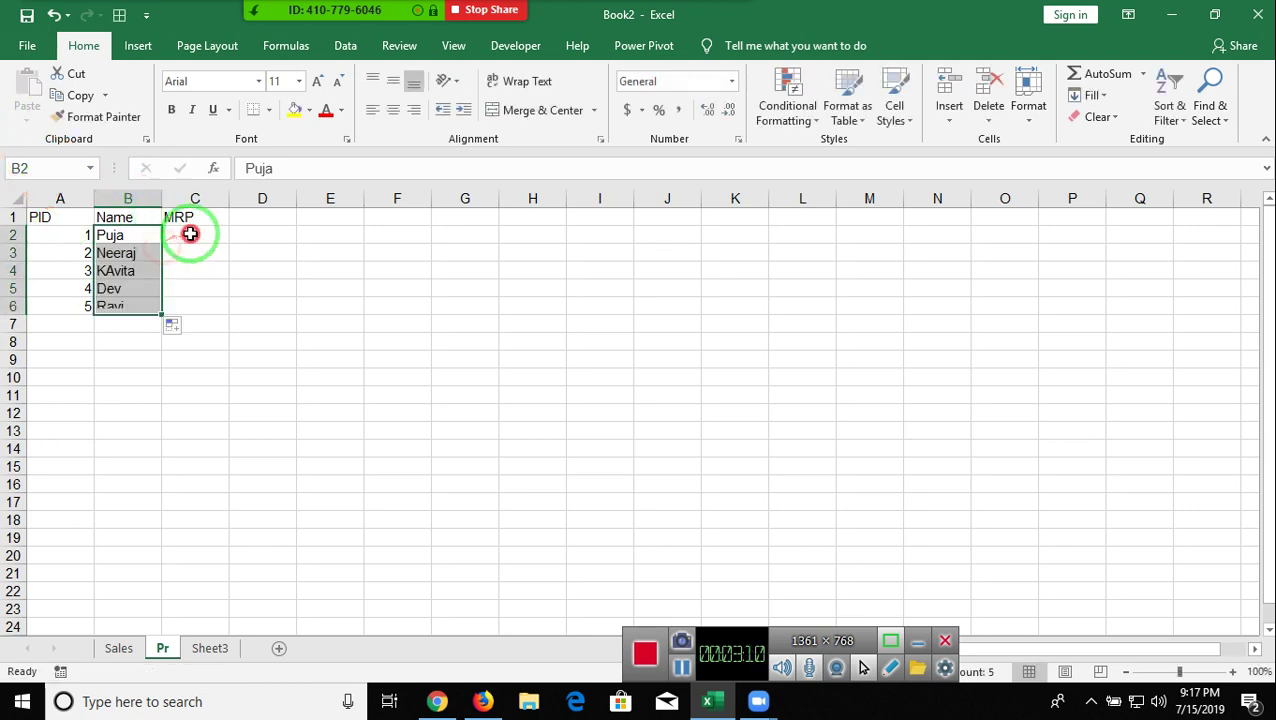
# Enter MRP prices 85, 365, 85, 45 and 78, then return to Sales
pyautogui.click(191, 234)
pyautogui.write('85')
pyautogui.press('Return')
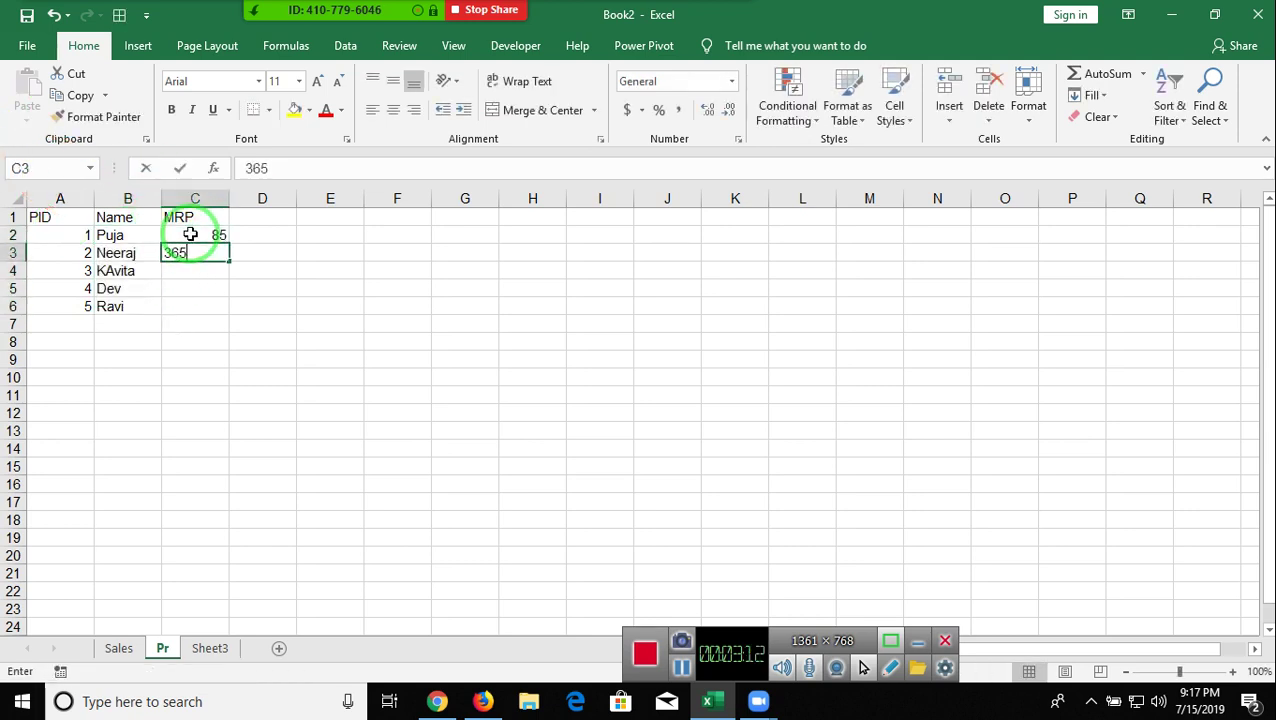
pyautogui.press('Return')
pyautogui.write('85')
pyautogui.press('Return')
pyautogui.write('45')
pyautogui.press('Return')
pyautogui.write('7')
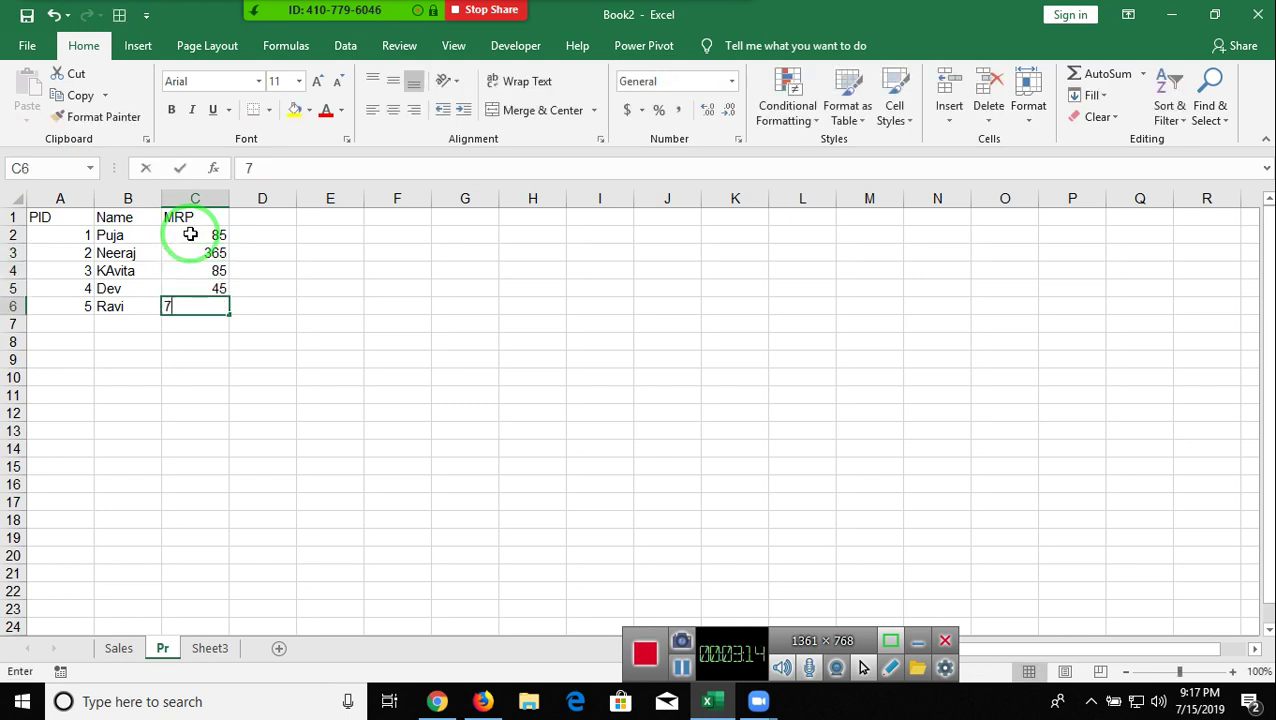
pyautogui.write('8')
pyautogui.press('Return')
pyautogui.press('Escape')
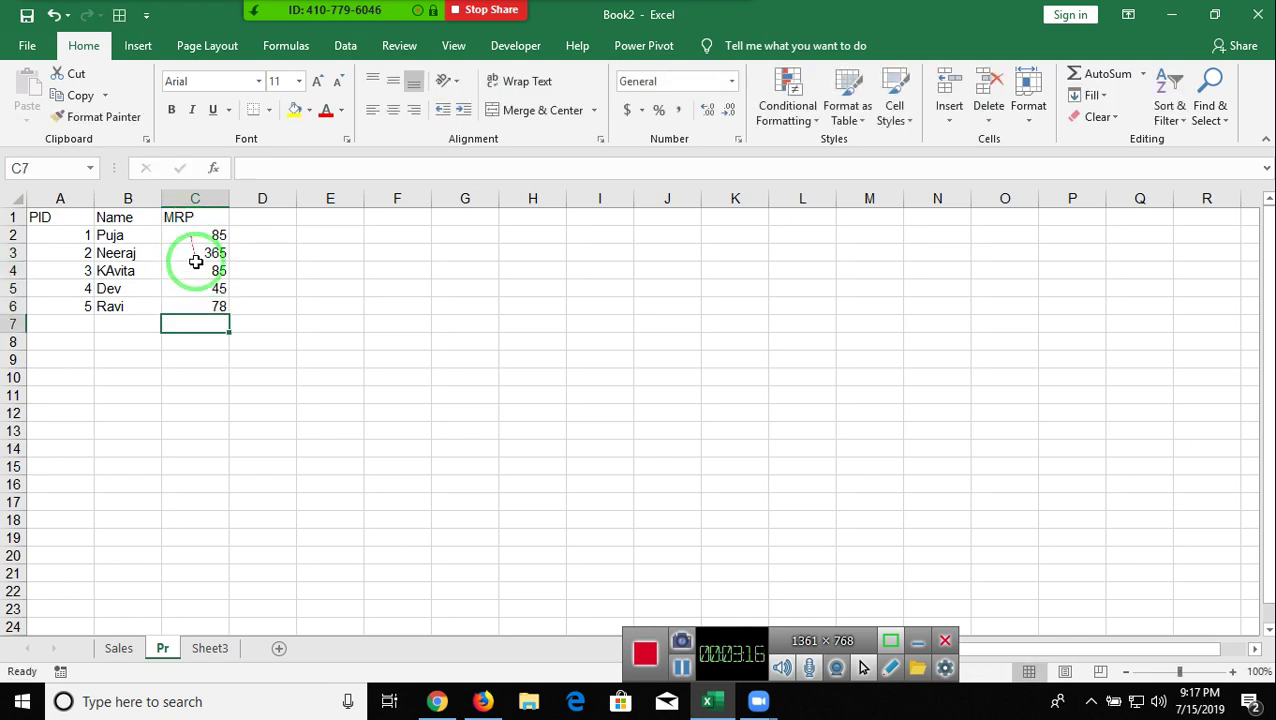
pyautogui.click(137, 651)
pyautogui.moveTo(137, 651); pyautogui.dragTo(178, 668)
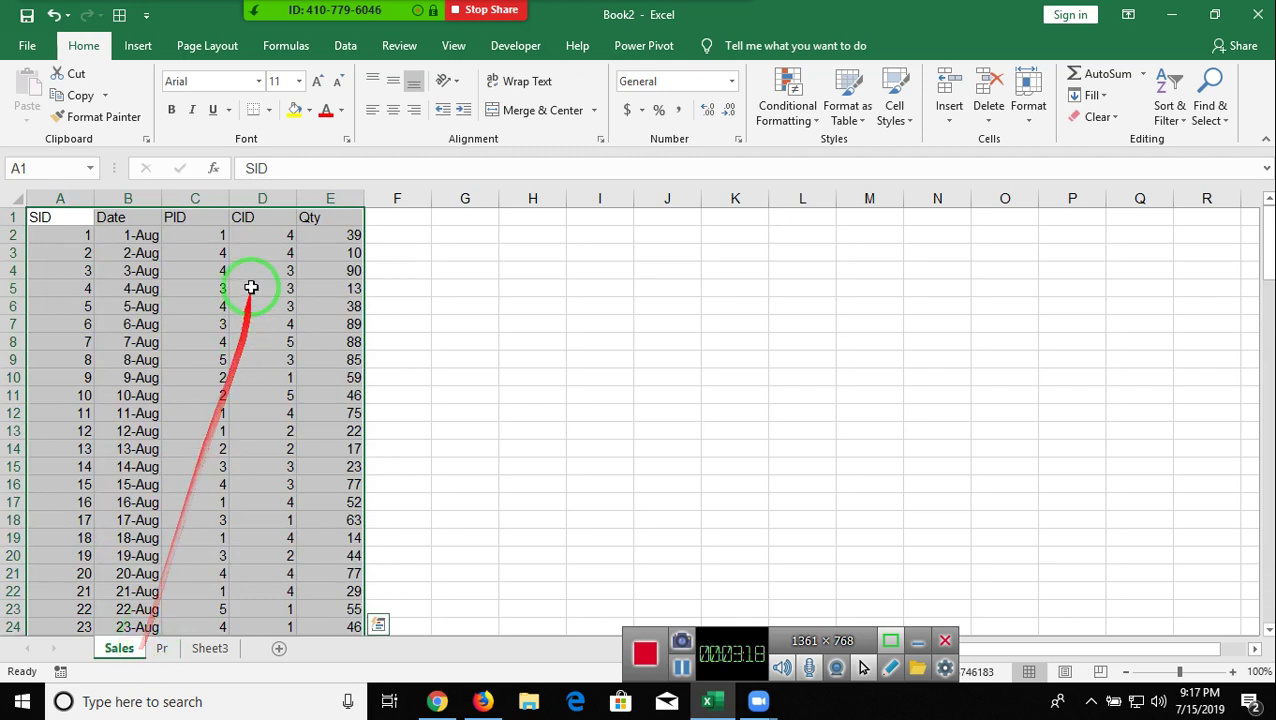
# Rename Sheet3 to CID and enter the headers CID, Name and City in A1:C1
pyautogui.click(203, 649)
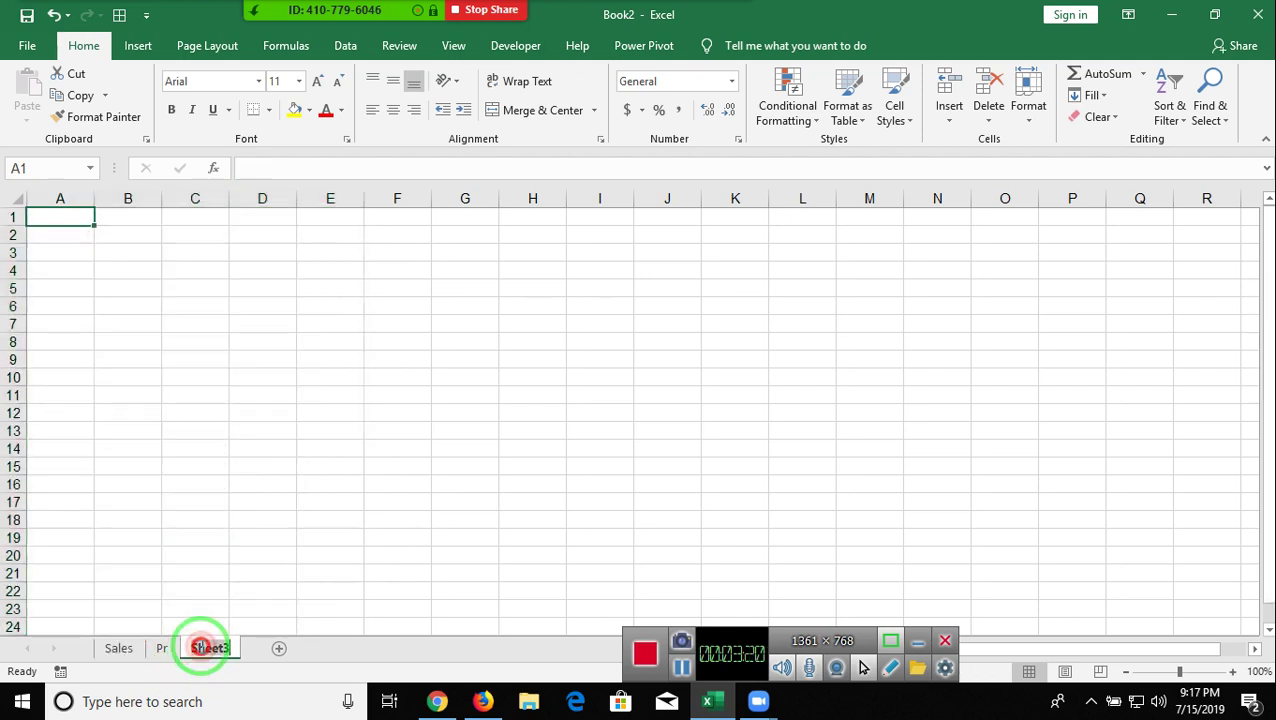
pyautogui.write('CID')
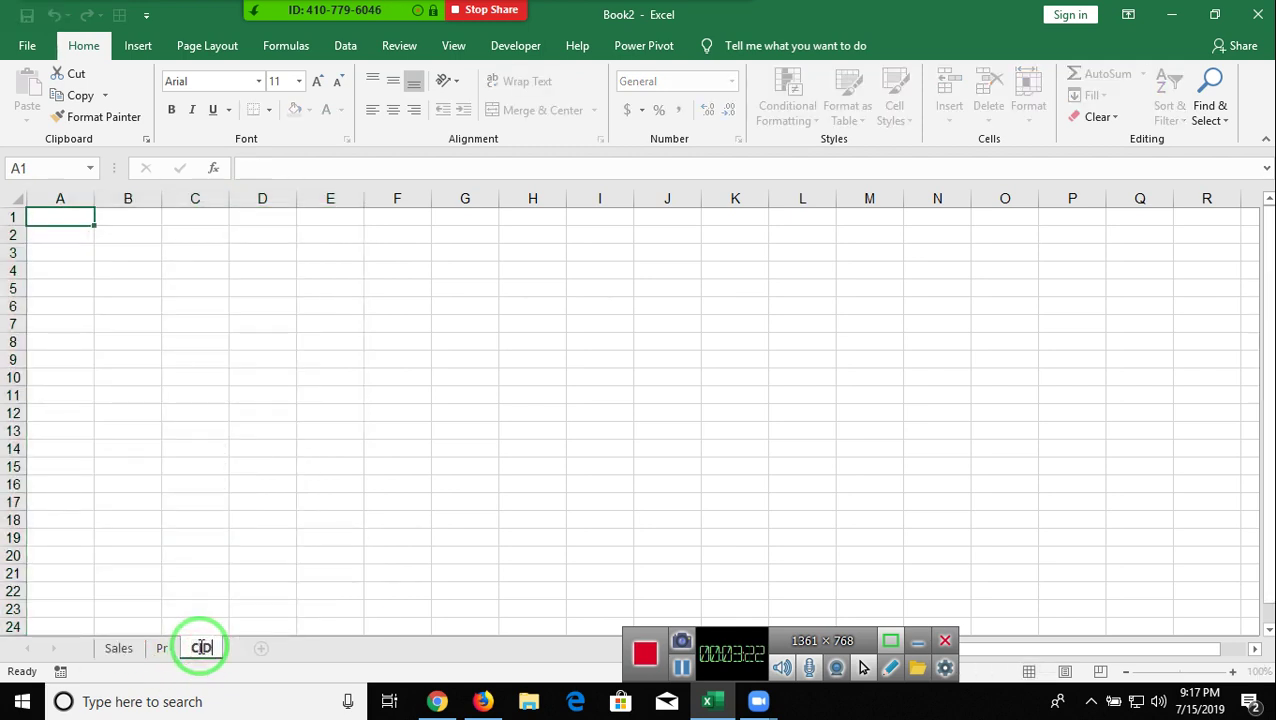
pyautogui.click(233, 393)
pyautogui.click(63, 218)
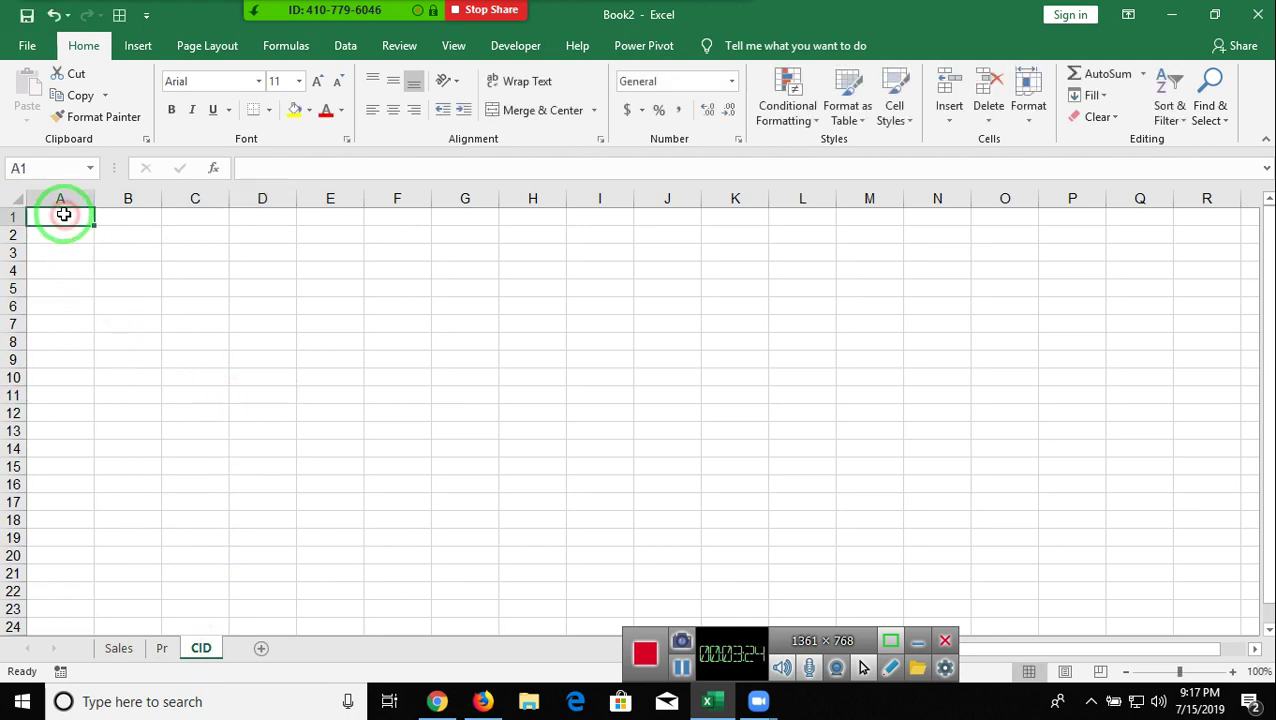
pyautogui.write('ClD')
pyautogui.press('Tab')
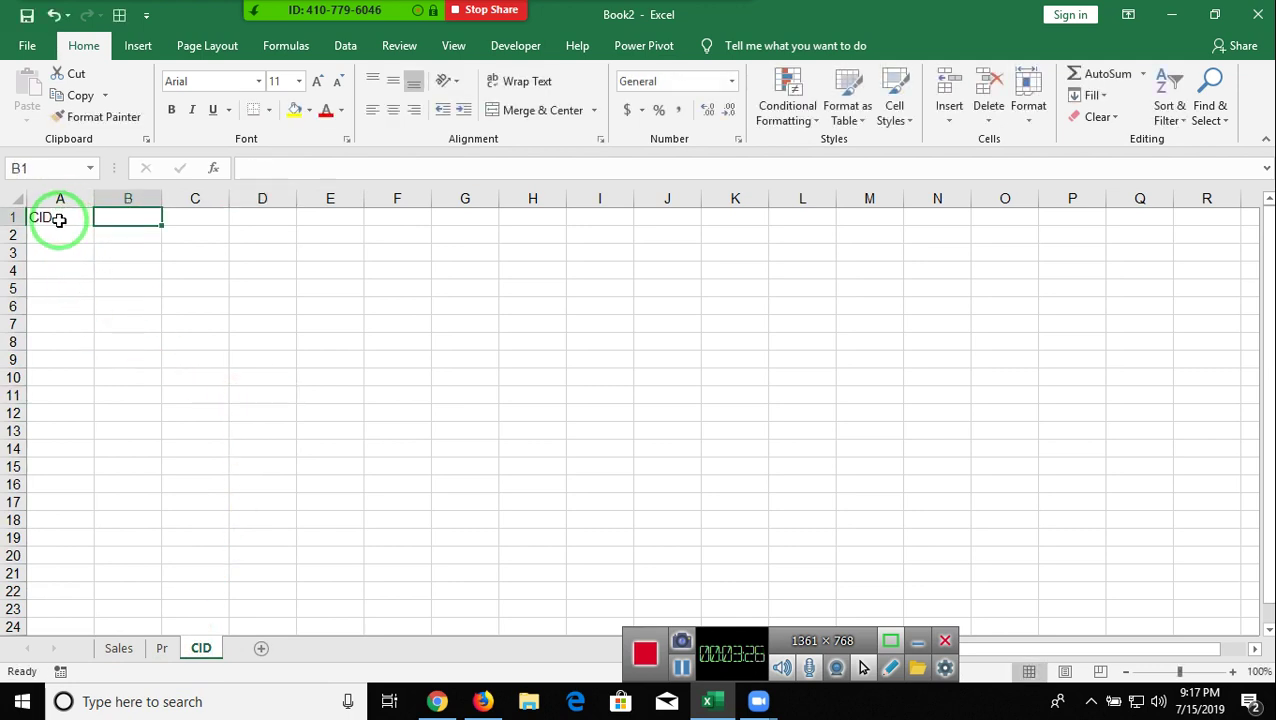
pyautogui.write('Name')
pyautogui.press('Tab')
pyautogui.write('City')
# Enter the five customer IDs down column A, A2:A6
pyautogui.click(55, 238)
pyautogui.write('1')
pyautogui.press('Return')
pyautogui.write('2')
pyautogui.press('Return')
pyautogui.write('4')
pyautogui.press('Return')
pyautogui.write('5')
pyautogui.press('Return')
pyautogui.press('Up')
pyautogui.press('Down')
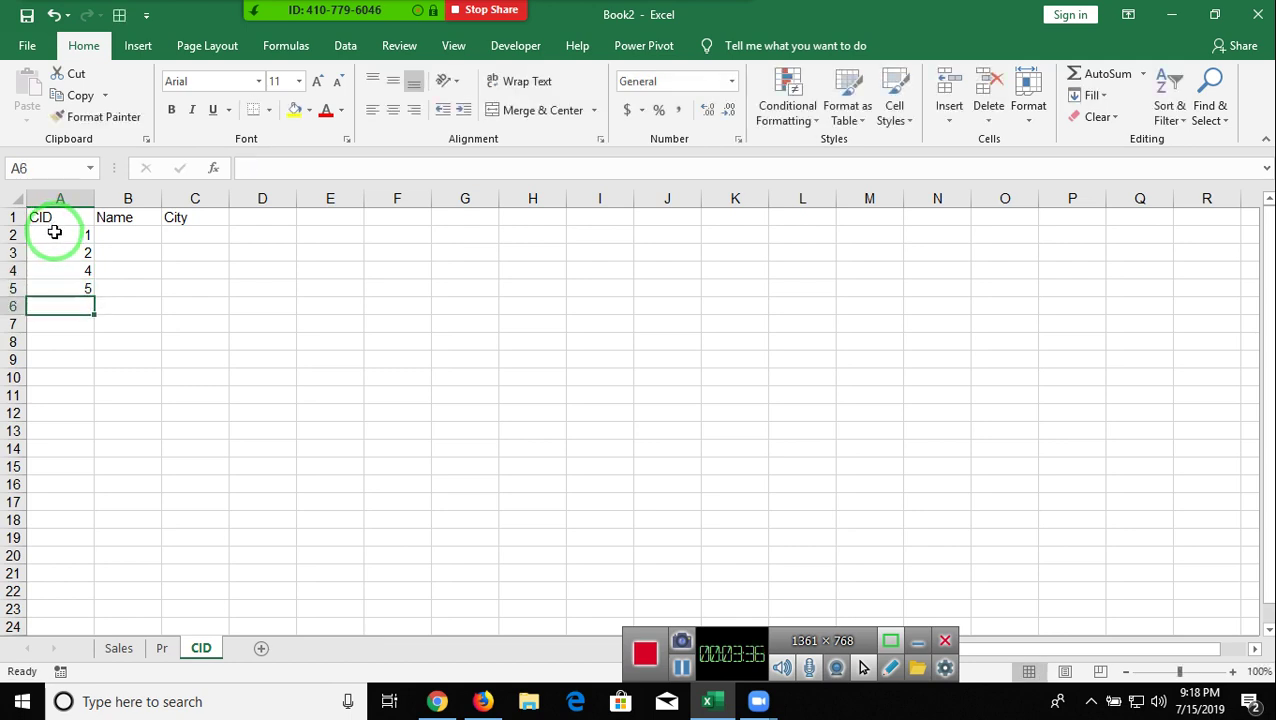
pyautogui.write('3')
pyautogui.press('Return')
# Type the first customer's name in B2 and Flash Fill the remaining names down column B
pyautogui.click(48, 222)
pyautogui.press('Right')
pyautogui.press('Down')
pyautogui.write('Puja')
pyautogui.press('Return')
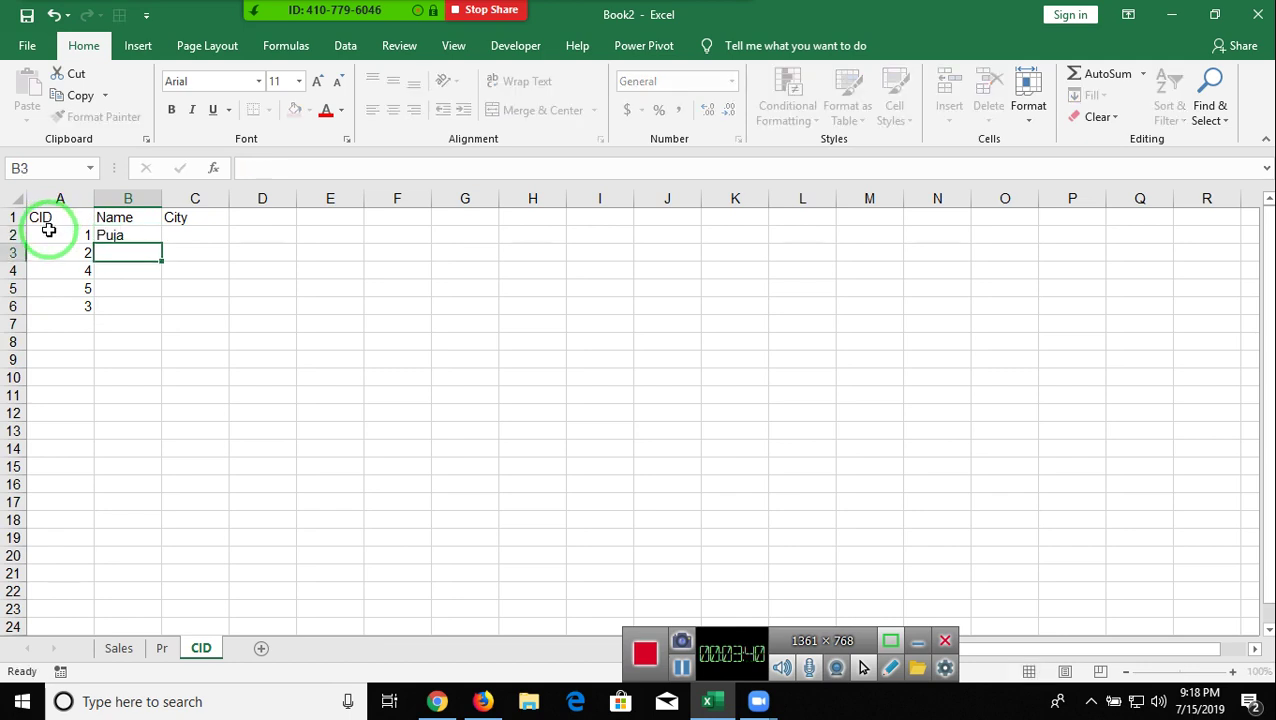
pyautogui.click(177, 214)
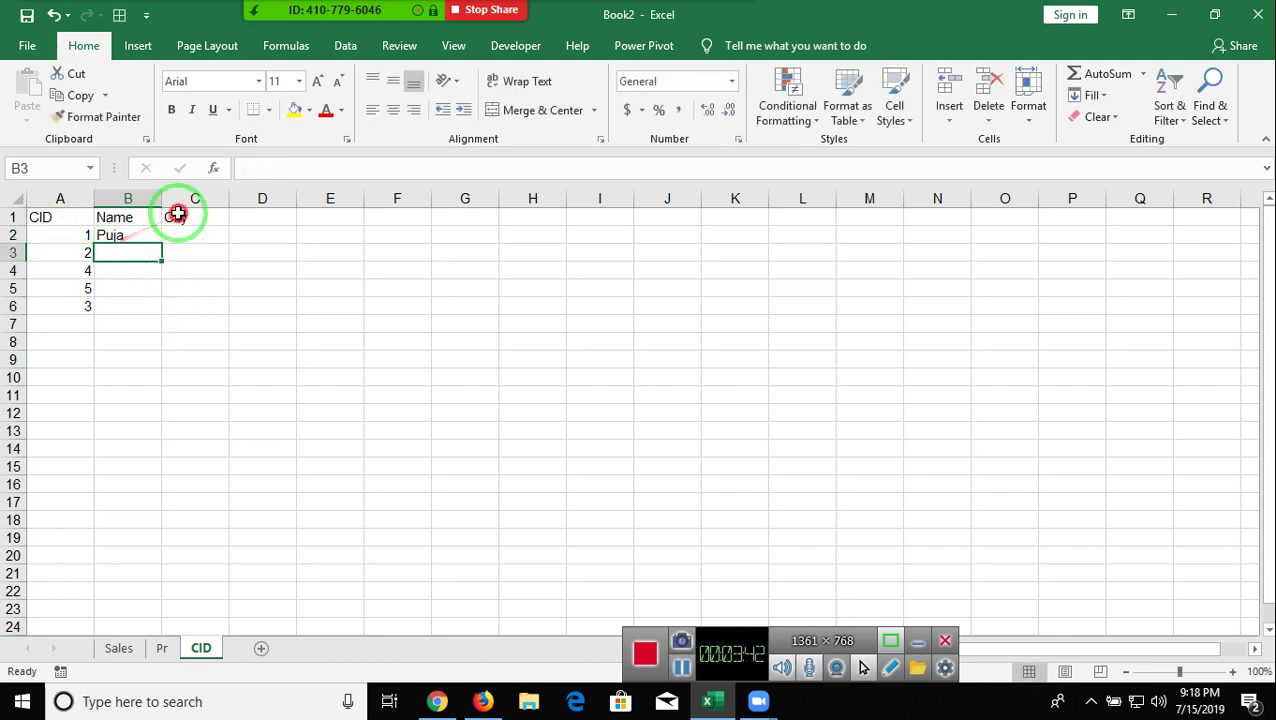
pyautogui.click(120, 236)
pyautogui.moveTo(108, 243); pyautogui.dragTo(142, 232)
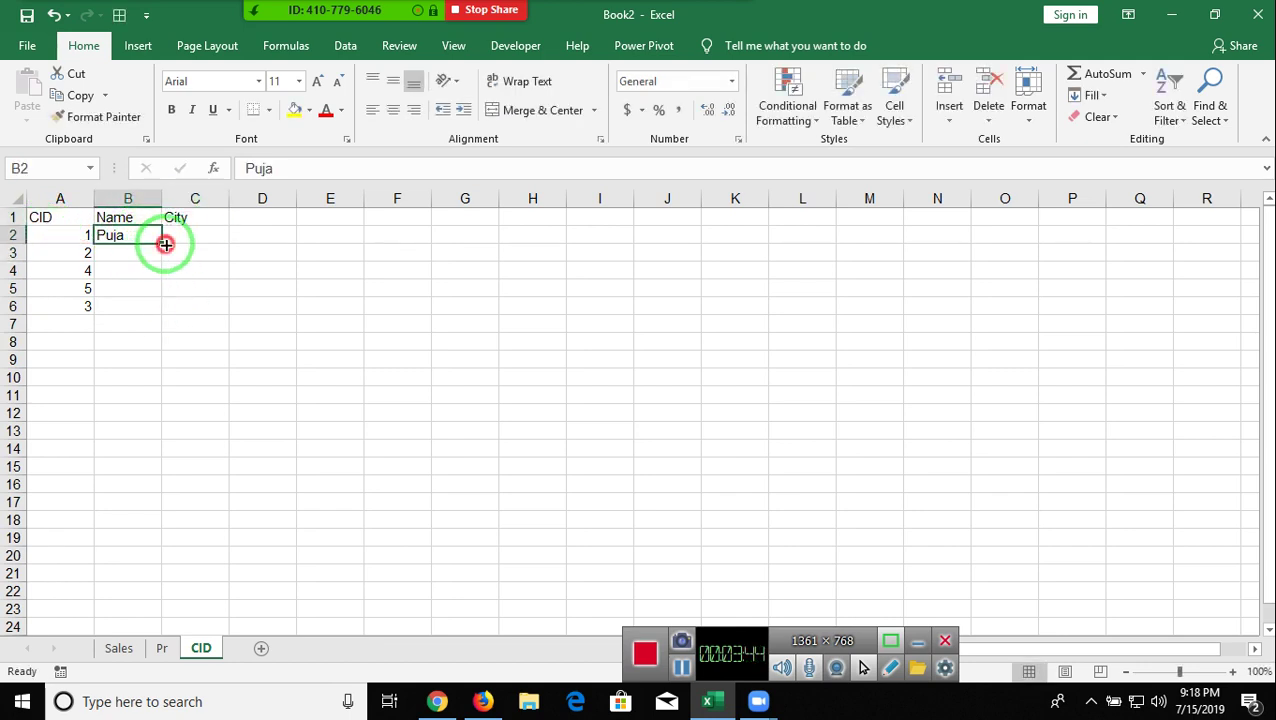
pyautogui.hotkey('ctrl', 'e')
# Enter Pune as the first city in C2, fill the remaining cities down, and return to Sales
pyautogui.click(187, 237)
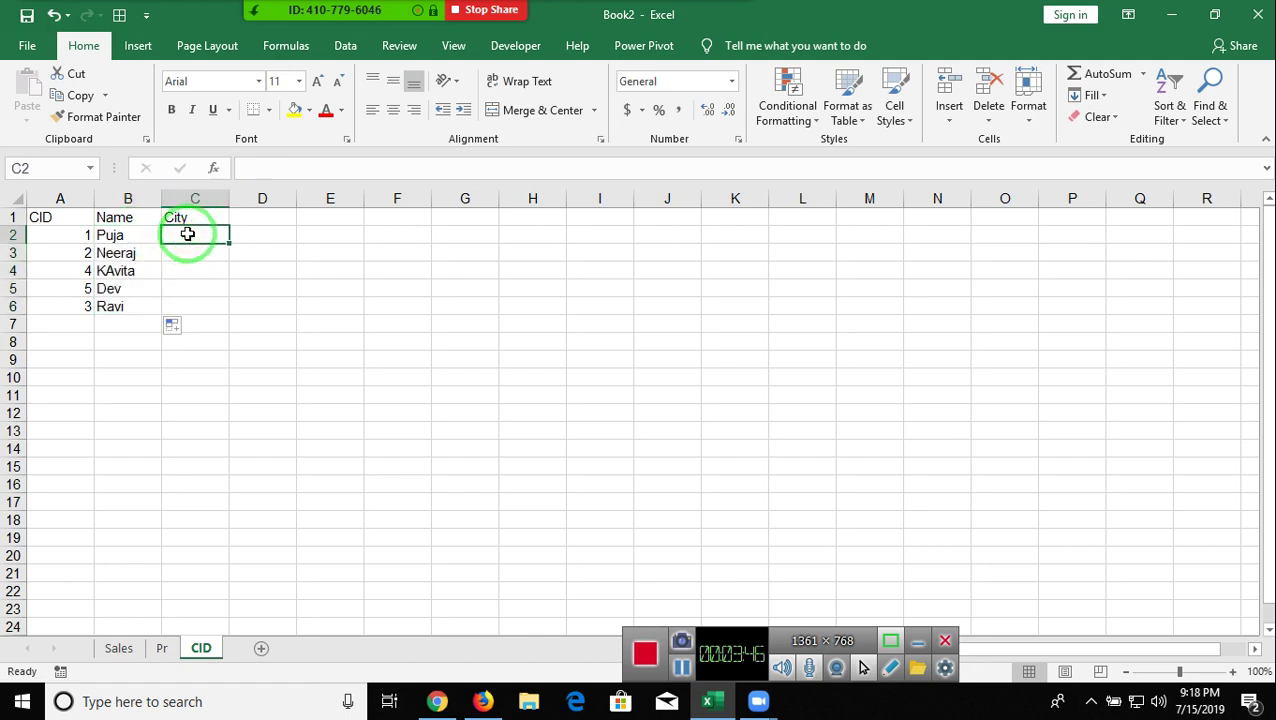
pyautogui.write('Pun')
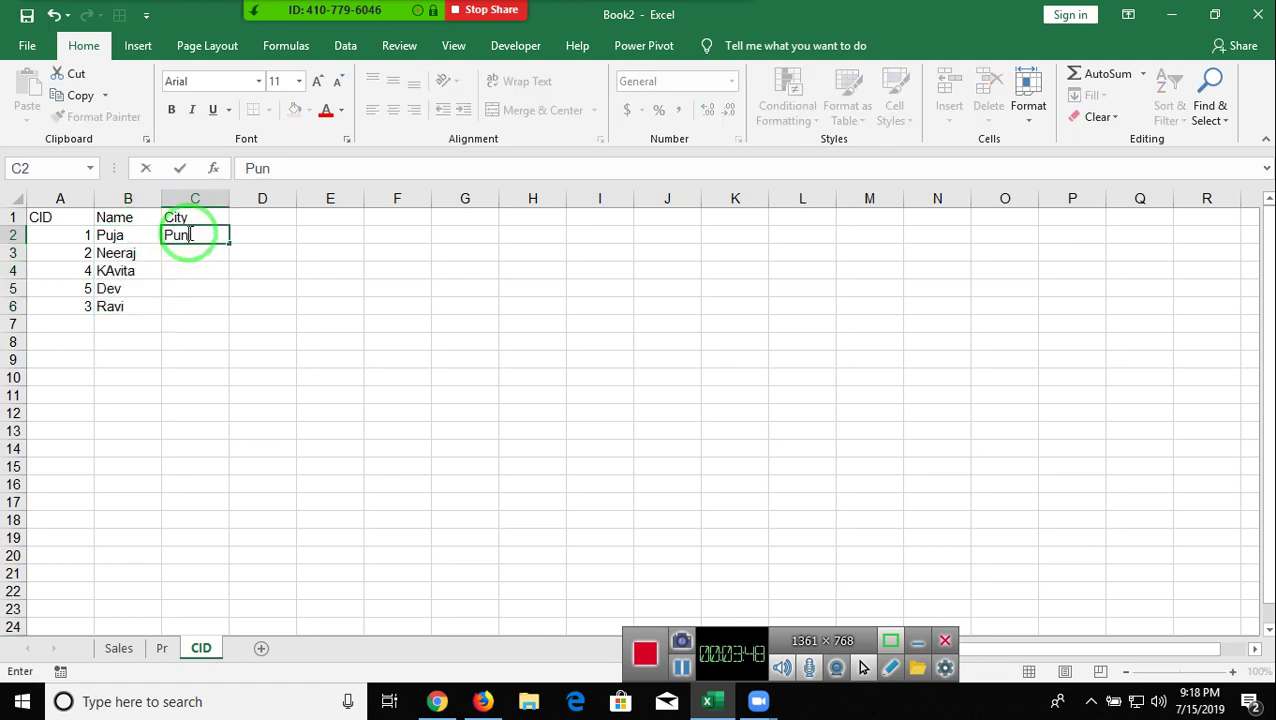
pyautogui.write('e')
pyautogui.hotkey('ctrl', 'Return')
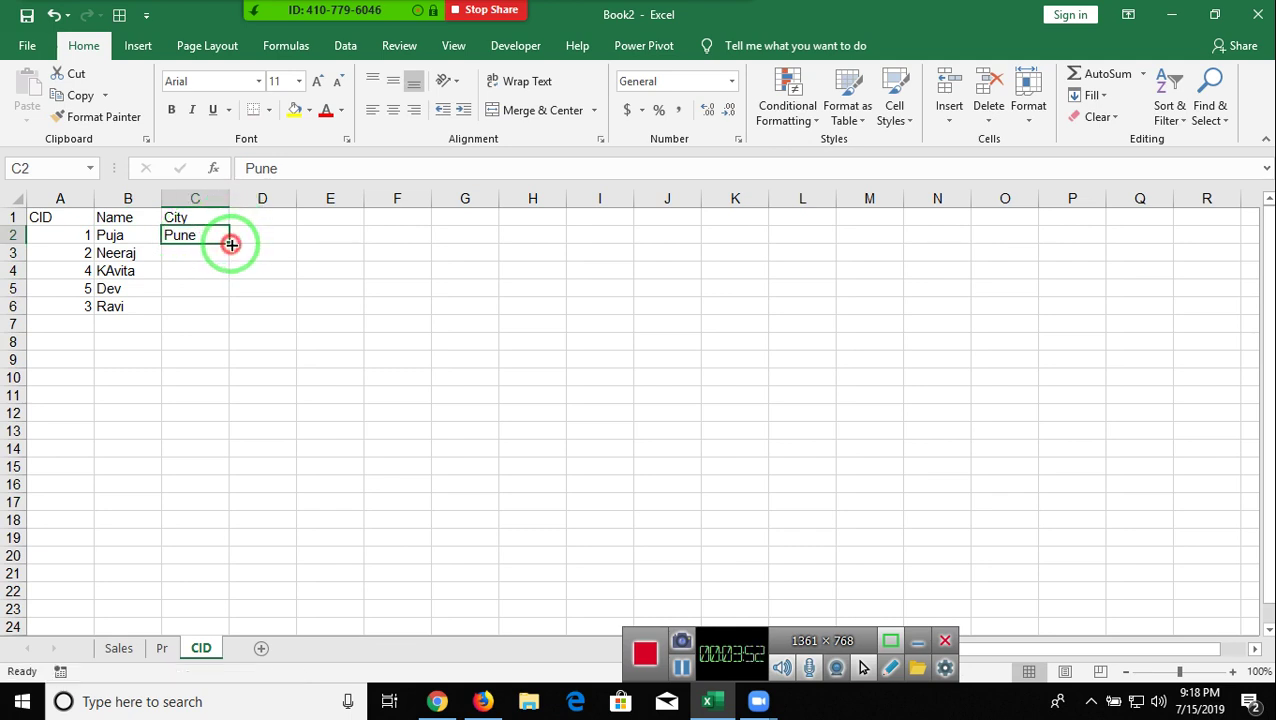
pyautogui.doubleClick(232, 245)
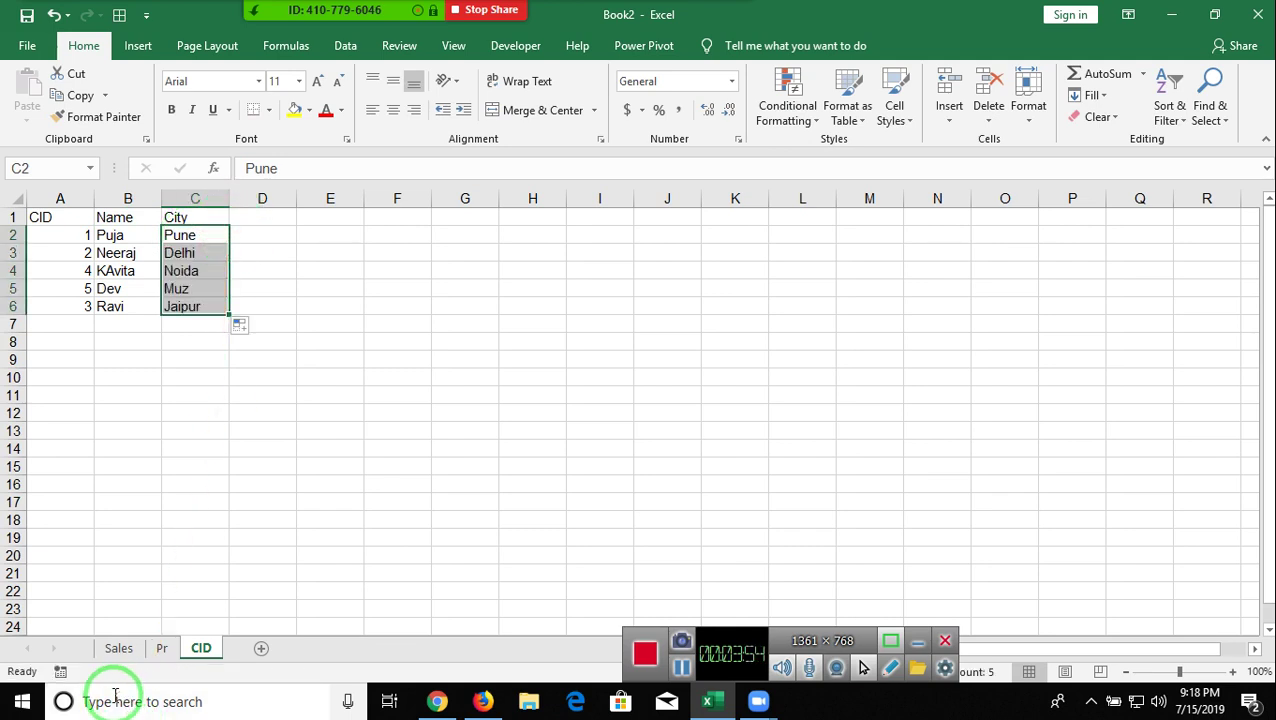
pyautogui.click(100, 652)
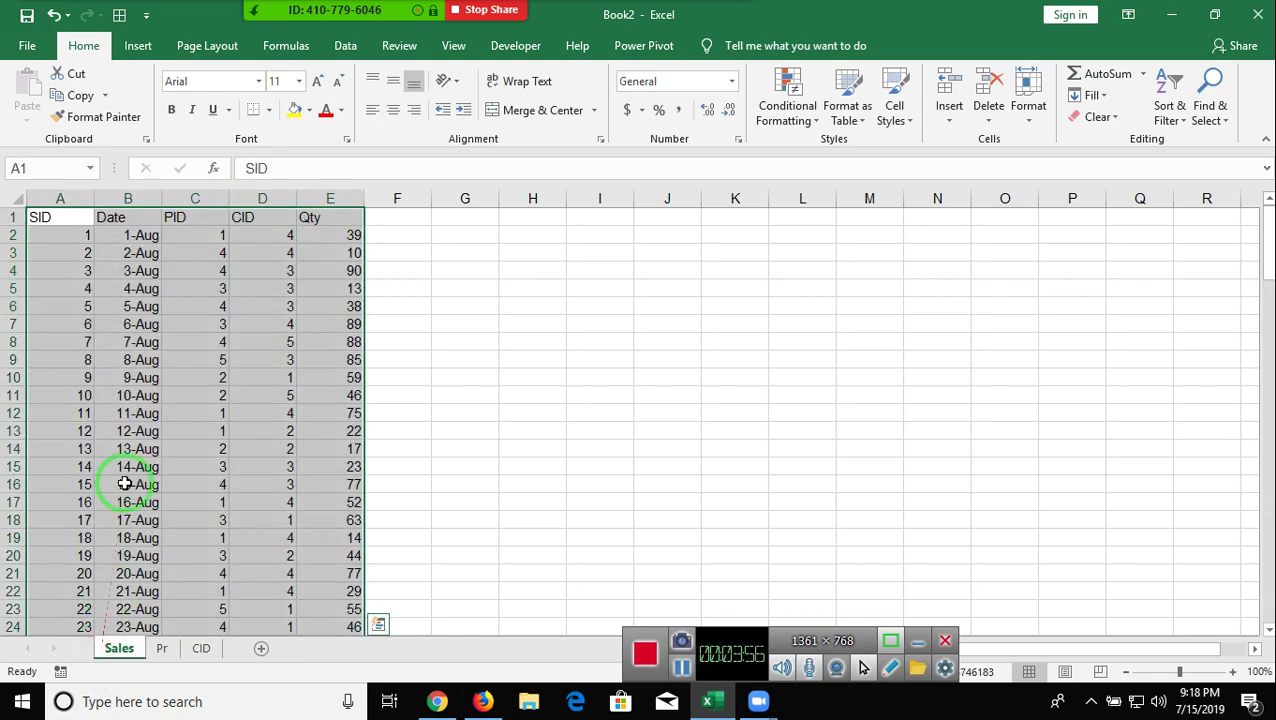
# Create PivotTable1 on a new sheet from the Sales data with 'Add this data to the Data Model' ticked
pyautogui.click(127, 55)
pyautogui.click(40, 100)
pyautogui.click(50, 108)
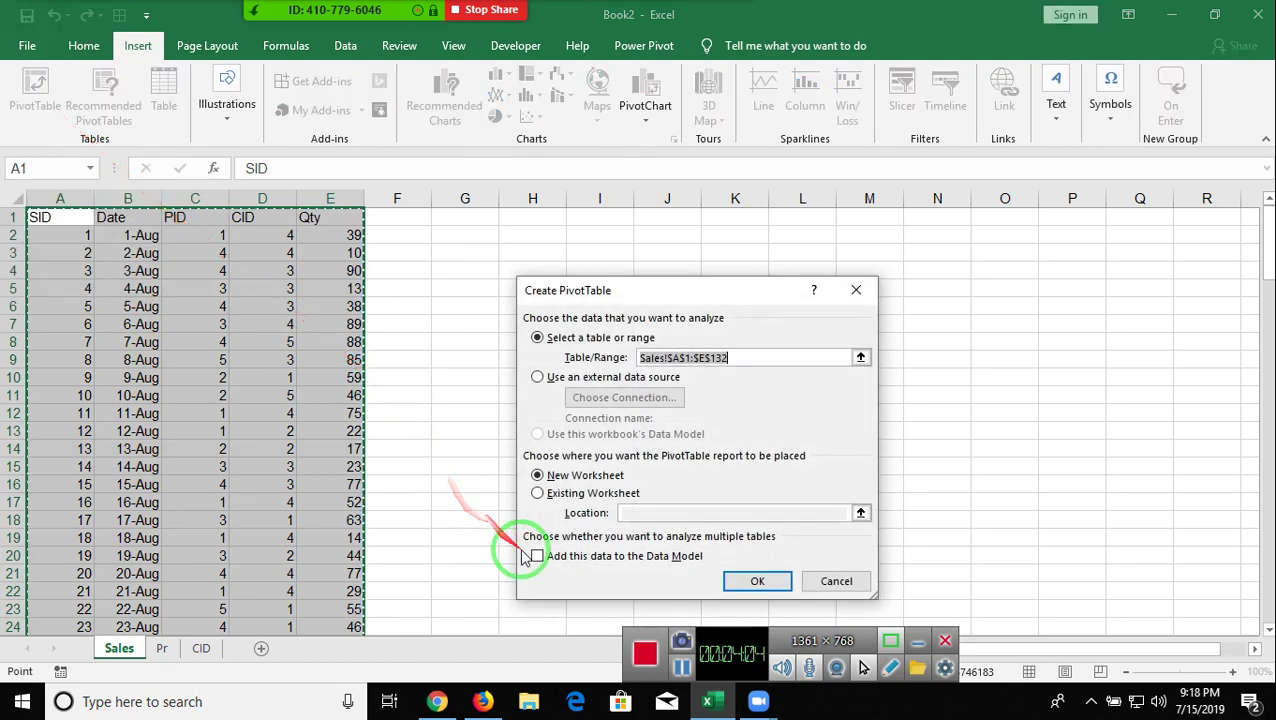
pyautogui.click(566, 558)
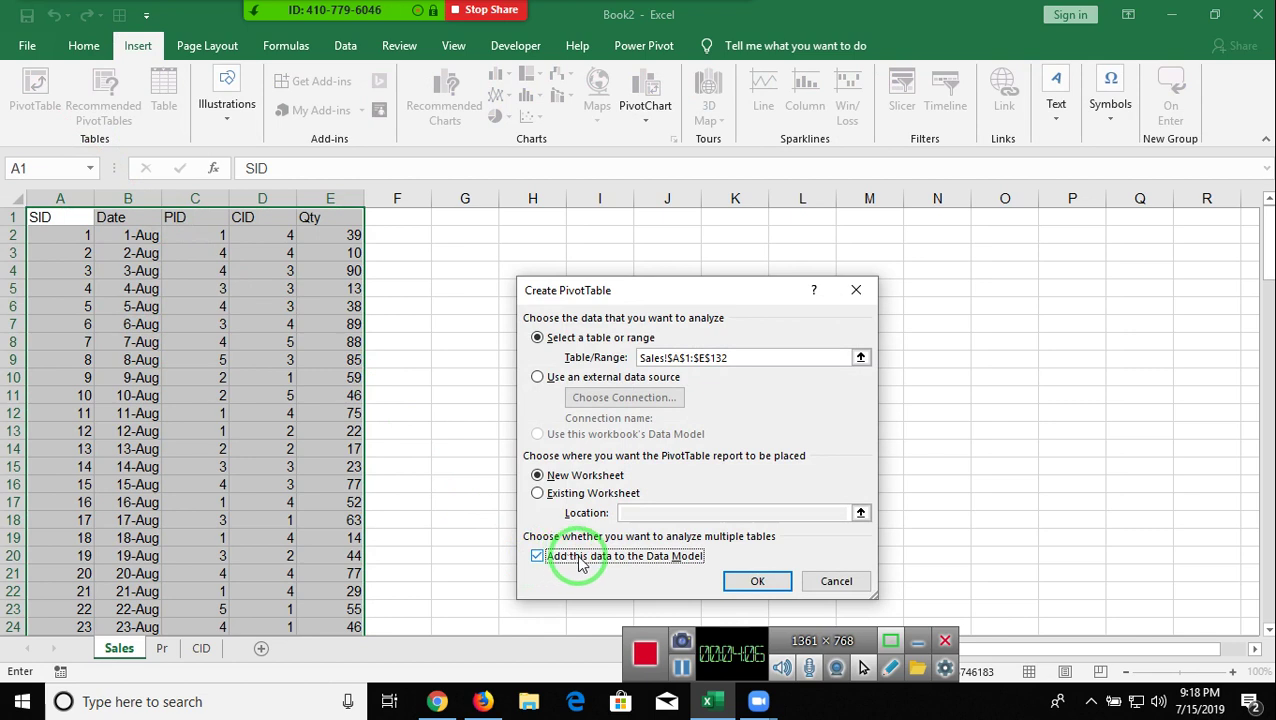
pyautogui.click(766, 586)
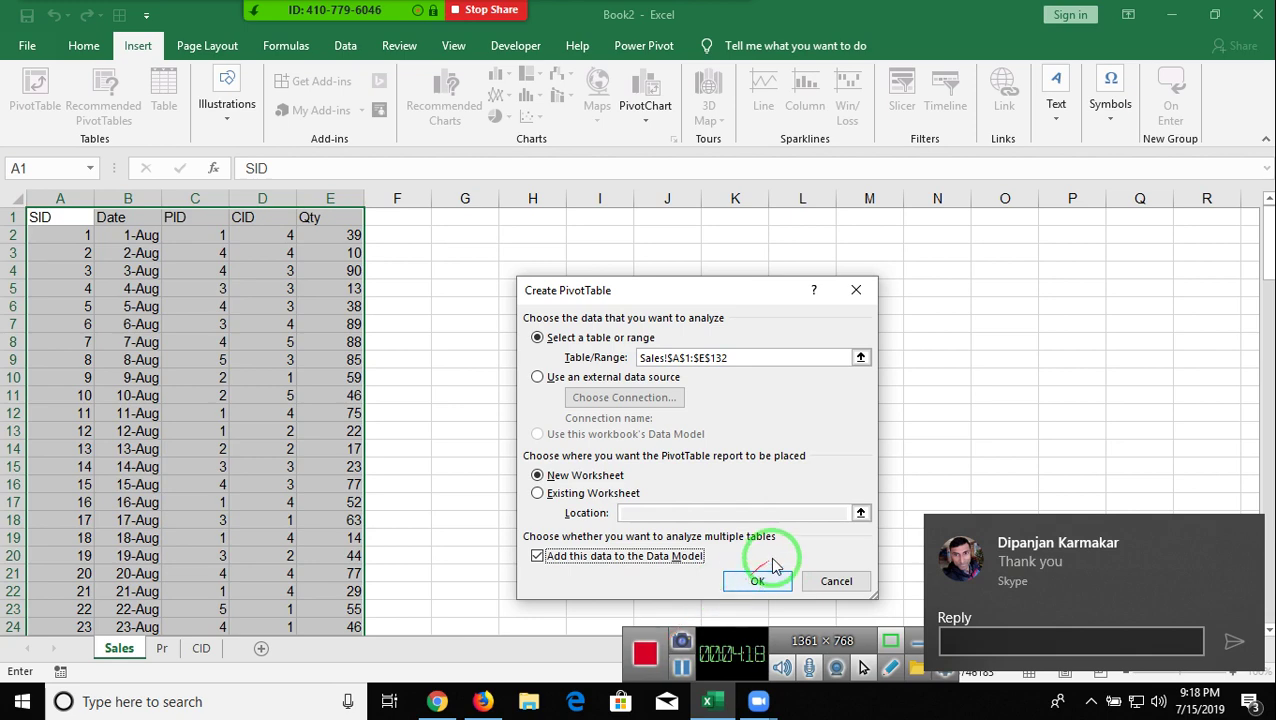
pyautogui.click(766, 588)
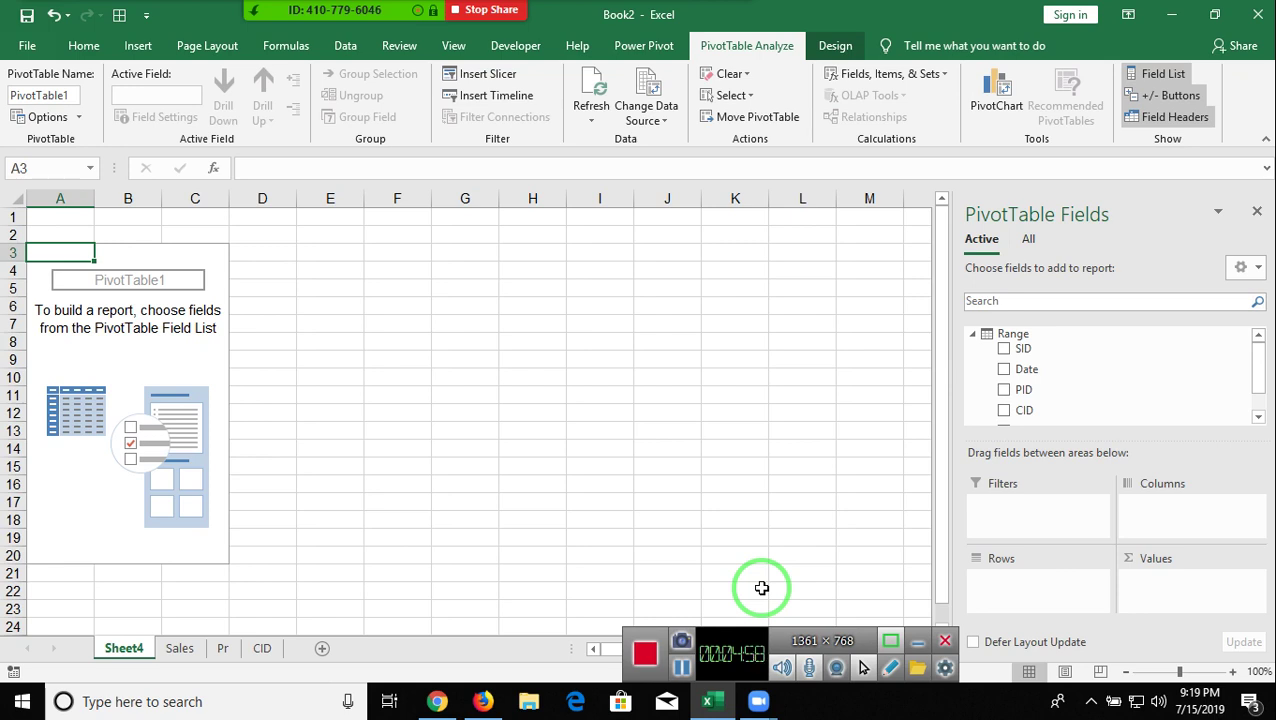
pyautogui.click(223, 650)
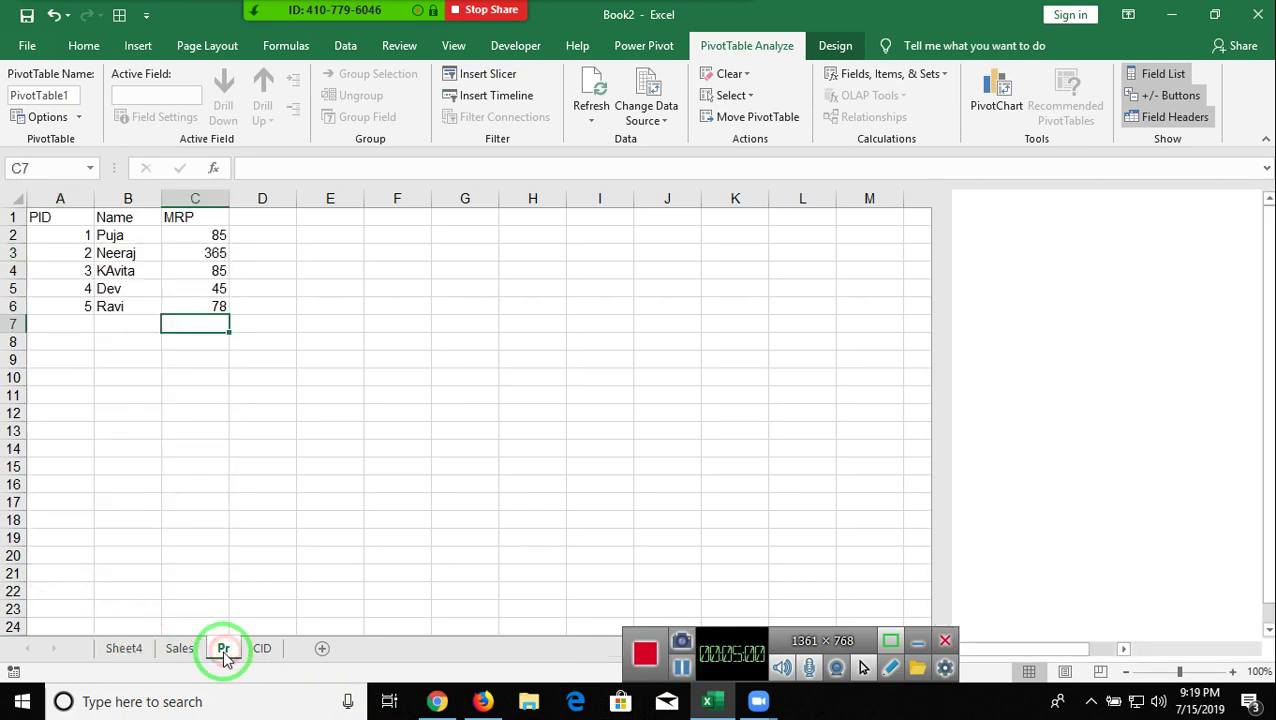
# Select the Pr table A1:C6 and insert PivotTable2 on a new sheet, adding it to the Data Model
pyautogui.moveTo(50, 217); pyautogui.dragTo(205, 307)
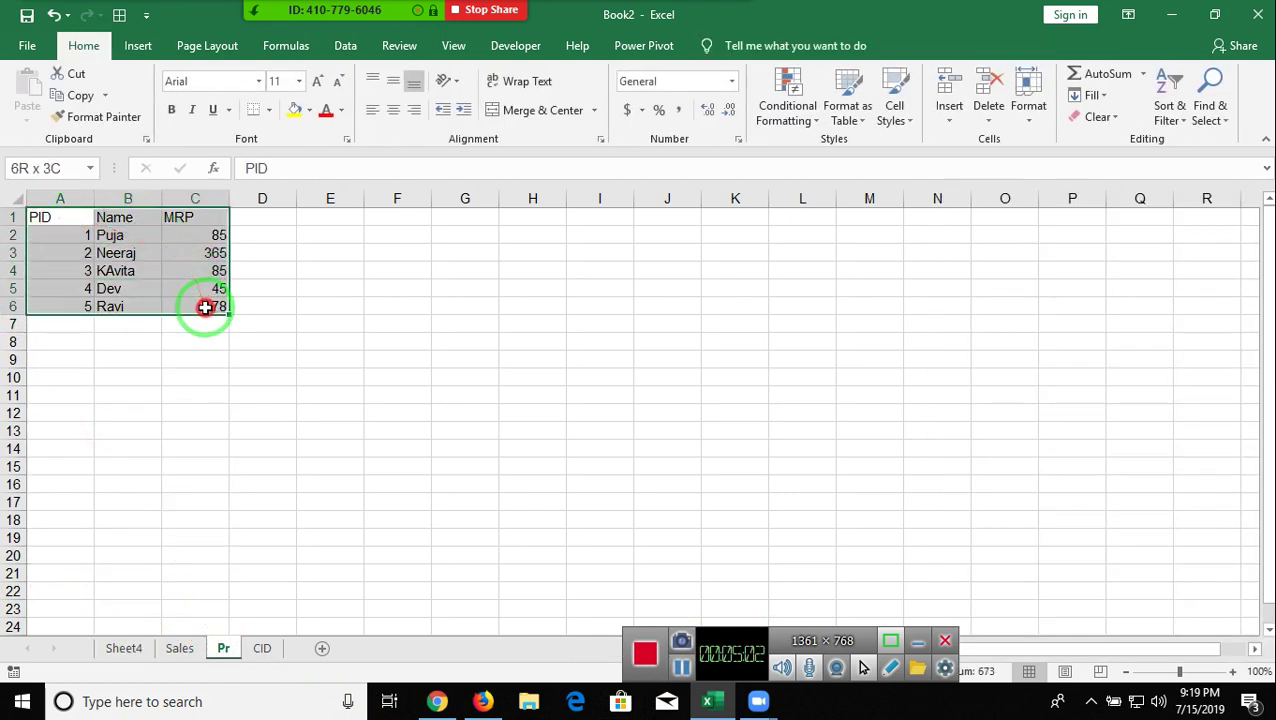
pyautogui.click(136, 47)
pyautogui.click(58, 106)
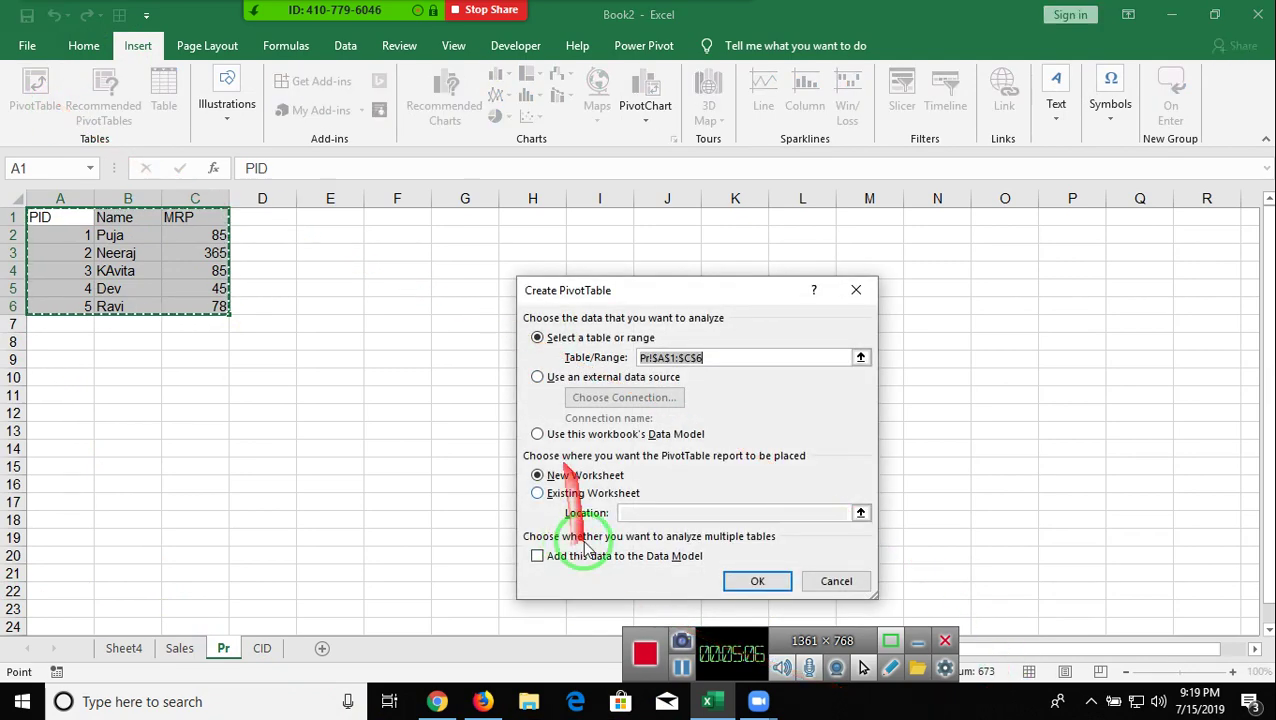
pyautogui.click(585, 557)
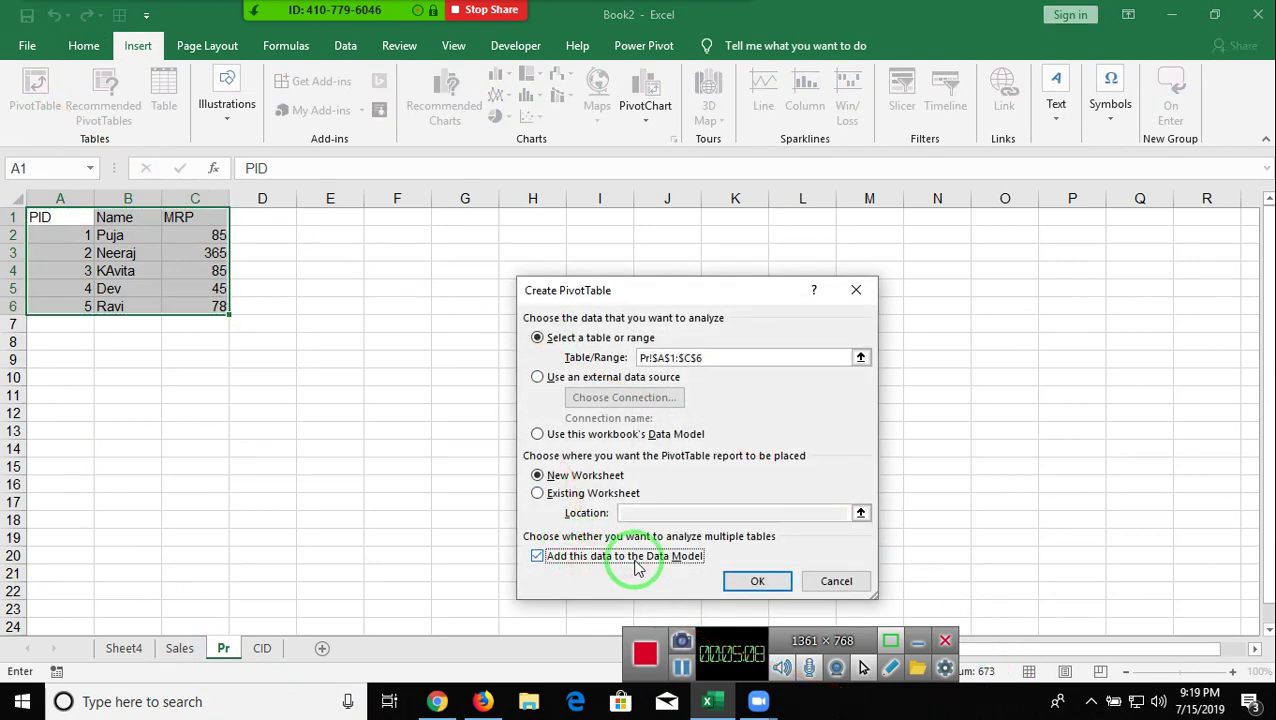
pyautogui.click(775, 581)
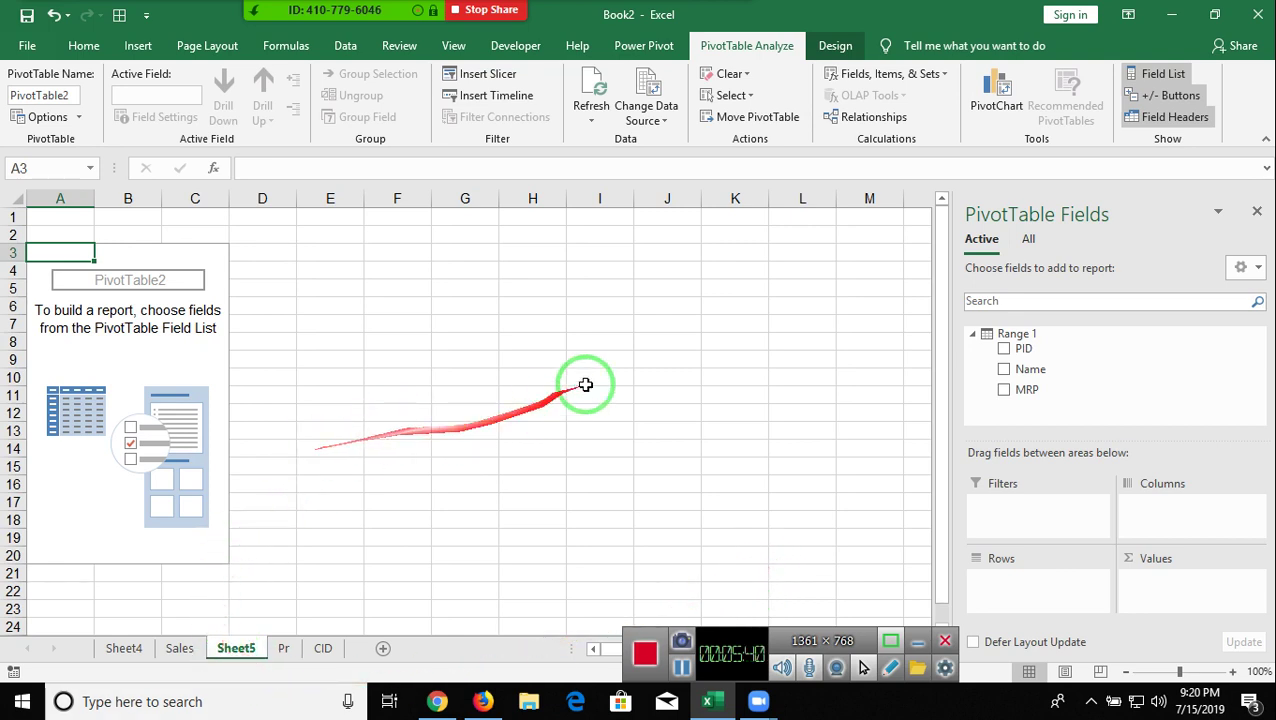
# Look at the Sales sheet, then go back to the Sheet5 PivotTable2
pyautogui.click(180, 645)
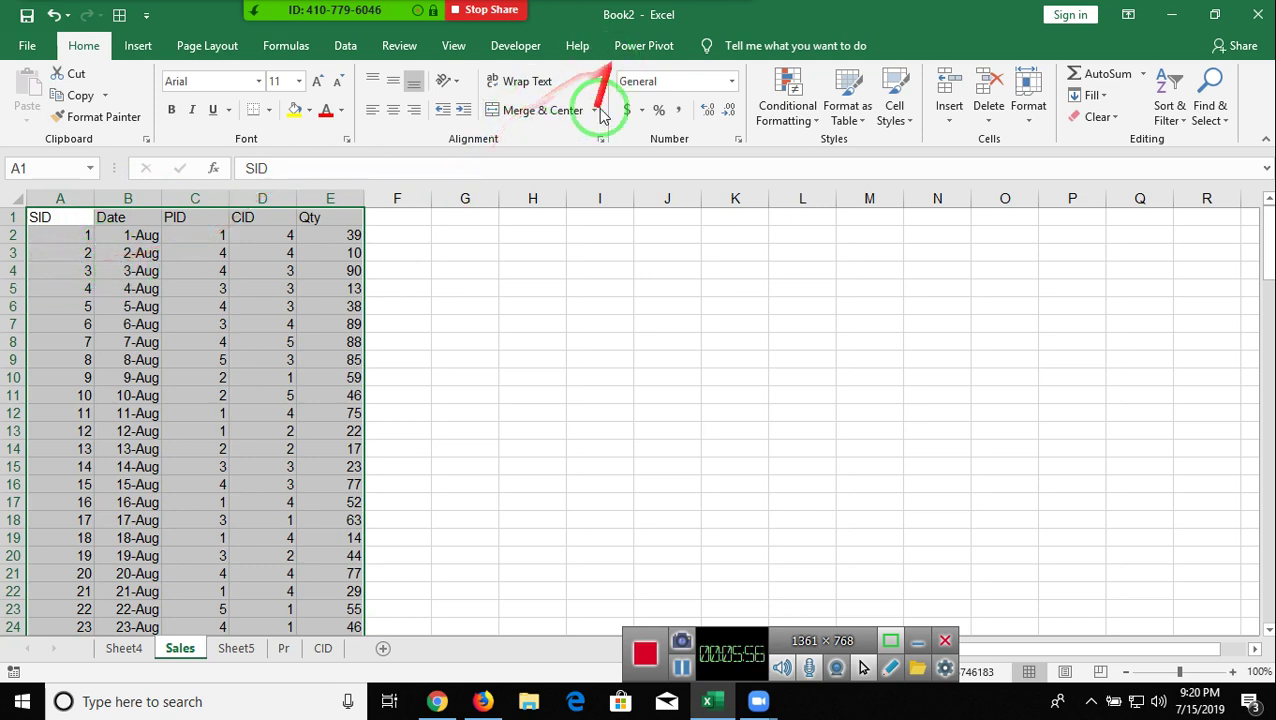
pyautogui.click(240, 648)
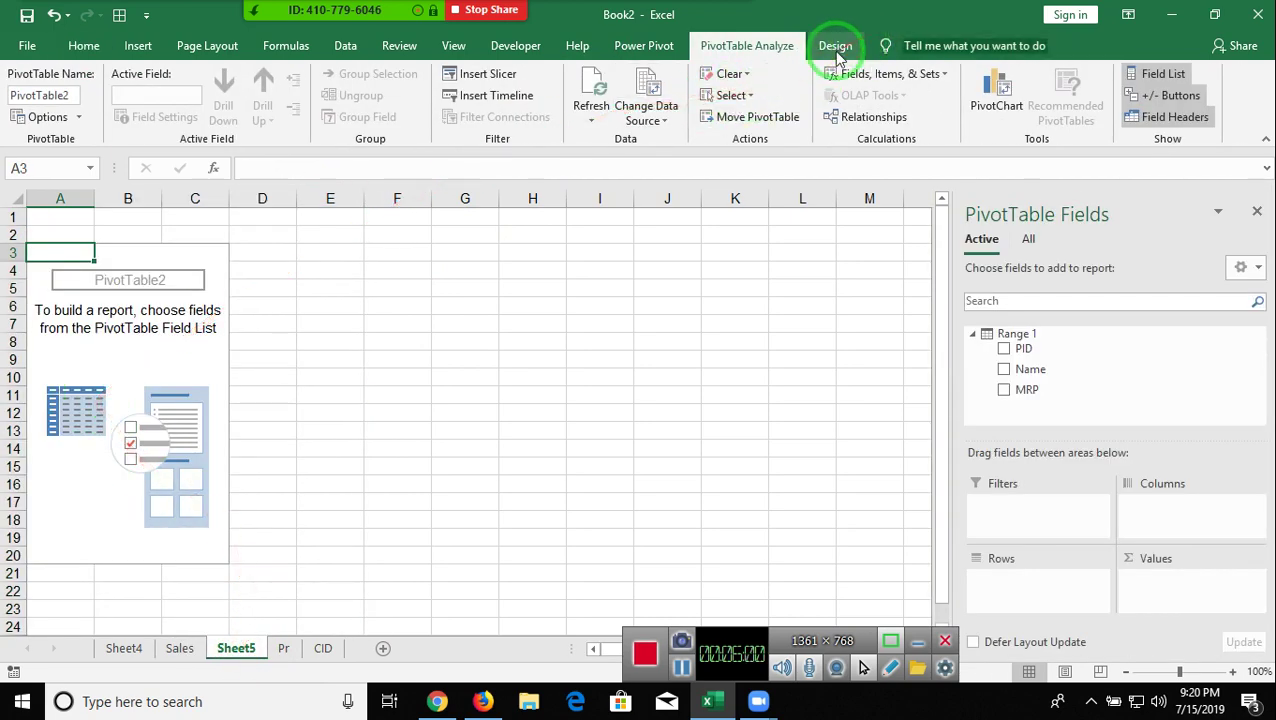
# Add a new relationship linking table Range, column PID, to related table Range 1, column PID
pyautogui.click(835, 50)
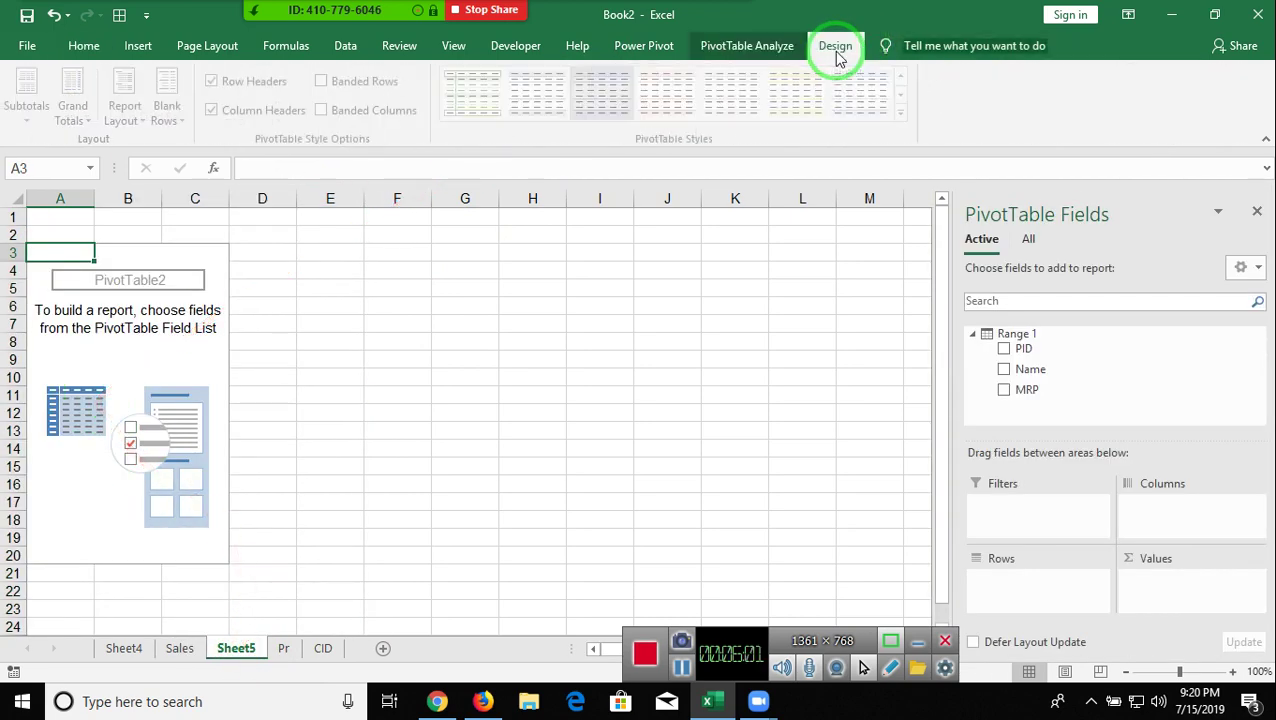
pyautogui.click(758, 50)
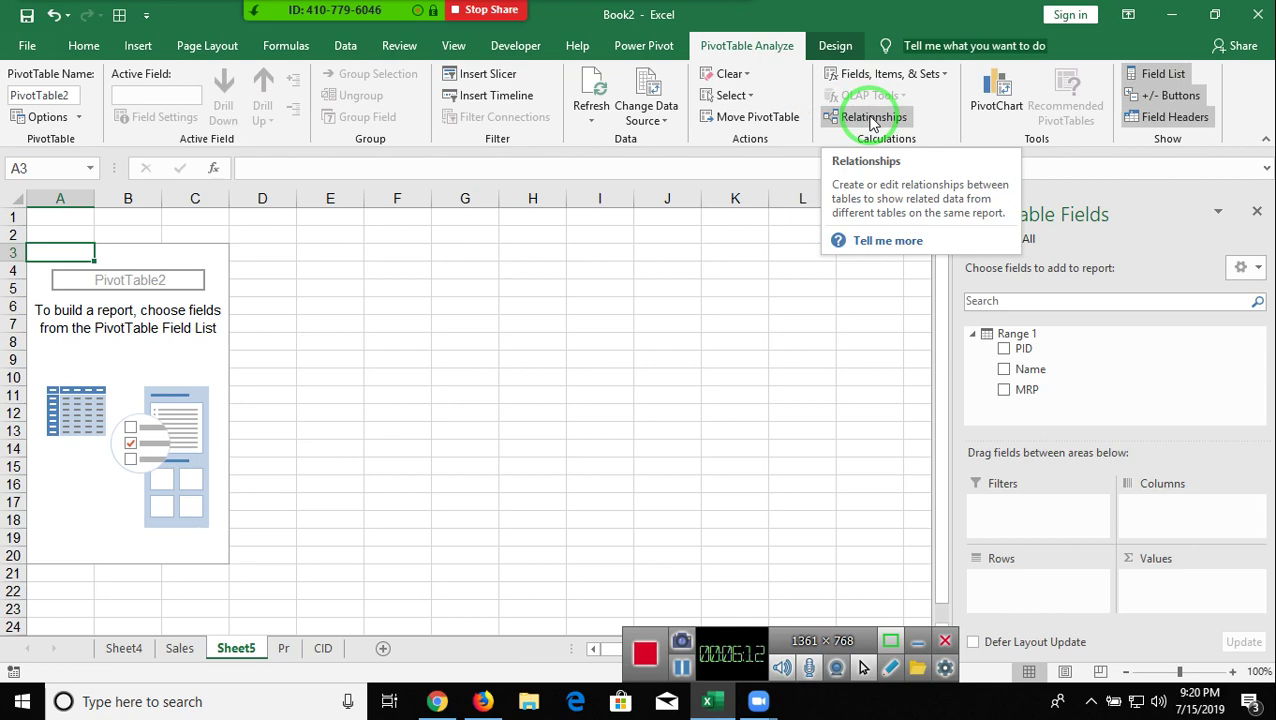
pyautogui.click(872, 118)
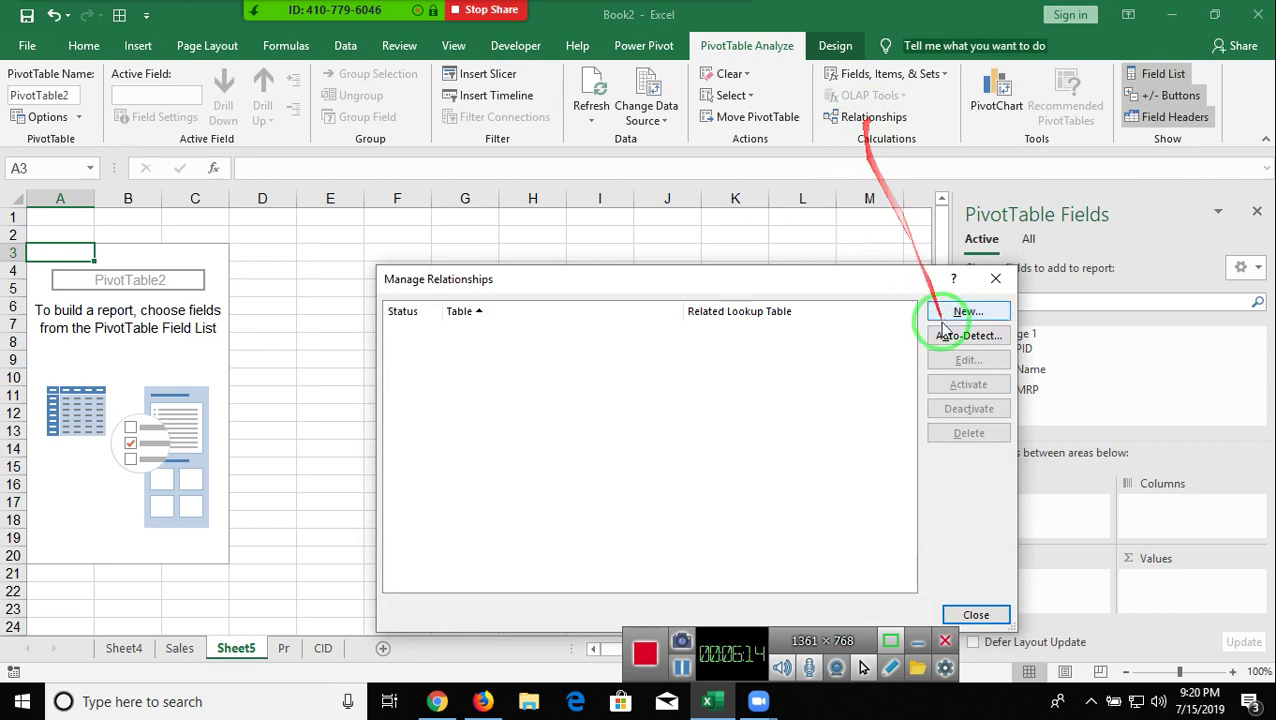
pyautogui.click(966, 312)
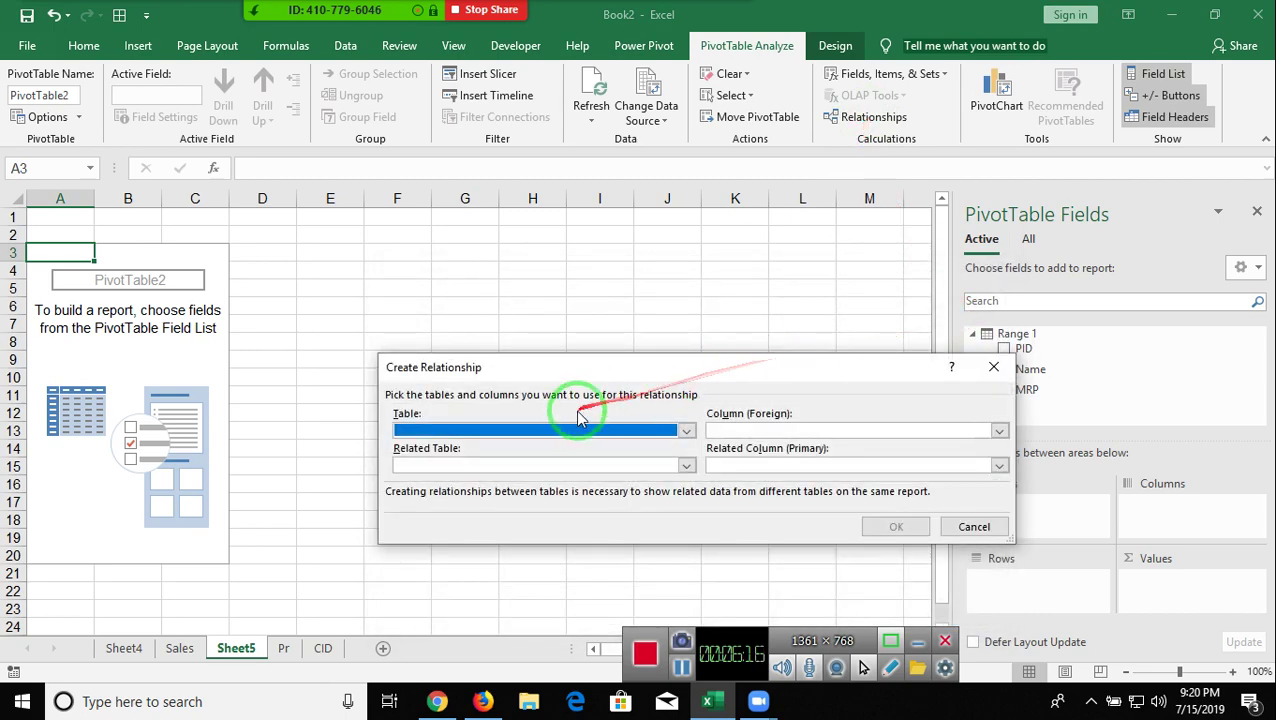
pyautogui.click(575, 430)
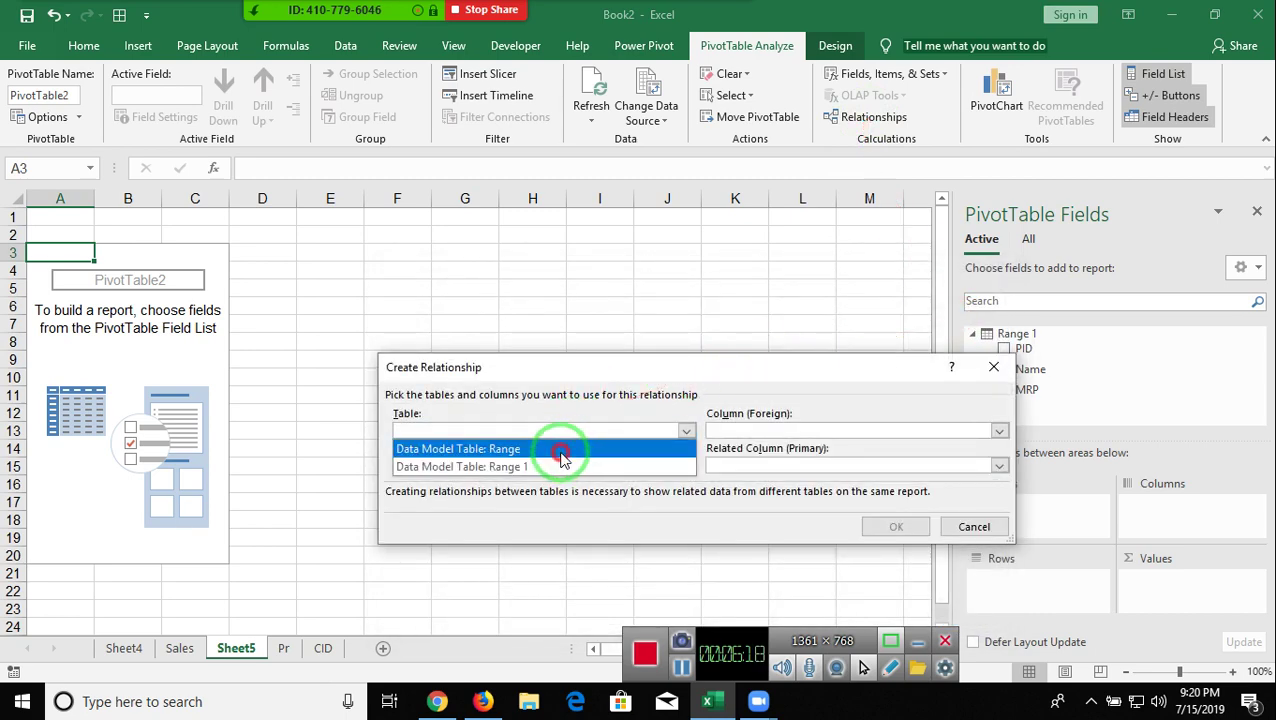
pyautogui.click(570, 446)
pyautogui.click(738, 430)
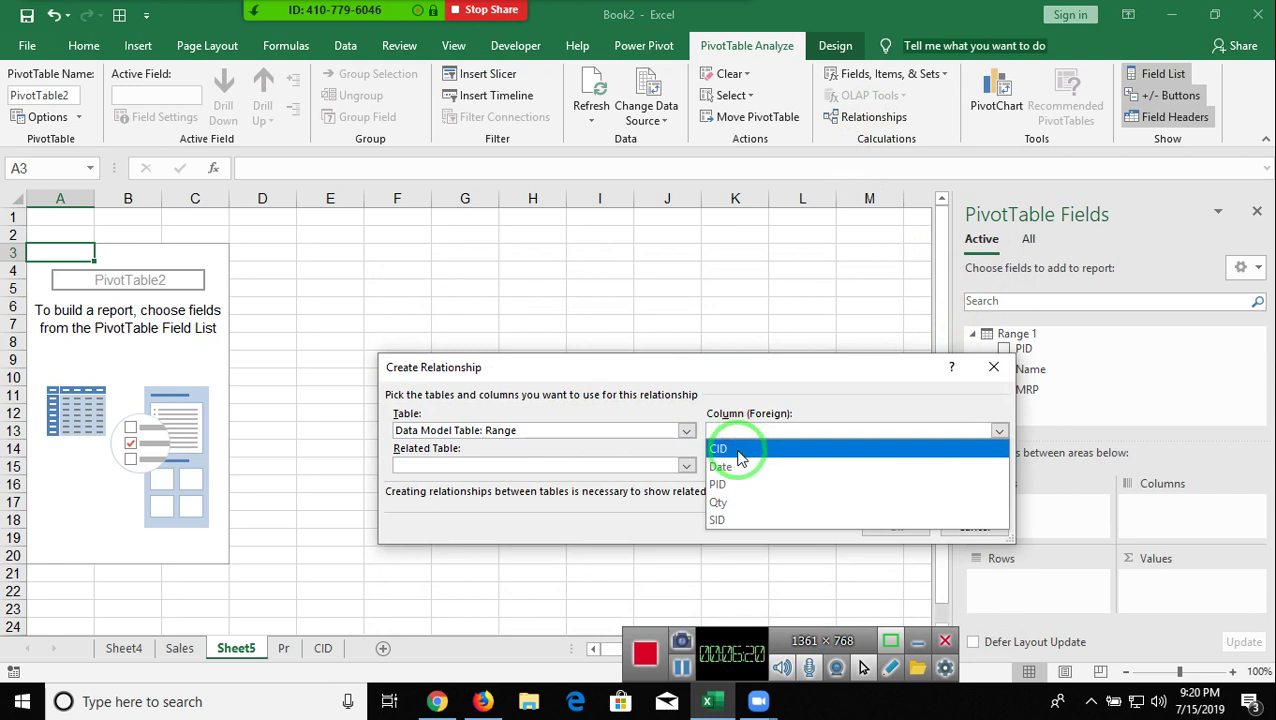
pyautogui.click(738, 486)
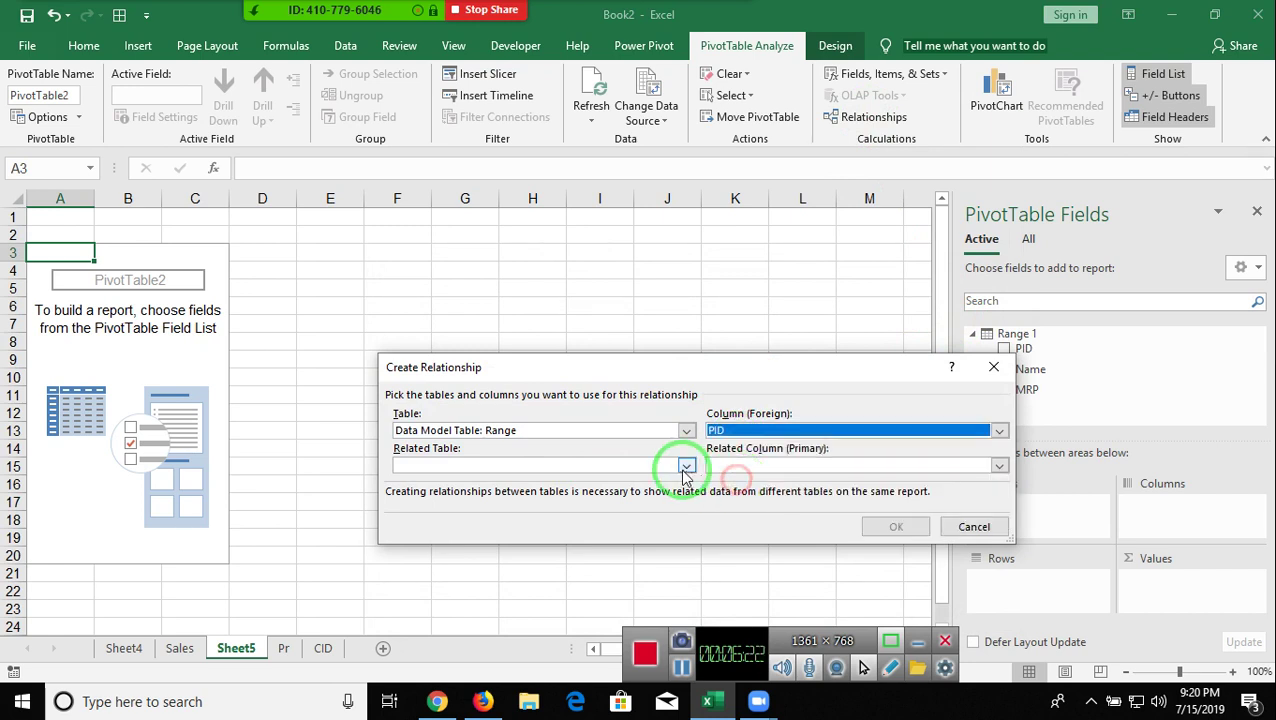
pyautogui.click(637, 465)
pyautogui.click(630, 501)
pyautogui.click(720, 465)
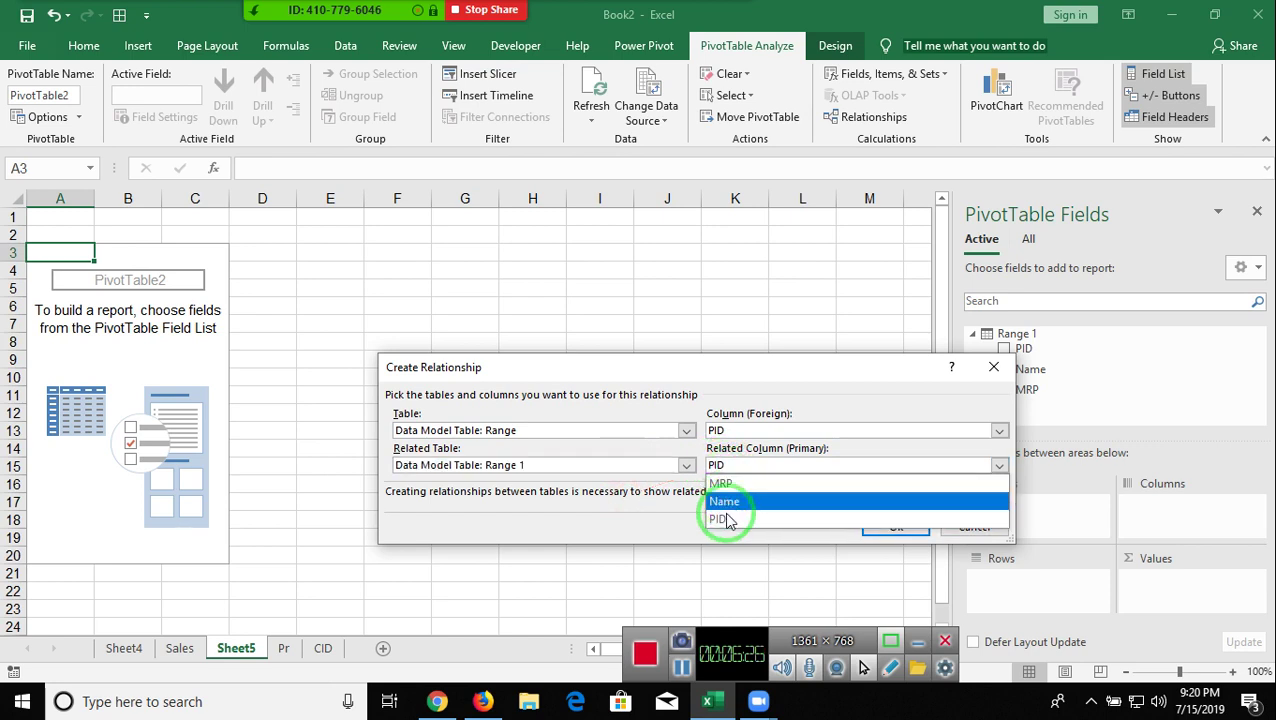
pyautogui.click(720, 519)
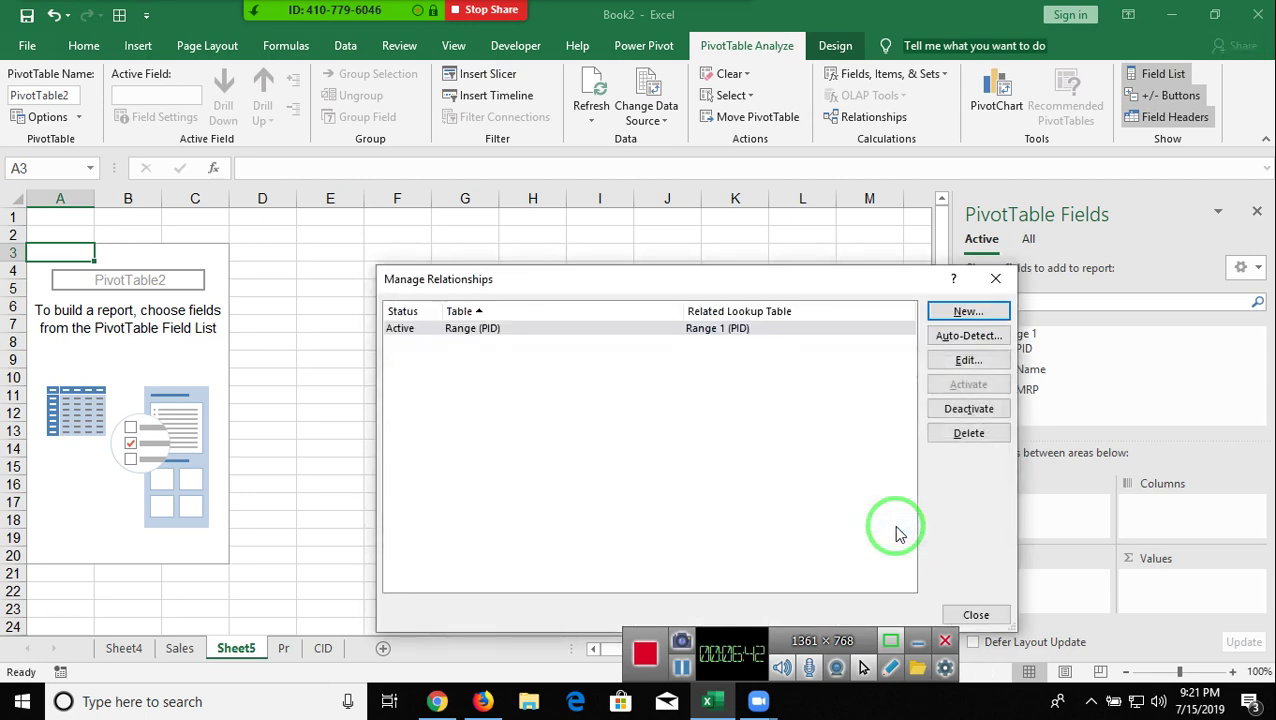
pyautogui.click(978, 614)
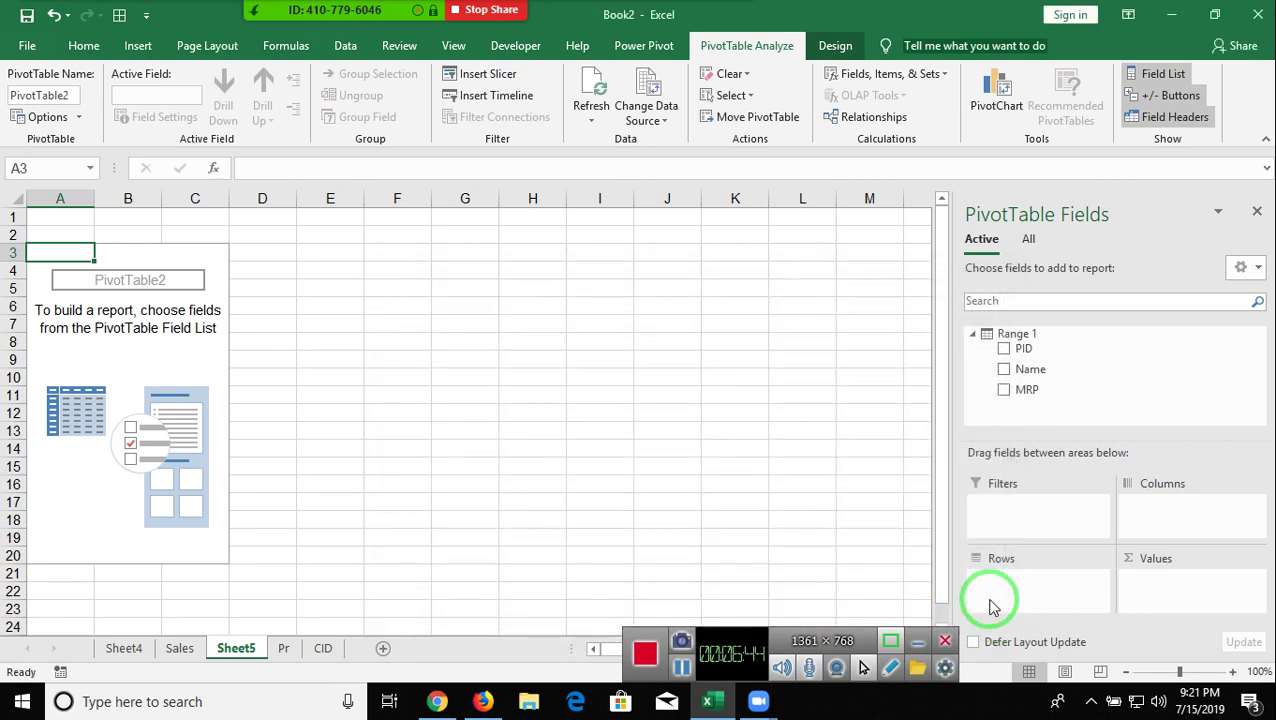
# Show All fields, put Range's Qty in Values and Range 1's Name in Rows, totalling 6411
pyautogui.click(1030, 241)
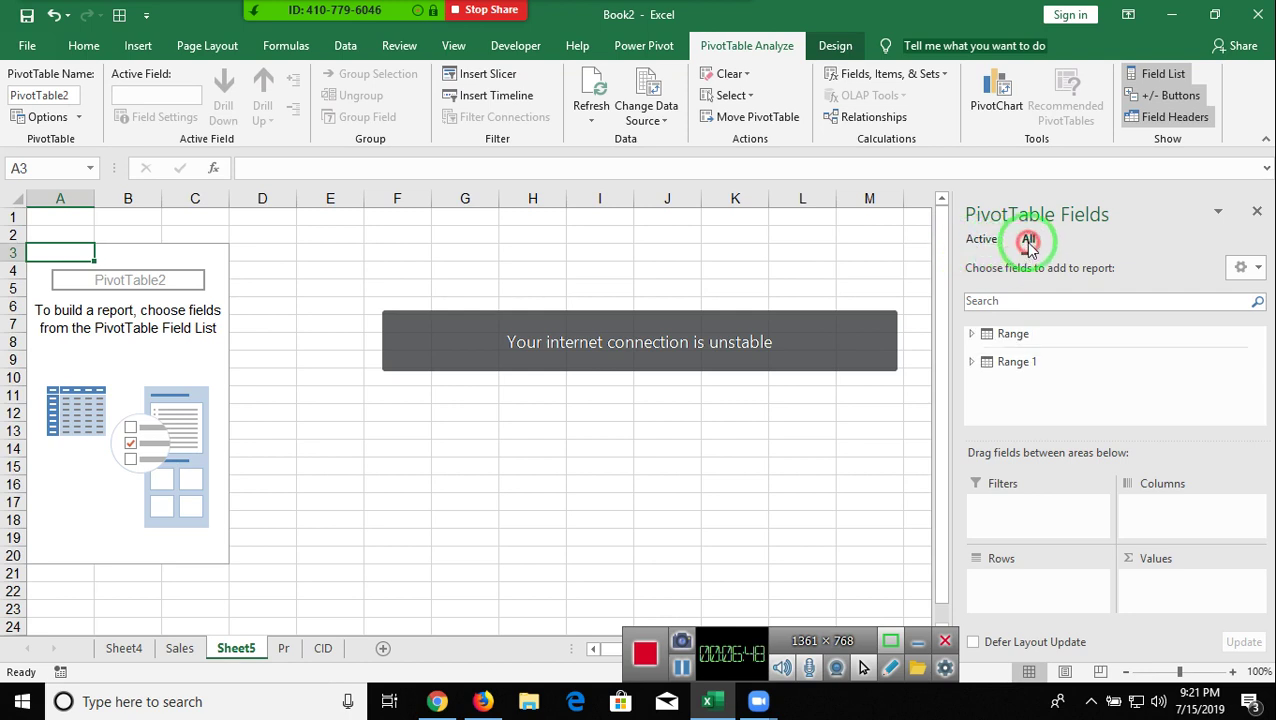
pyautogui.click(1040, 340)
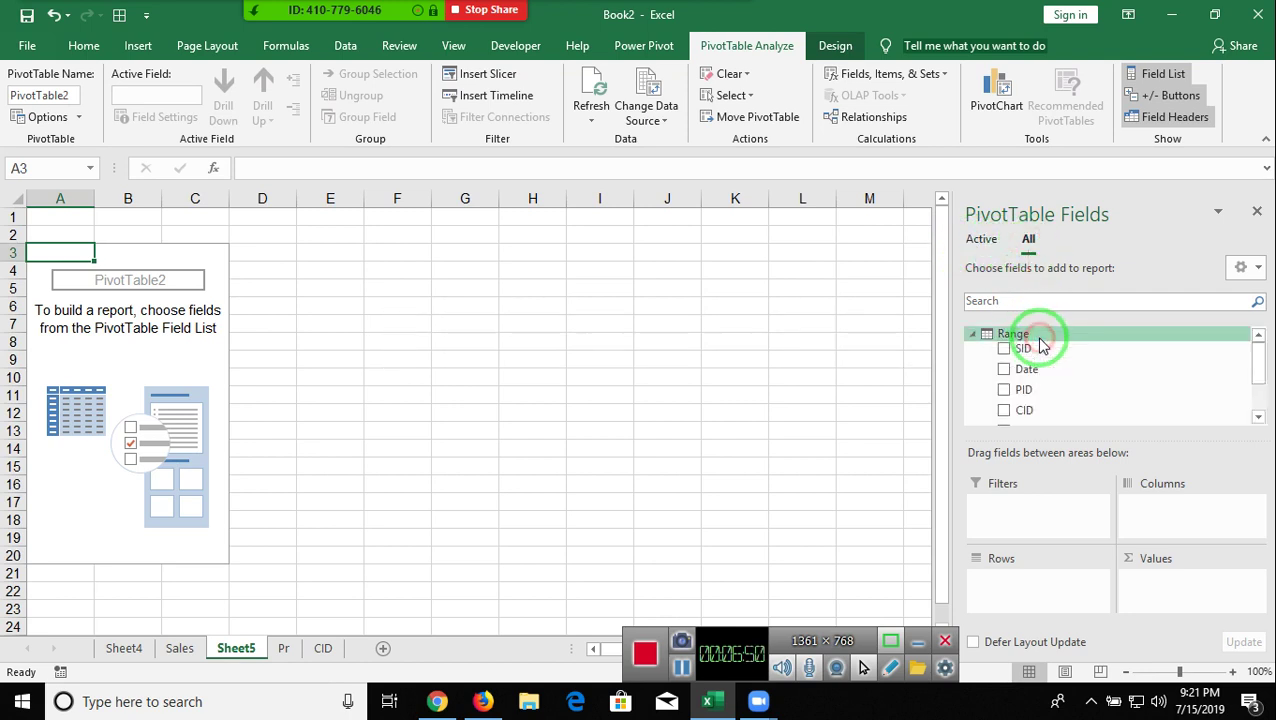
pyautogui.click(1040, 340)
pyautogui.click(1040, 338)
pyautogui.scroll(-1, 1053, 372)
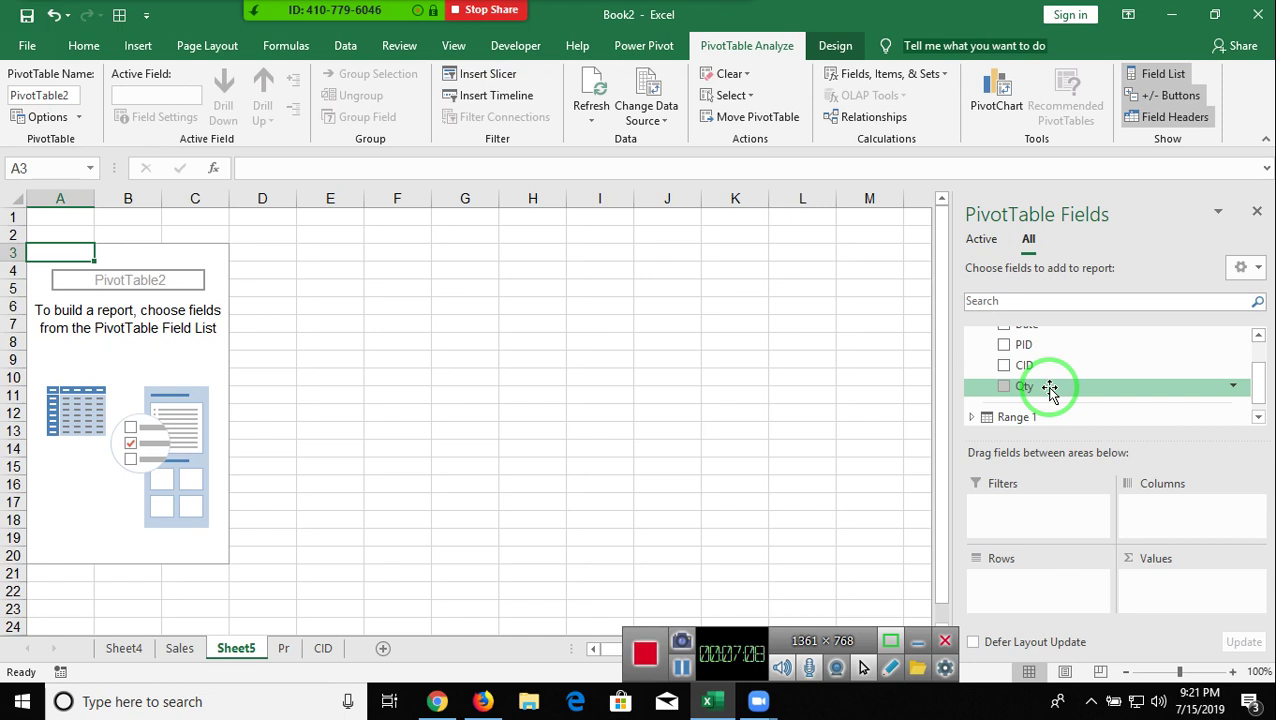
pyautogui.moveTo(1105, 386); pyautogui.dragTo(1200, 578)
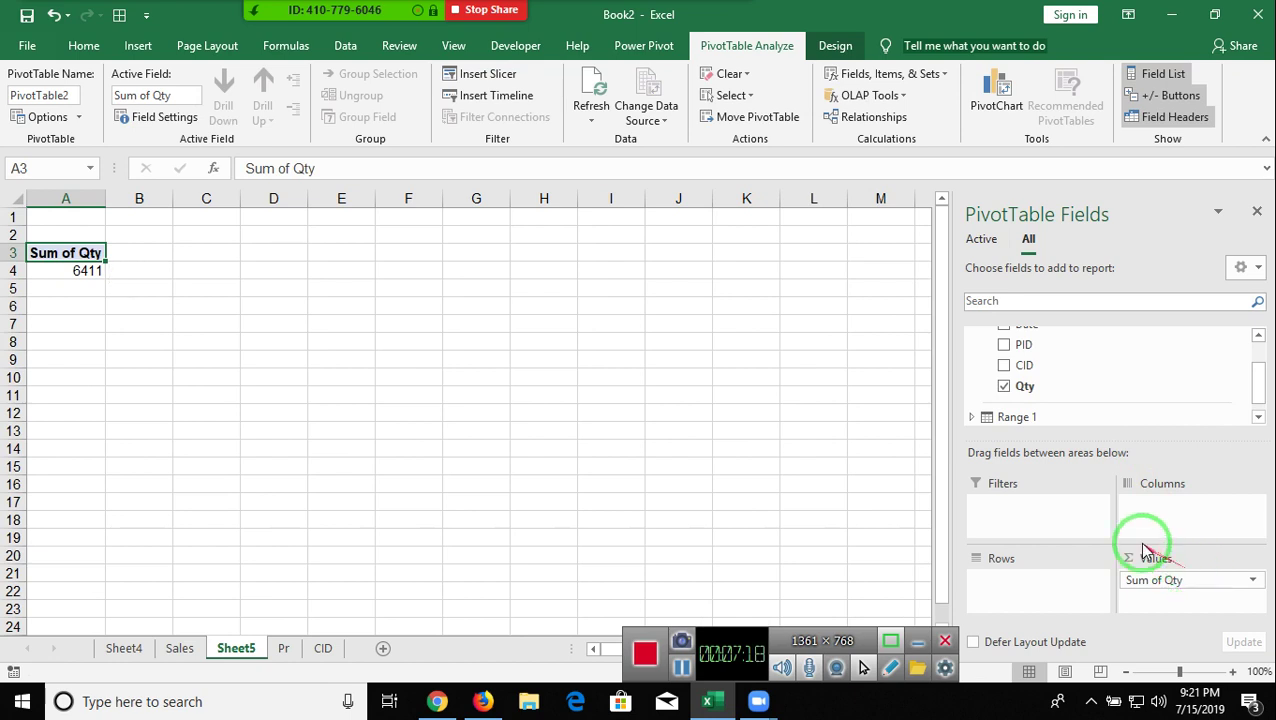
pyautogui.click(972, 418)
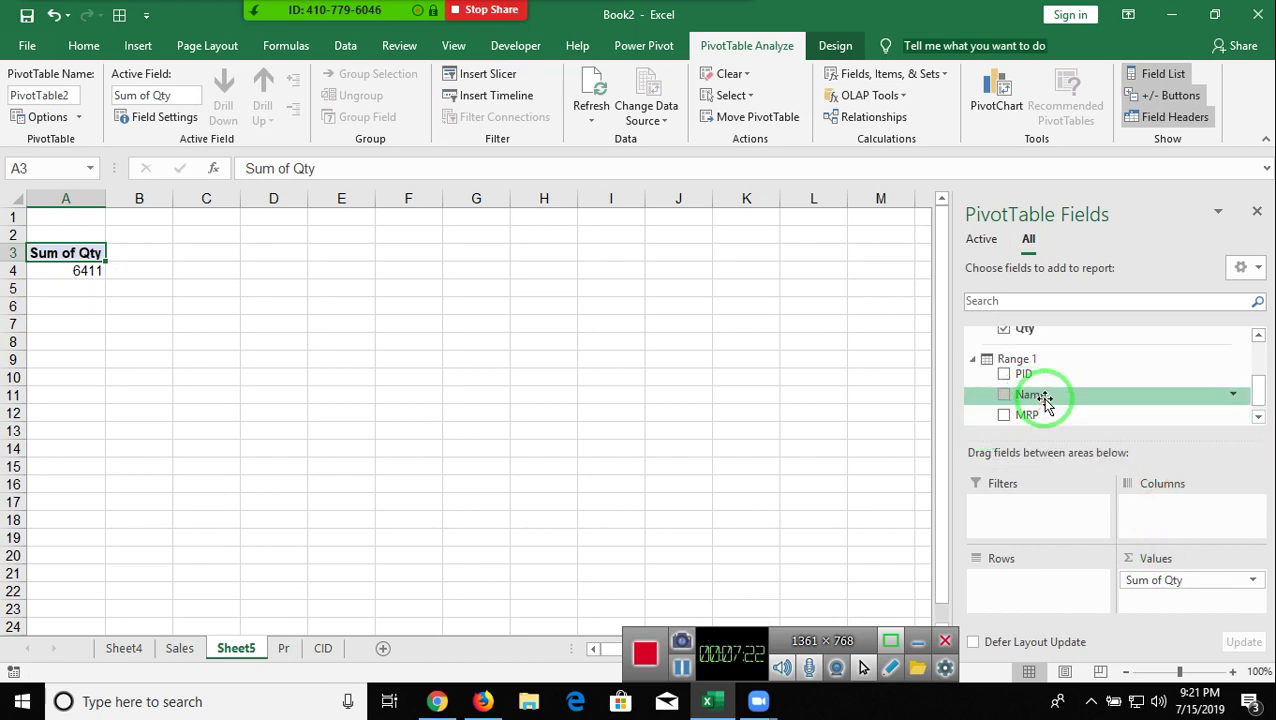
pyautogui.moveTo(1043, 399); pyautogui.dragTo(1070, 590)
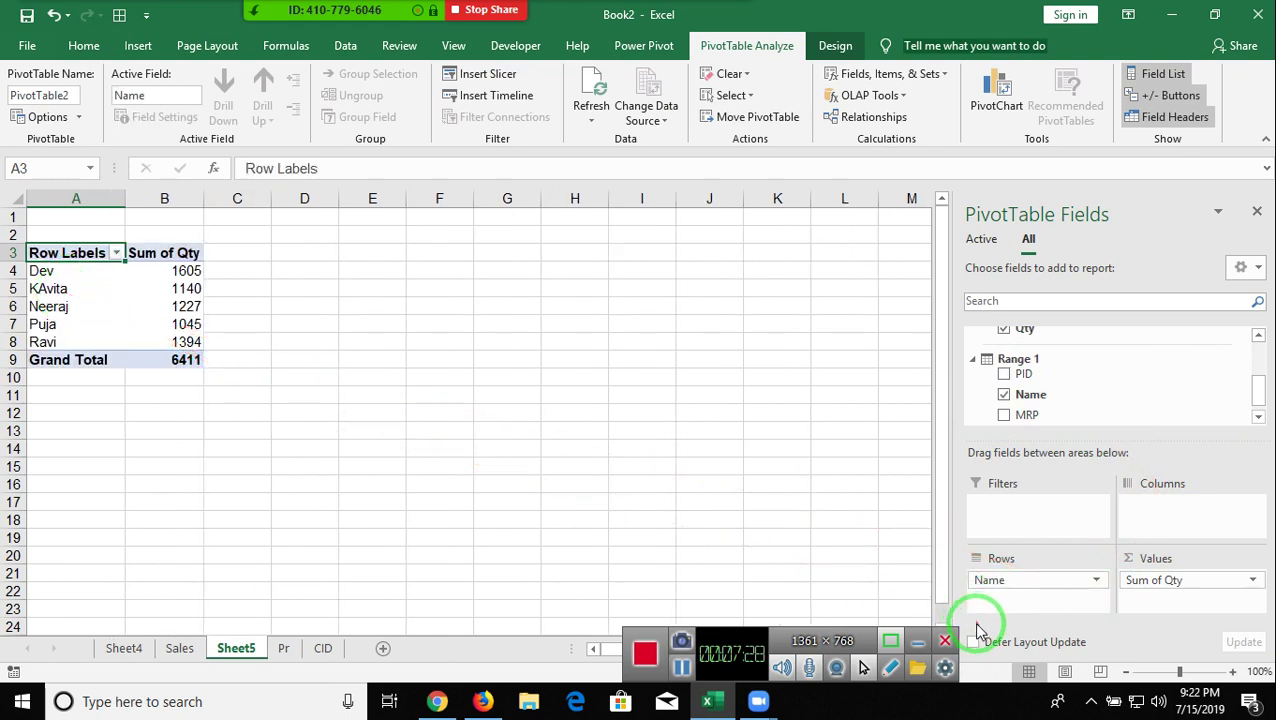
pyautogui.click(284, 647)
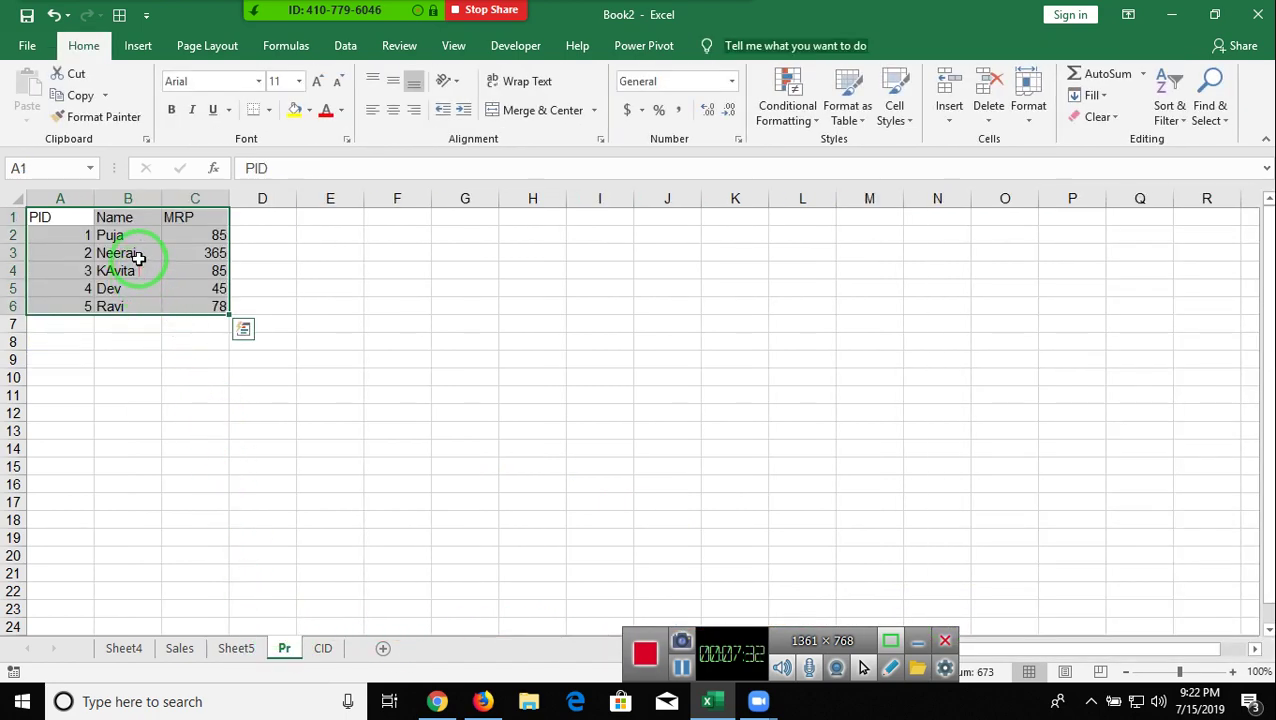
# Type DVD, CD, CRT, LCD and TFT into B2:B6 on Pr, then return to Sheet5
pyautogui.moveTo(130, 240); pyautogui.dragTo(178, 255)
pyautogui.click(130, 240)
pyautogui.write('DVD')
pyautogui.press('Return')
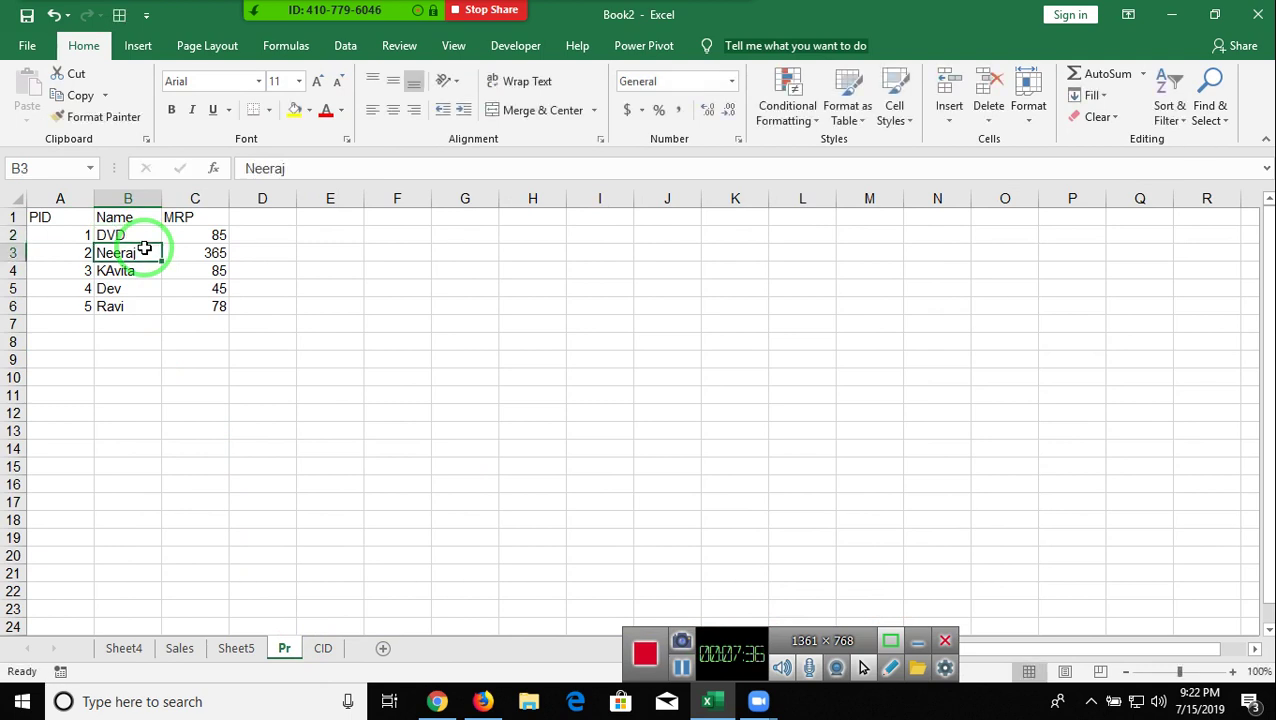
pyautogui.write('CD')
pyautogui.press('Return')
pyautogui.write('CRT')
pyautogui.press('Return')
pyautogui.write('LCD')
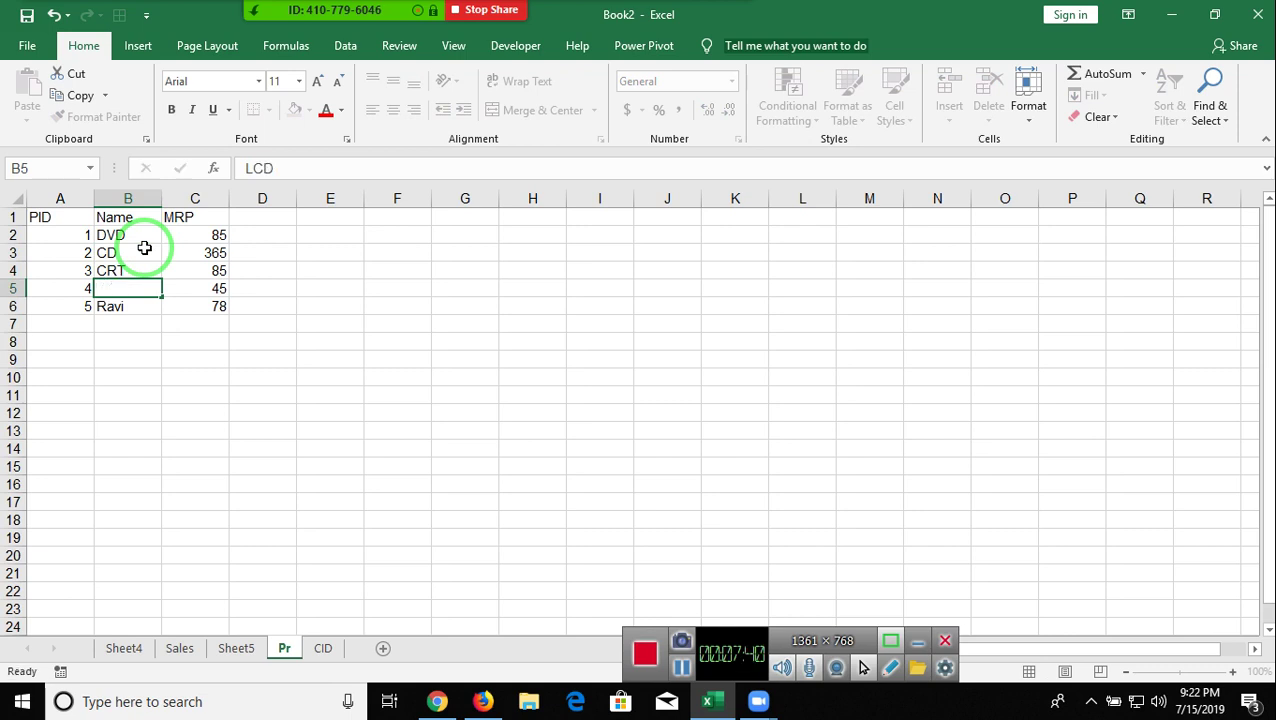
pyautogui.press('Return')
pyautogui.write('T')
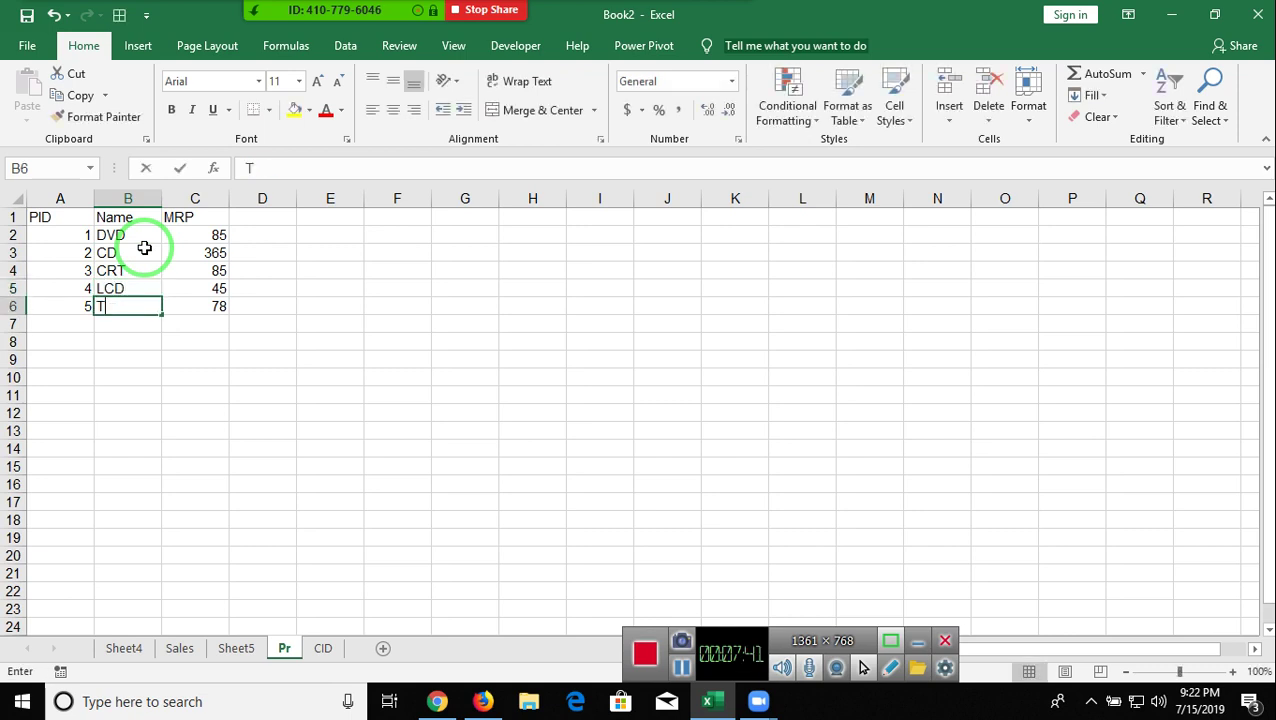
pyautogui.write('FT')
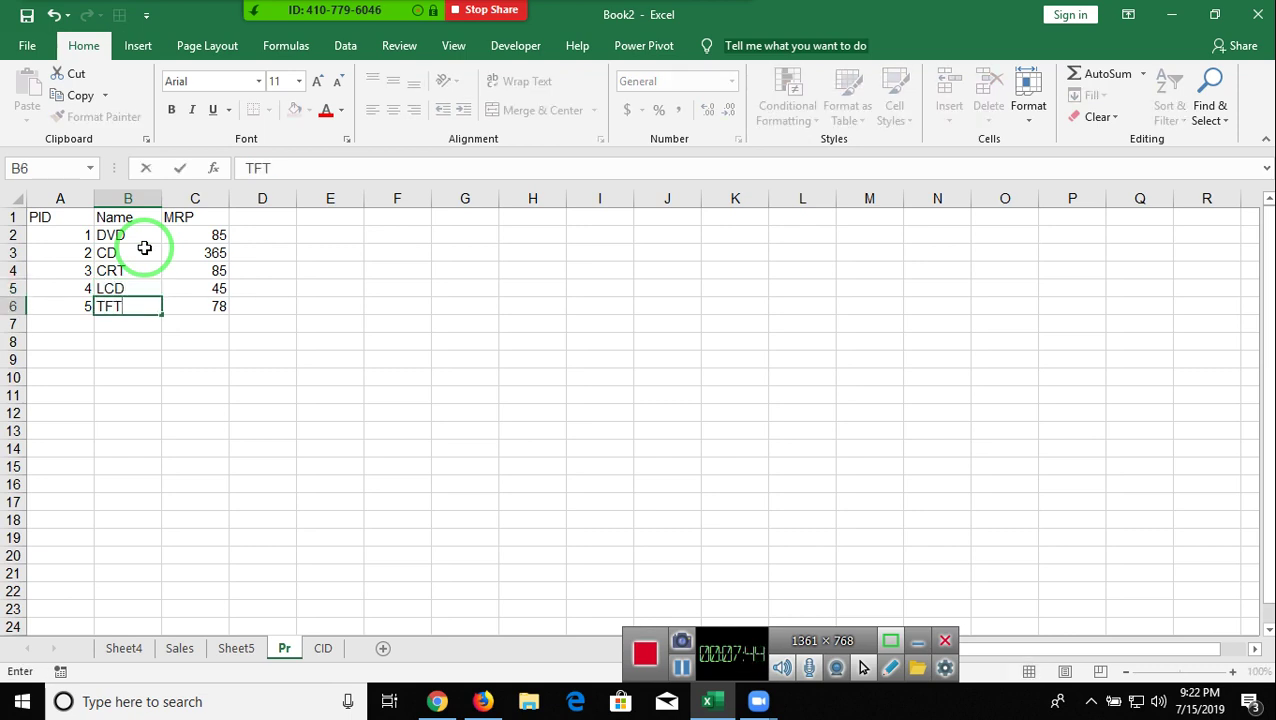
pyautogui.press('Return')
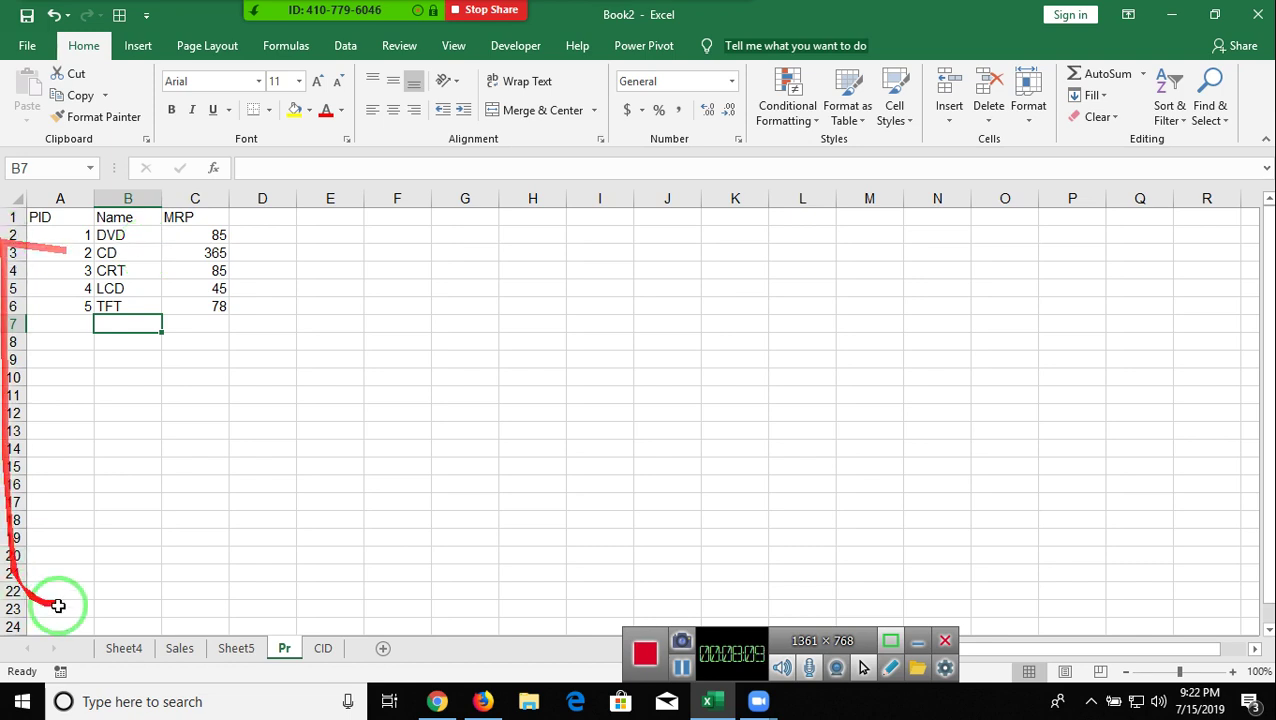
pyautogui.click(228, 652)
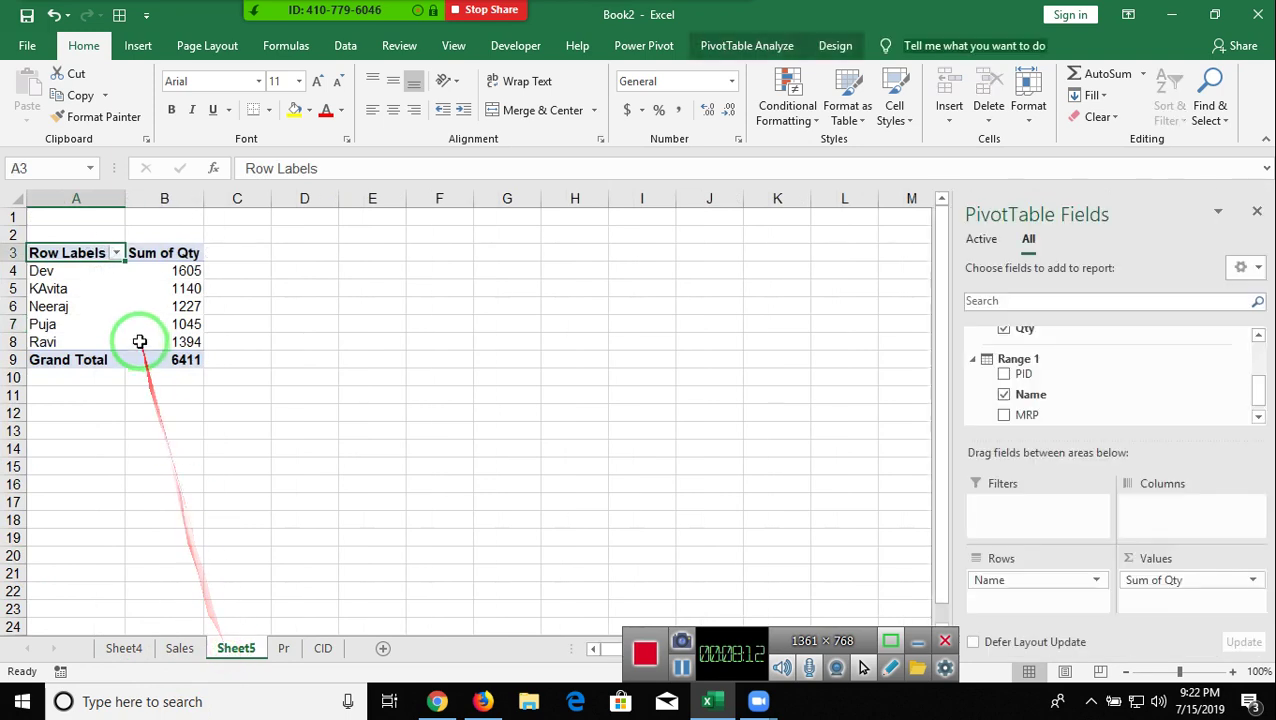
# Refresh the Sheet5 pivot so it lists Qty for CD, CRT, DVD, LCD and TFT, then view Sales
pyautogui.click(166, 323)
pyautogui.rightClick(150, 328)
pyautogui.click(195, 406)
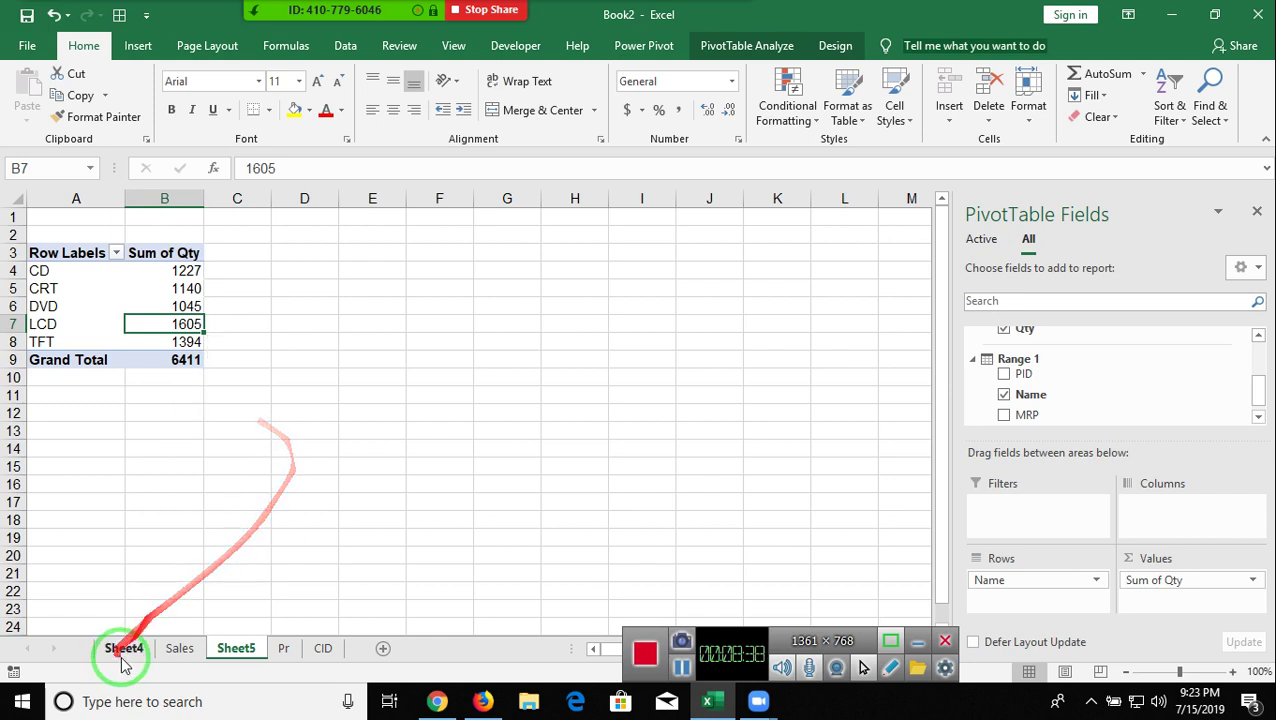
pyautogui.click(196, 648)
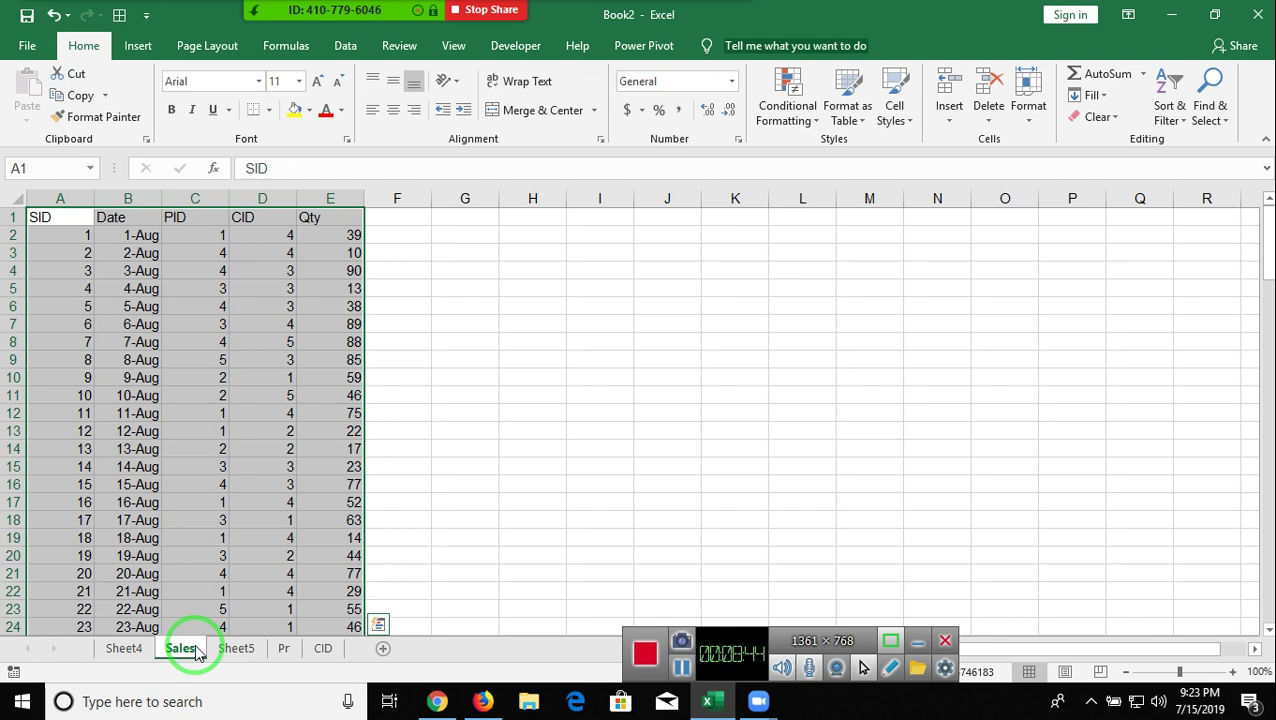
pyautogui.click(3, 648)
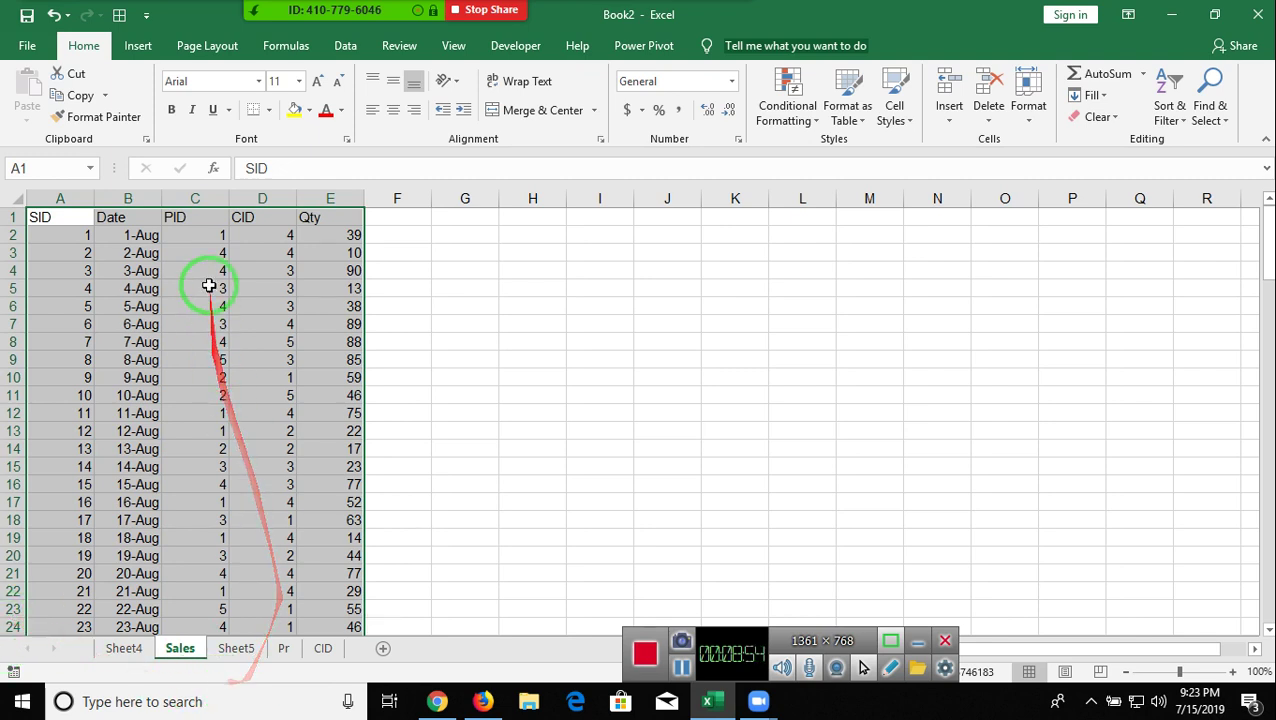
pyautogui.click(215, 233)
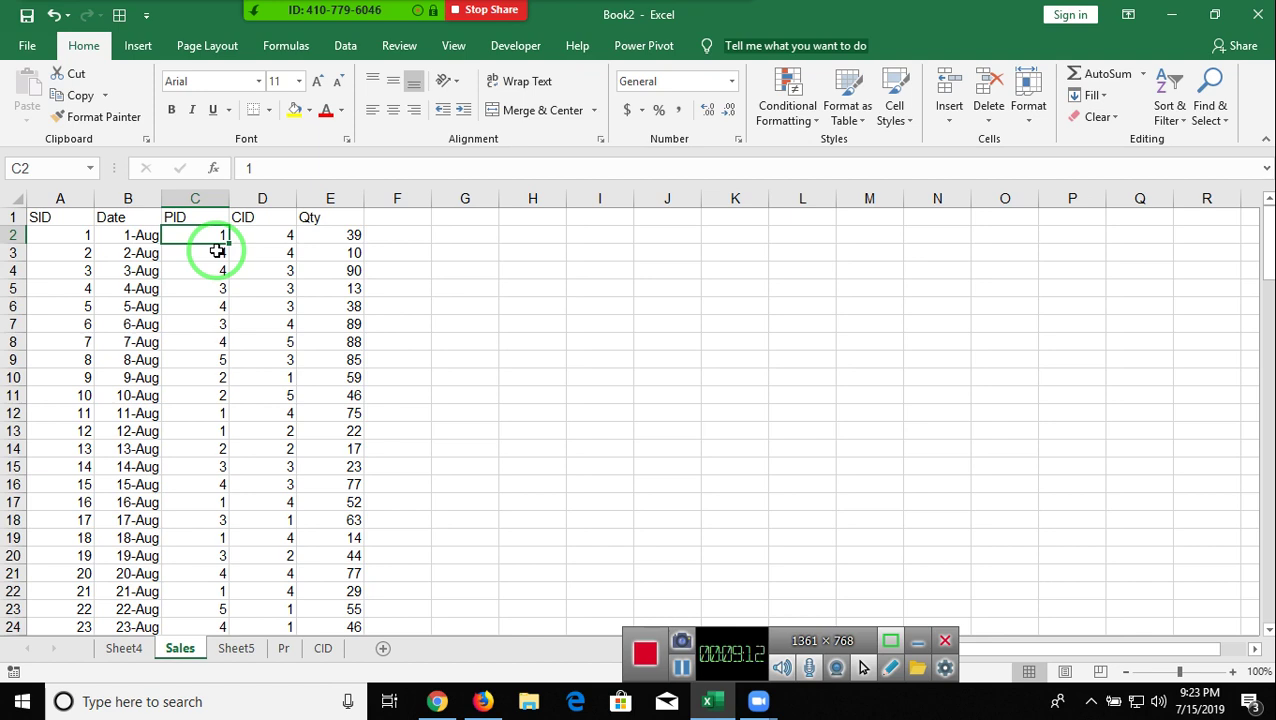
pyautogui.press('Right')
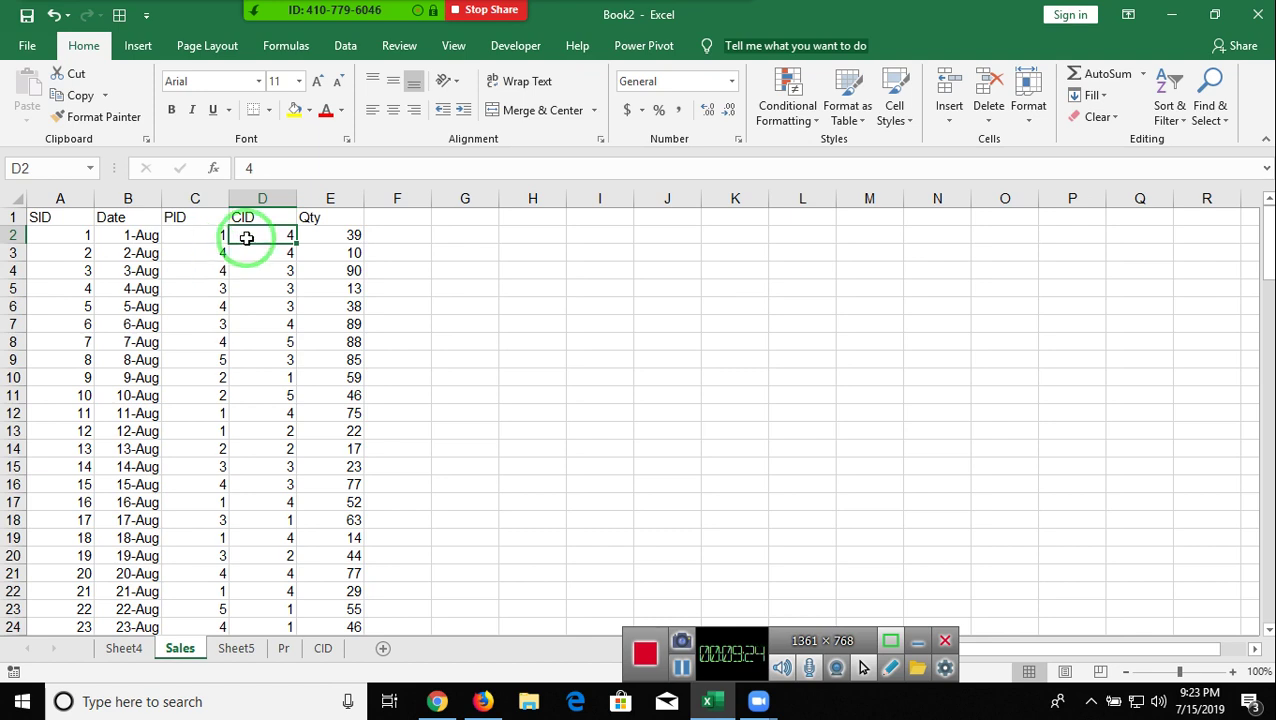
pyautogui.click(259, 197)
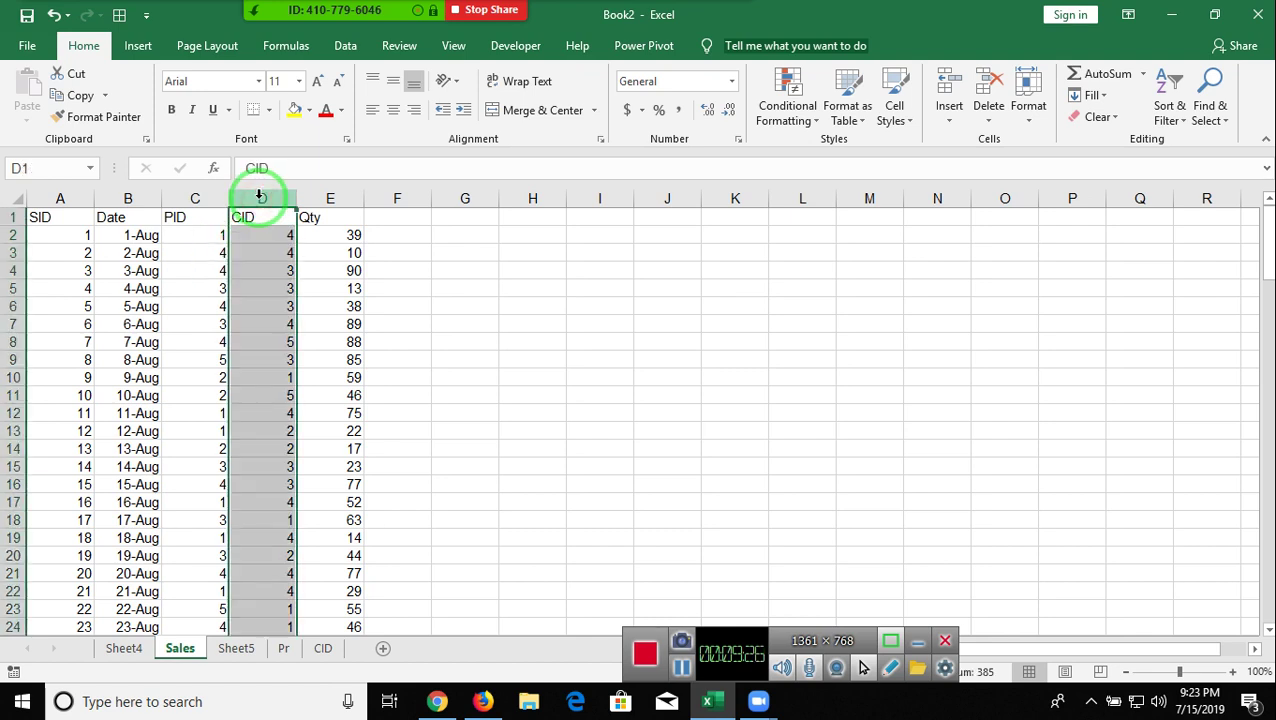
pyautogui.click(322, 648)
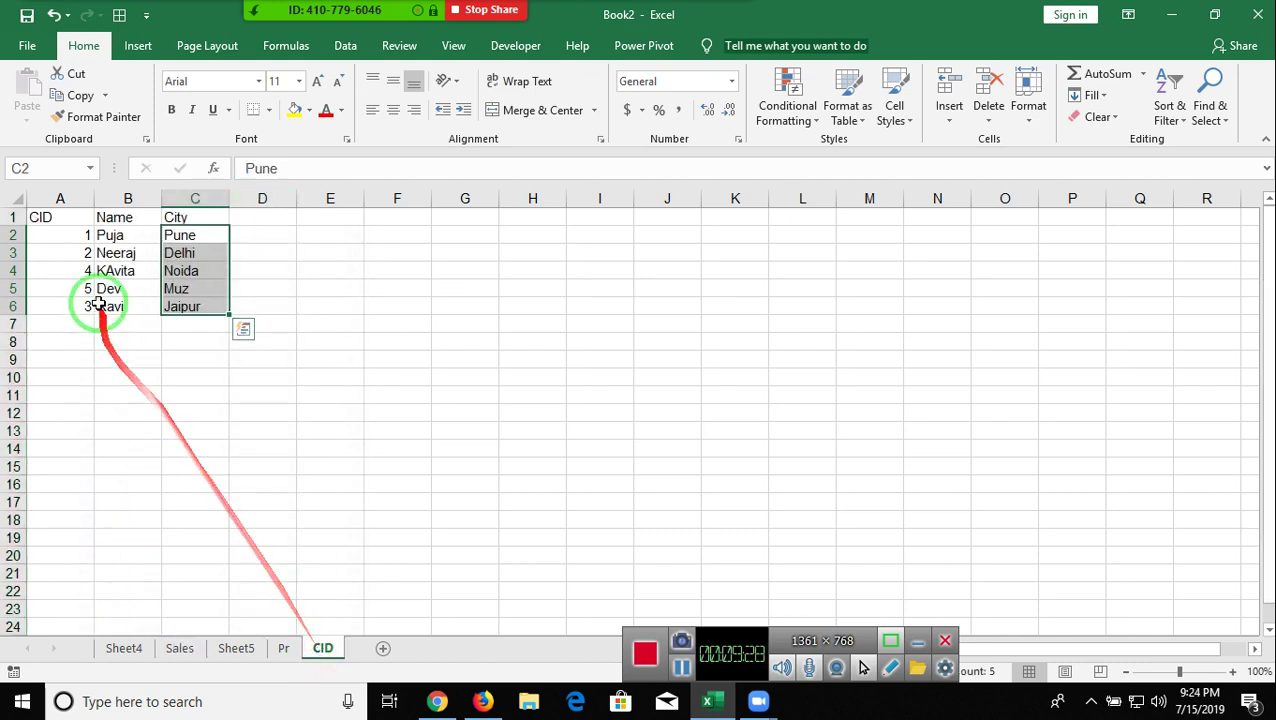
pyautogui.moveTo(80, 217); pyautogui.dragTo(185, 268)
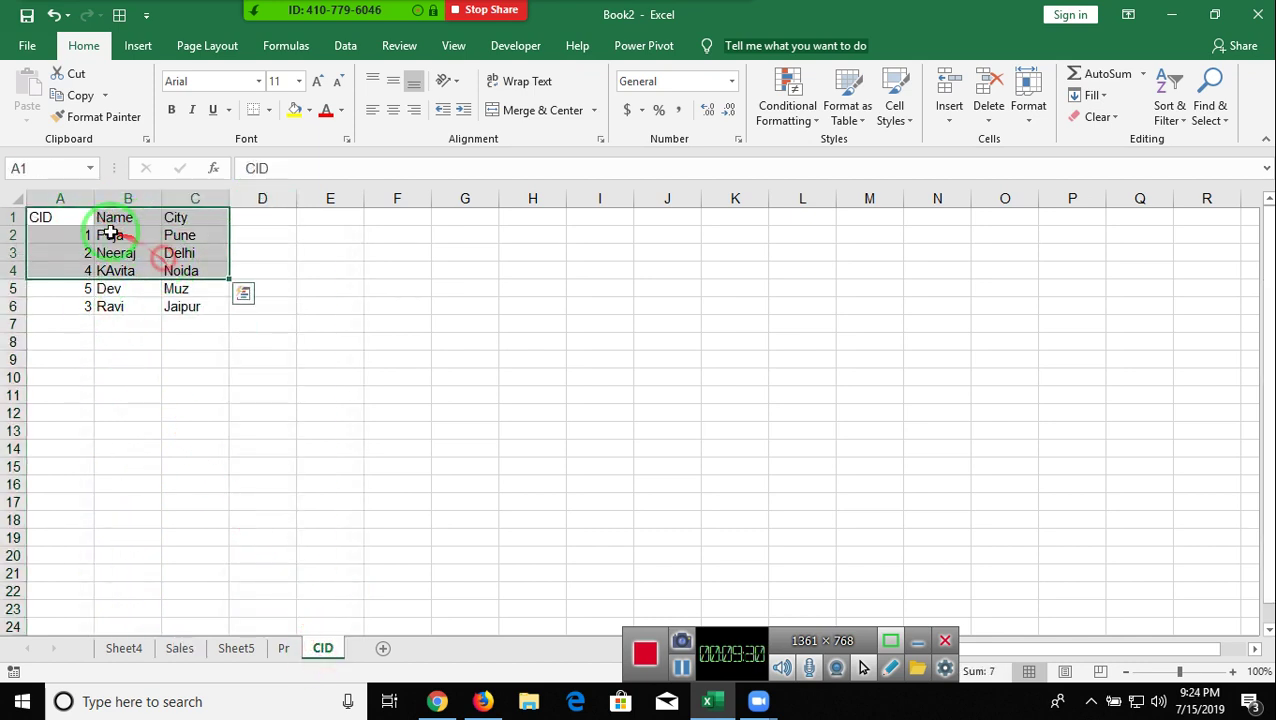
pyautogui.click(80, 237)
pyautogui.click(124, 648)
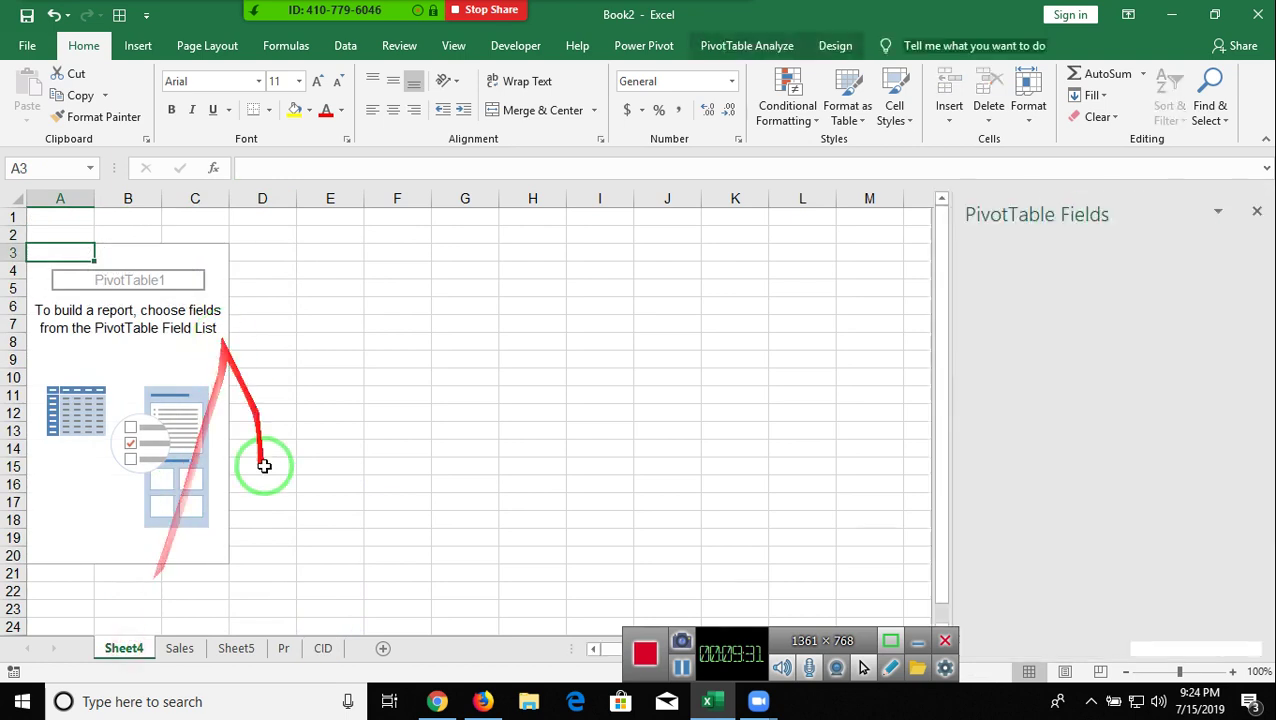
pyautogui.click(180, 648)
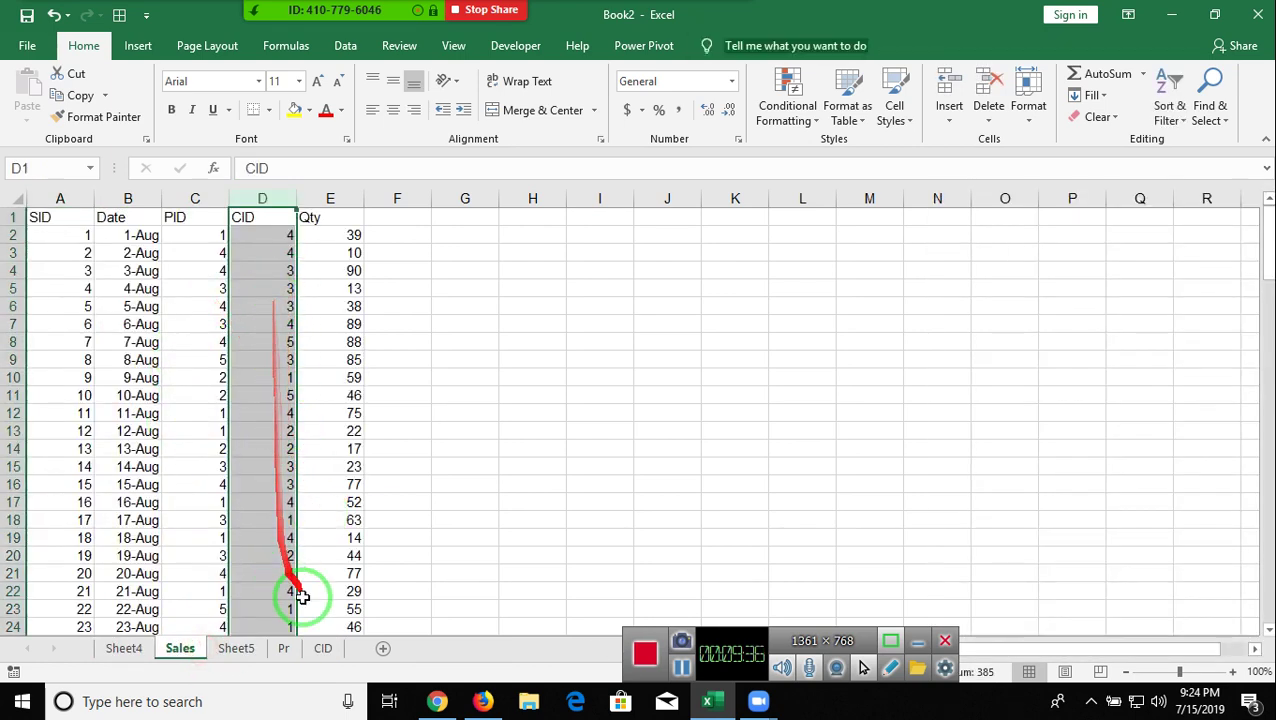
pyautogui.click(323, 648)
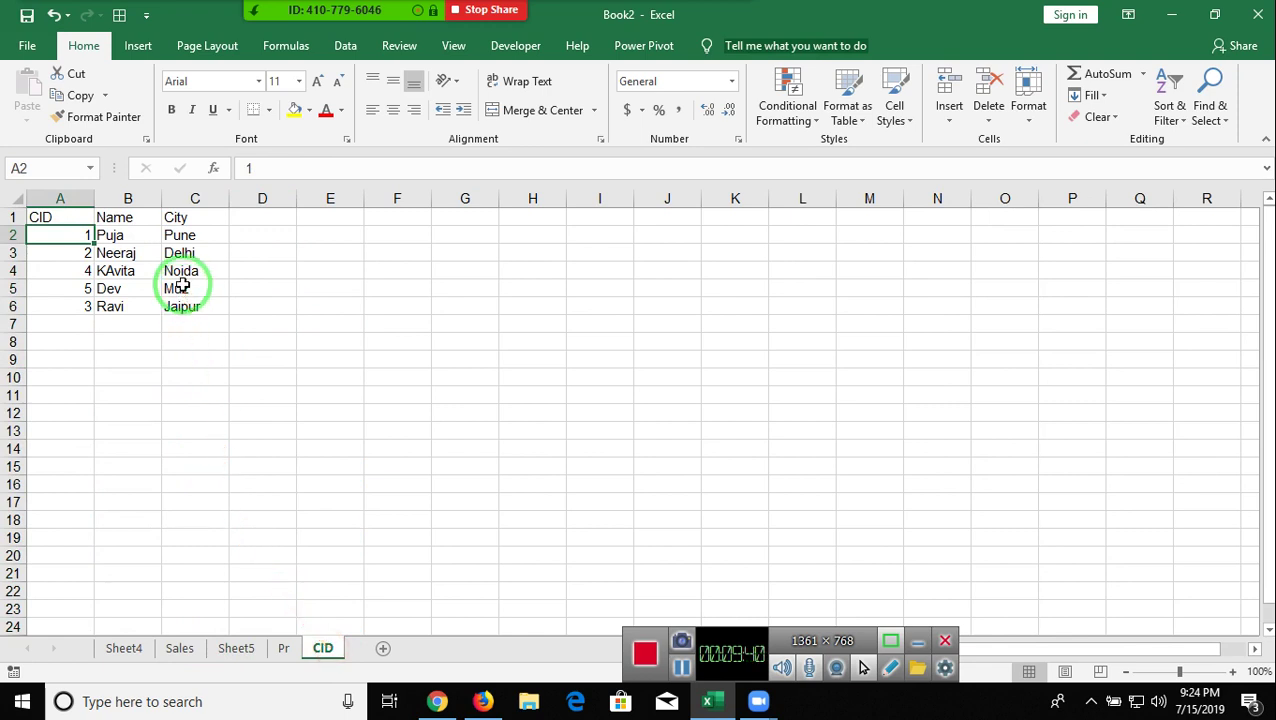
pyautogui.click(180, 648)
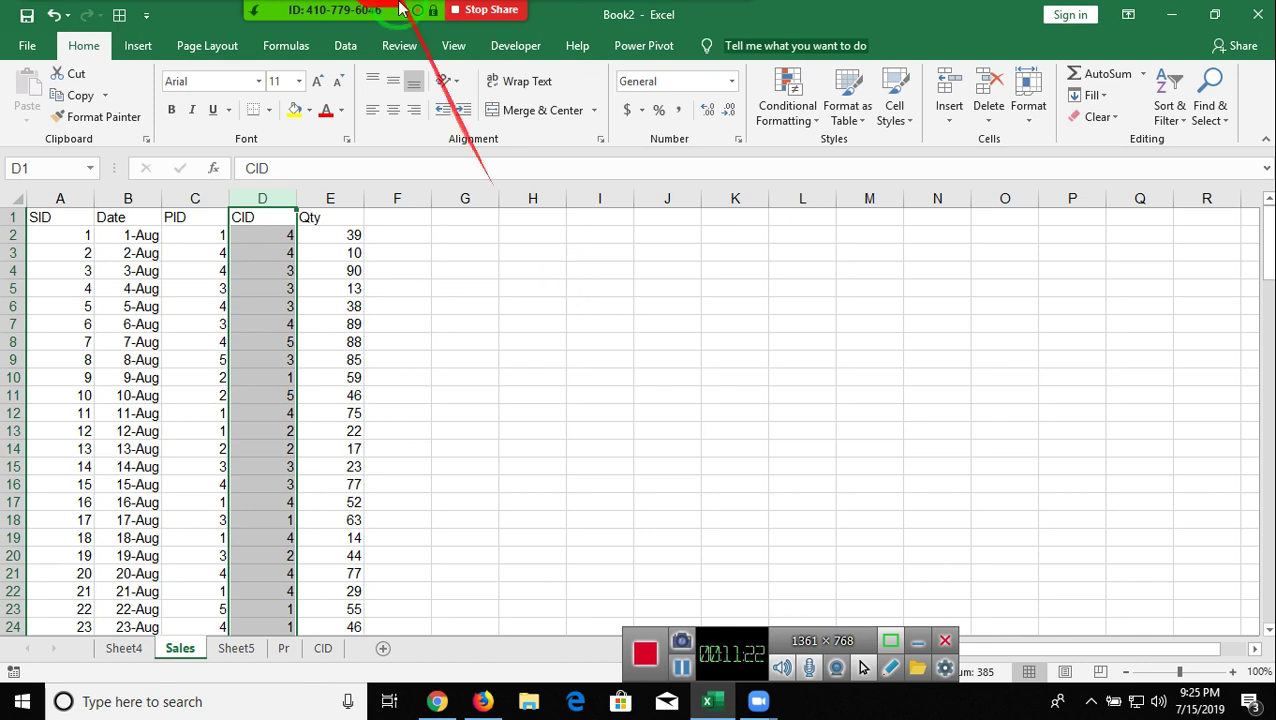
pyautogui.moveTo(430, 20)
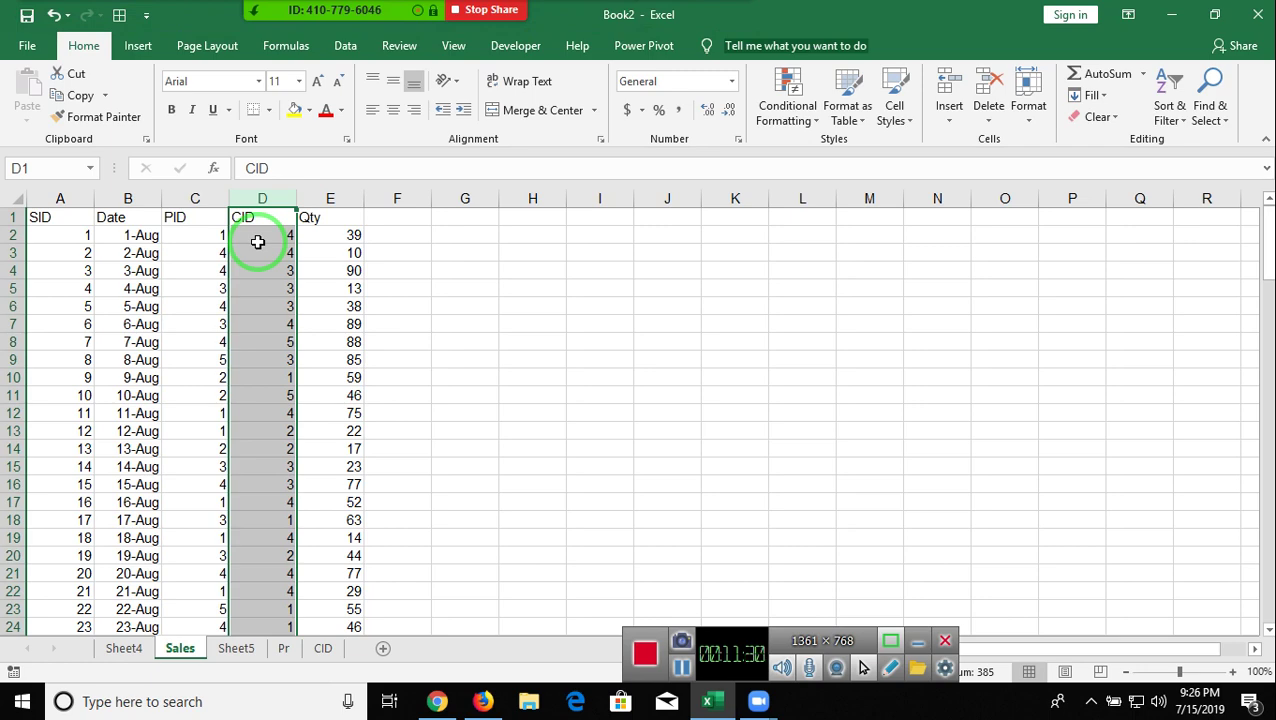
# Review the Sheet5 pivot and the Pr product table, selecting the CRT cell
pyautogui.click(253, 650)
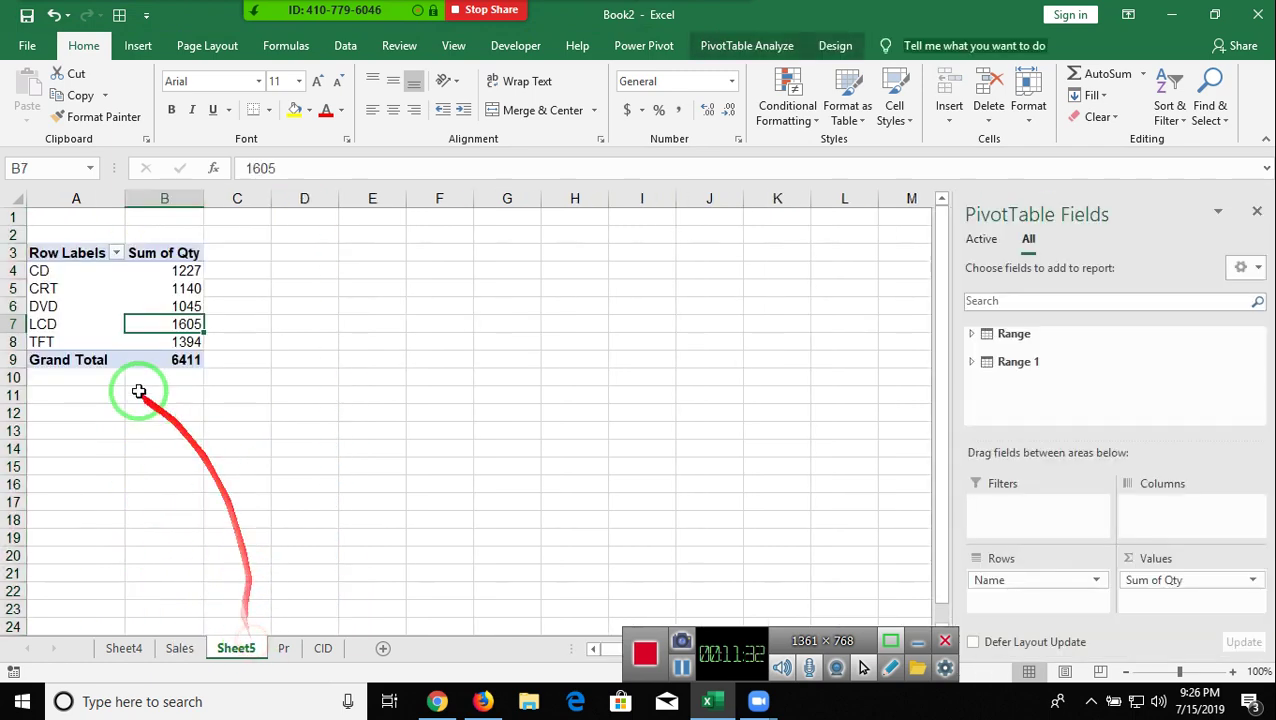
pyautogui.click(281, 648)
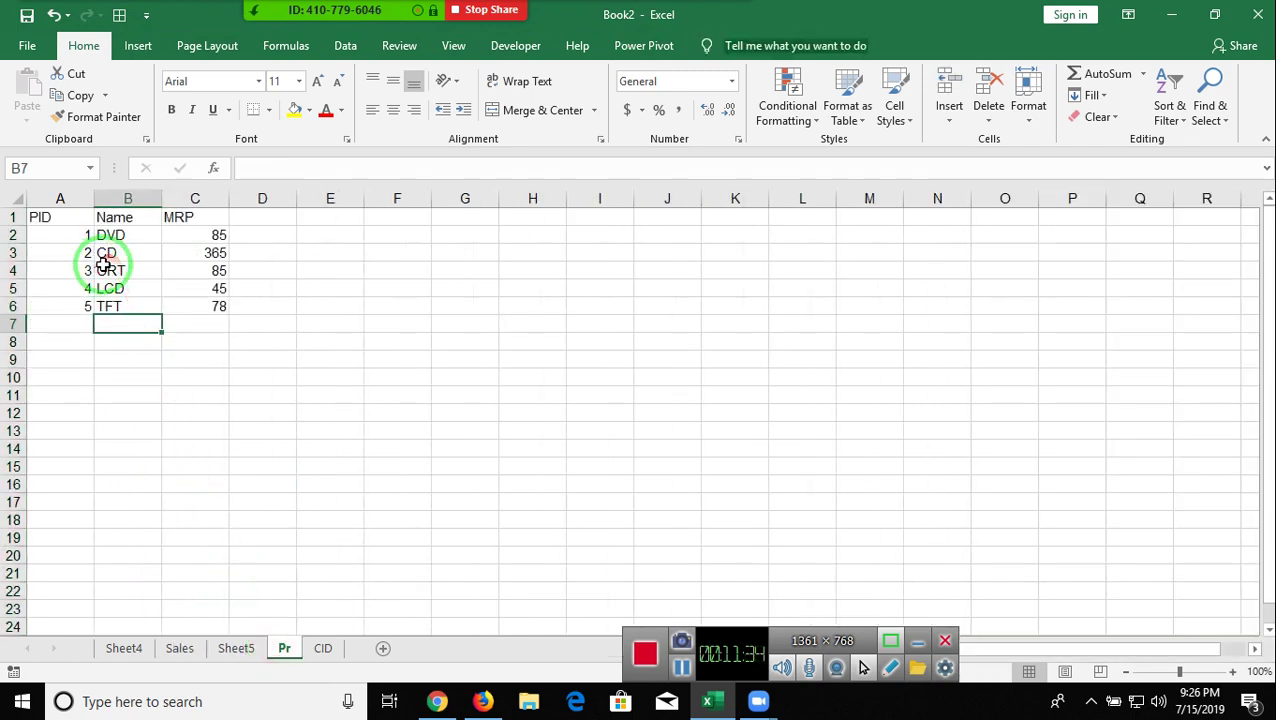
pyautogui.click(105, 271)
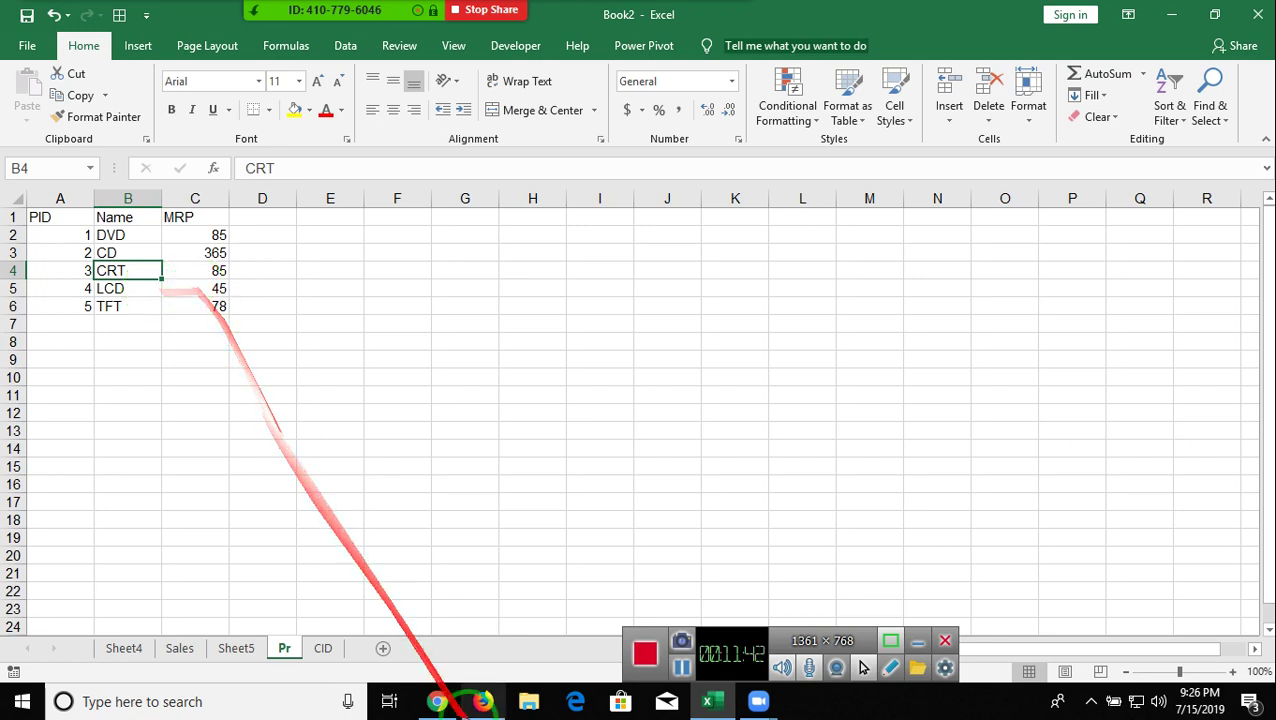
pyautogui.moveTo(437, 701)
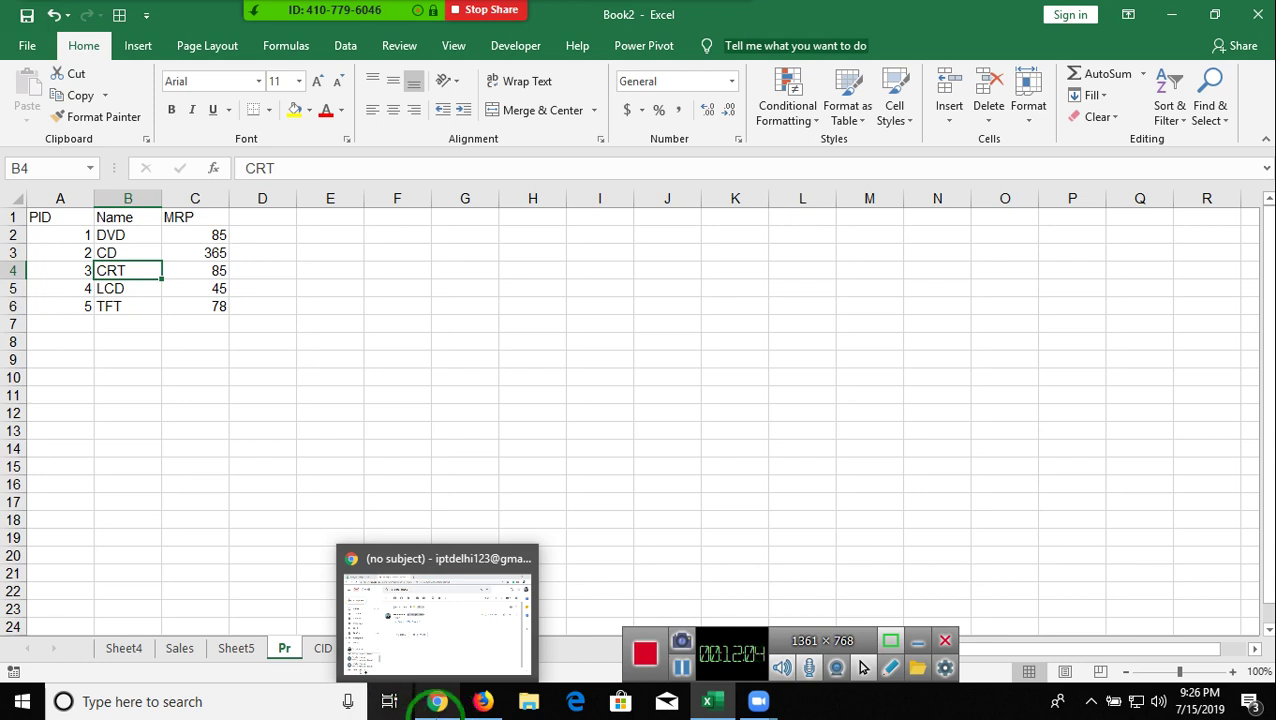
pyautogui.click(276, 396)
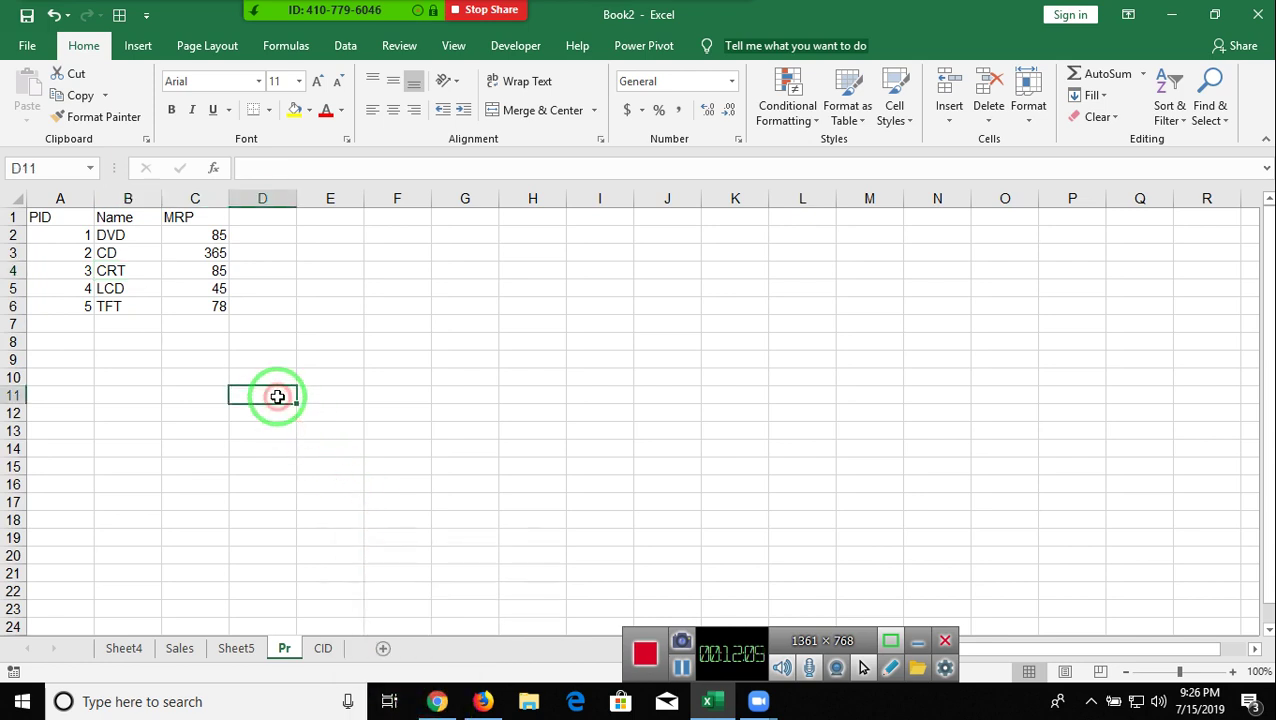
# Go to Sheet4 with the empty PivotTable1 and bring up its sheet tab menu
pyautogui.click(228, 648)
pyautogui.click(148, 650)
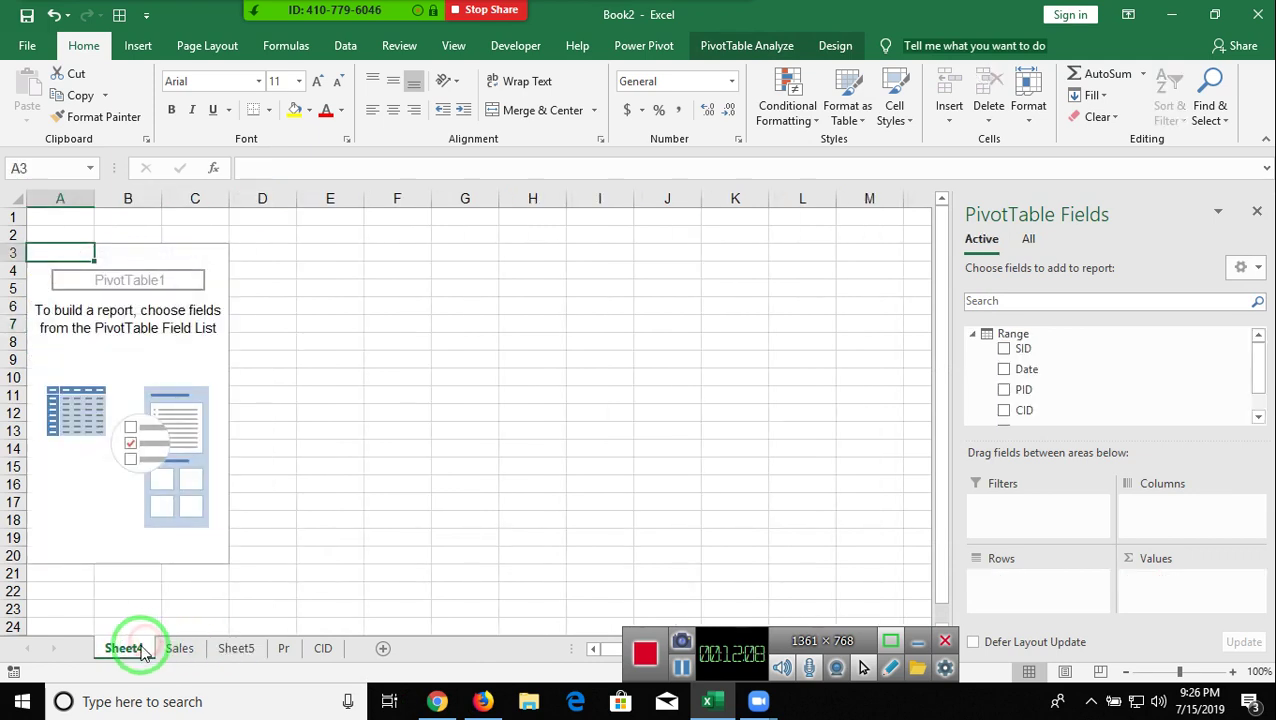
pyautogui.rightClick(140, 648)
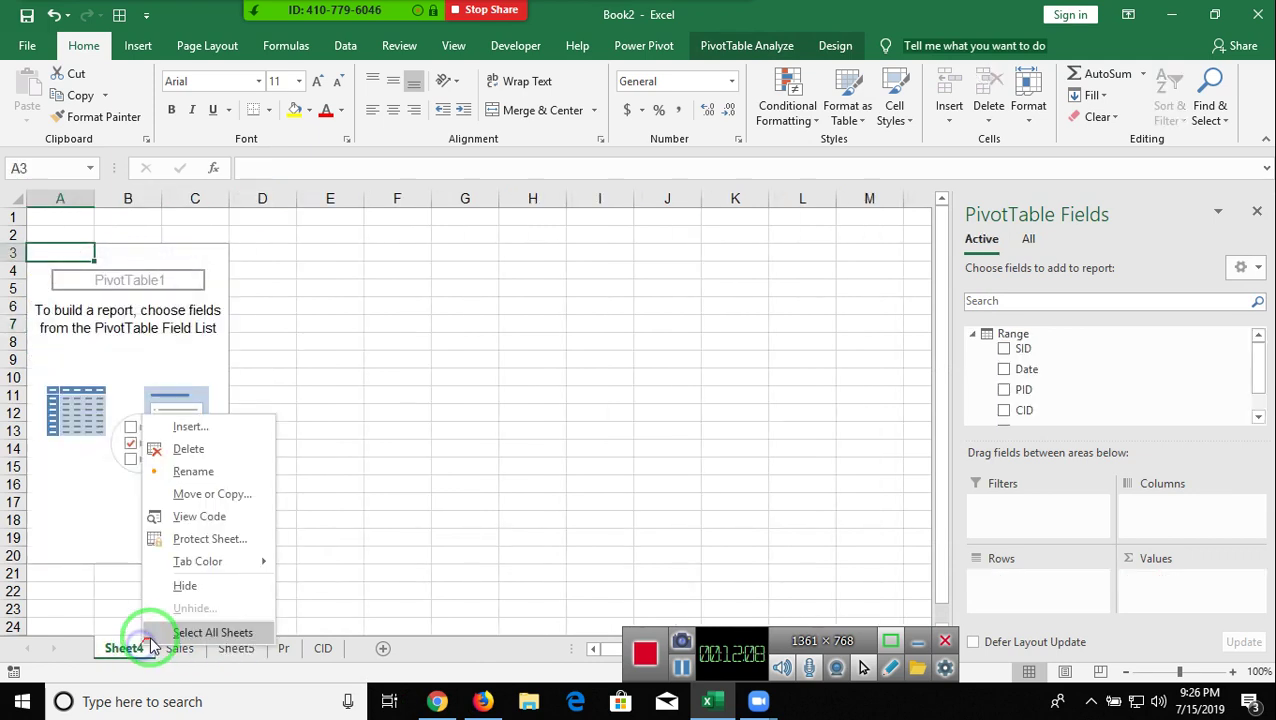
# Delete Sheet4 and then Sheet5, confirming each deletion, leaving Sales, Pr and CID
pyautogui.click(195, 449)
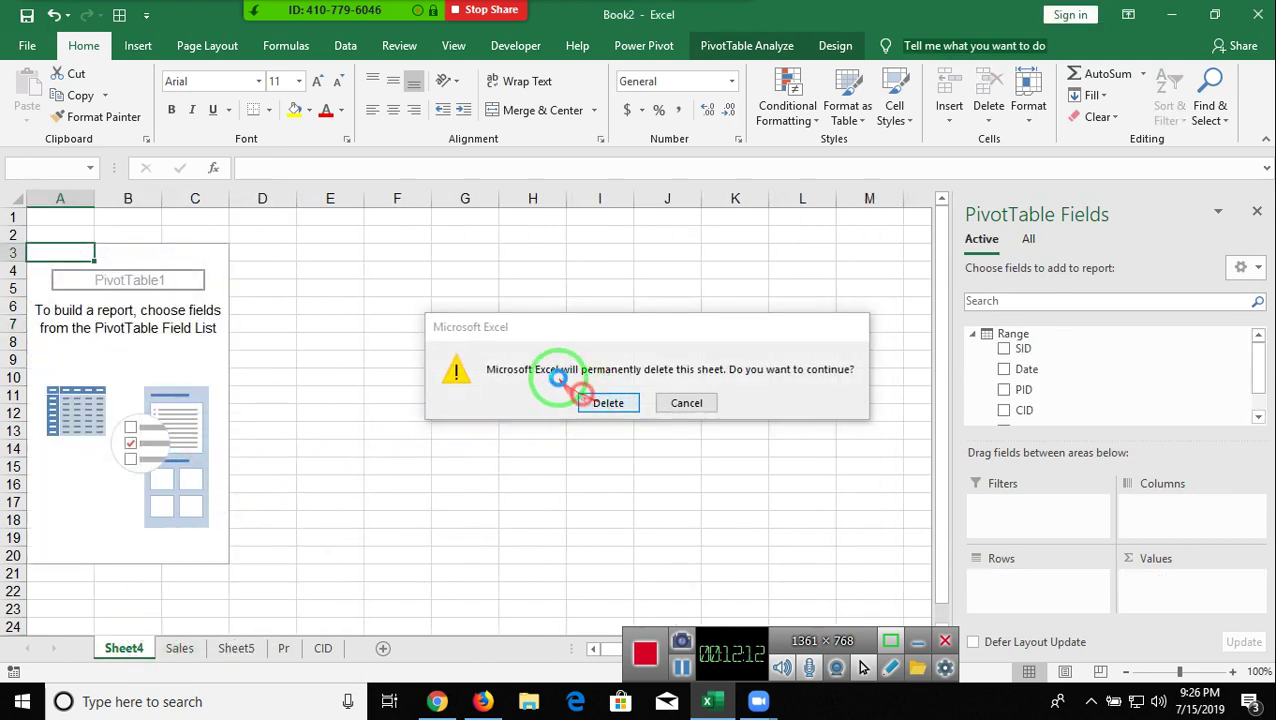
pyautogui.click(585, 403)
pyautogui.click(190, 650)
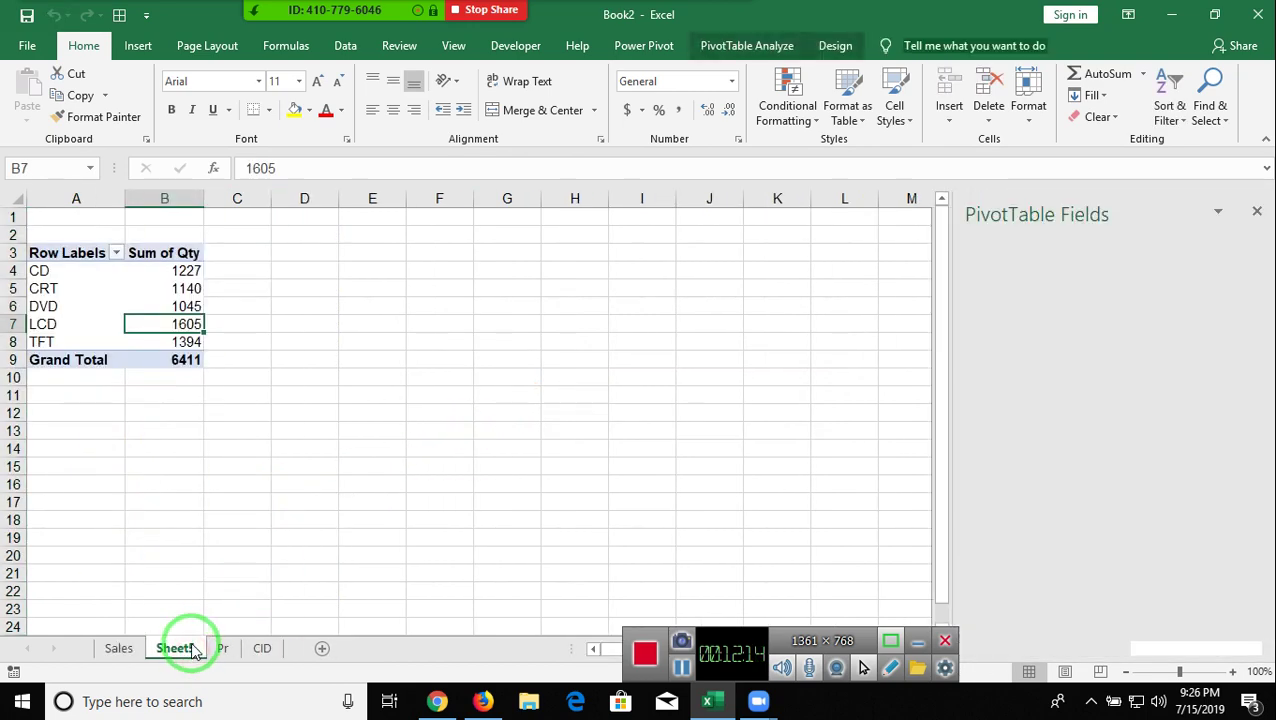
pyautogui.rightClick(188, 648)
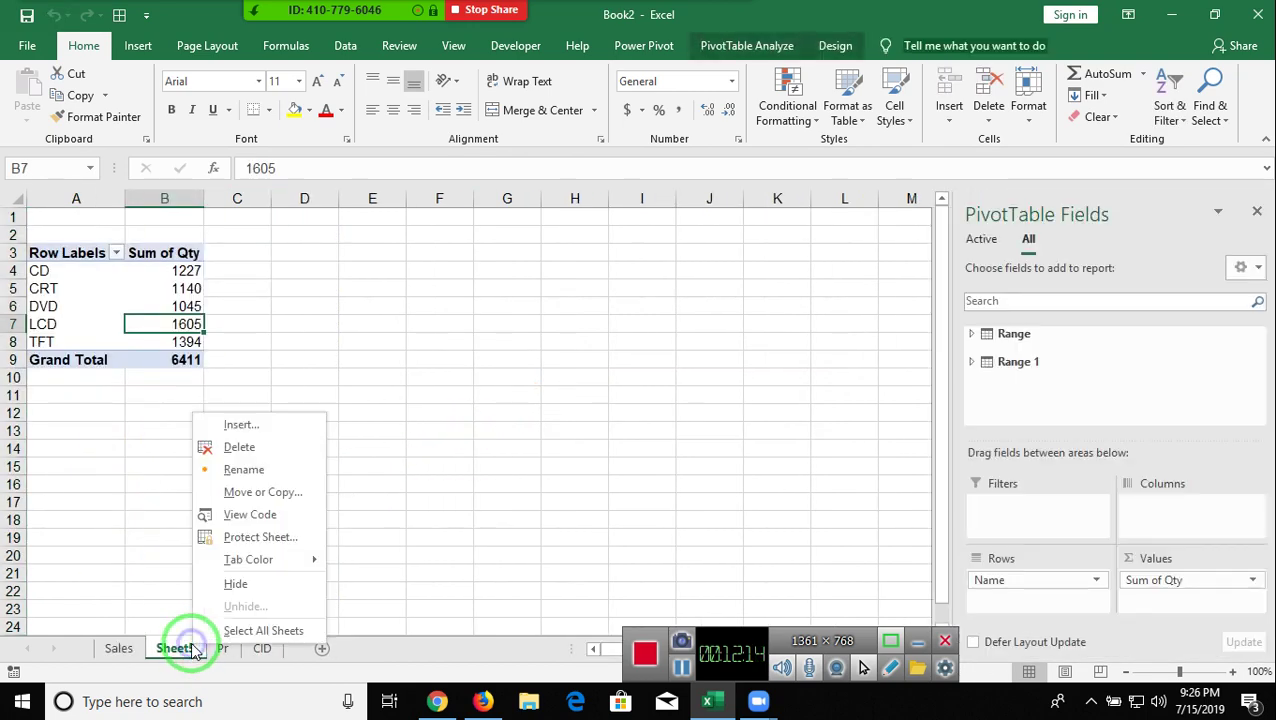
pyautogui.click(240, 447)
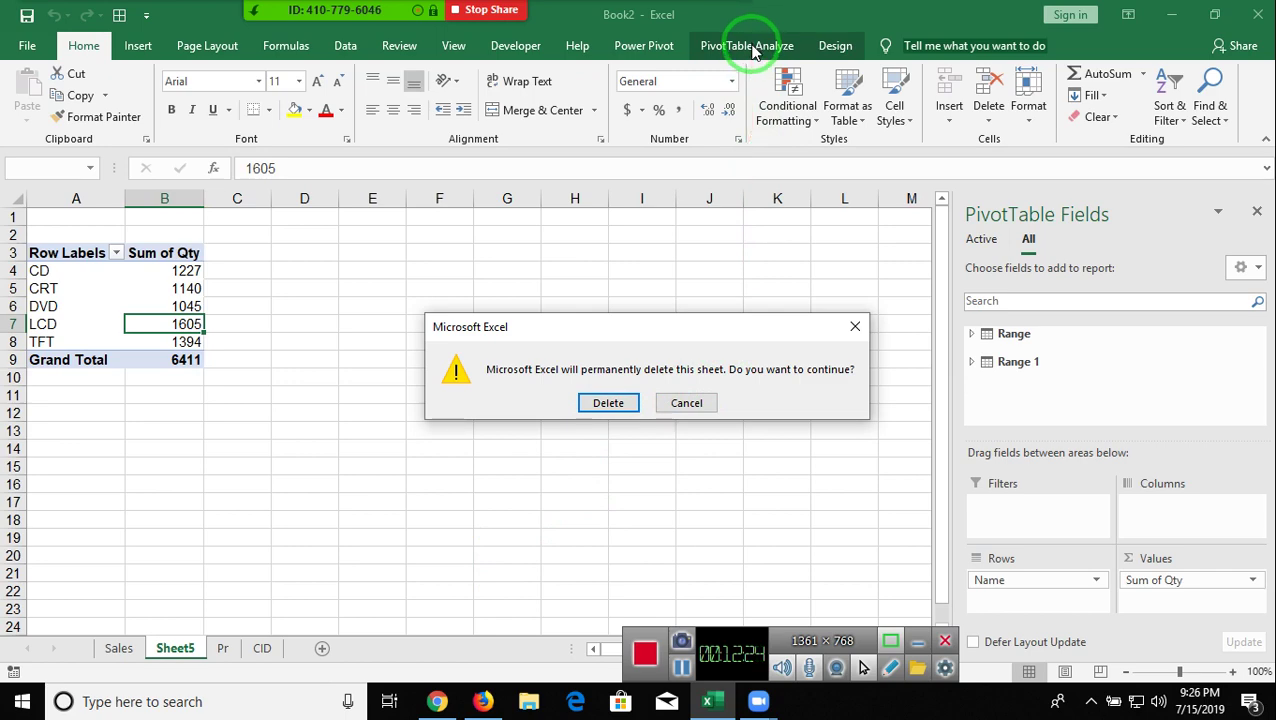
pyautogui.click(610, 402)
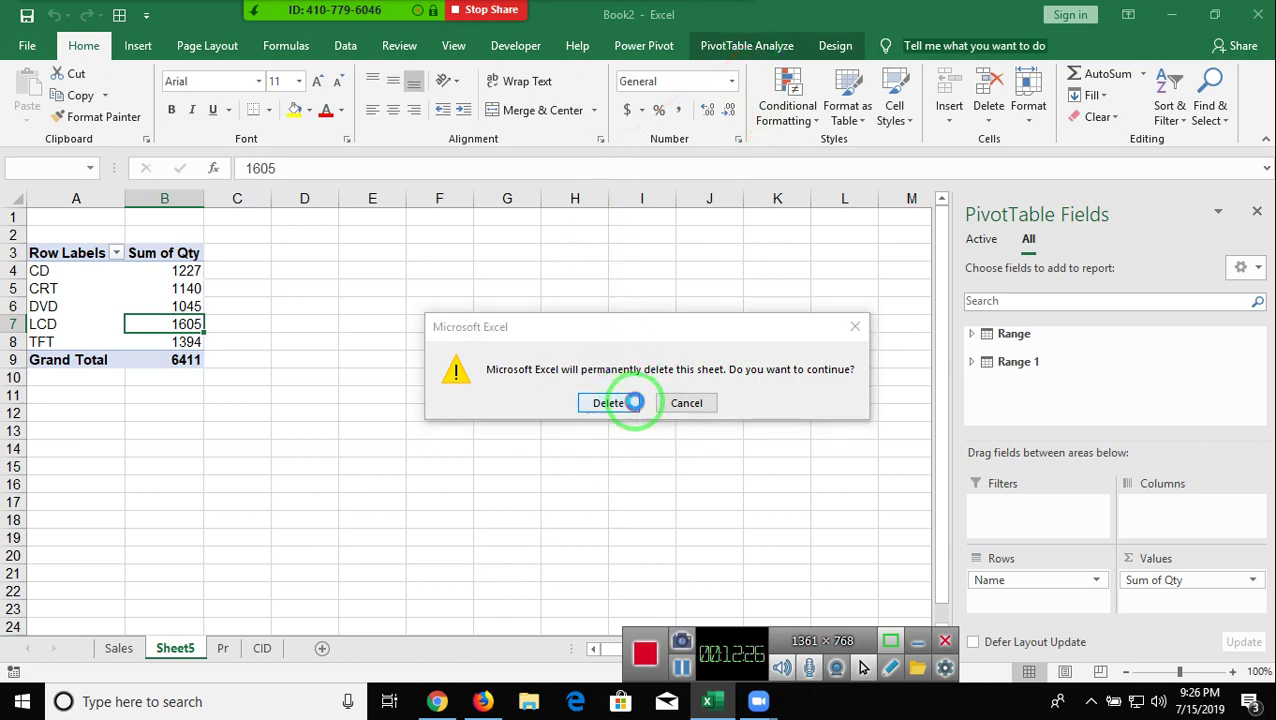
pyautogui.click(119, 648)
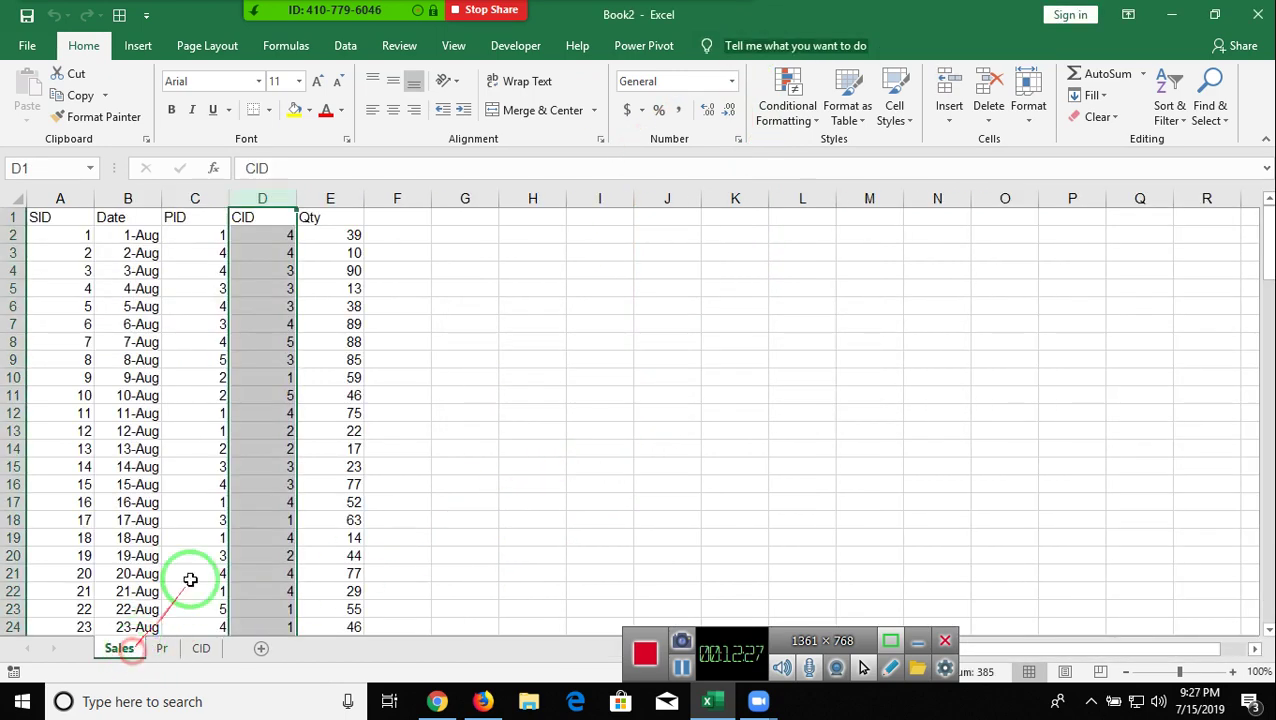
# Compare the Sales Qty column with Pr's MRP values, ending on cell C3 (365) with Power Pivot showing
pyautogui.click(345, 199)
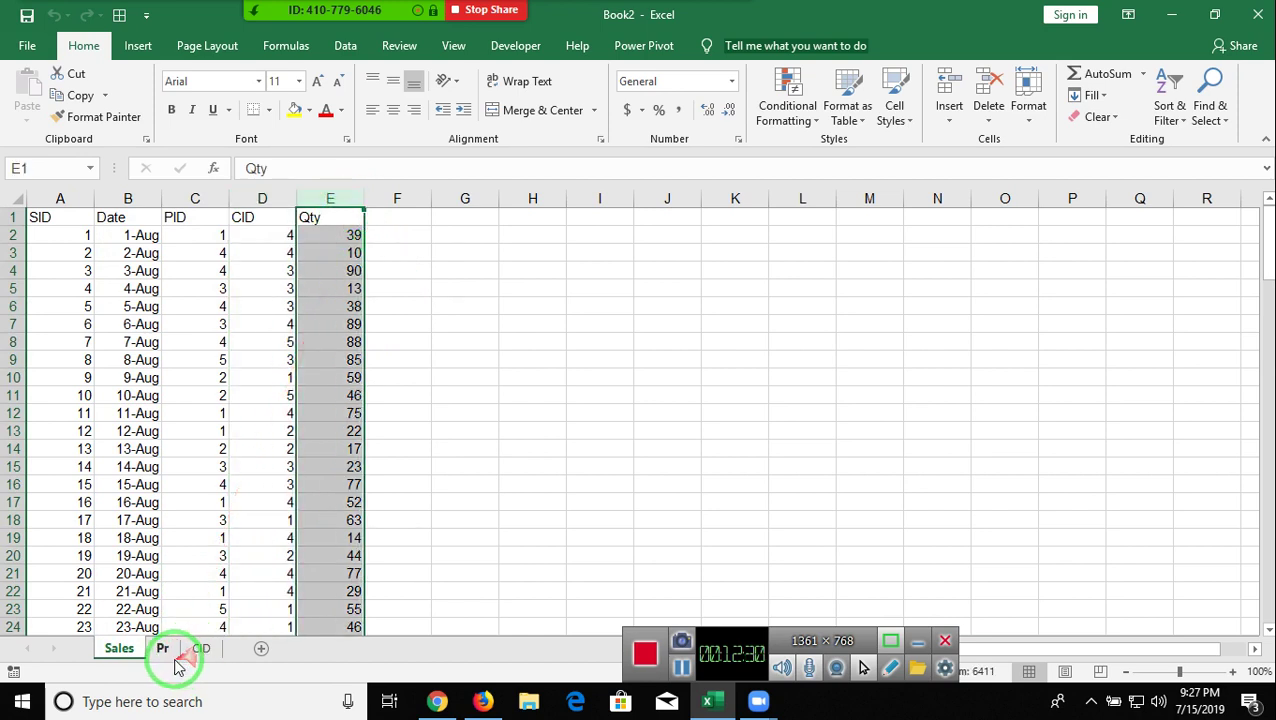
pyautogui.click(168, 648)
pyautogui.click(222, 285)
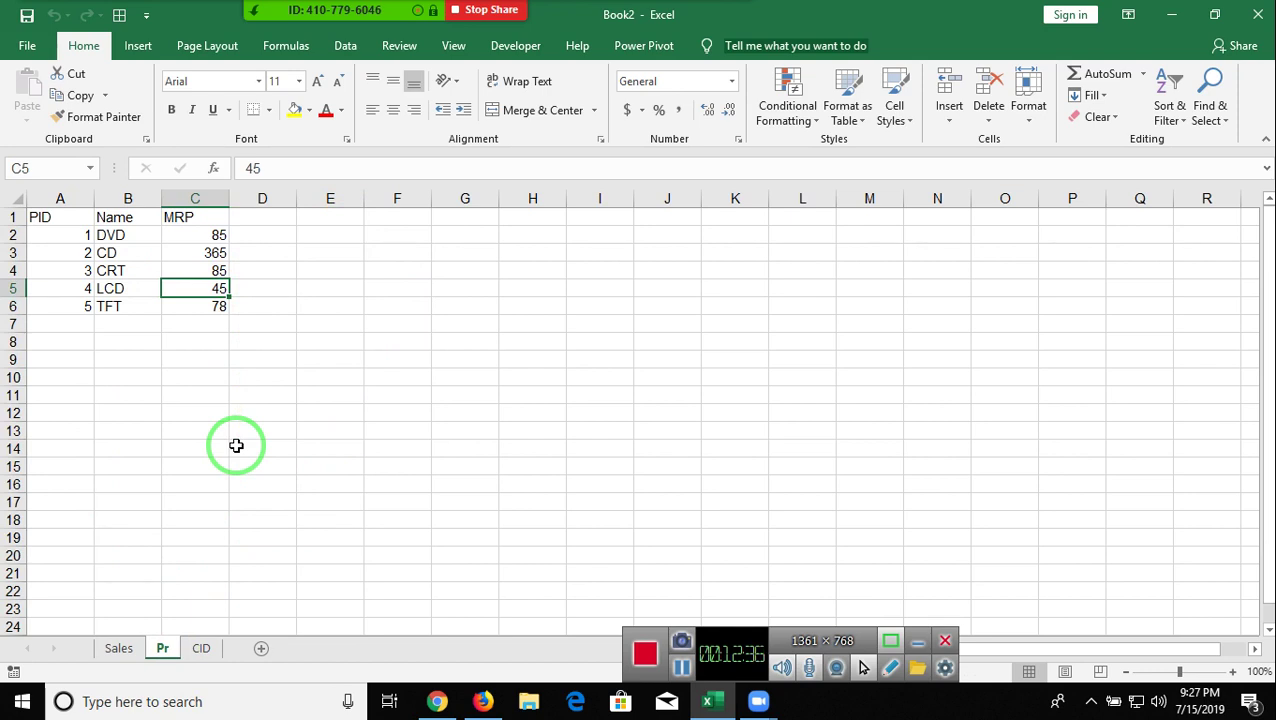
pyautogui.click(119, 648)
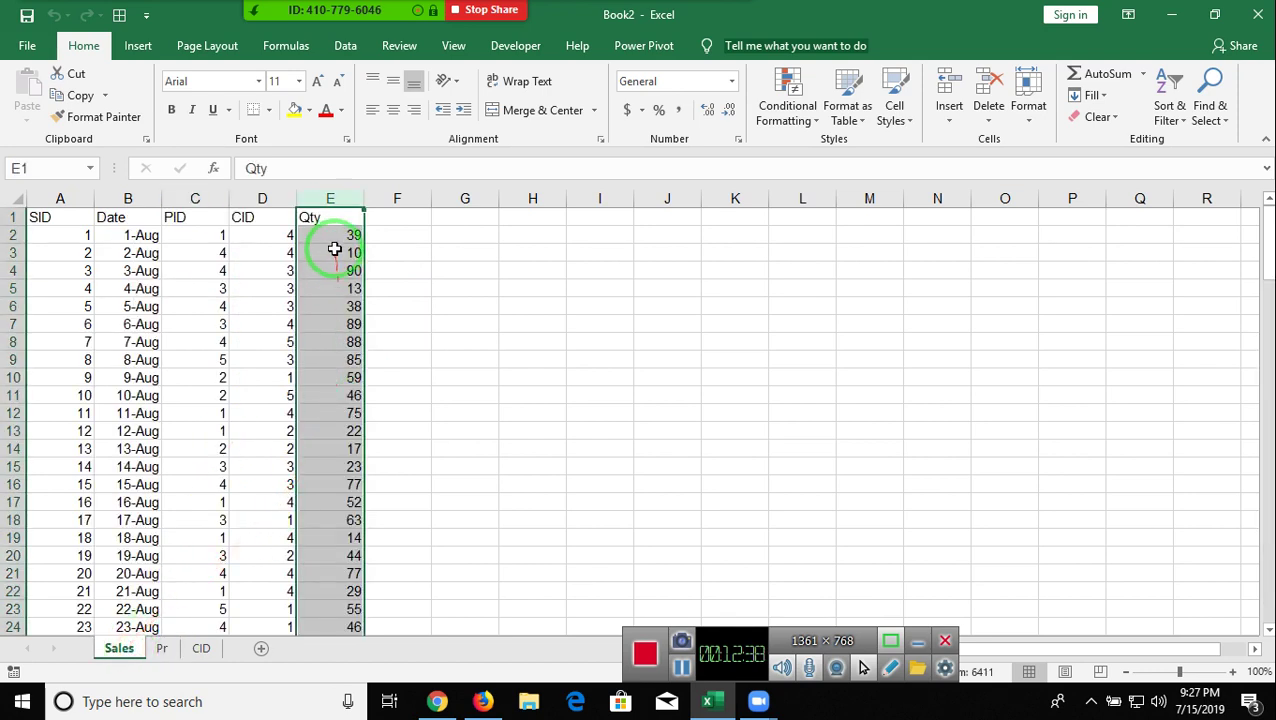
pyautogui.click(163, 648)
pyautogui.click(198, 238)
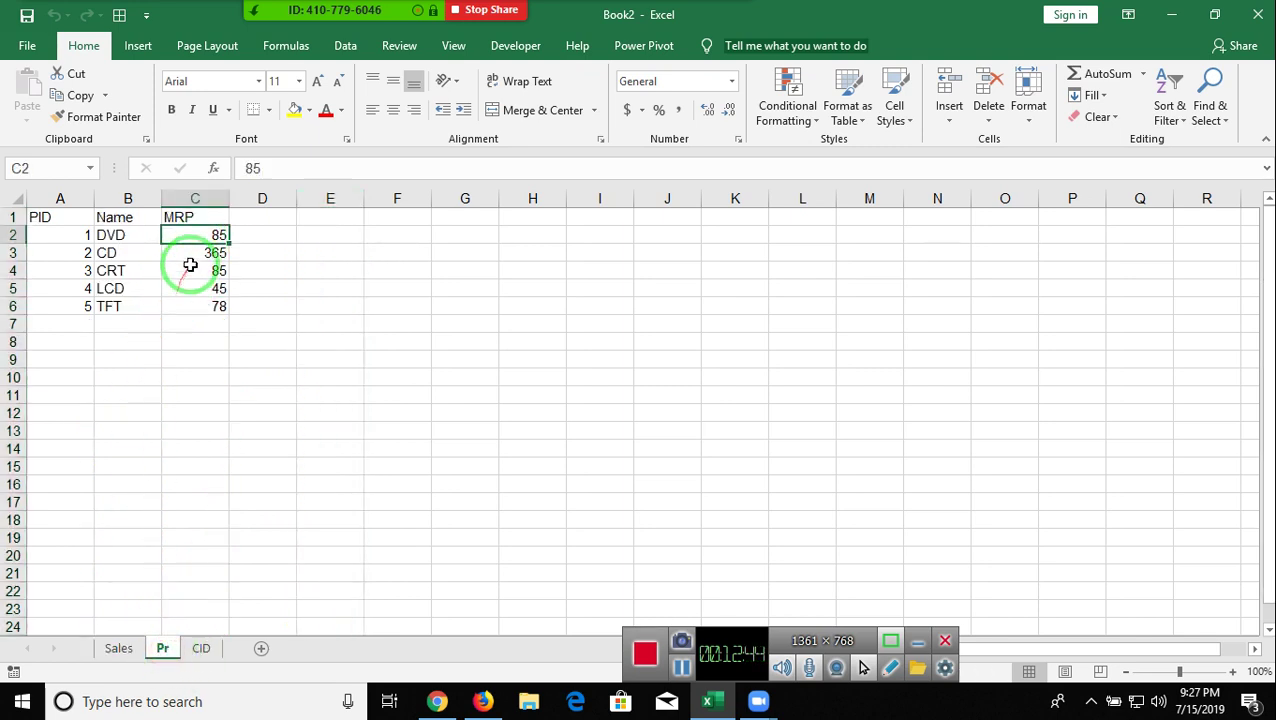
pyautogui.click(193, 254)
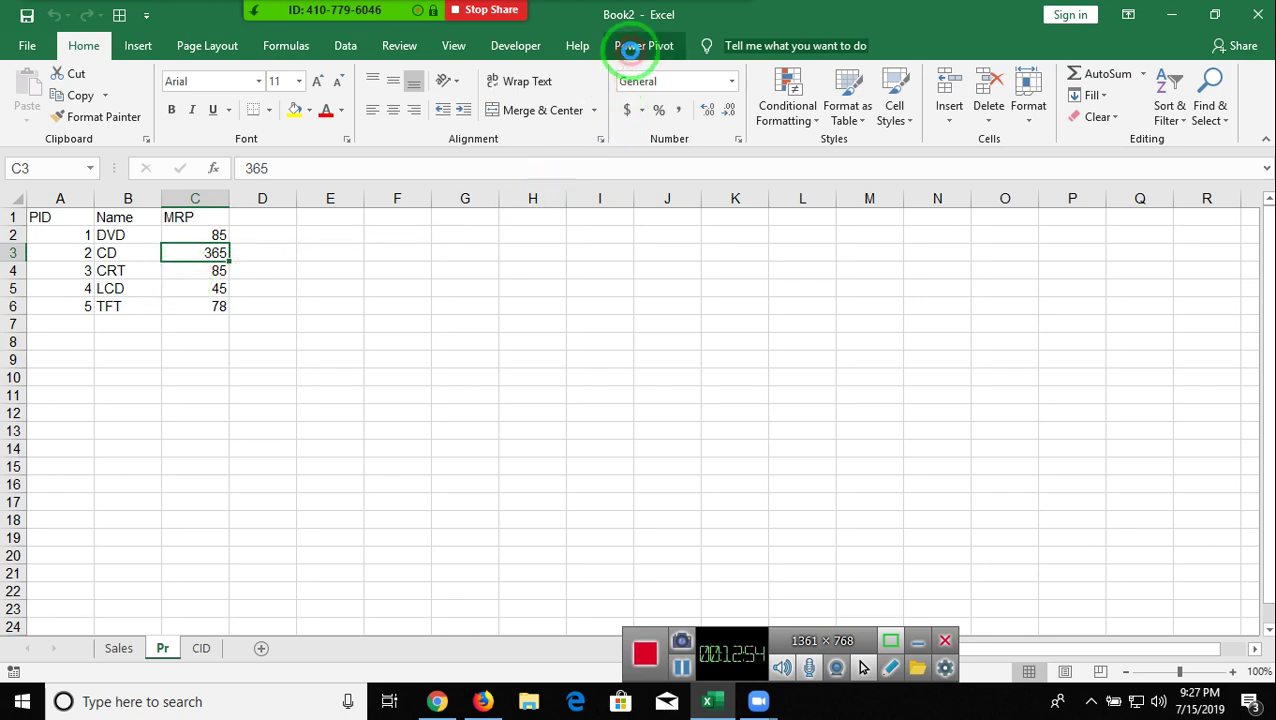
pyautogui.click(631, 50)
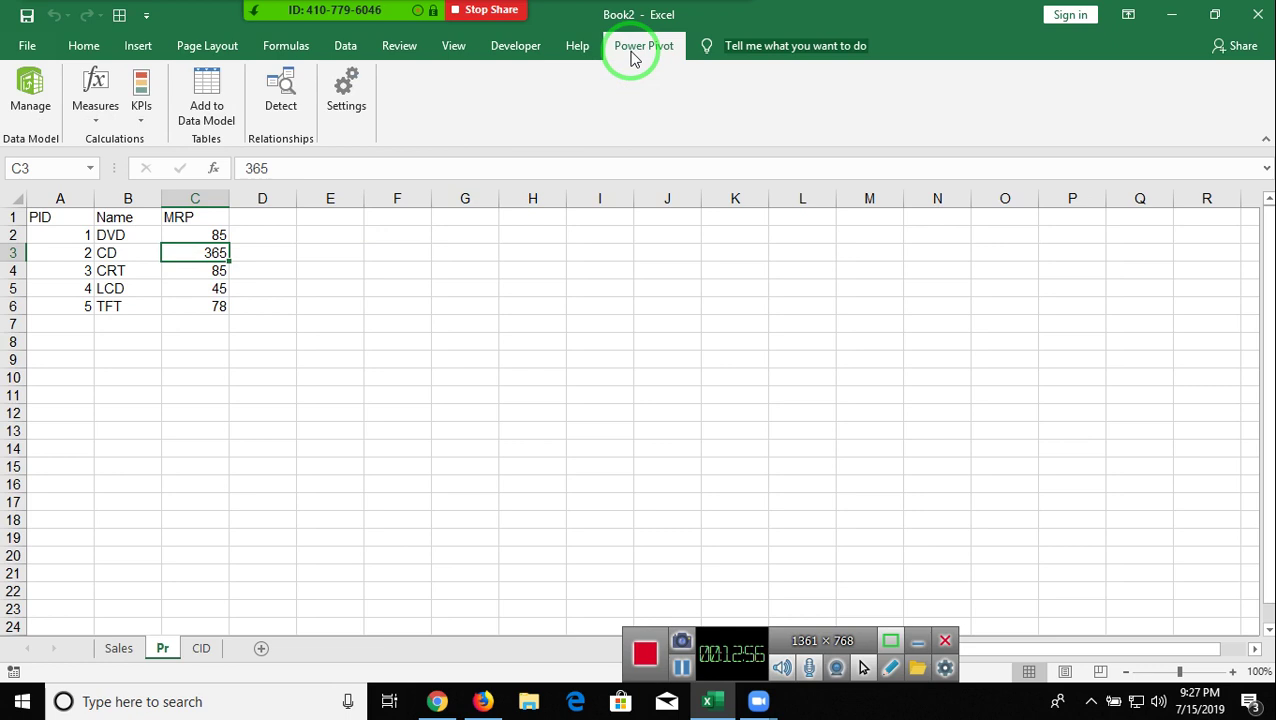
# In Excel Options > Add-ins, manage COM Add-ins and keep Microsoft Power Pivot for Excel checked
pyautogui.click(40, 55)
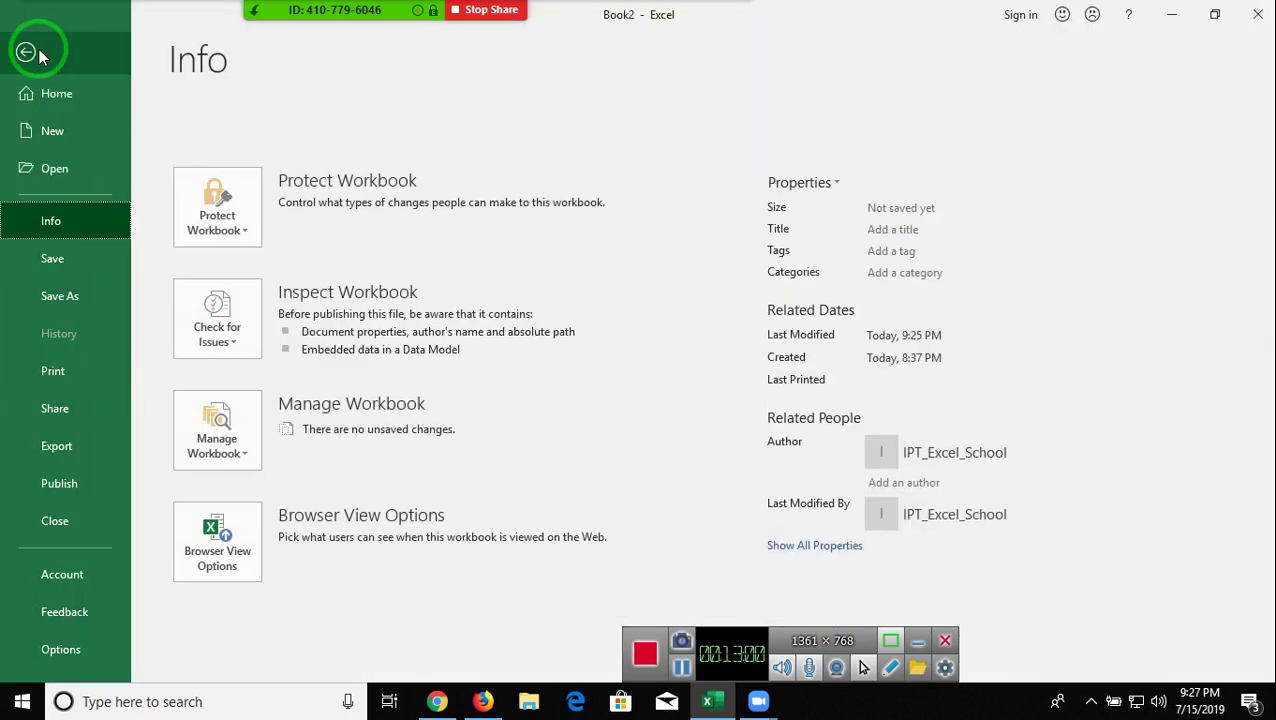
pyautogui.click(98, 648)
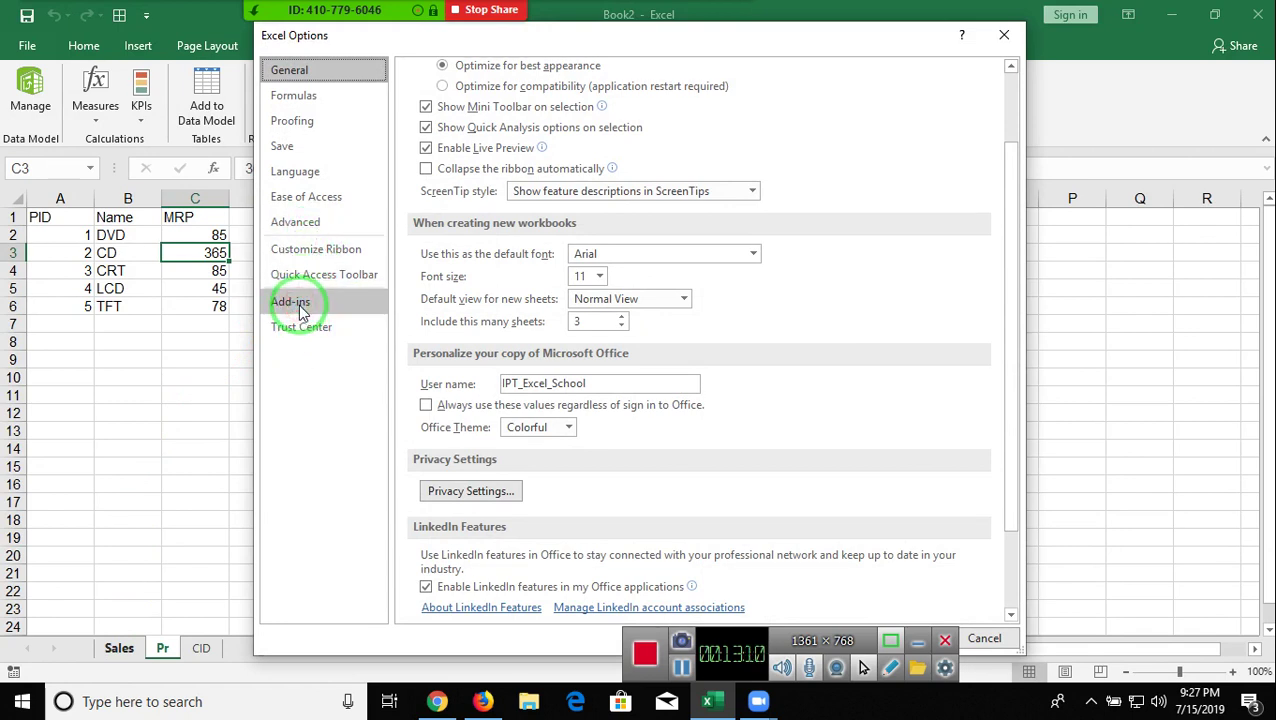
pyautogui.moveTo(301, 311); pyautogui.dragTo(668, 432)
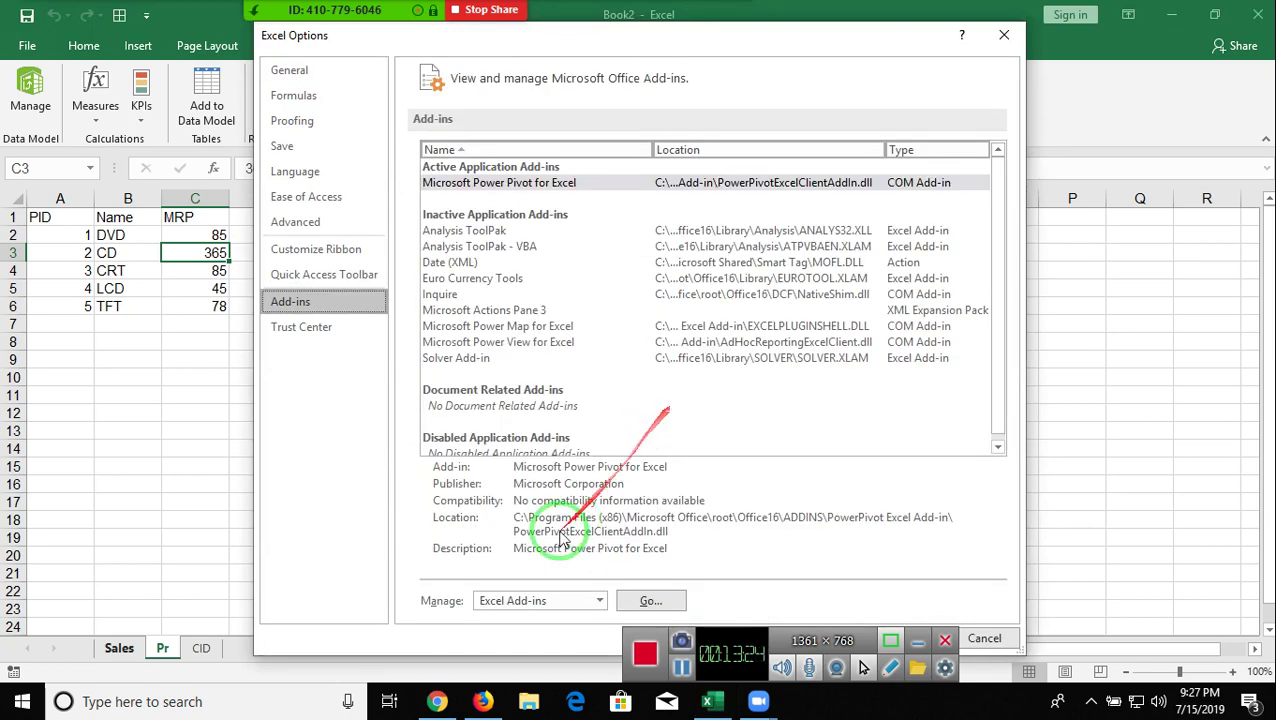
pyautogui.click(562, 604)
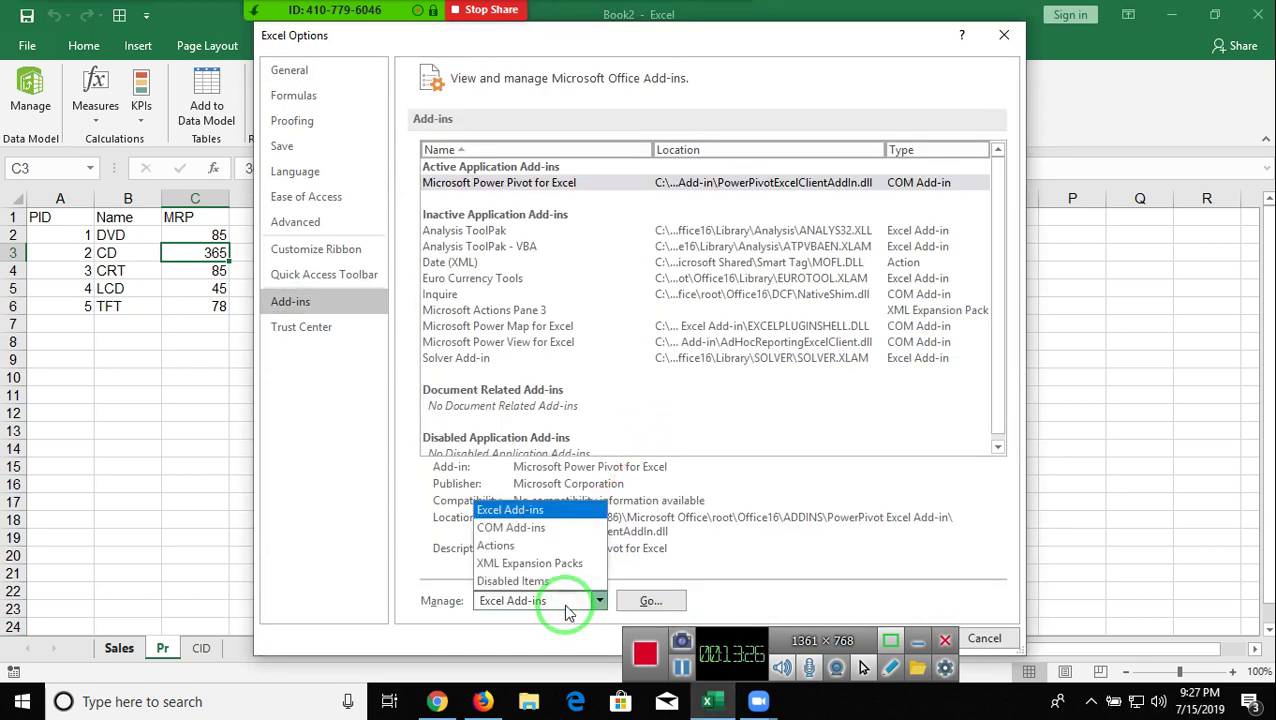
pyautogui.click(535, 528)
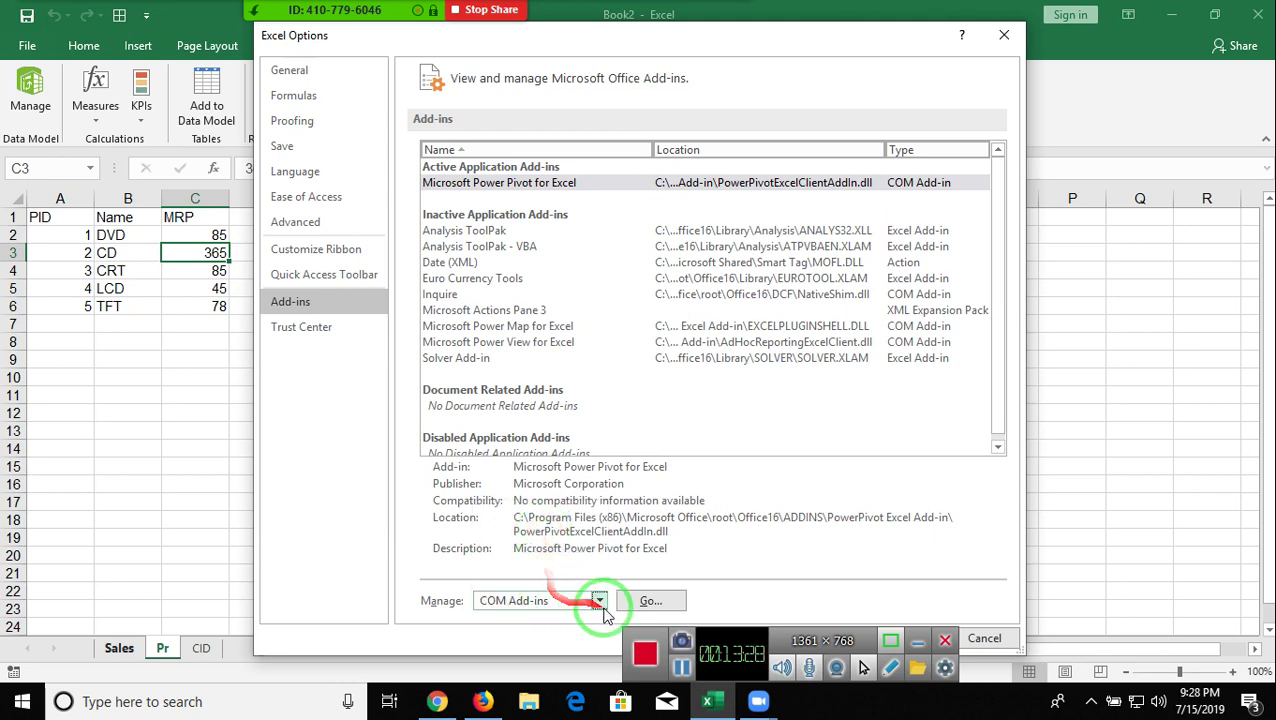
pyautogui.click(645, 601)
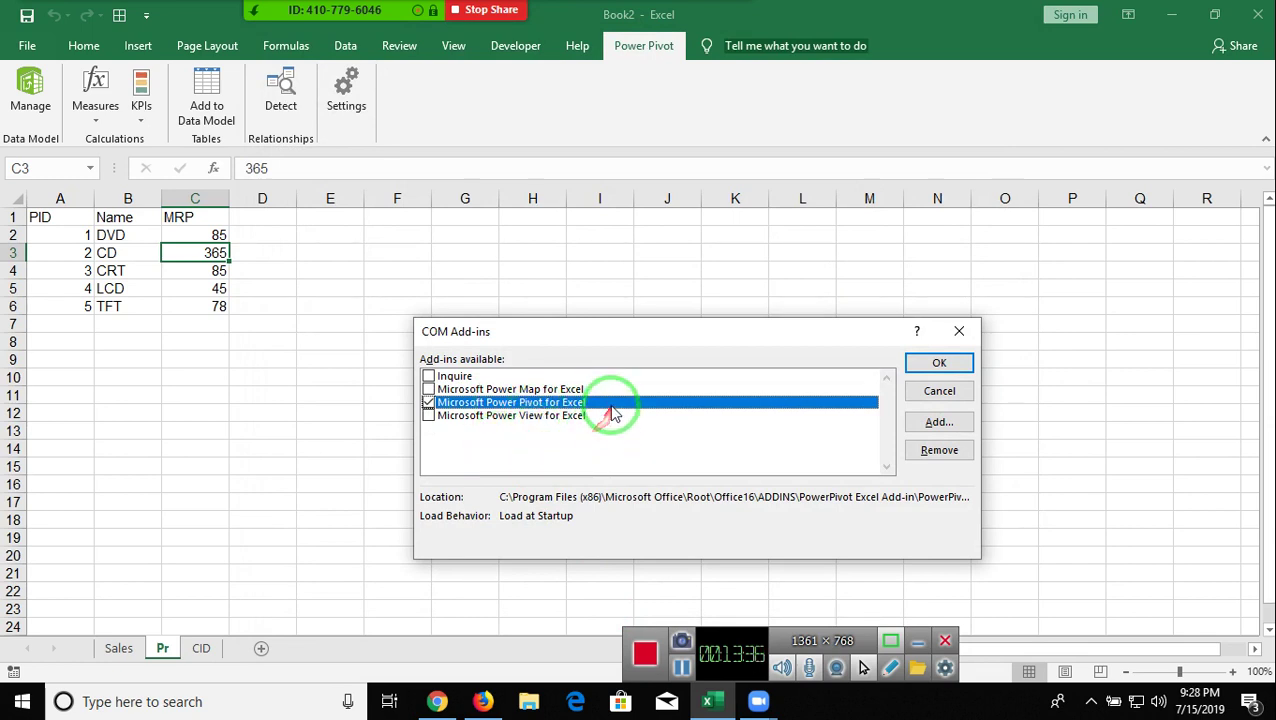
pyautogui.click(923, 364)
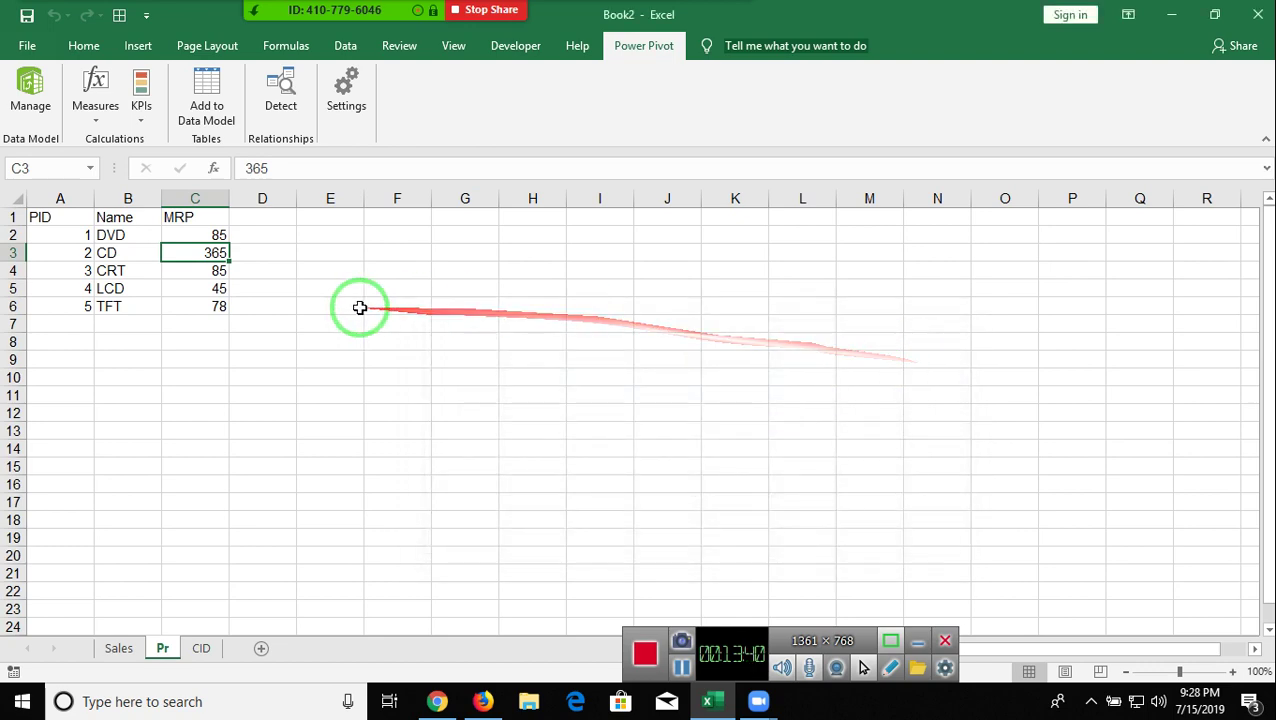
pyautogui.click(322, 354)
# Open the Power Pivot data model from Sales, view the Range 1 table, then go to the CID sheet
pyautogui.click(118, 648)
pyautogui.click(38, 108)
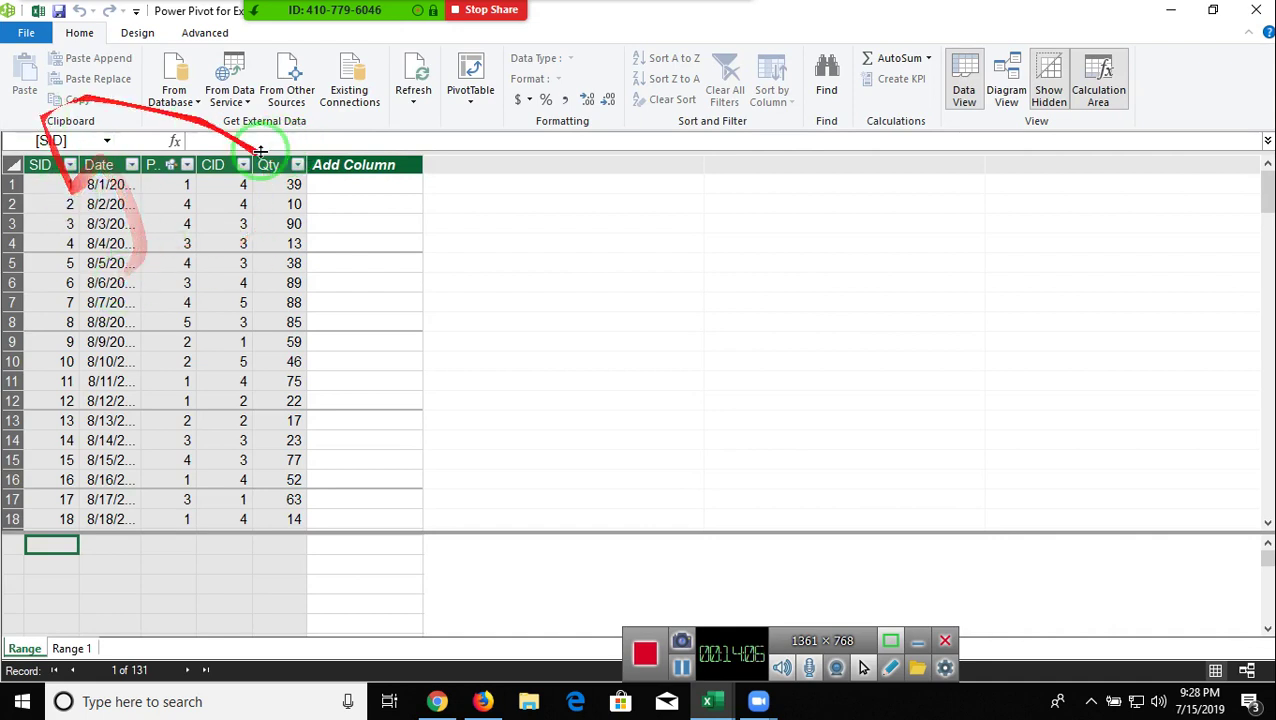
pyautogui.click(68, 650)
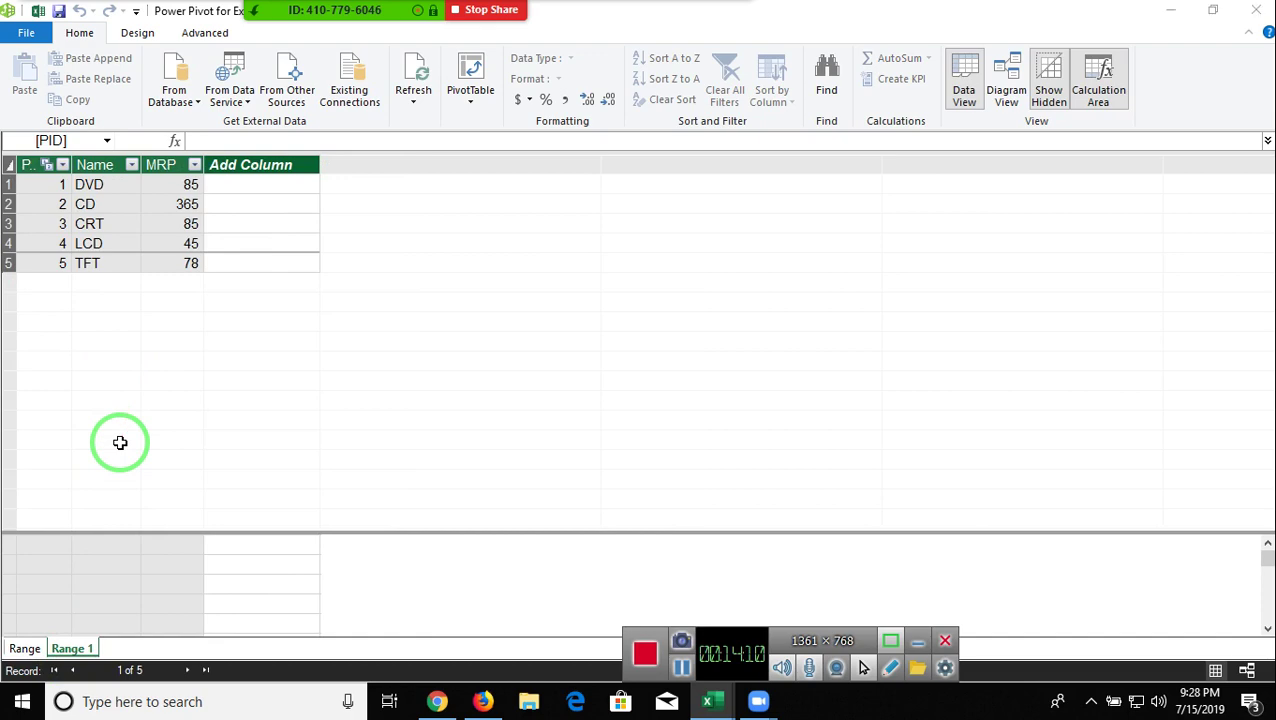
pyautogui.hotkey('alt', 'Tab')
pyautogui.click(201, 652)
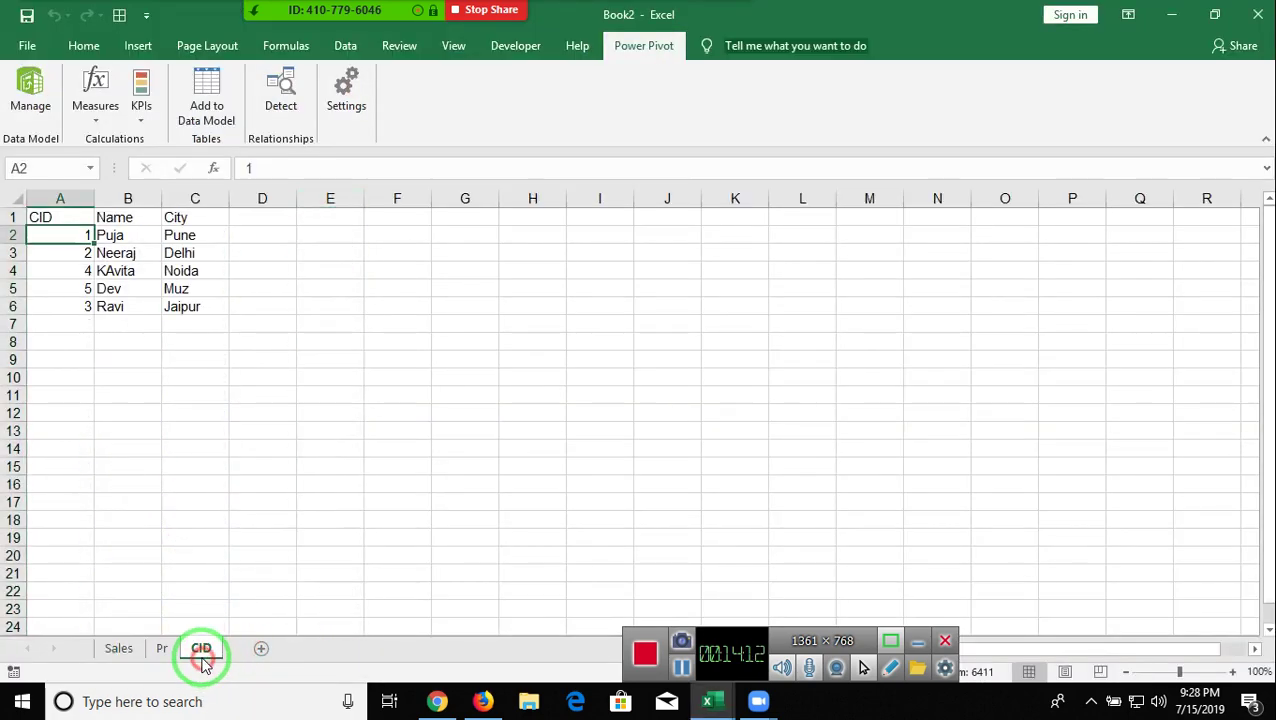
# Add the CID range $A$1:$C$6, with headers, to the data model as Table1
pyautogui.moveTo(45, 214)
pyautogui.mouseDown()
pyautogui.moveTo(78, 249)
pyautogui.moveTo(190, 304)
pyautogui.mouseUp()
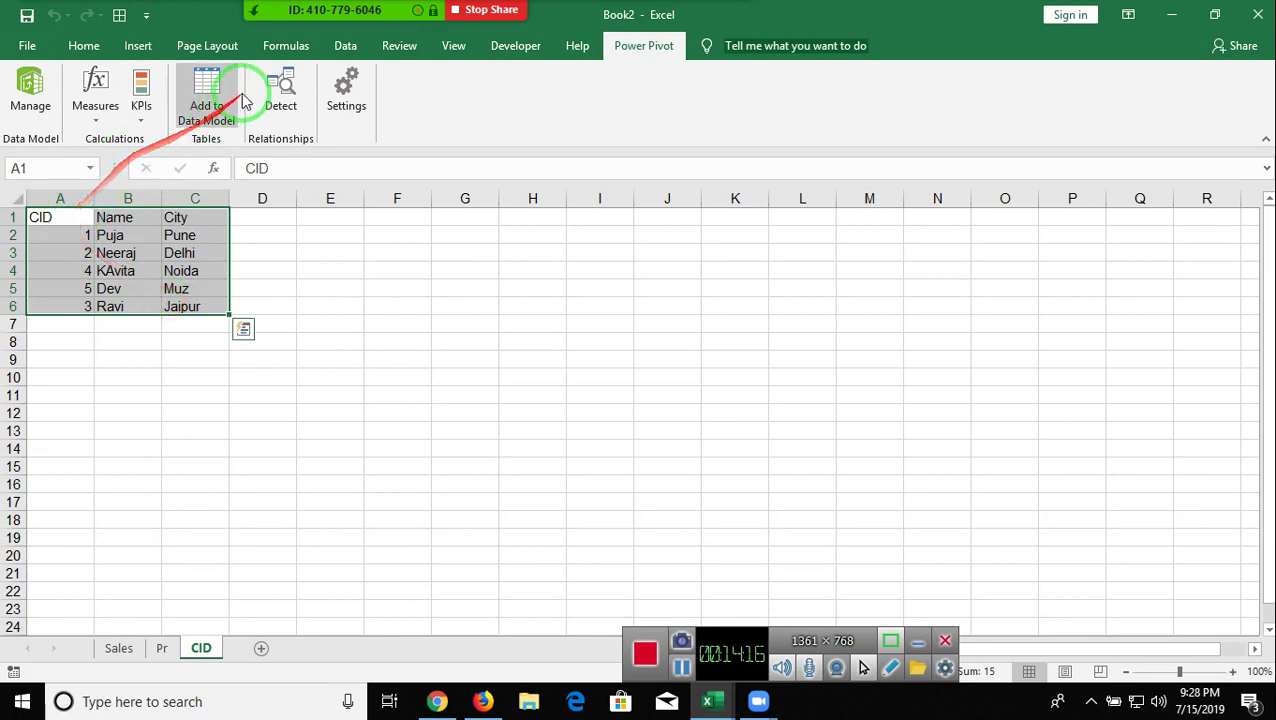
pyautogui.click(207, 118)
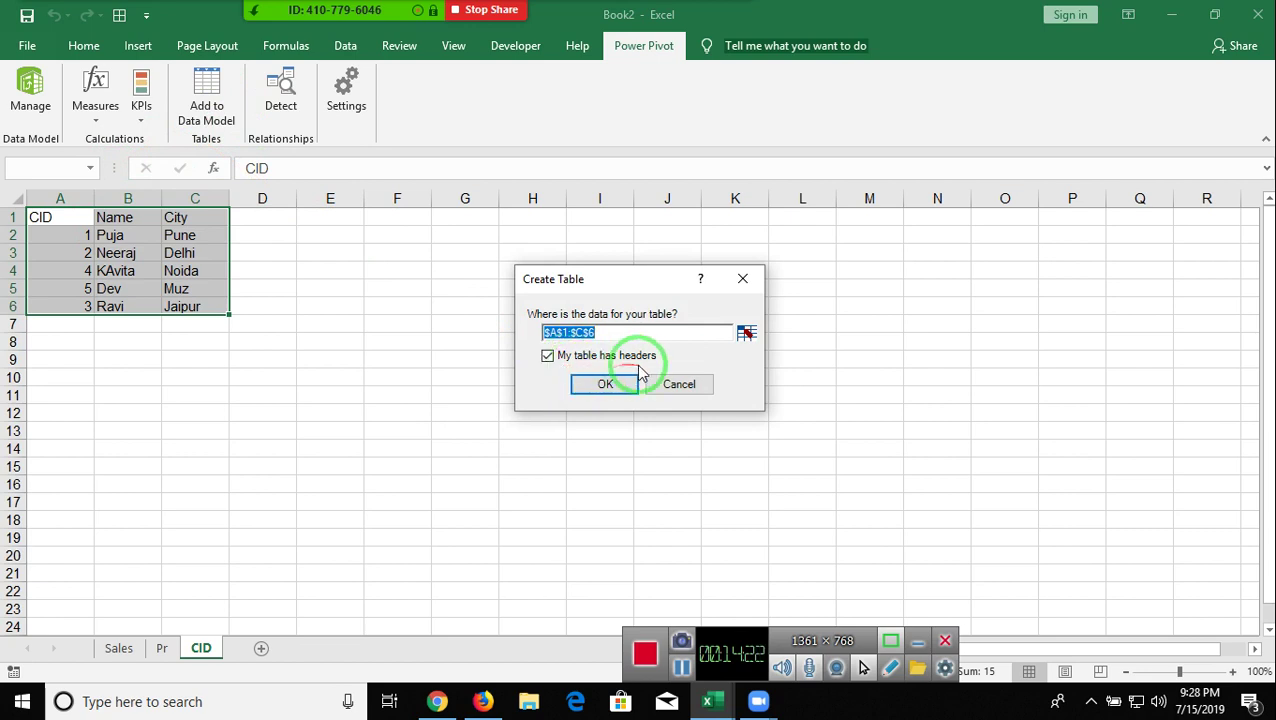
pyautogui.click(620, 388)
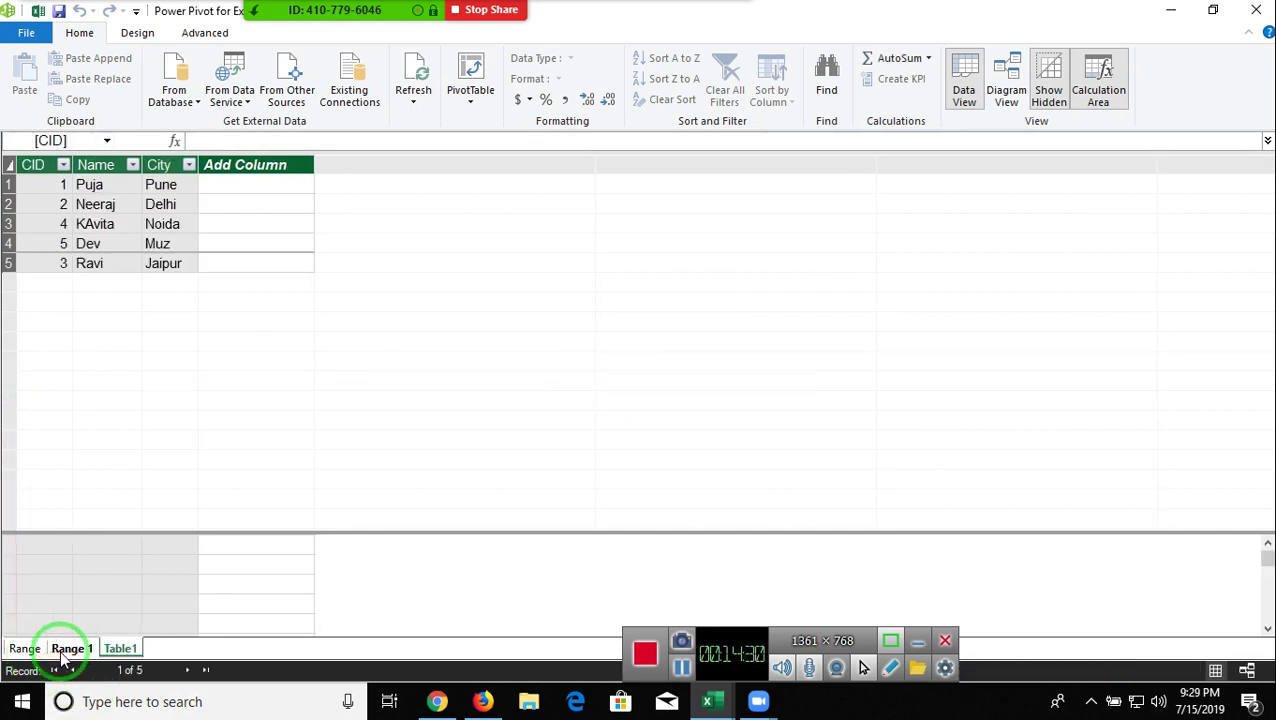
# Switch Power Pivot to Diagram View and mute a participant in the Zoom meeting
pyautogui.click(1013, 110)
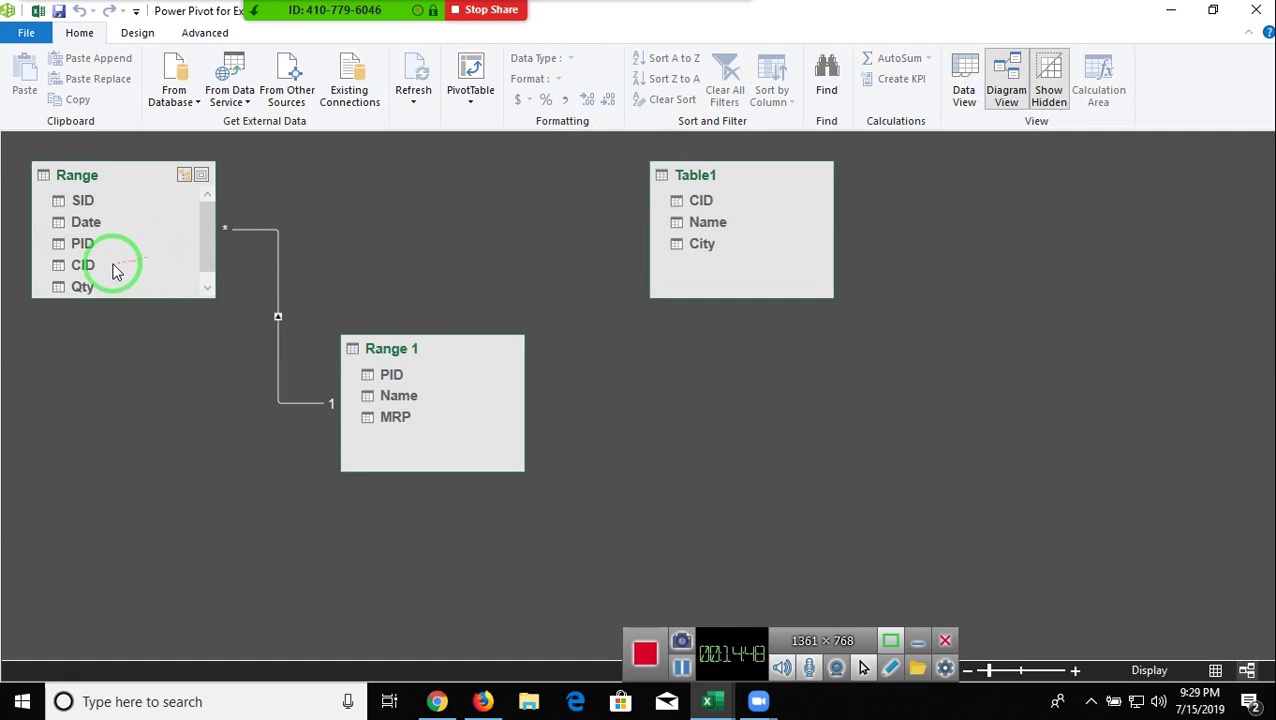
pyautogui.click(288, 25)
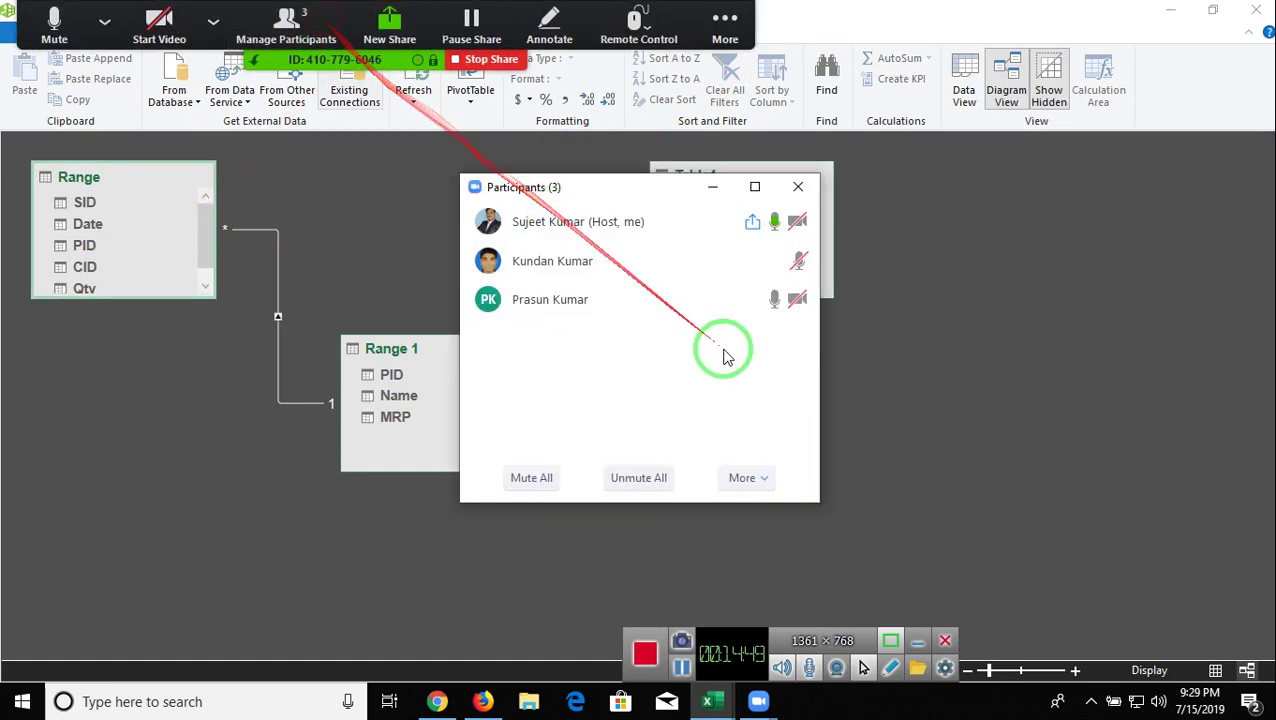
pyautogui.click(718, 262)
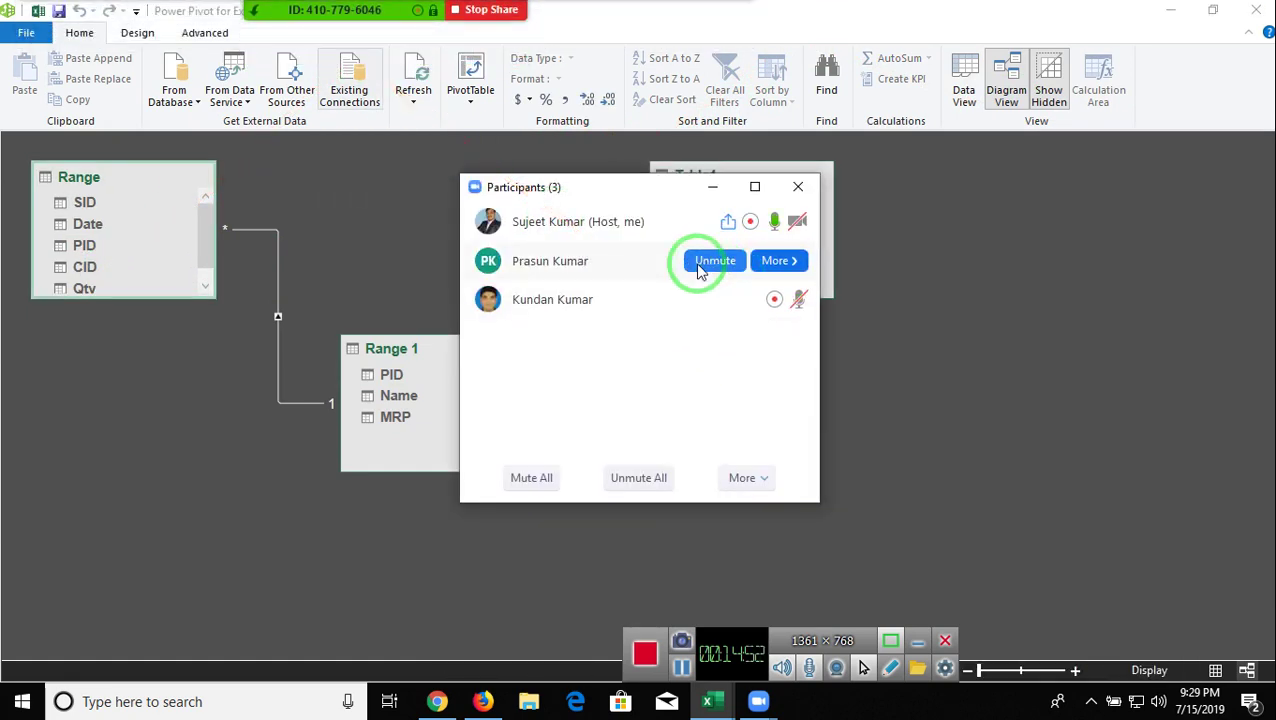
pyautogui.click(798, 187)
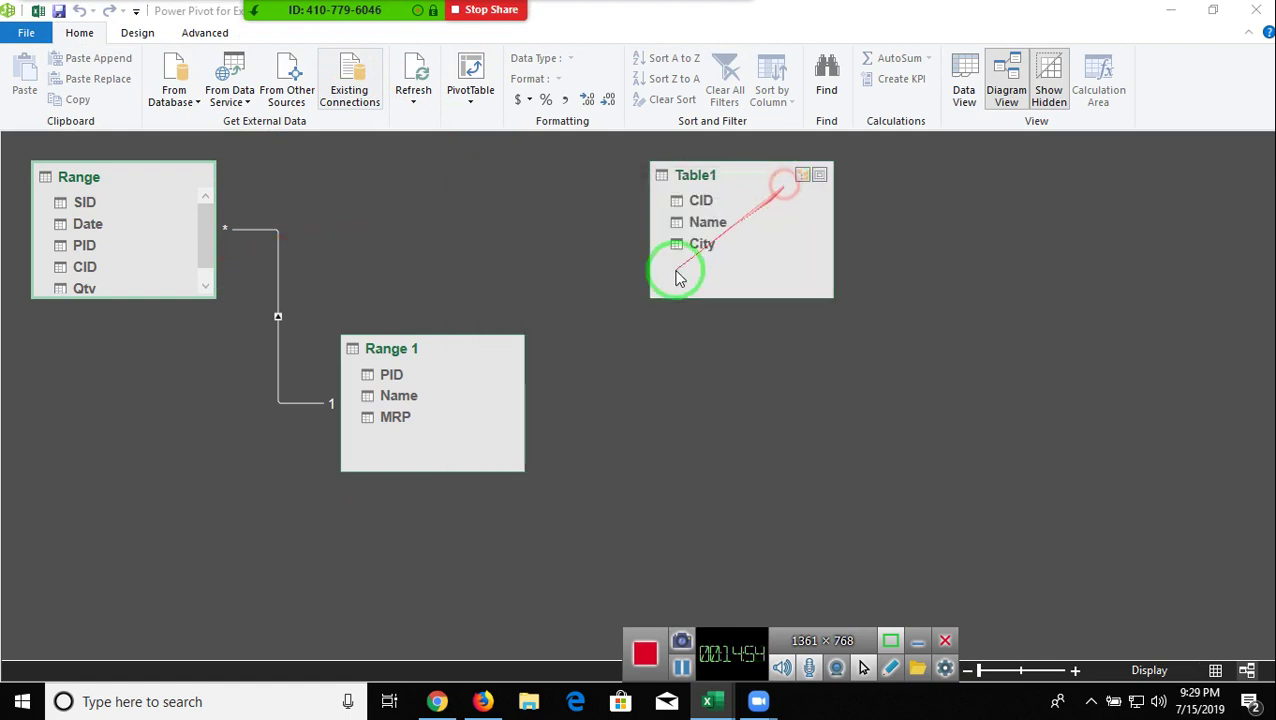
# Link Range's CID field to Table1's CID field and return to the data grid view
pyautogui.moveTo(723, 210); pyautogui.dragTo(140, 270)
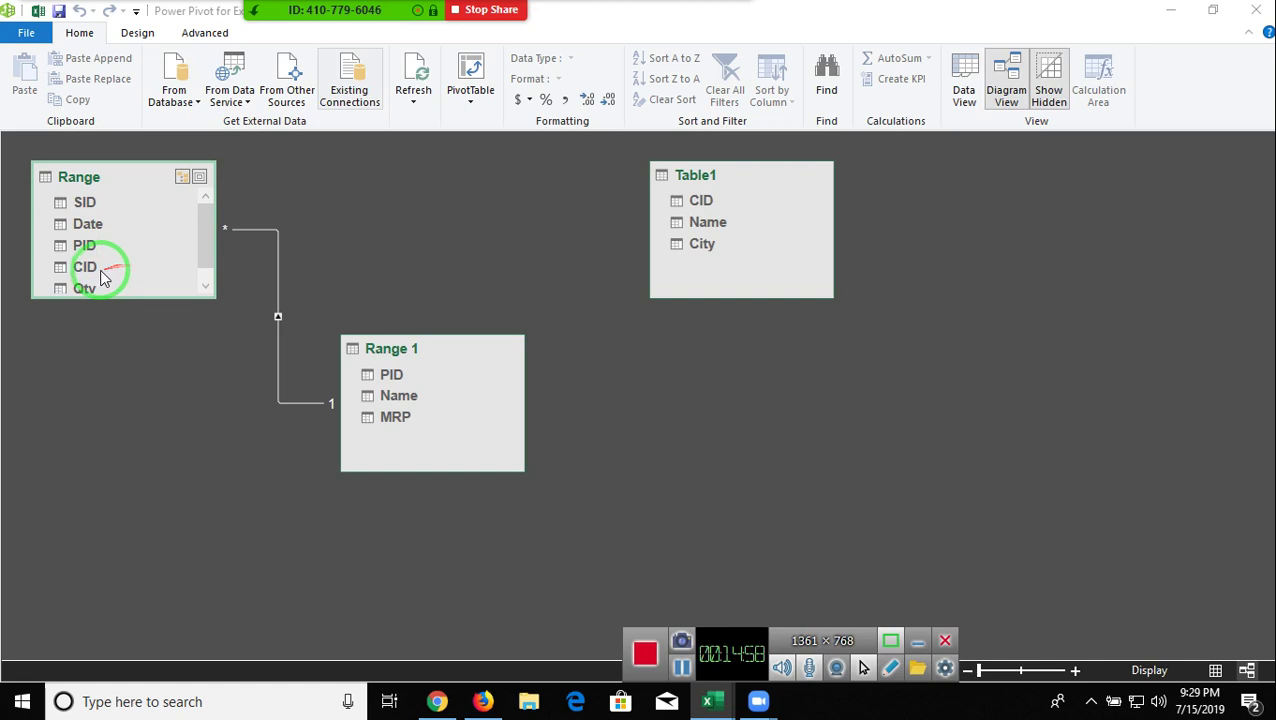
pyautogui.moveTo(92, 275); pyautogui.dragTo(720, 208)
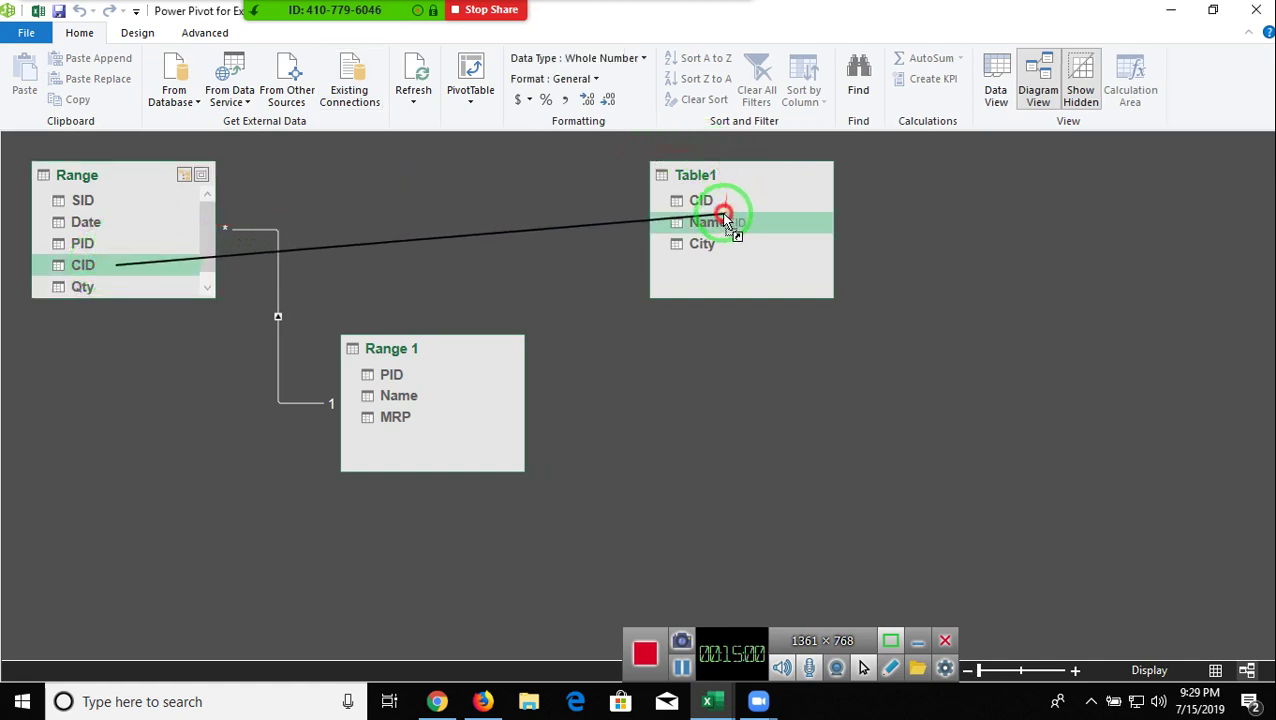
pyautogui.moveTo(720, 208); pyautogui.dragTo(712, 200)
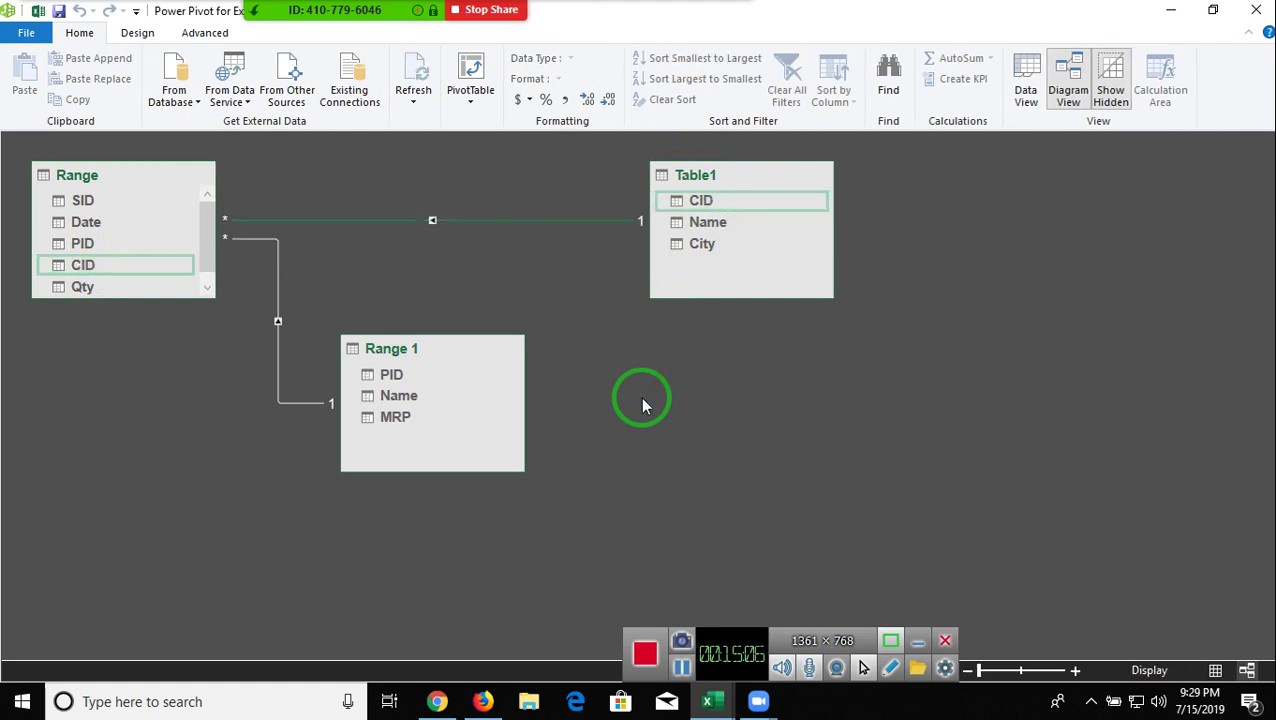
pyautogui.click(1021, 106)
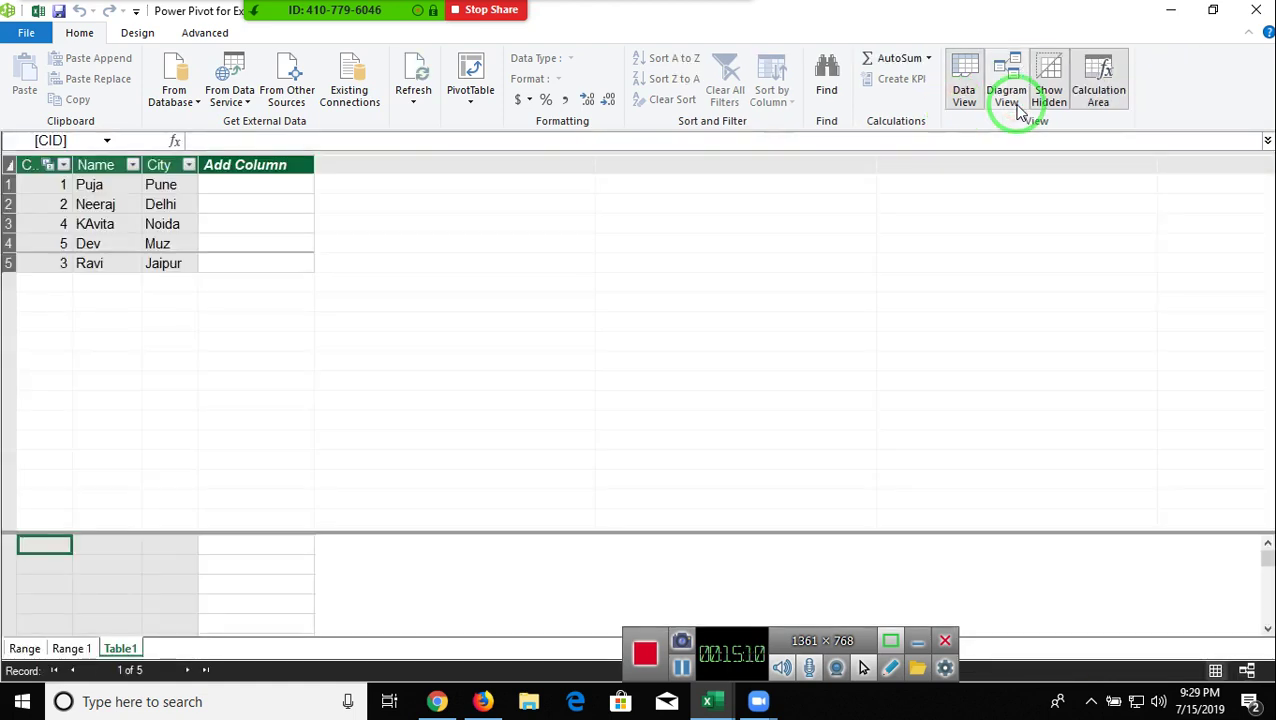
# Add a new column after Qty in the Range table and name it MRP
pyautogui.click(25, 650)
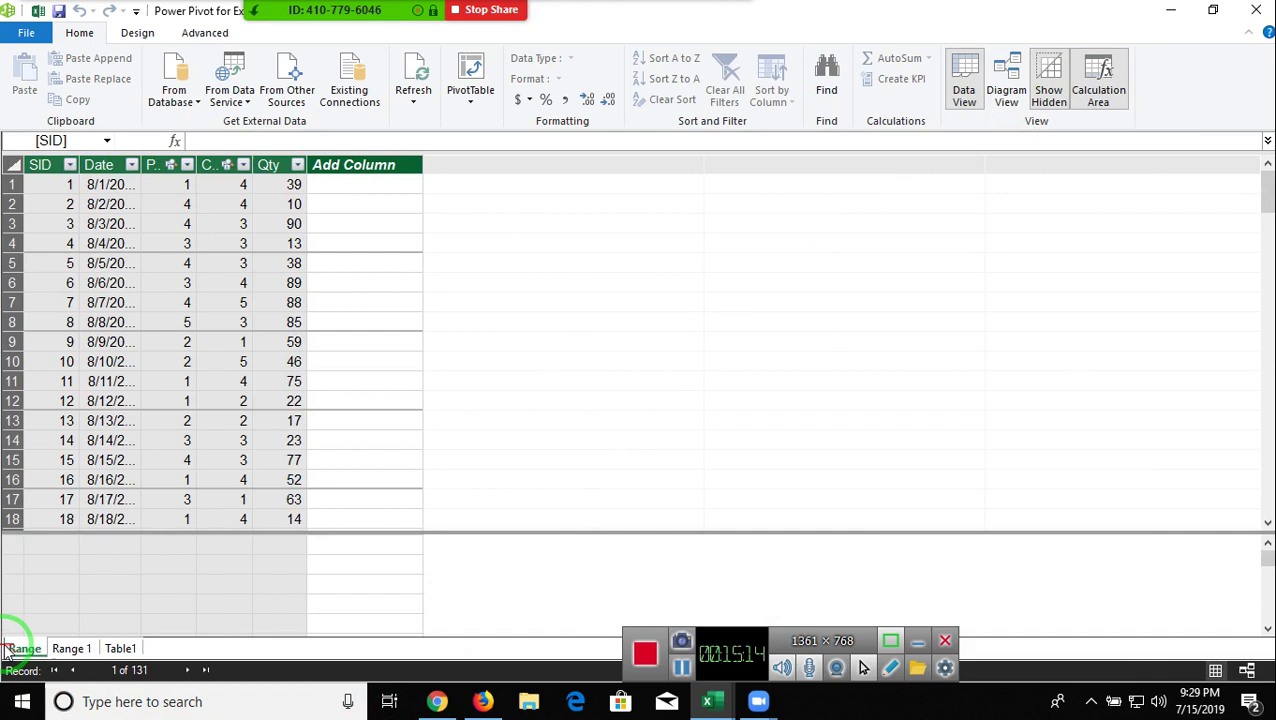
pyautogui.click(351, 166)
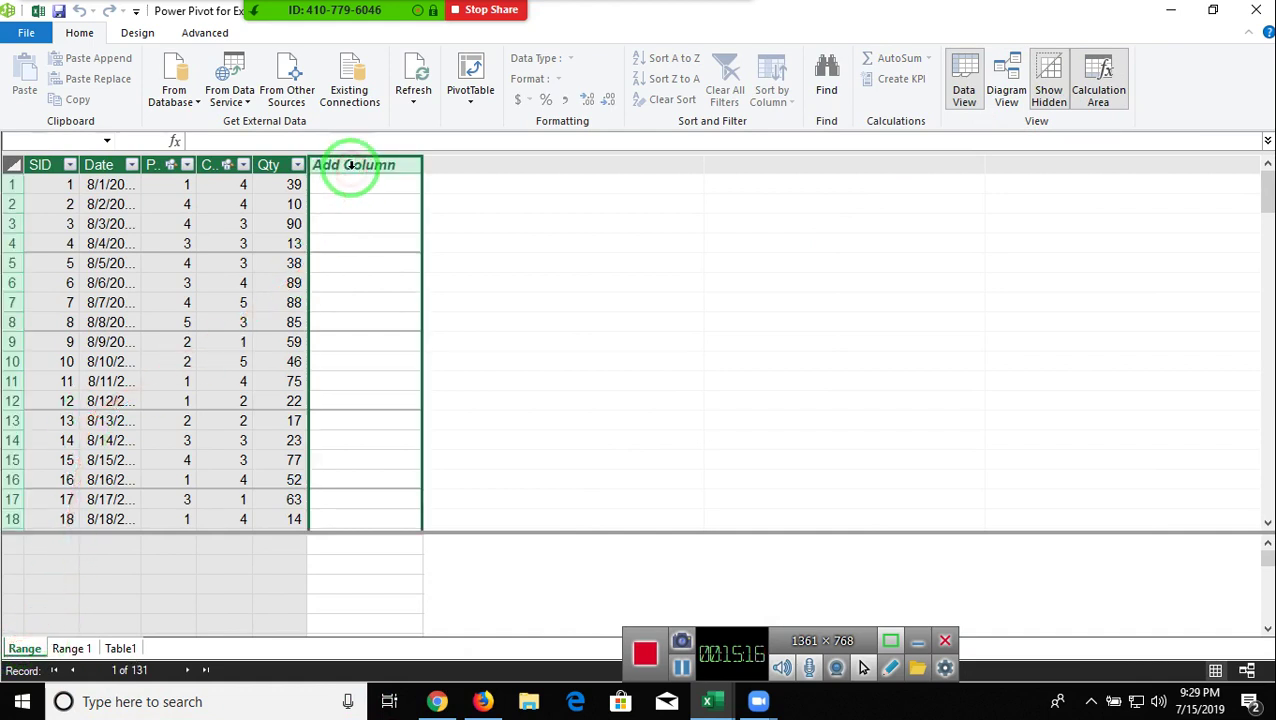
pyautogui.doubleClick(351, 166)
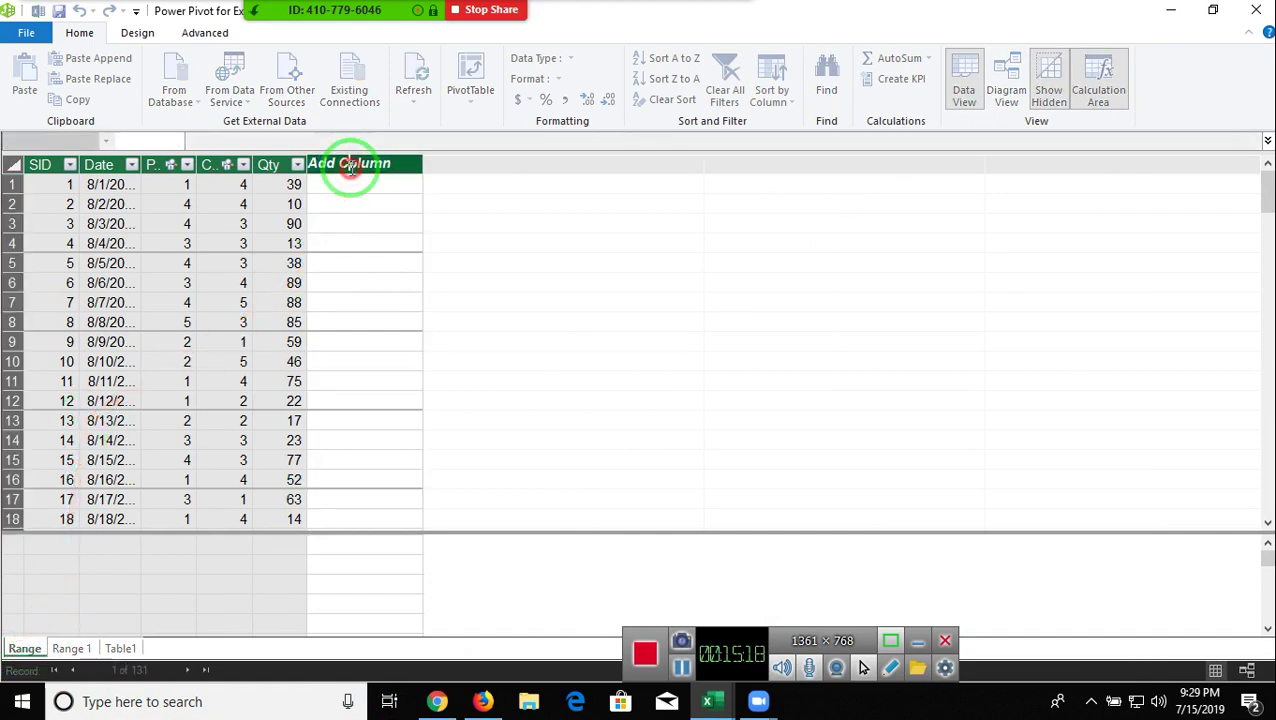
pyautogui.click(231, 141)
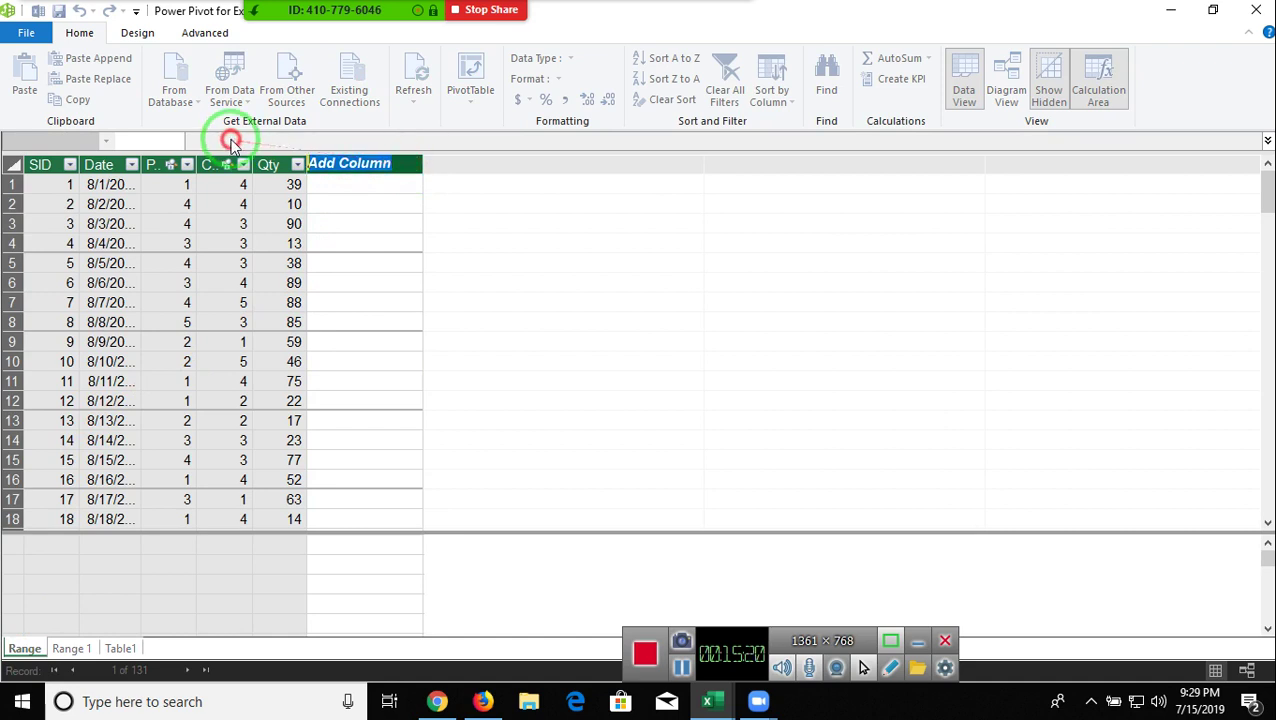
pyautogui.write('MRP')
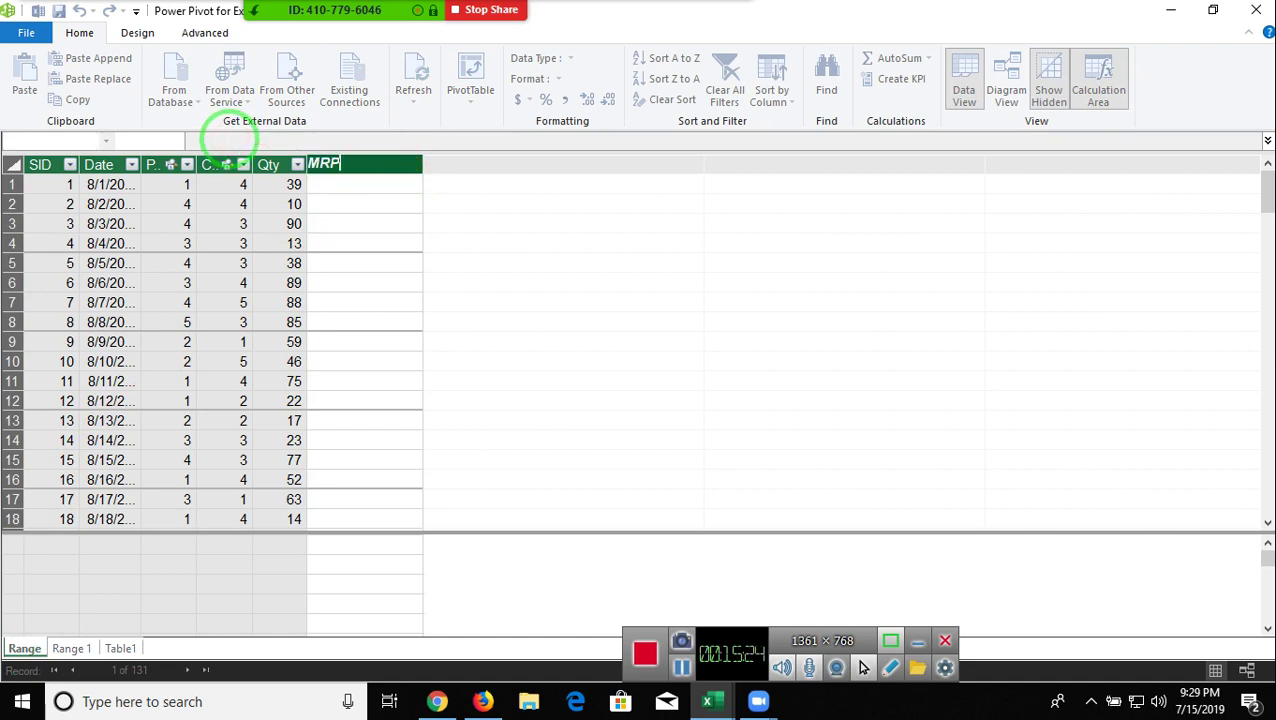
pyautogui.moveTo(245, 235); pyautogui.dragTo(140, 100)
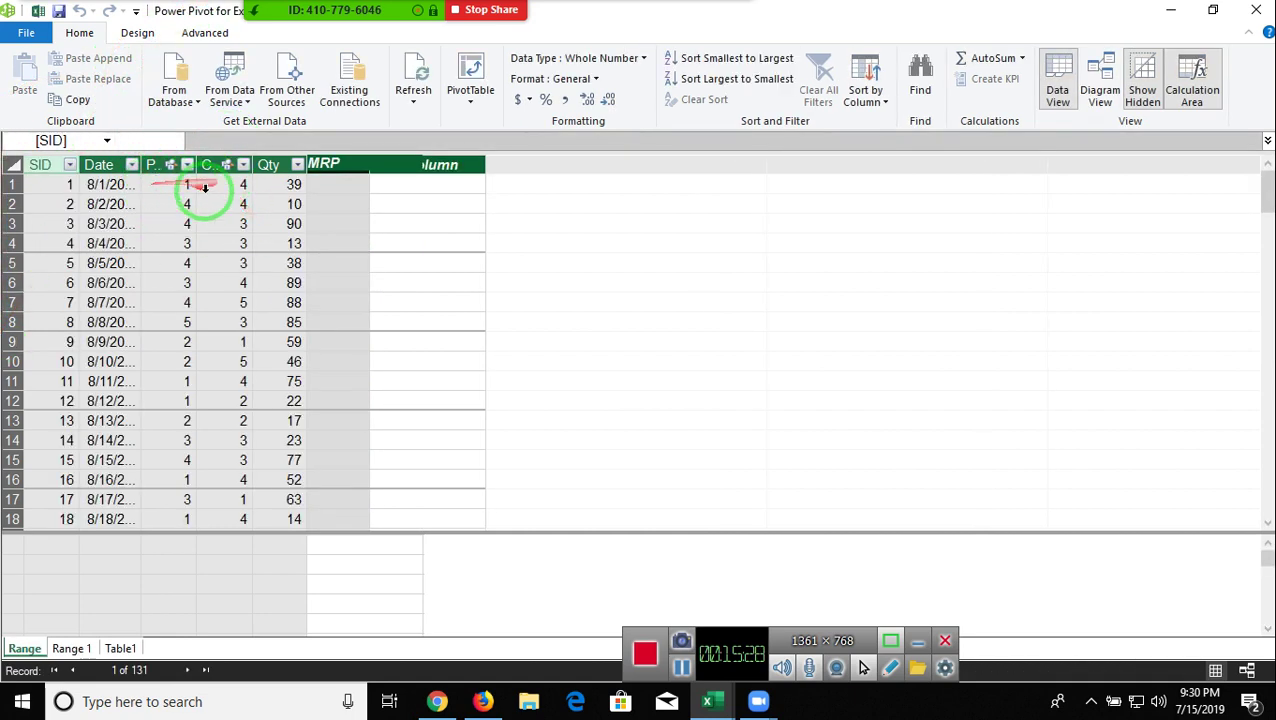
# Fill the MRP column with the formula =RELATED('Range 1'[MRP])
pyautogui.click(341, 180)
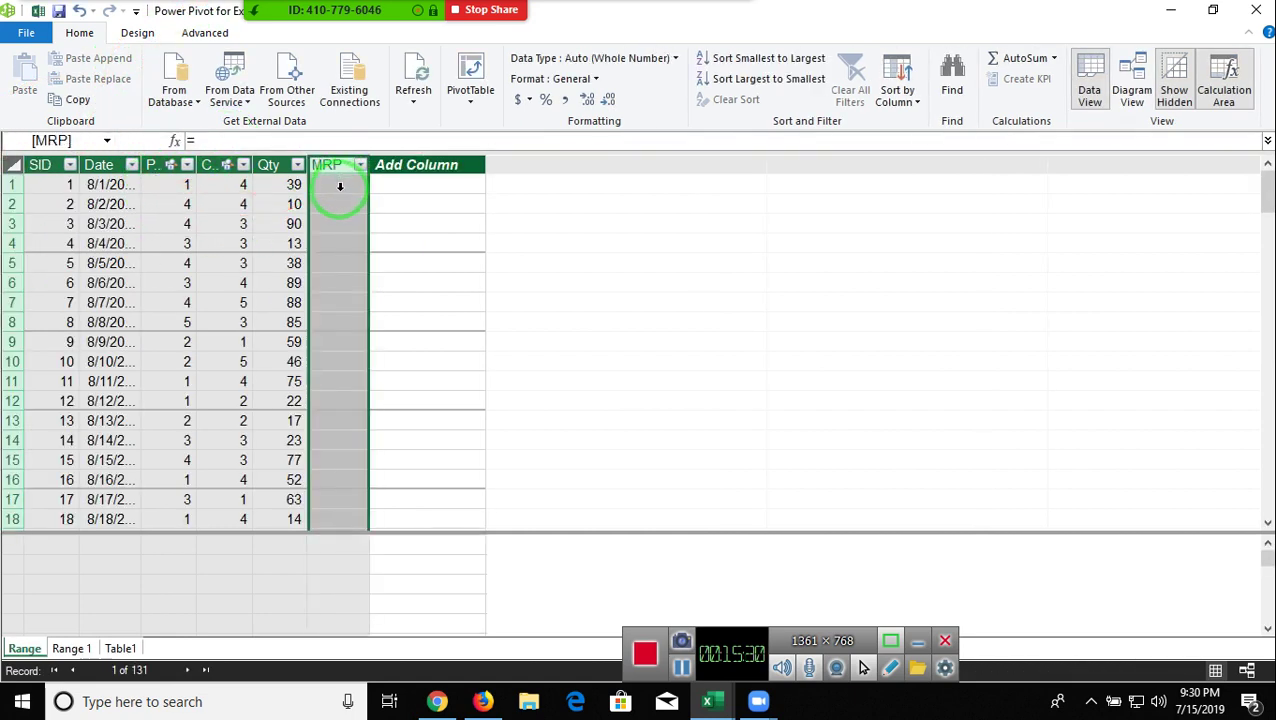
pyautogui.click(340, 185)
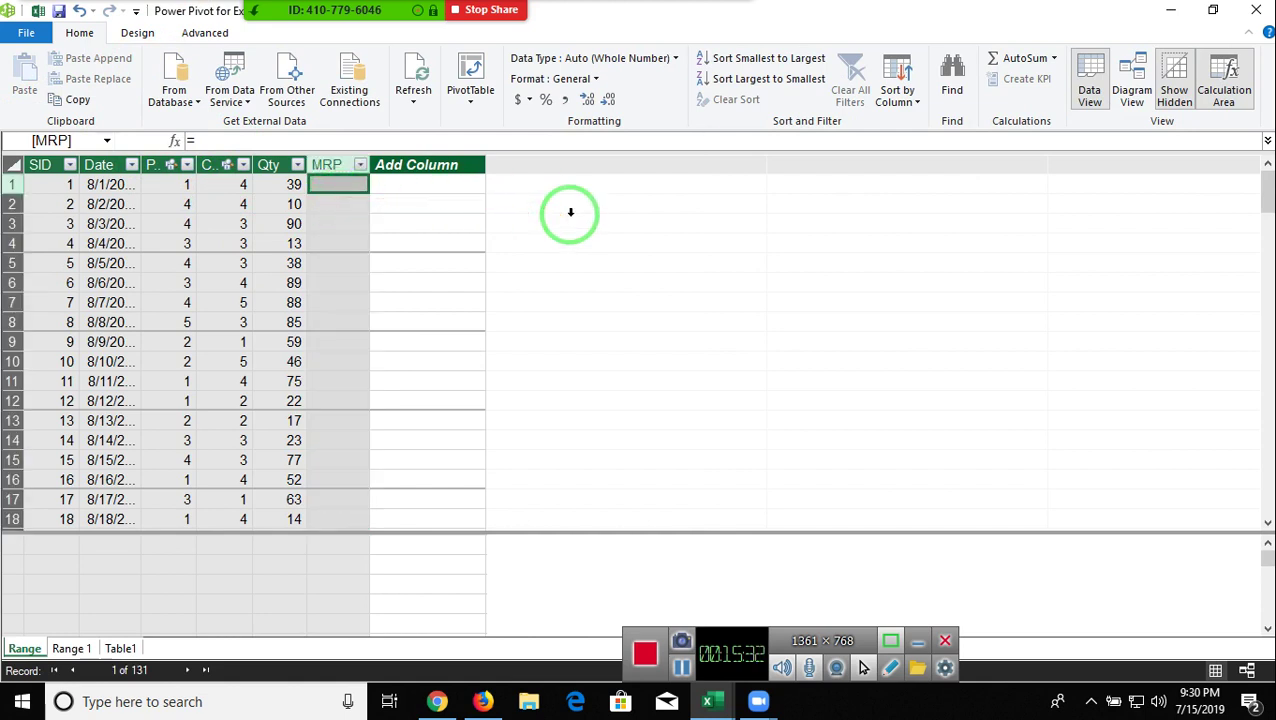
pyautogui.write('=')
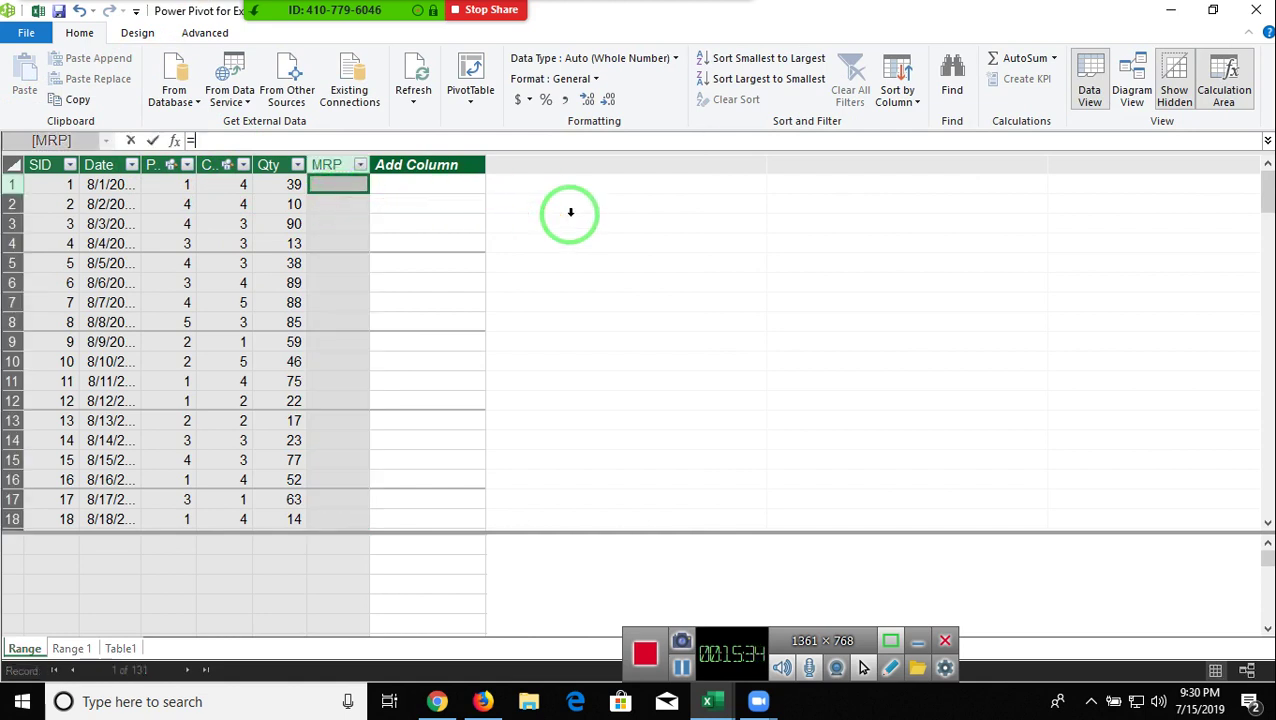
pyautogui.write('re')
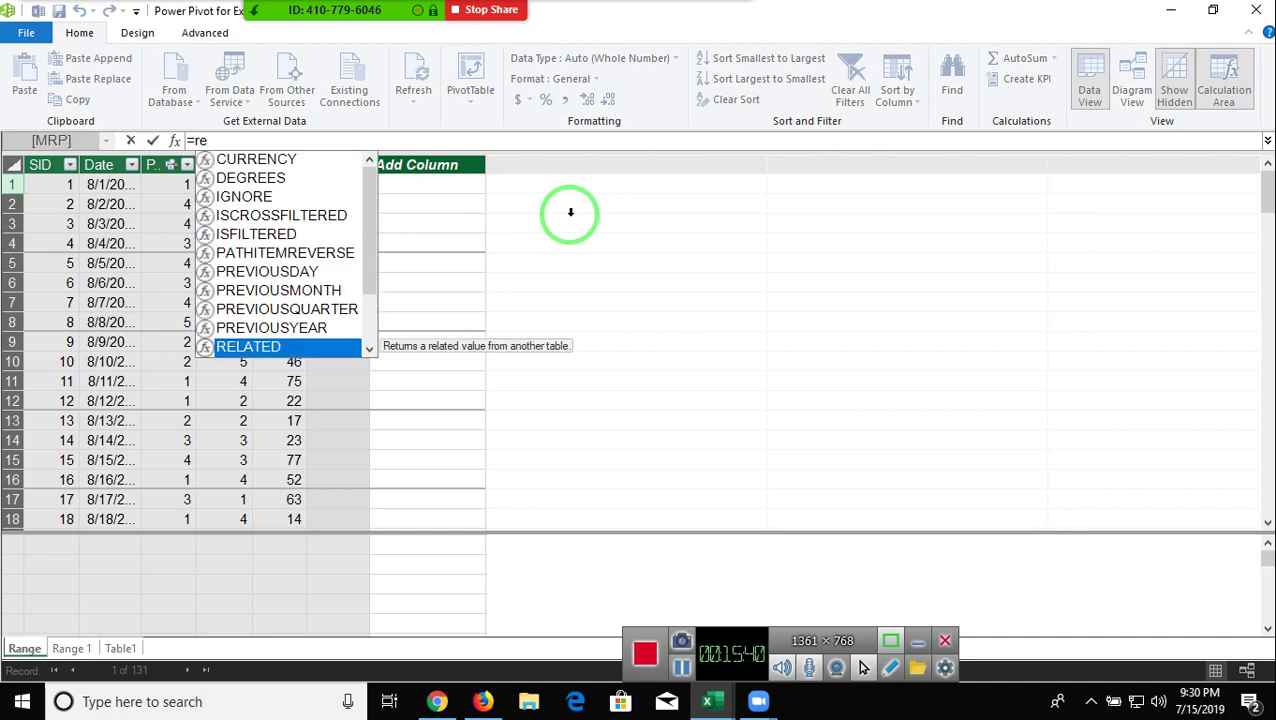
pyautogui.press('Tab')
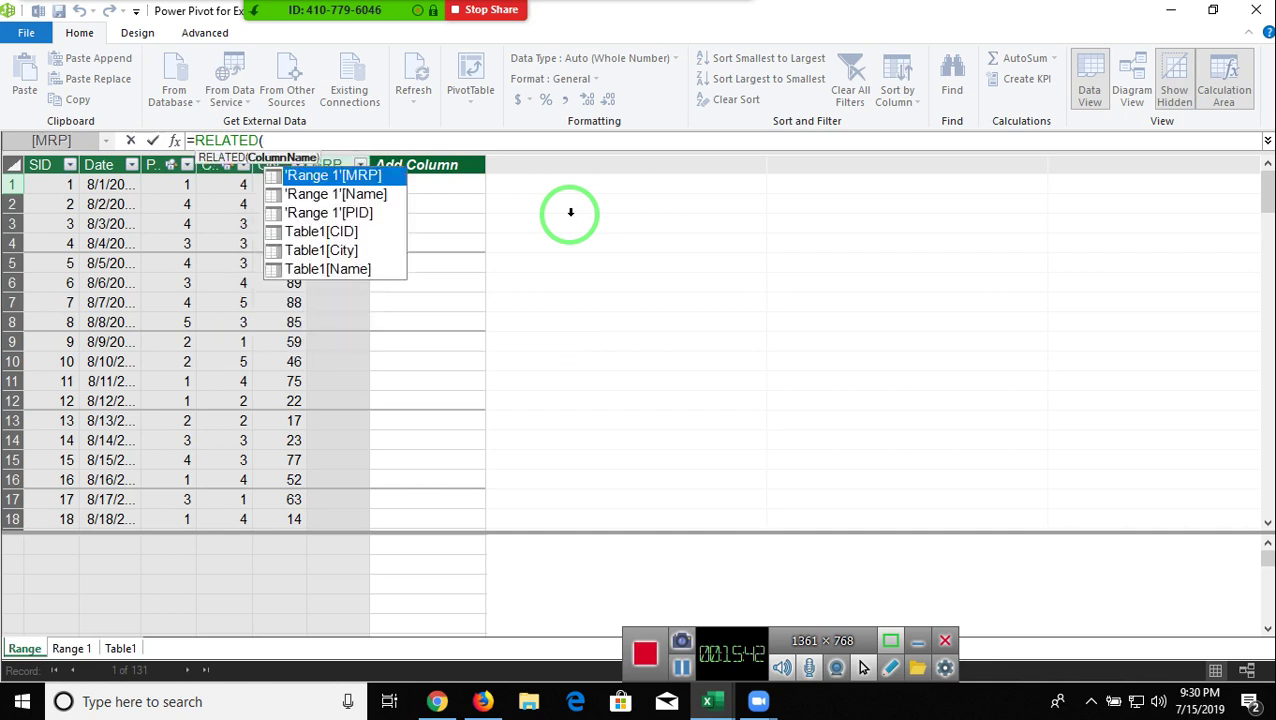
pyautogui.press('Down')
pyautogui.press('Up')
pyautogui.press('Tab')
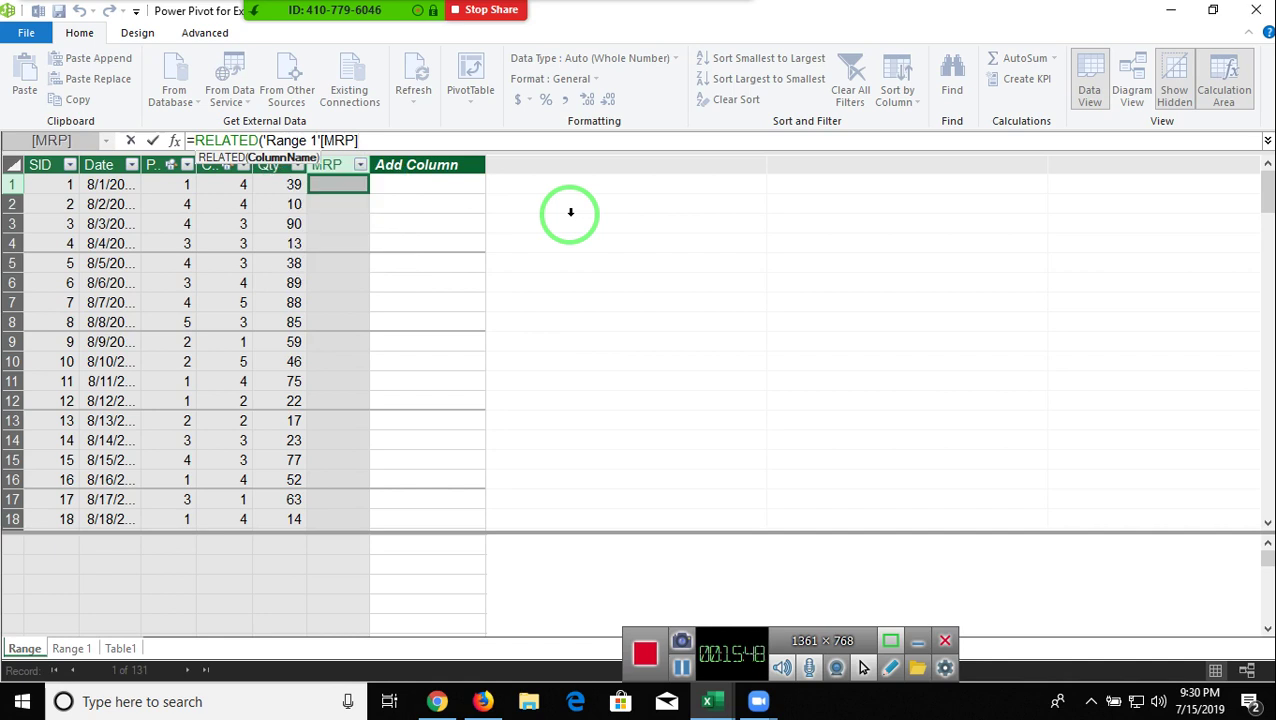
pyautogui.write(')')
pyautogui.press('Return')
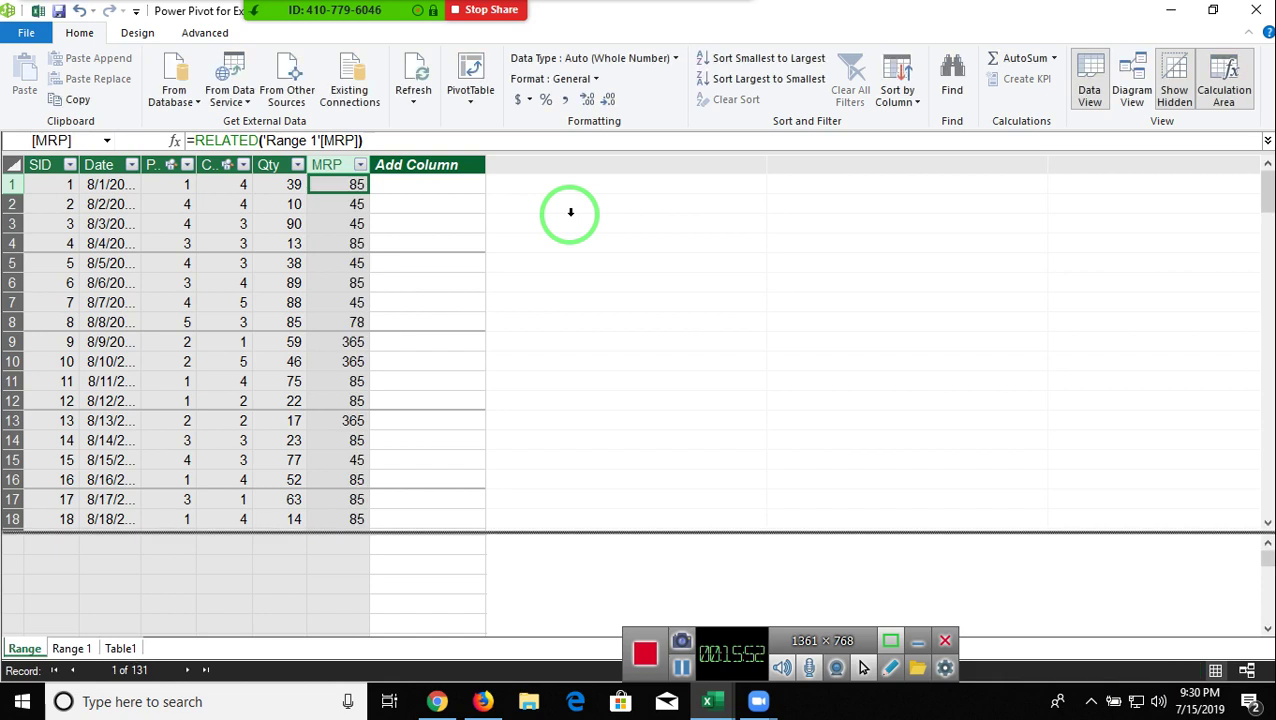
pyautogui.click(417, 167)
# Create the Amt column in Range with formula =[Qty]*[MRP], giving 3315 in row 1
pyautogui.doubleClick(418, 168)
pyautogui.write('Amt')
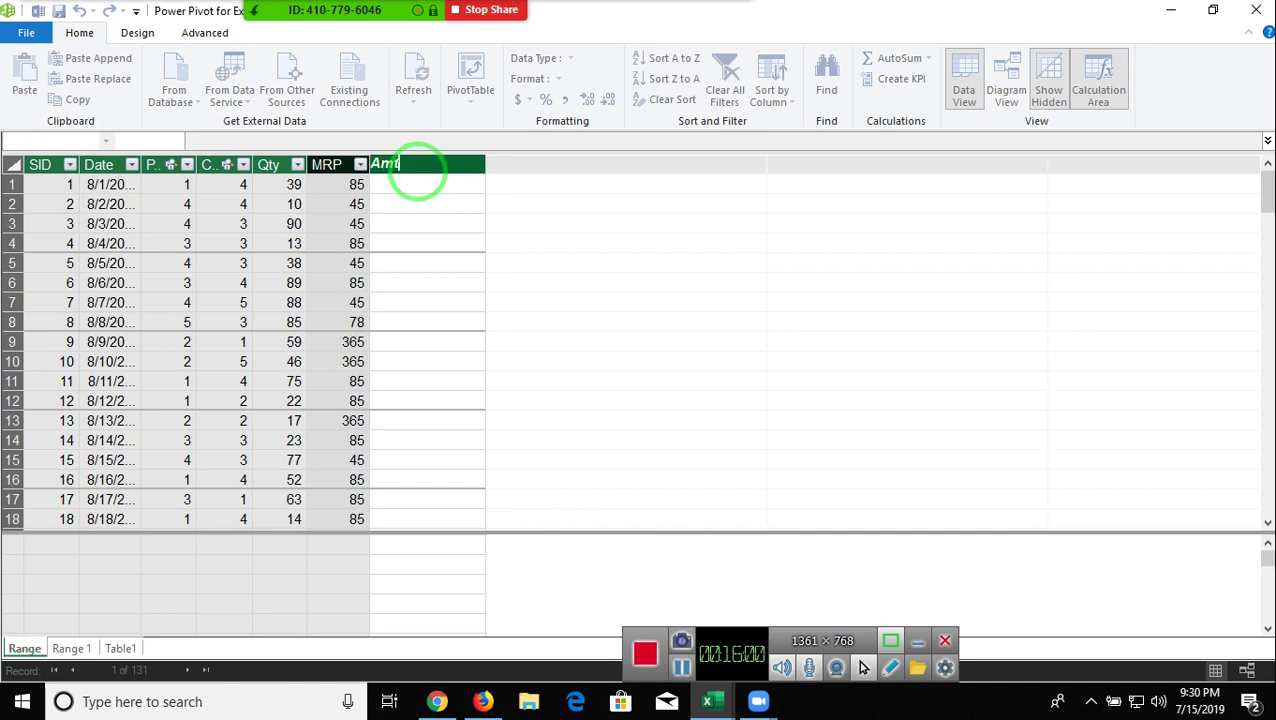
pyautogui.press('Return')
pyautogui.write('=')
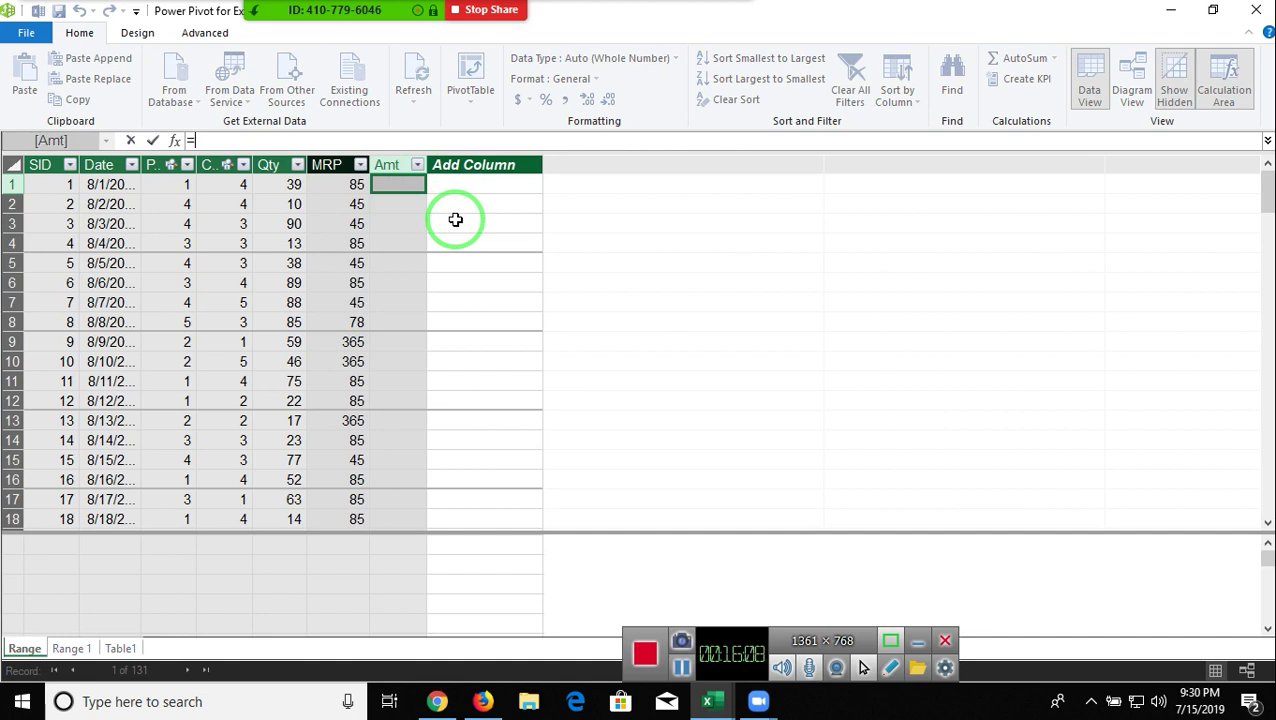
pyautogui.click(298, 187)
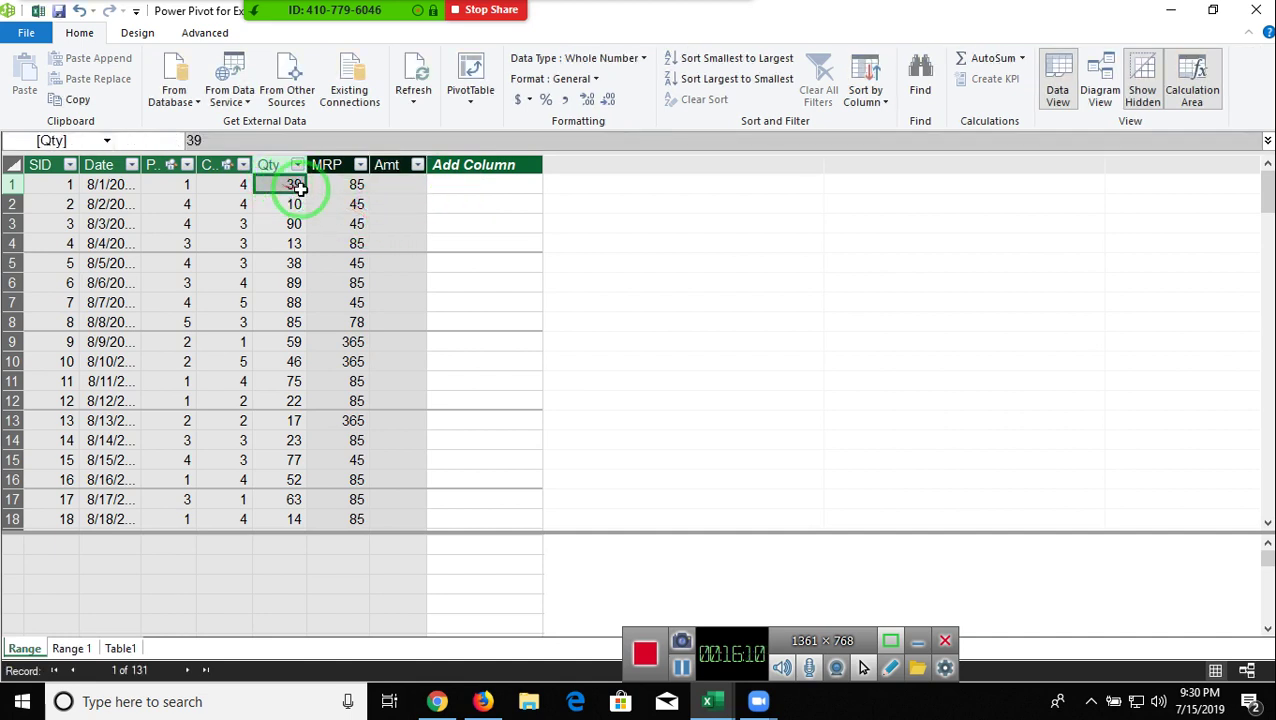
pyautogui.click(405, 183)
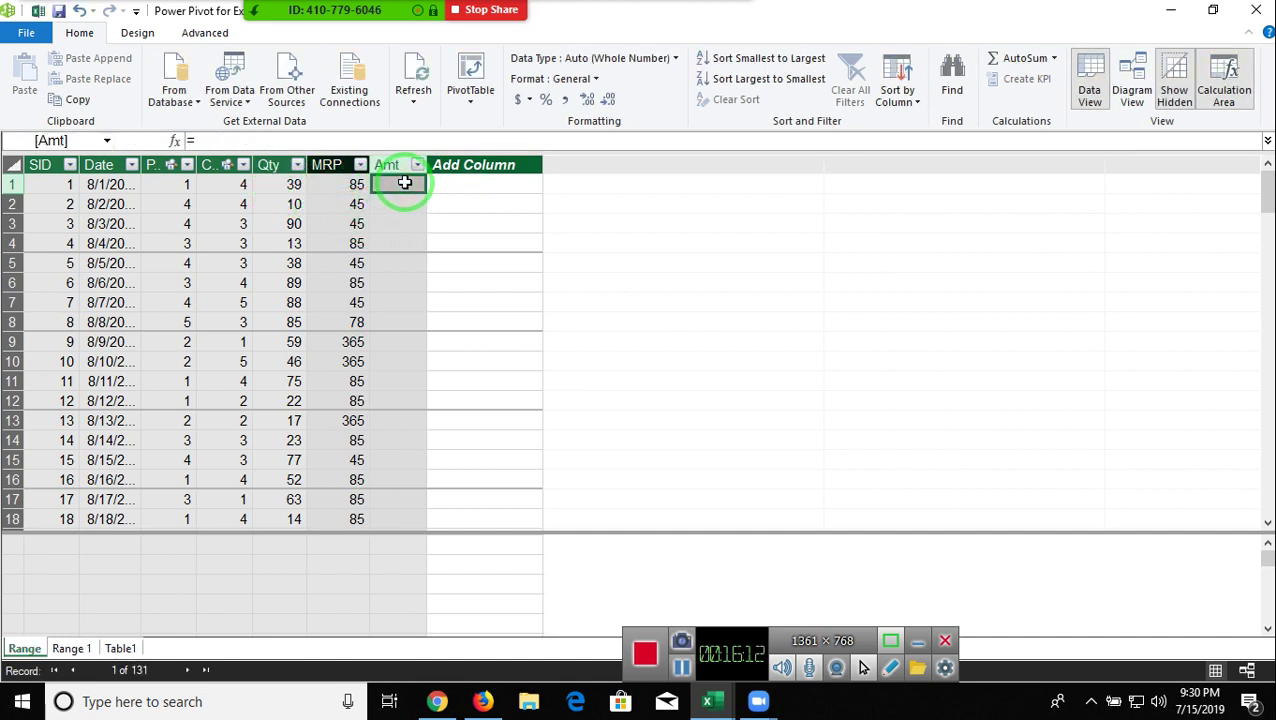
pyautogui.click(405, 183)
pyautogui.write('qty')
pyautogui.press('Tab')
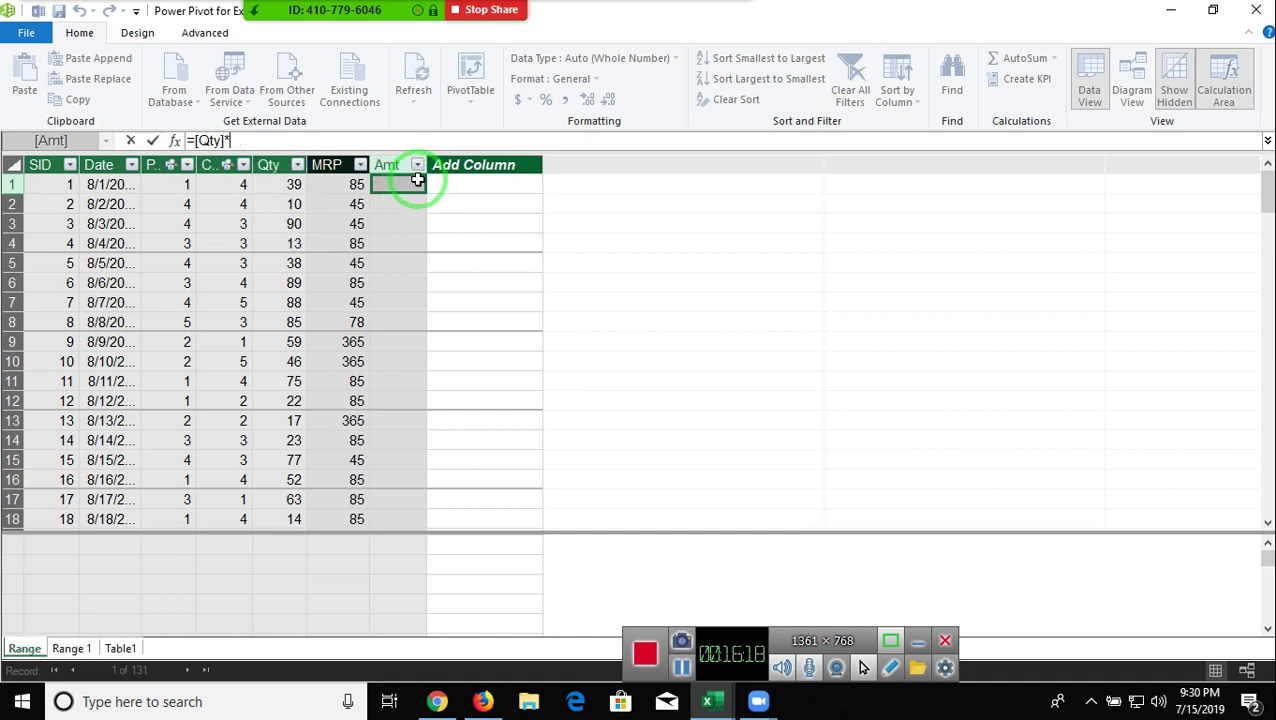
pyautogui.write('mr')
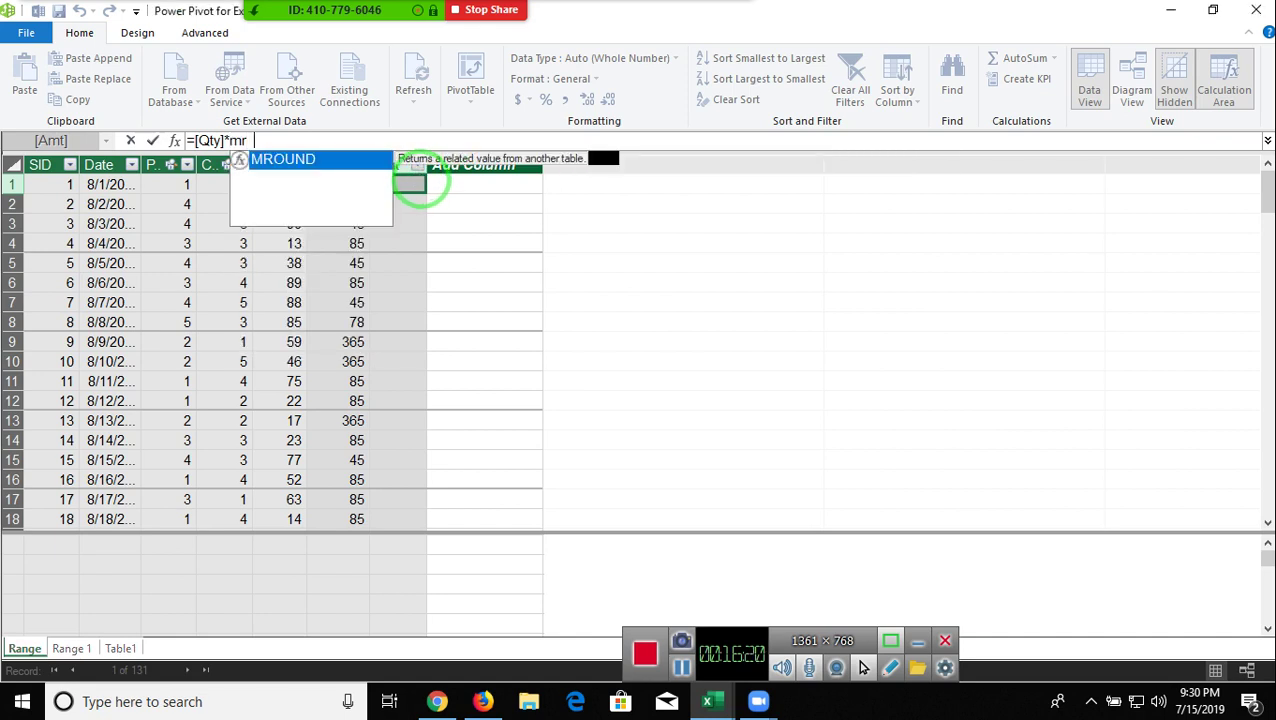
pyautogui.write('p')
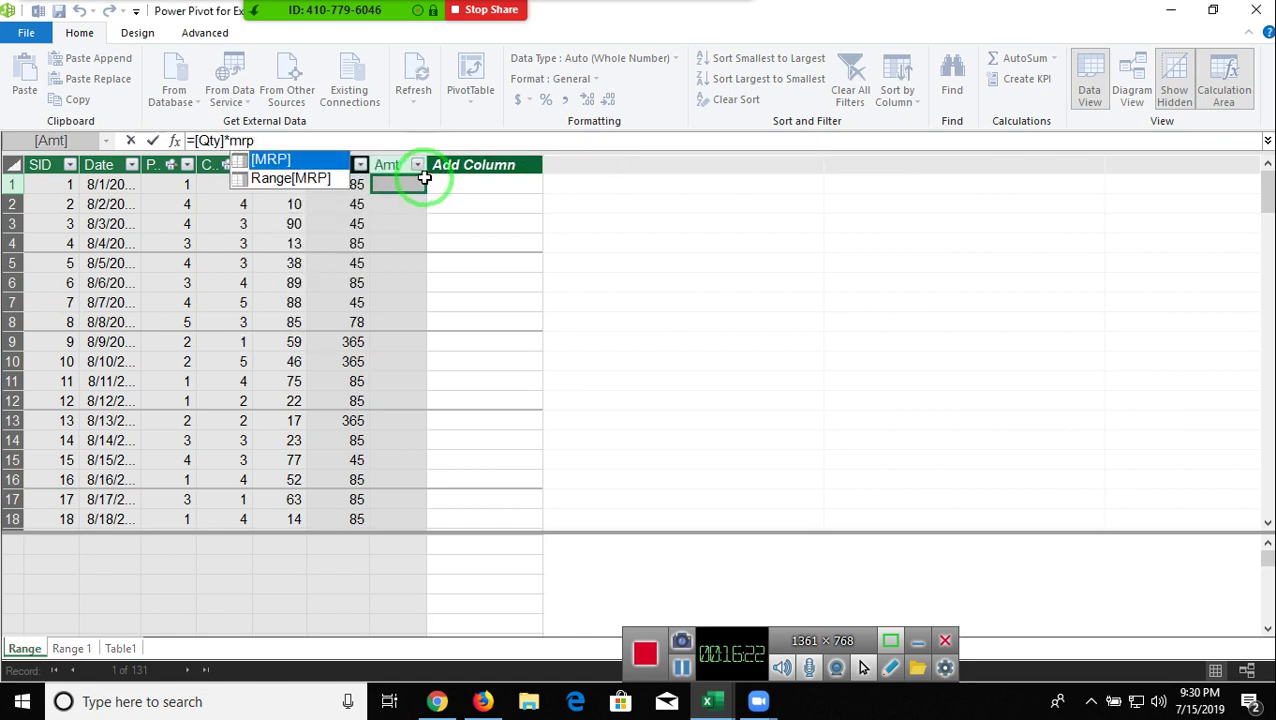
pyautogui.press('Down')
pyautogui.press('Up')
pyautogui.press('Tab')
pyautogui.press('Return')
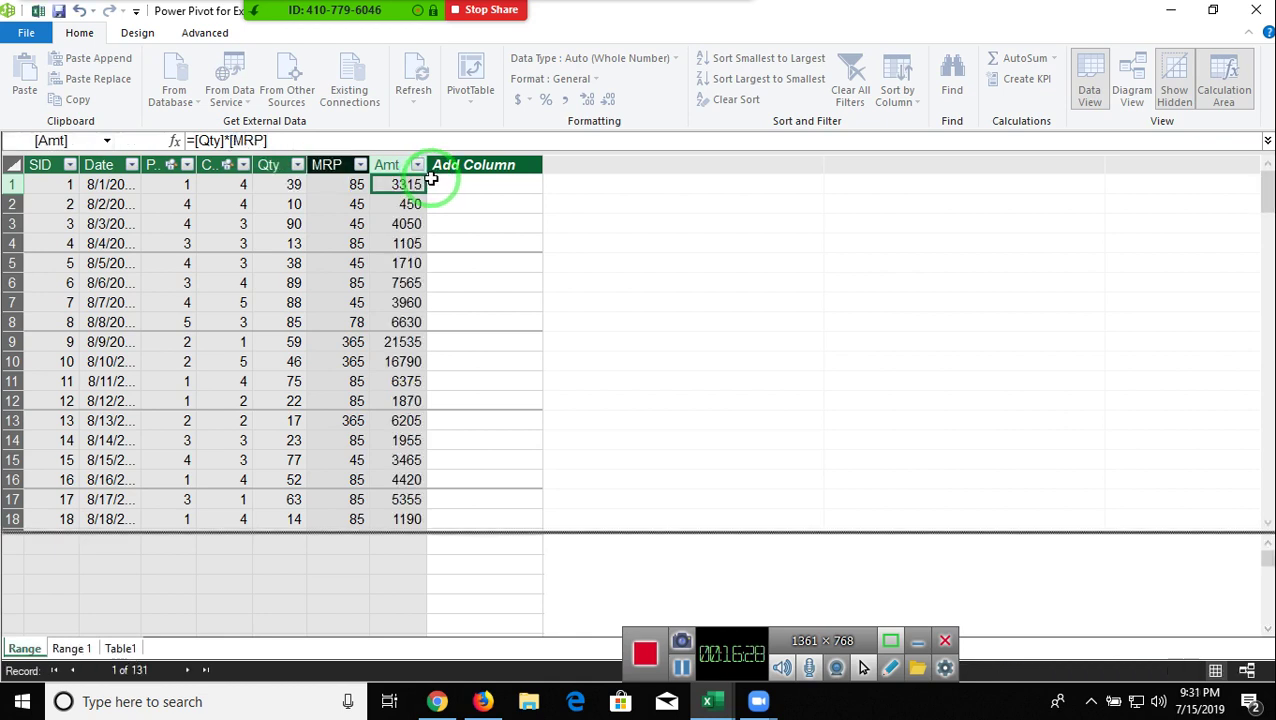
pyautogui.click(445, 188)
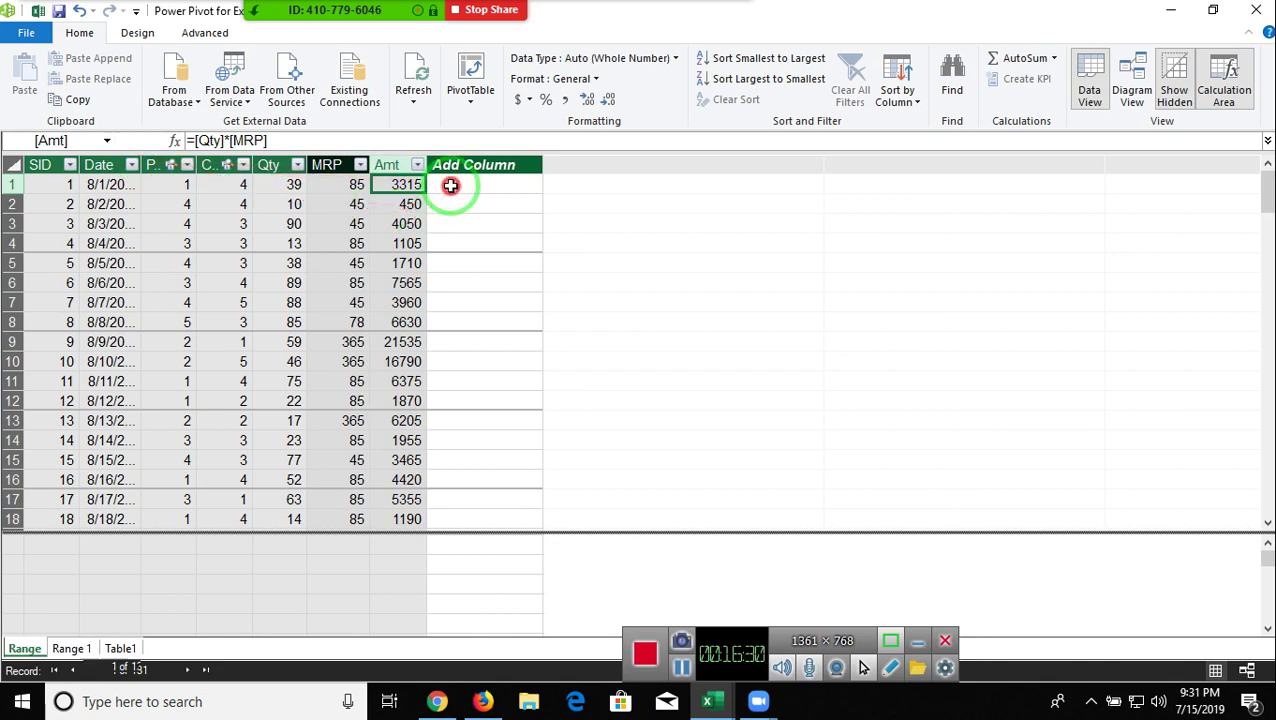
pyautogui.click(174, 142)
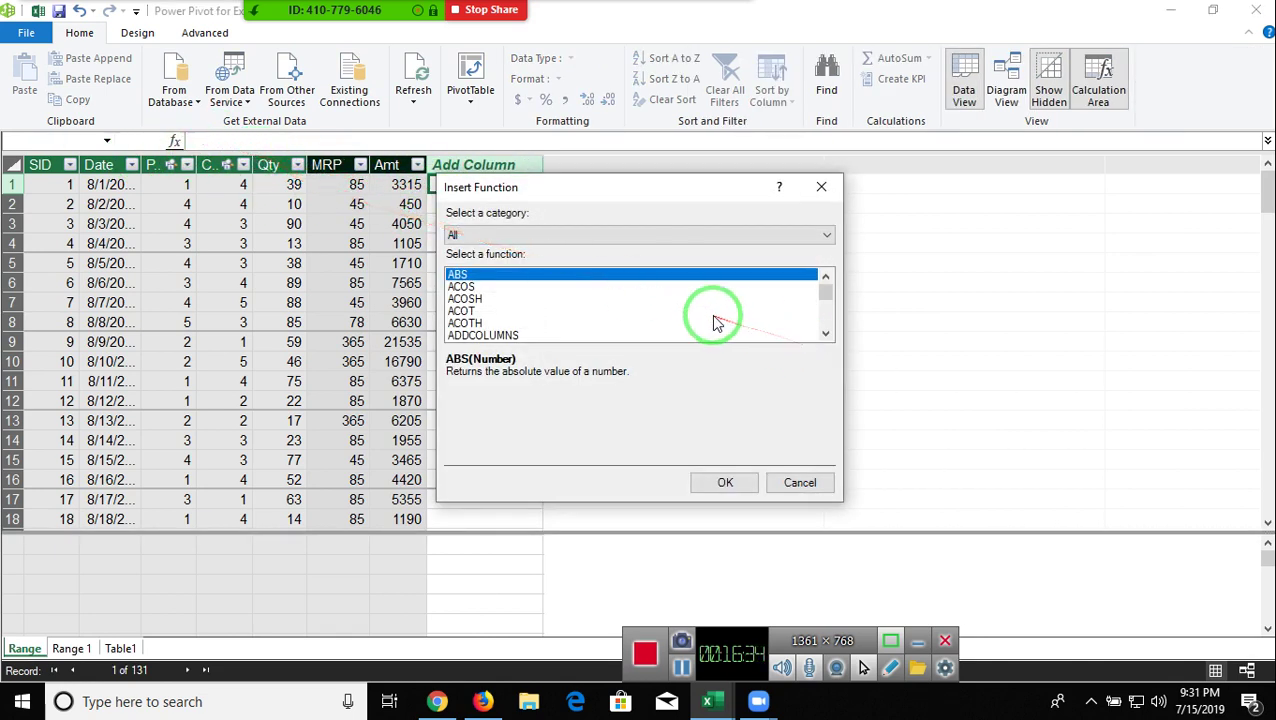
pyautogui.click(505, 335)
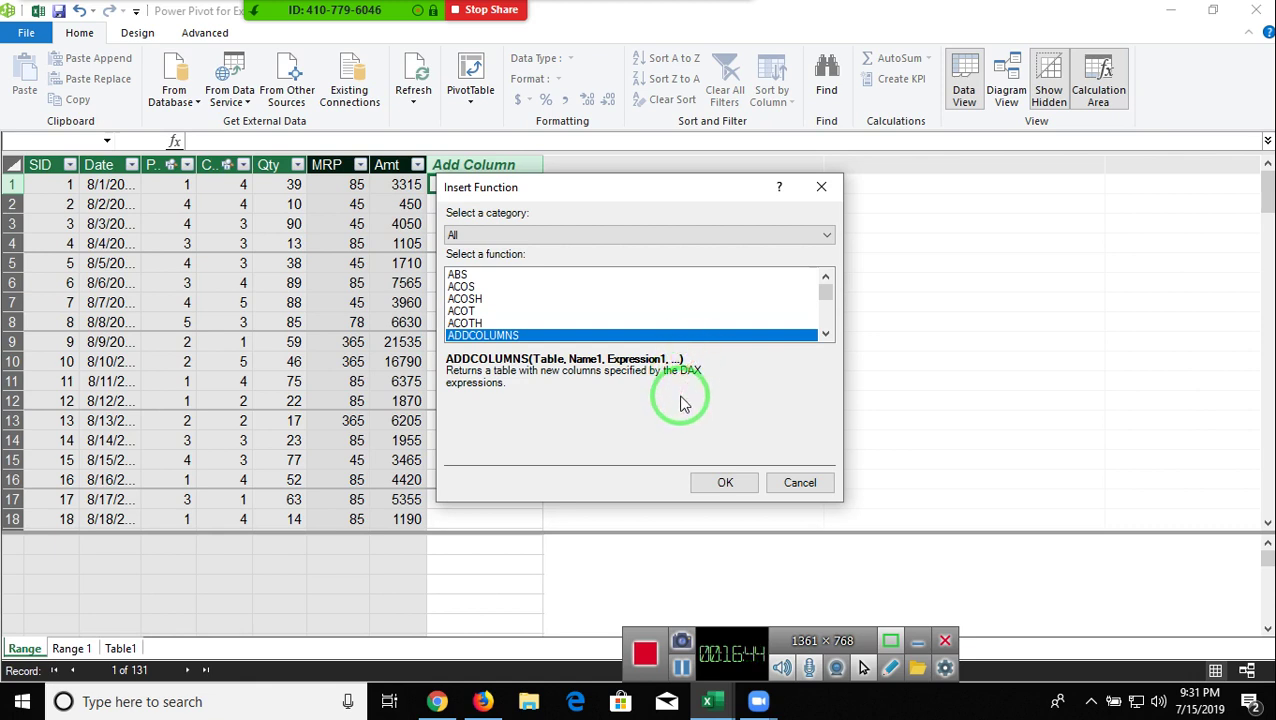
pyautogui.click(826, 336)
pyautogui.click(826, 336)
pyautogui.click(826, 336)
pyautogui.click(826, 336)
pyautogui.click(826, 336)
pyautogui.click(826, 336)
pyautogui.click(826, 336)
pyautogui.click(826, 336)
pyautogui.click(826, 336)
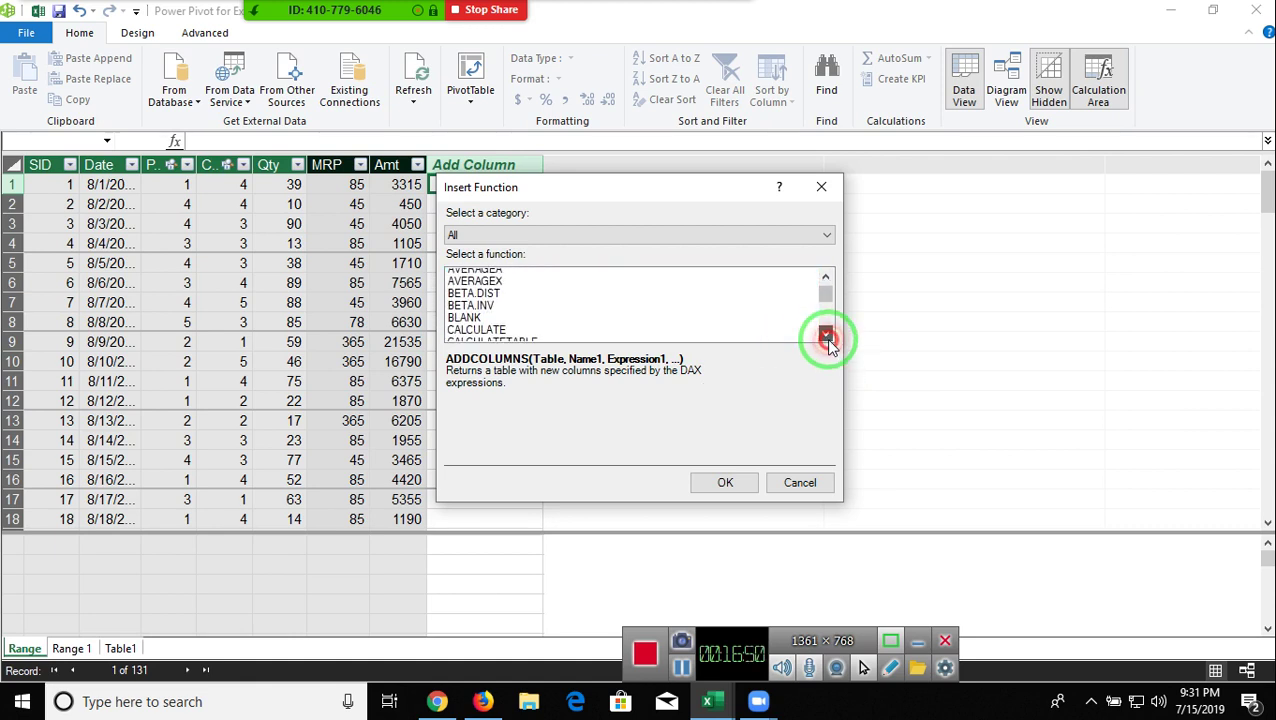
pyautogui.click(545, 312)
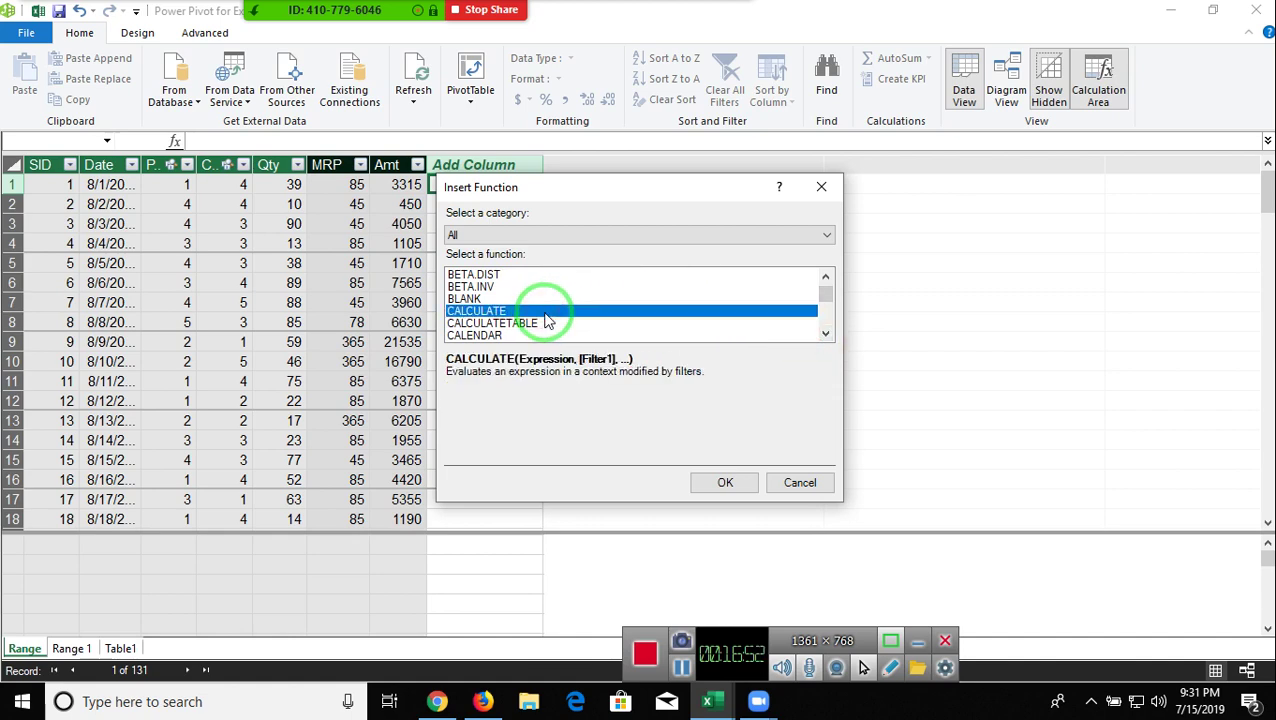
pyautogui.press('Down')
pyautogui.press('Down')
pyautogui.press('Down')
pyautogui.press('Down')
pyautogui.press('Down')
pyautogui.press('Down')
pyautogui.press('Down')
pyautogui.press('Down')
pyautogui.press('Down')
pyautogui.press('Down')
pyautogui.press('Down')
pyautogui.press('Down')
pyautogui.press('Down')
pyautogui.press('Down')
pyautogui.press('Down')
pyautogui.press('Down')
pyautogui.press('Down')
pyautogui.press('Down')
pyautogui.press('Down')
pyautogui.press('Down')
pyautogui.press('Down')
pyautogui.press('Down')
pyautogui.press('Down')
pyautogui.press('Down')
pyautogui.press('Down')
pyautogui.press('Down')
pyautogui.press('Down')
pyautogui.press('Down')
pyautogui.press('Down')
pyautogui.press('Down')
pyautogui.press('Down')
pyautogui.press('Down')
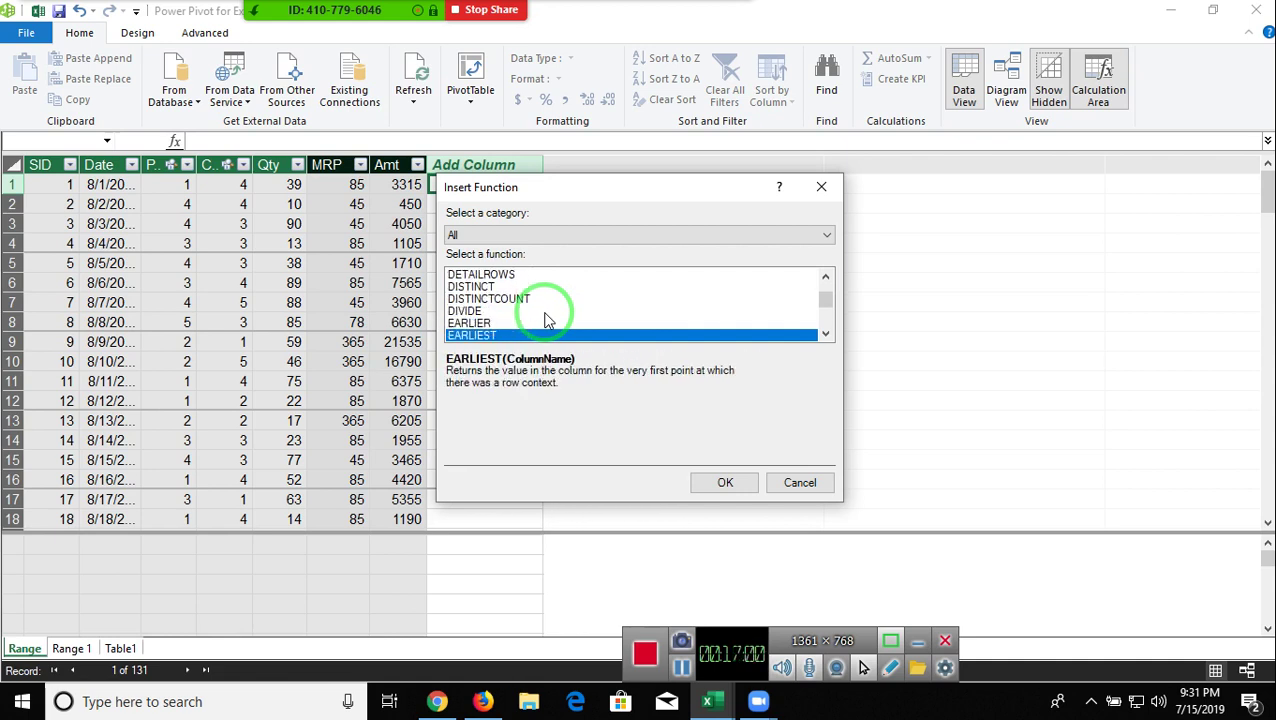
pyautogui.press('Down')
pyautogui.press('Down')
pyautogui.press('Down')
pyautogui.press('Down')
pyautogui.press('Down')
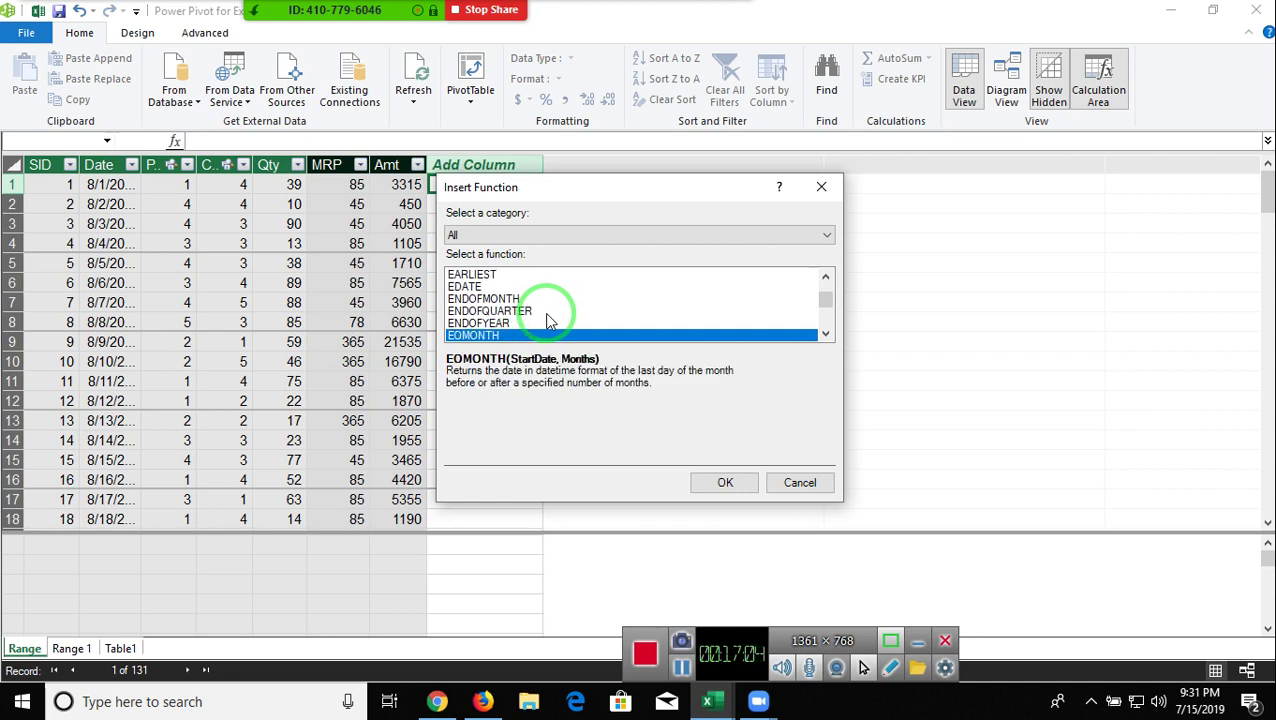
pyautogui.click(821, 186)
pyautogui.click(405, 263)
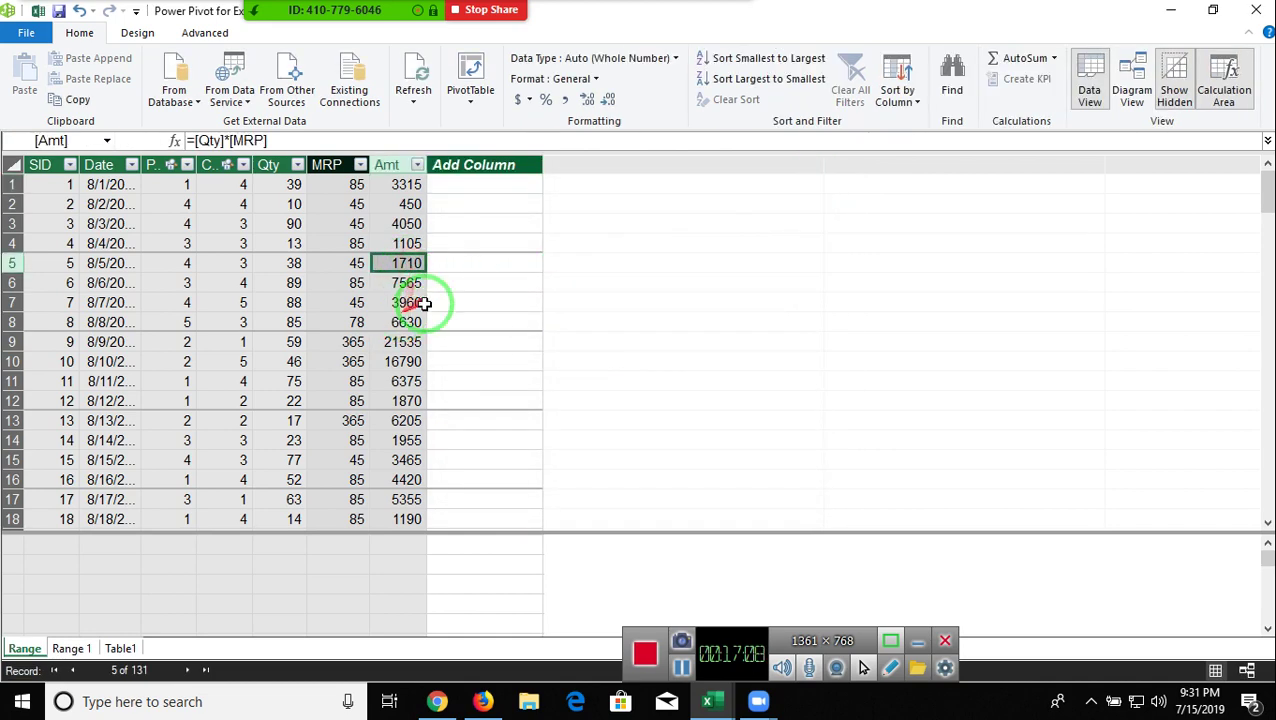
pyautogui.click(468, 66)
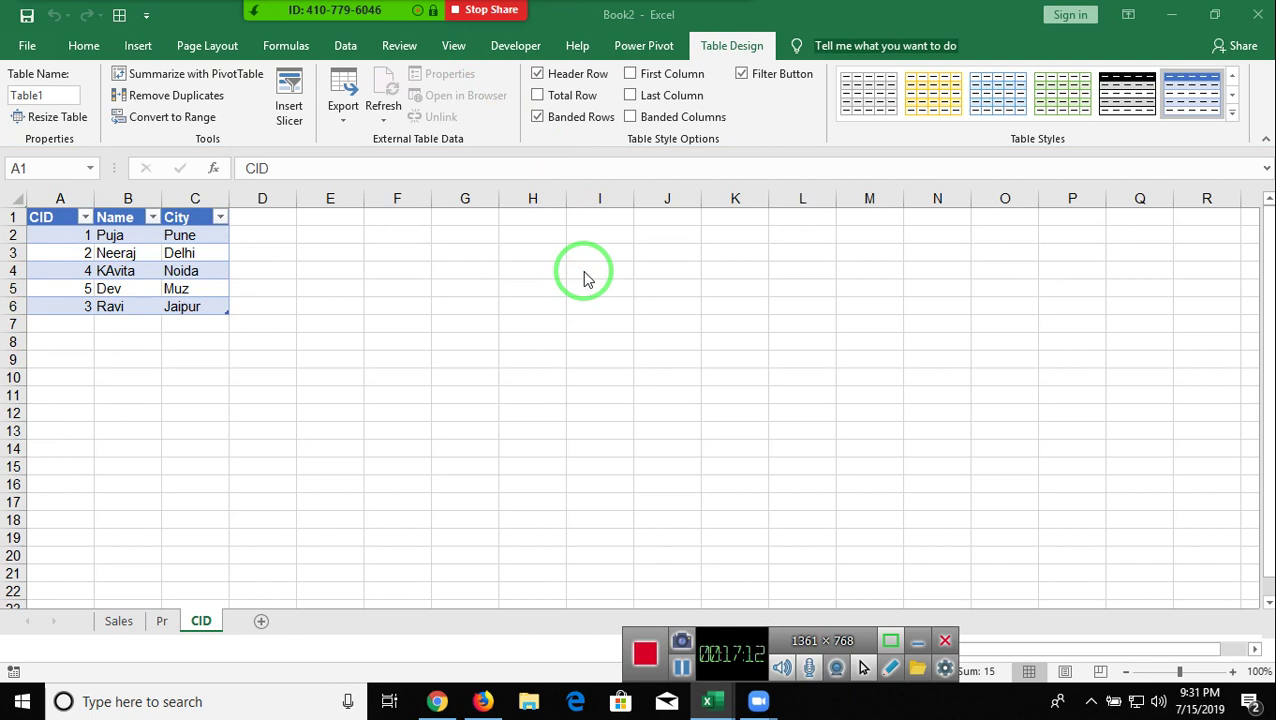
# Create the PivotTable with Amt in Values and product Name in Rows
pyautogui.click(669, 396)
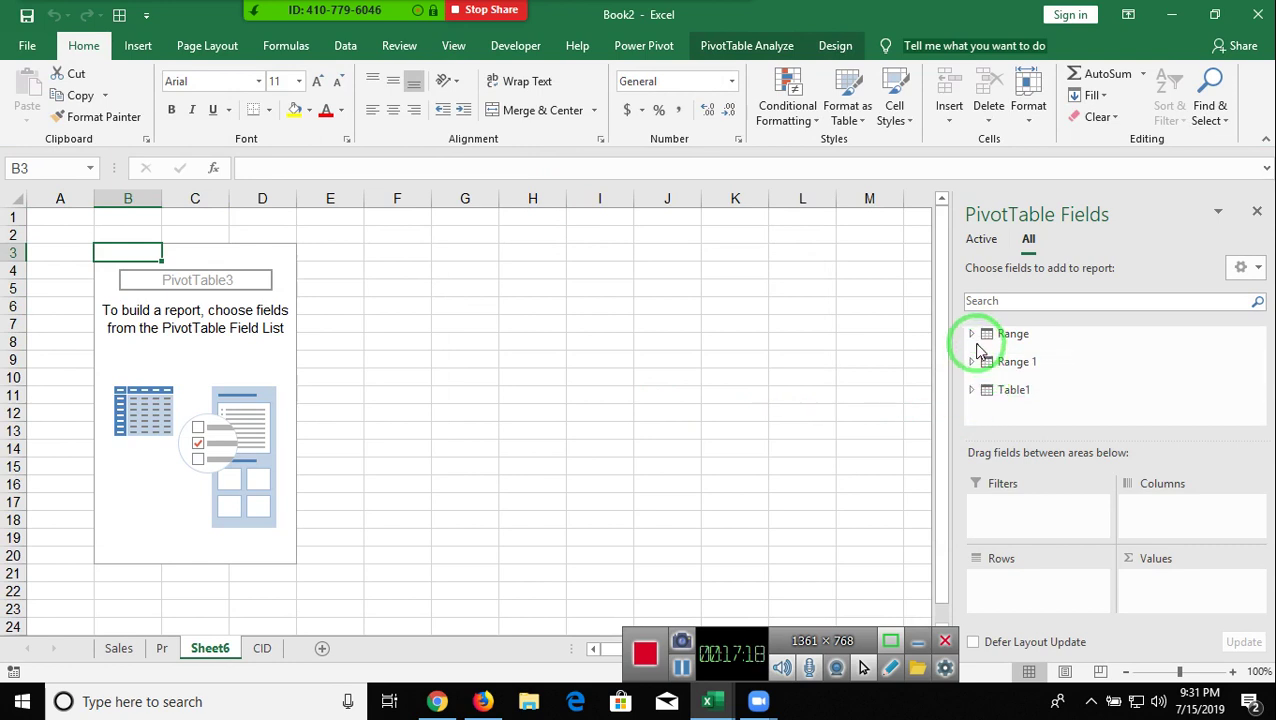
pyautogui.click(975, 335)
pyautogui.scroll(-3, 1048, 396)
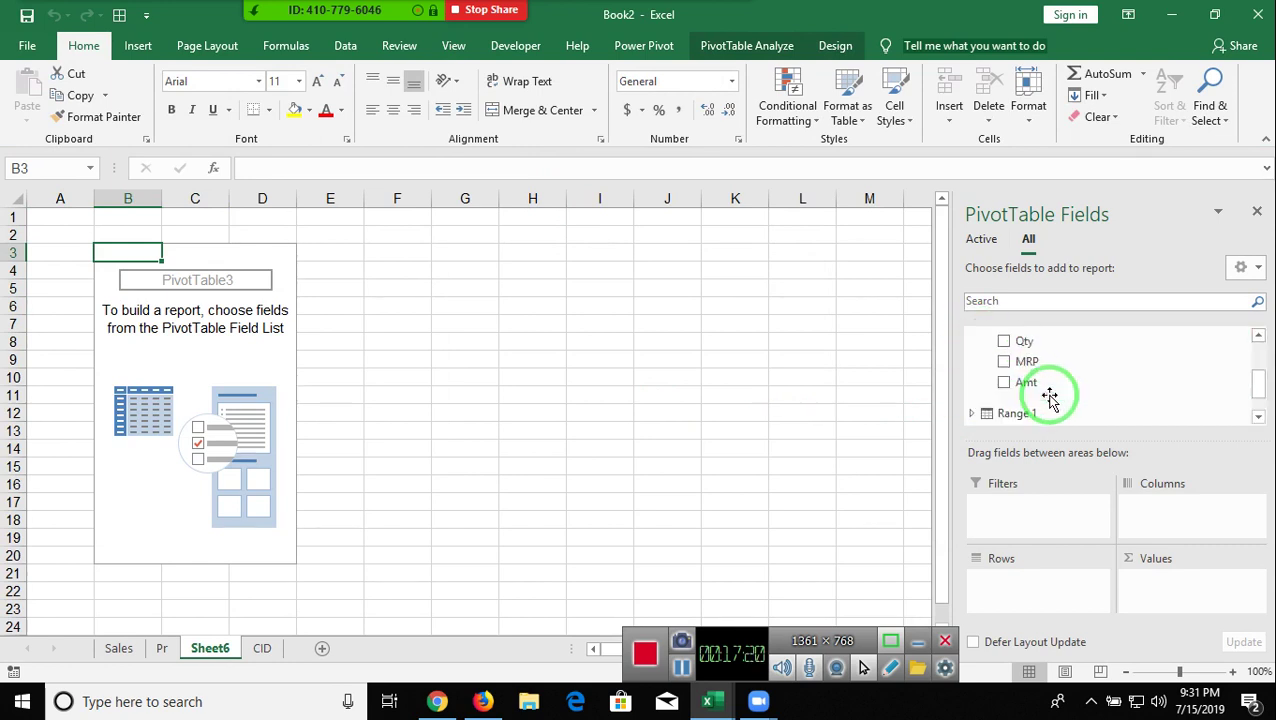
pyautogui.moveTo(1042, 385)
pyautogui.mouseDown()
pyautogui.moveTo(1152, 510)
pyautogui.moveTo(973, 415)
pyautogui.mouseUp()
pyautogui.click(974, 415)
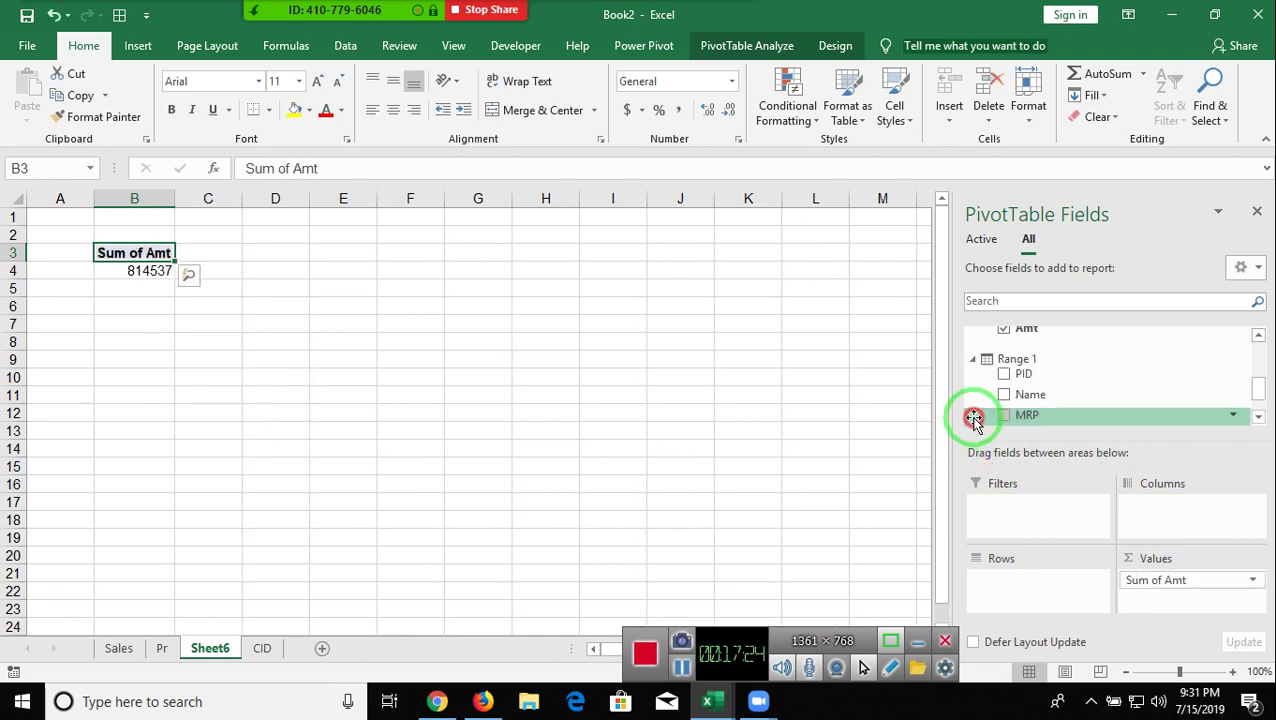
pyautogui.moveTo(1030, 394); pyautogui.dragTo(1010, 562)
# Add Table1's City as pivot columns and customer Name as a report filter
pyautogui.scroll(-1, 1017, 393)
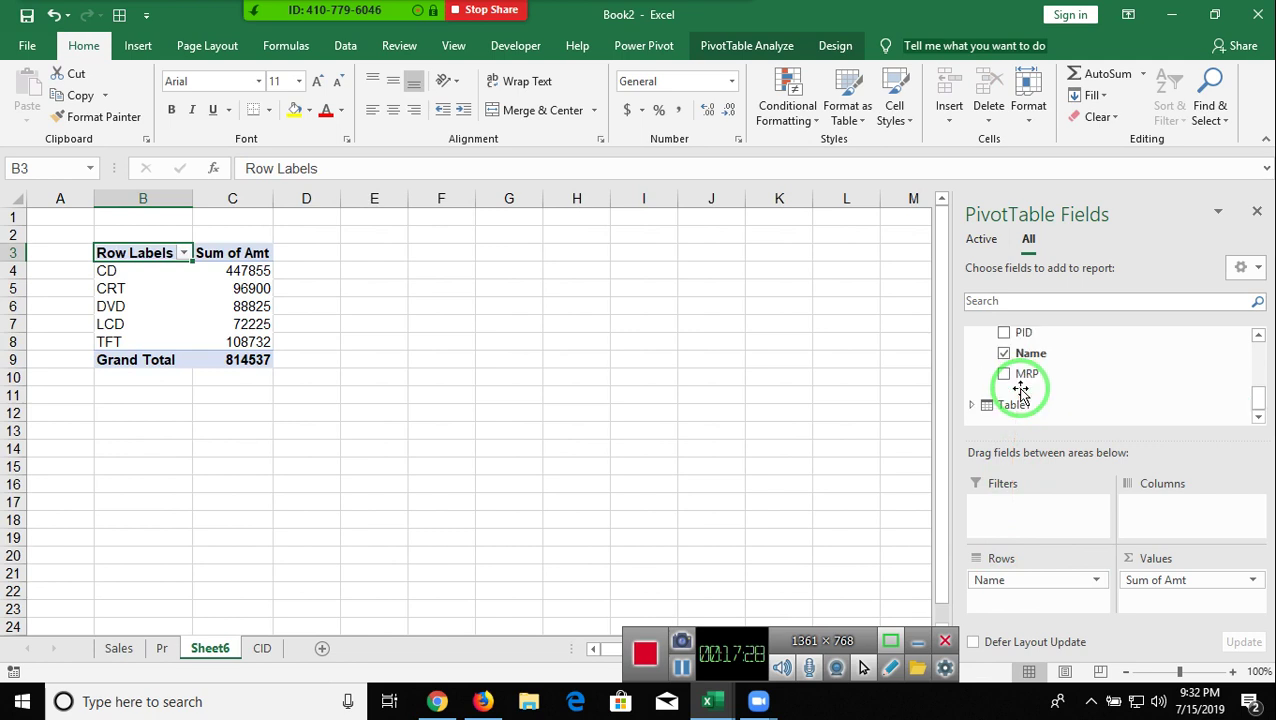
pyautogui.click(972, 405)
pyautogui.scroll(-1, 960, 407)
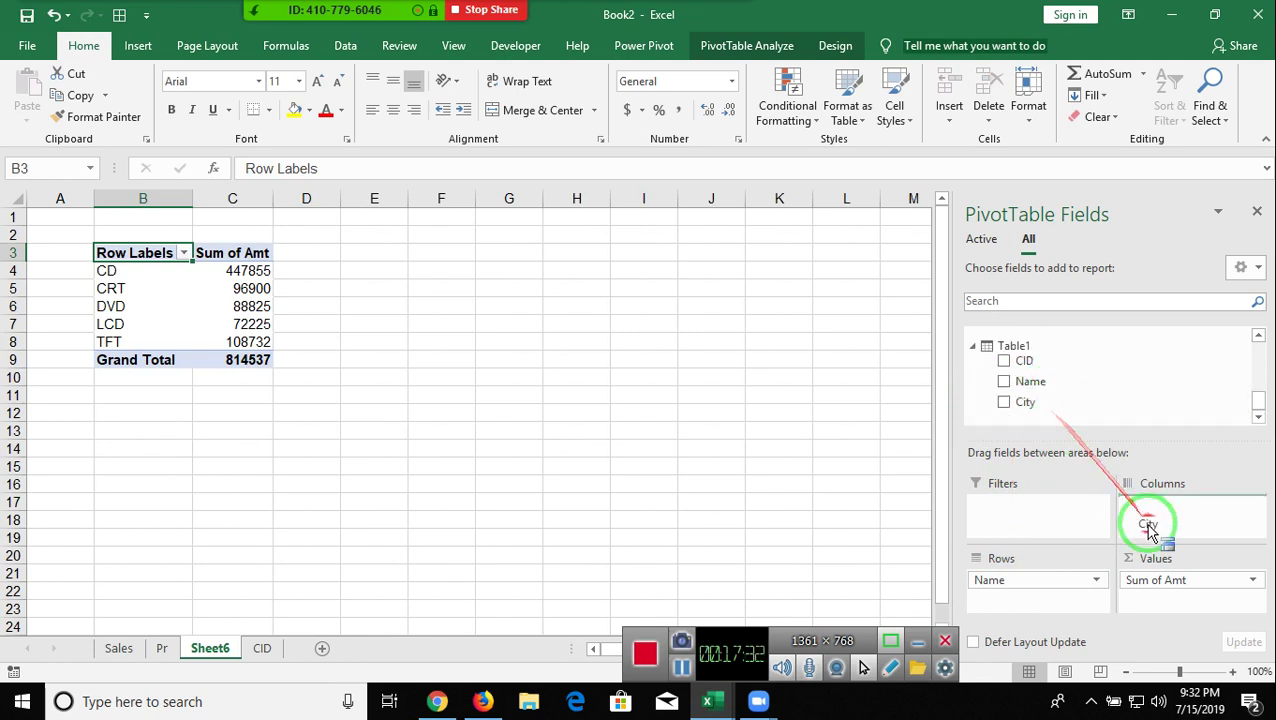
pyautogui.moveTo(1055, 398); pyautogui.dragTo(1150, 530)
pyautogui.moveTo(1030, 381); pyautogui.dragTo(1054, 527)
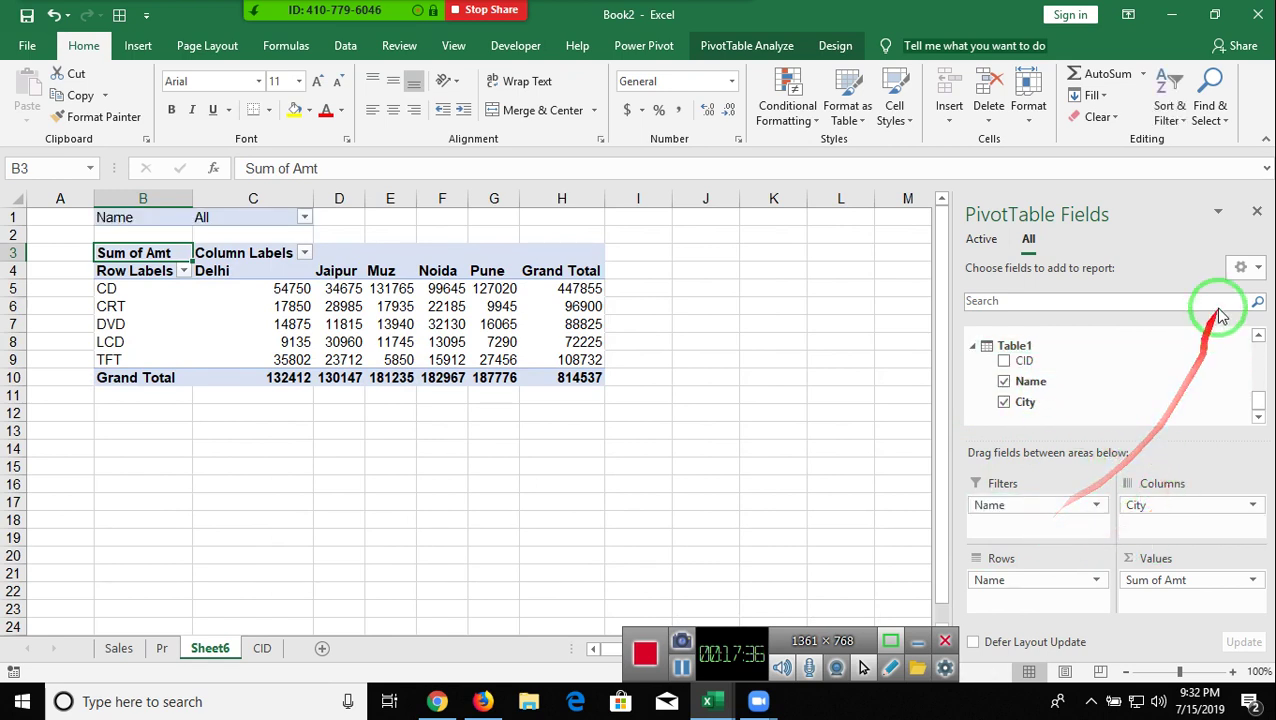
pyautogui.click(1257, 212)
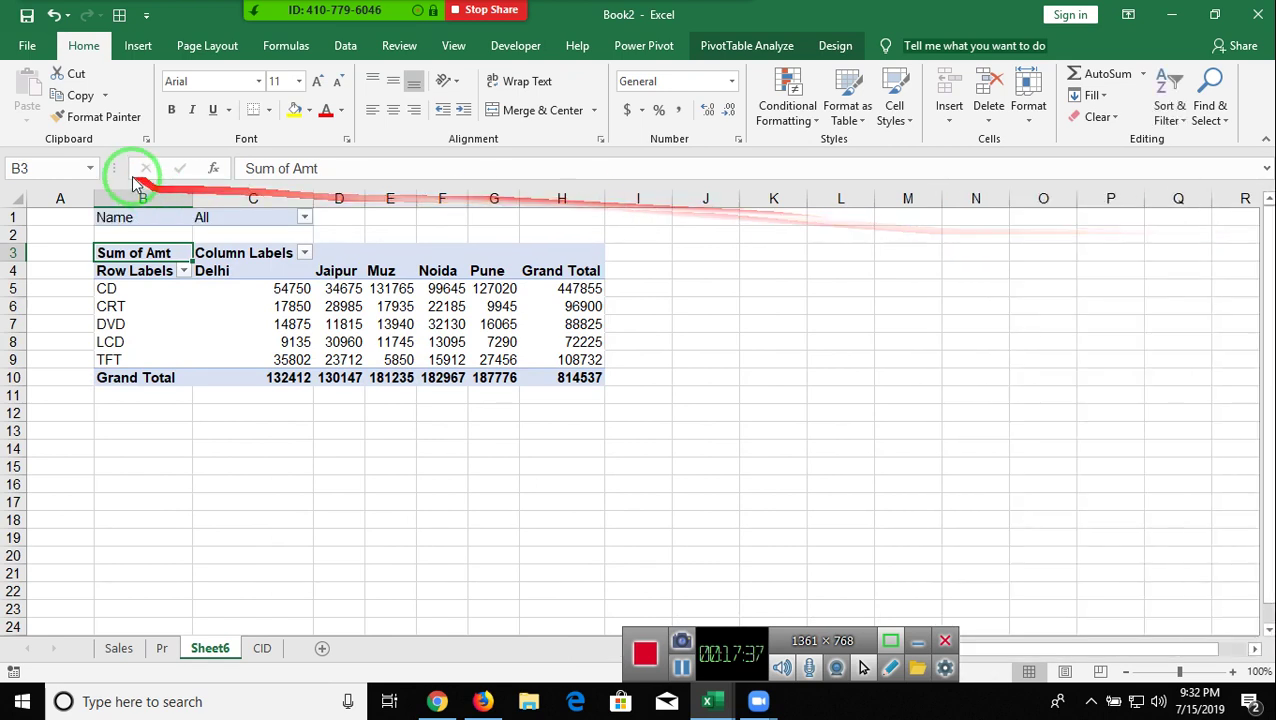
pyautogui.click(140, 46)
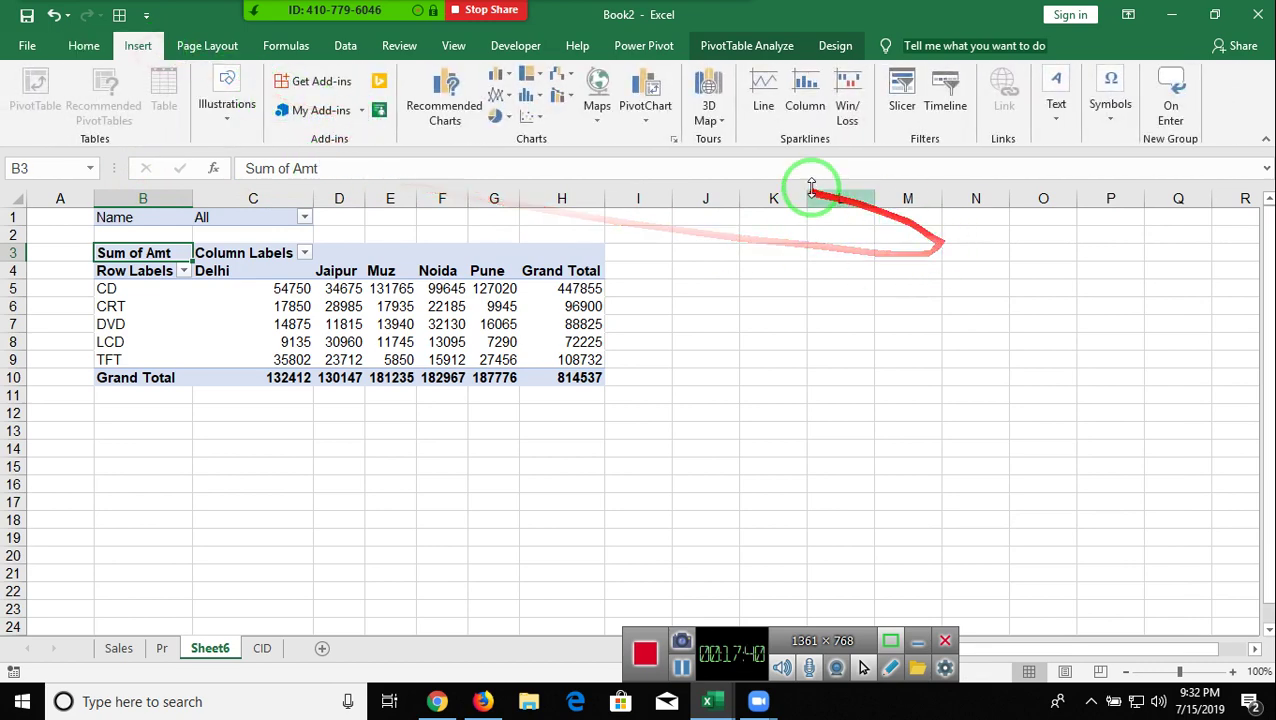
# Insert a slicer for Table1's Name field and place it beside the pivot near column J
pyautogui.click(905, 95)
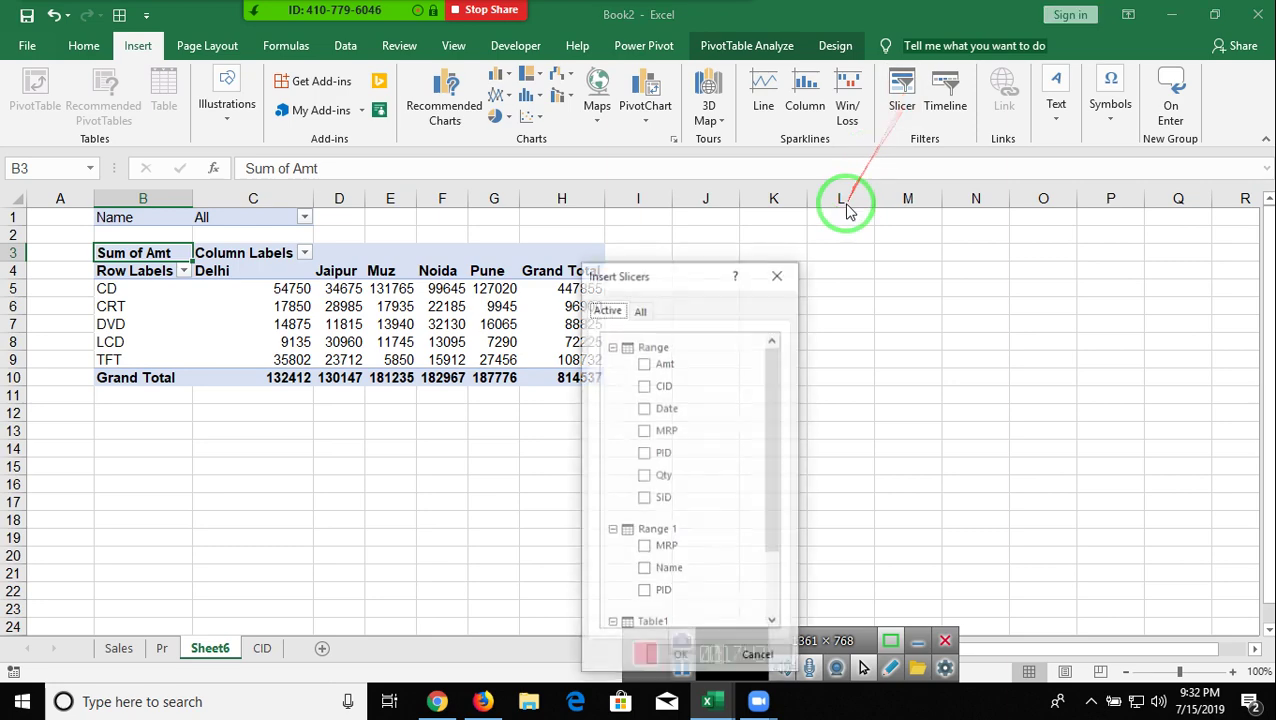
pyautogui.moveTo(781, 413); pyautogui.dragTo(785, 480)
pyautogui.click(644, 598)
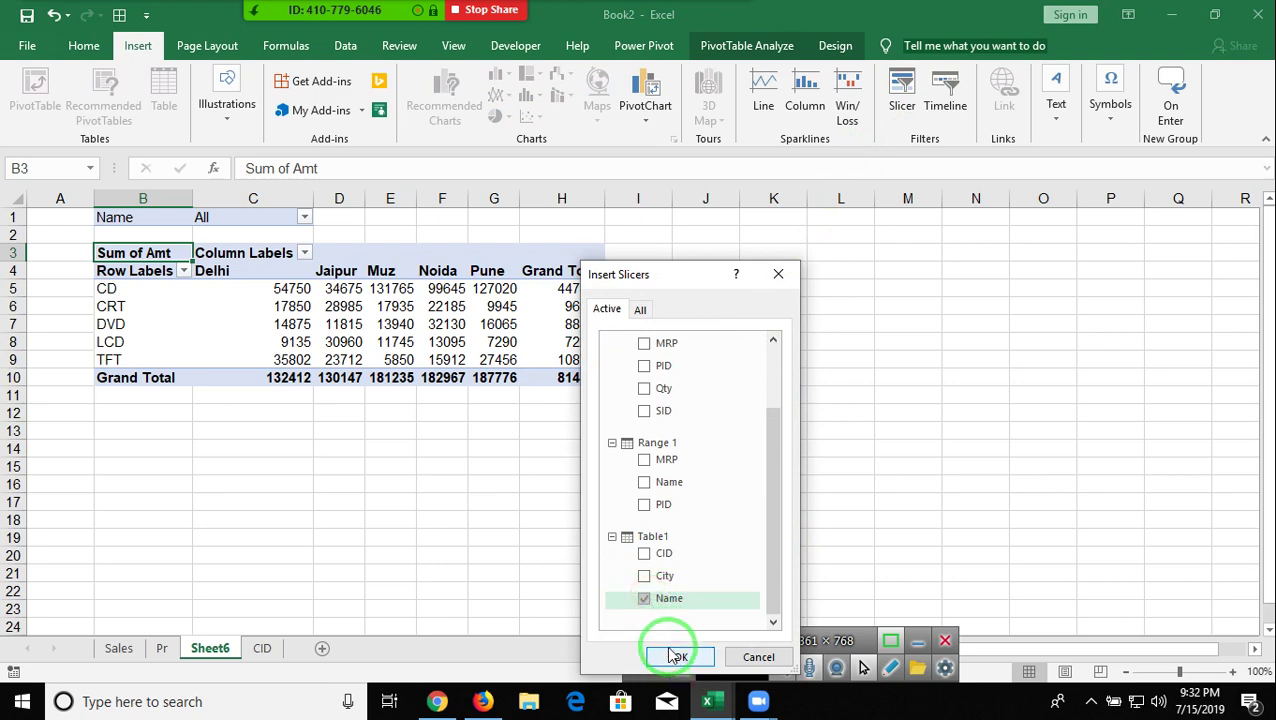
pyautogui.click(676, 658)
pyautogui.moveTo(656, 314)
pyautogui.mouseDown()
pyautogui.moveTo(763, 245)
pyautogui.moveTo(763, 230)
pyautogui.mouseUp()
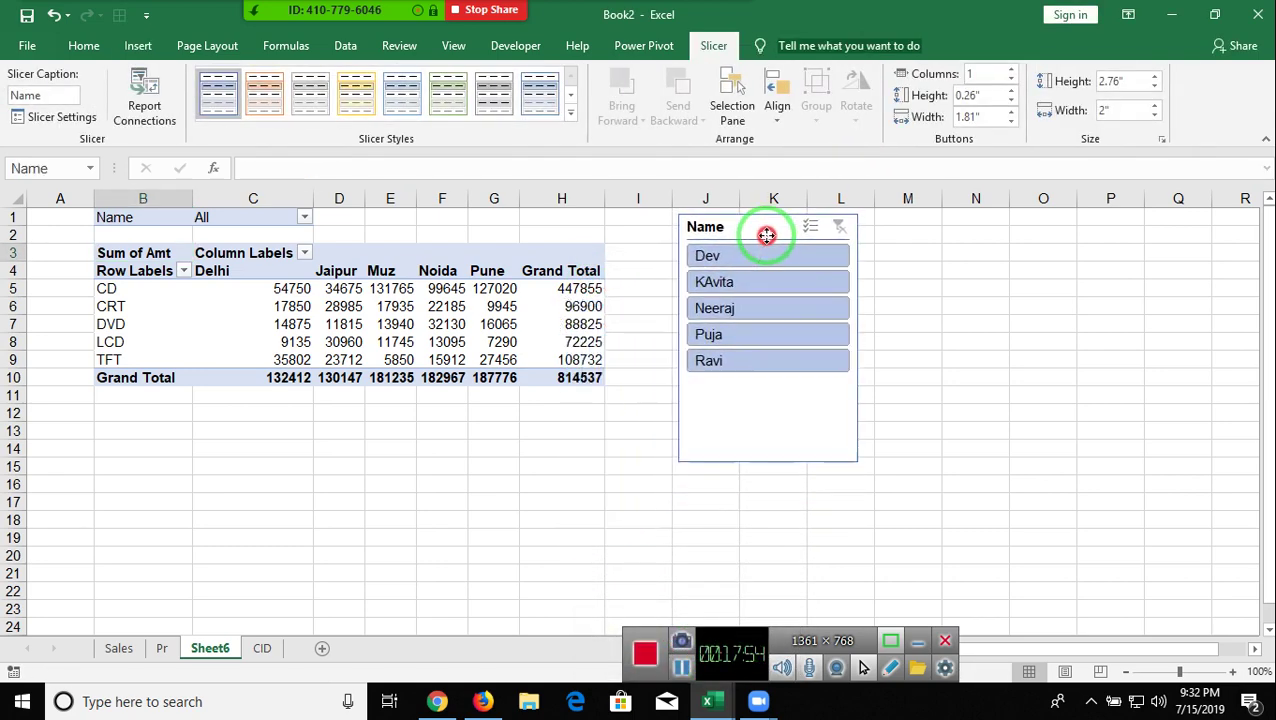
# Test the Name slicer on each of the four customers, then clear its filter and minimize Excel
pyautogui.click(763, 254)
pyautogui.click(760, 283)
pyautogui.click(758, 312)
pyautogui.click(762, 333)
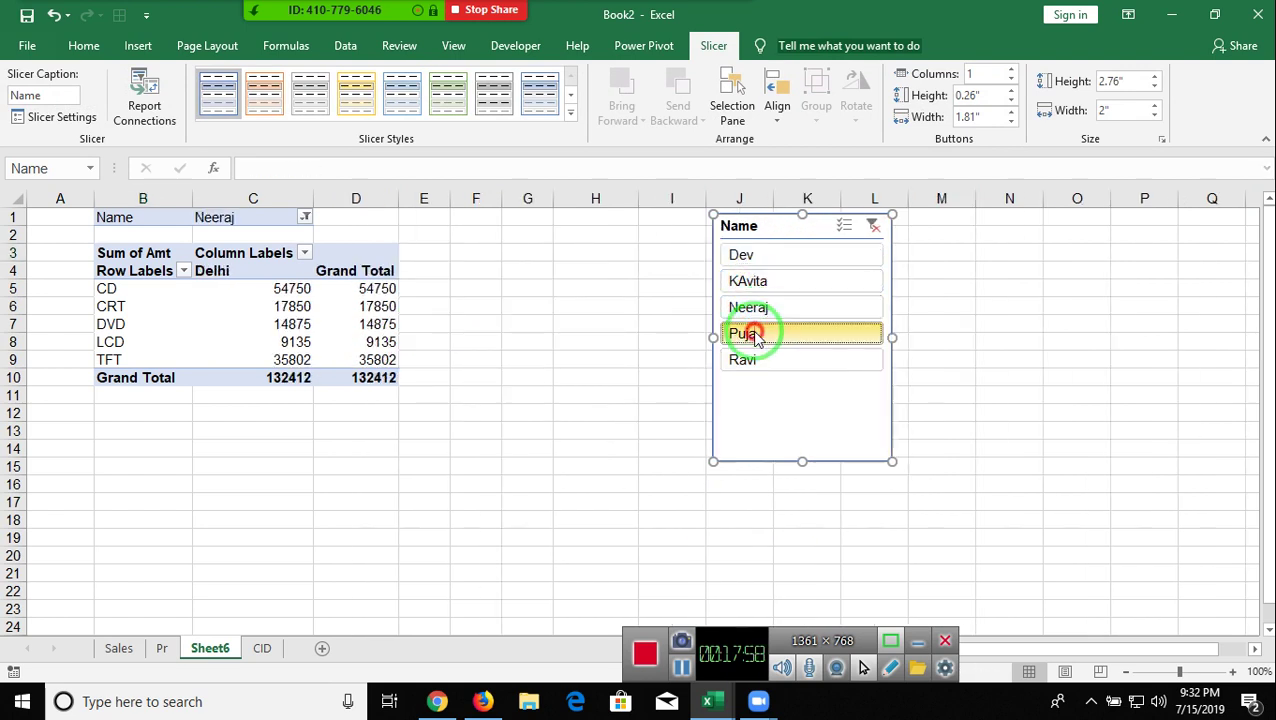
pyautogui.click(750, 308)
pyautogui.click(748, 281)
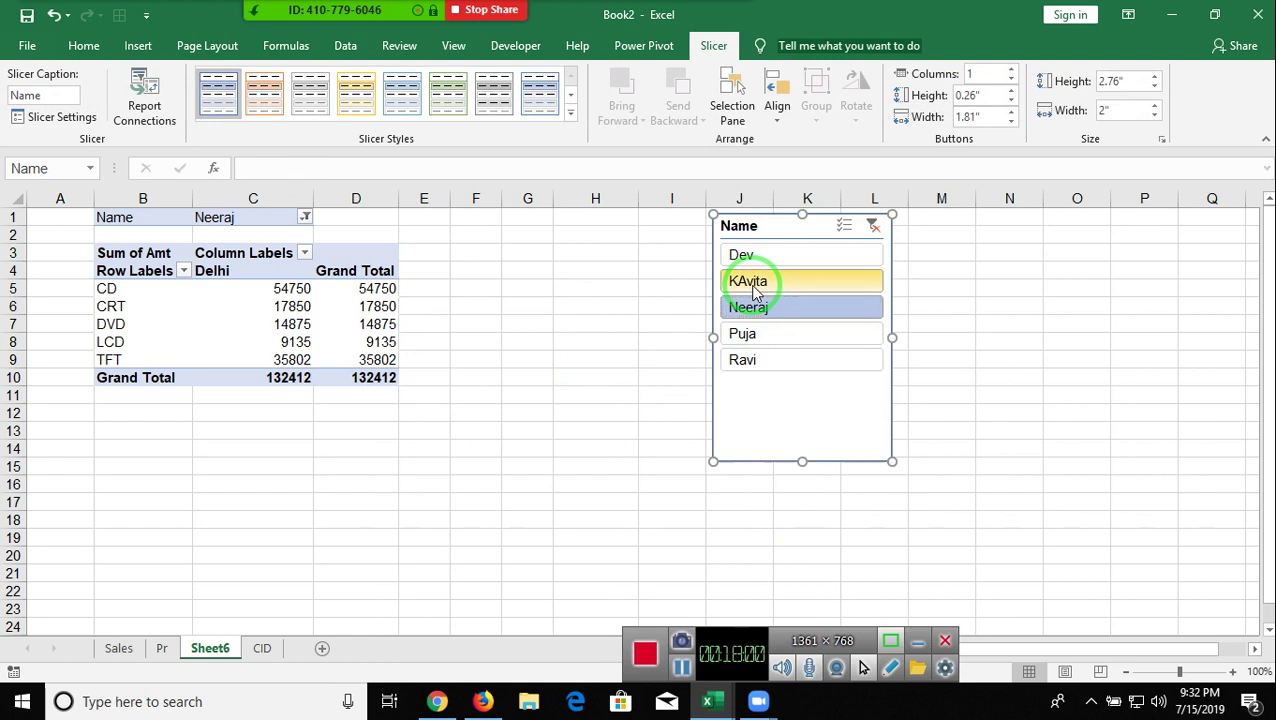
pyautogui.click(742, 256)
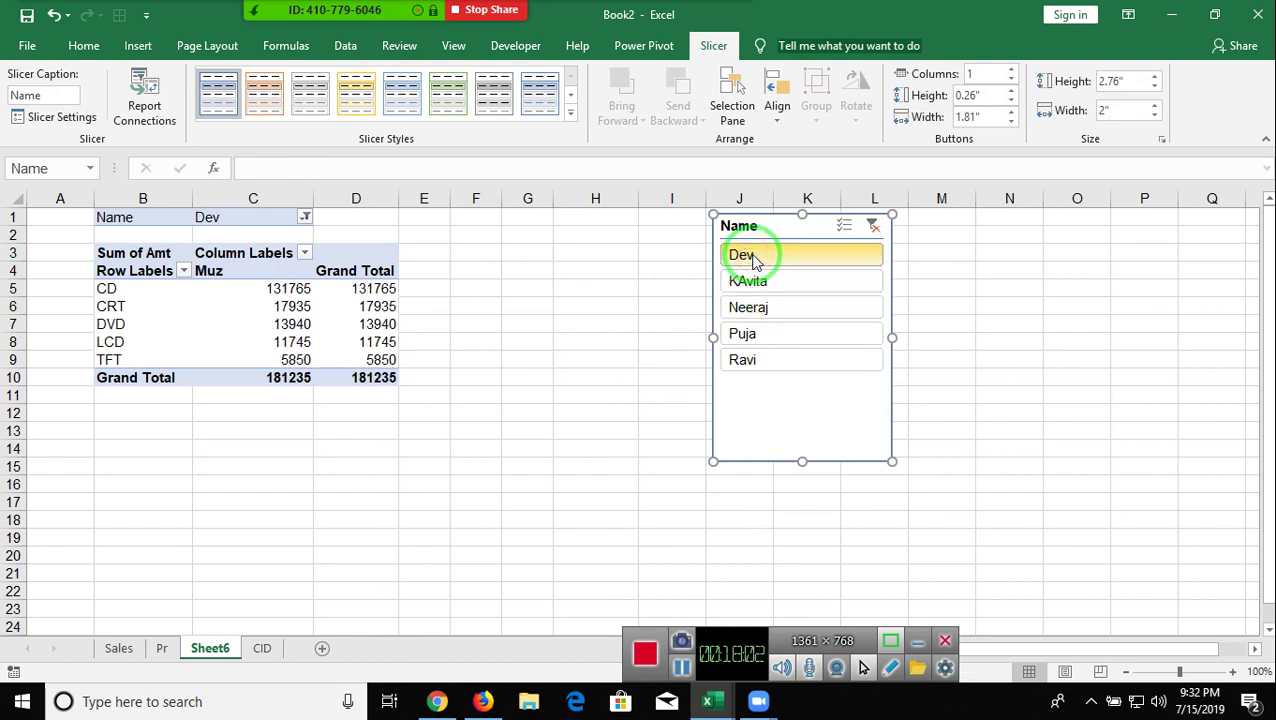
pyautogui.click(872, 235)
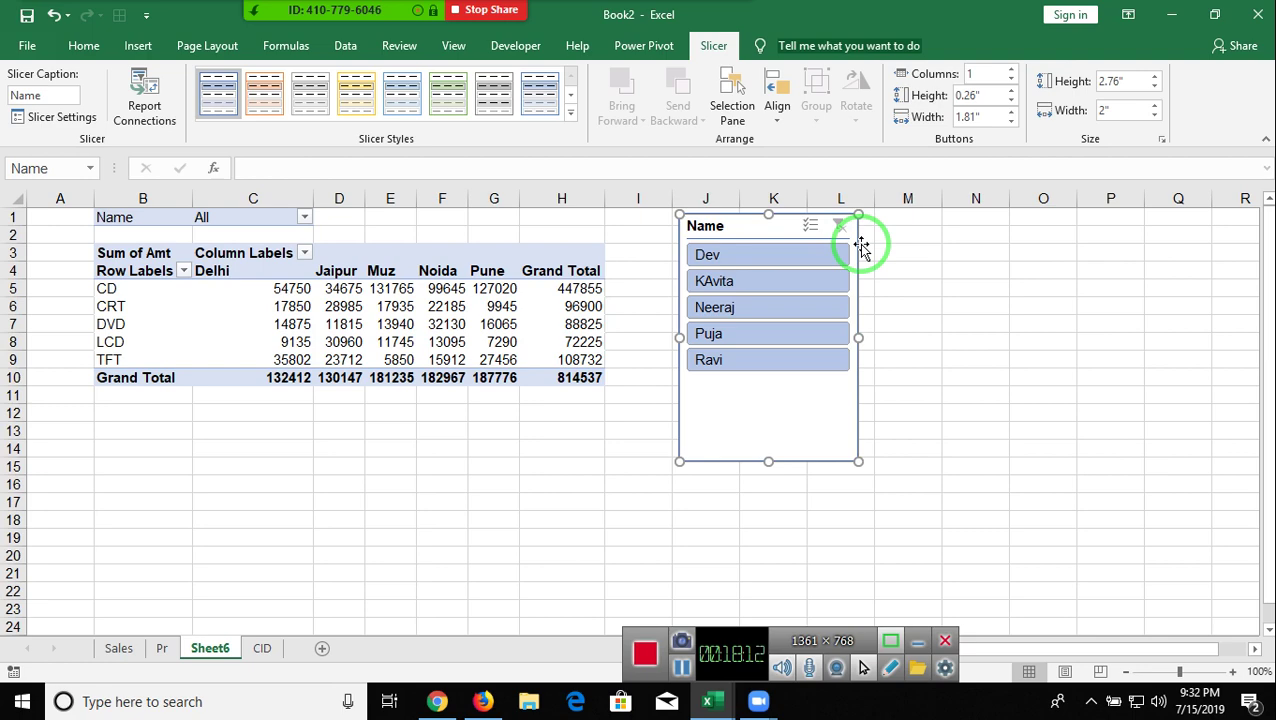
pyautogui.press('super+d')
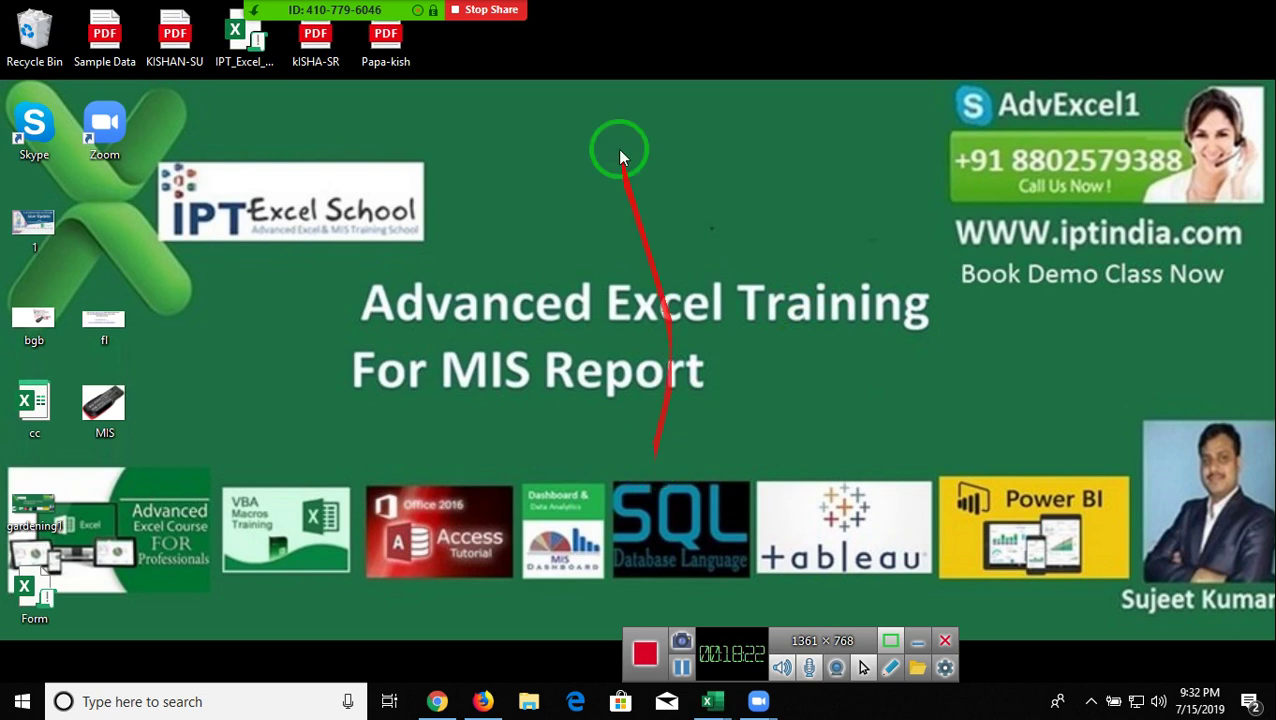
# Minimize the Power Pivot window and stop sharing the screen in Zoom
pyautogui.moveTo(440, 12)
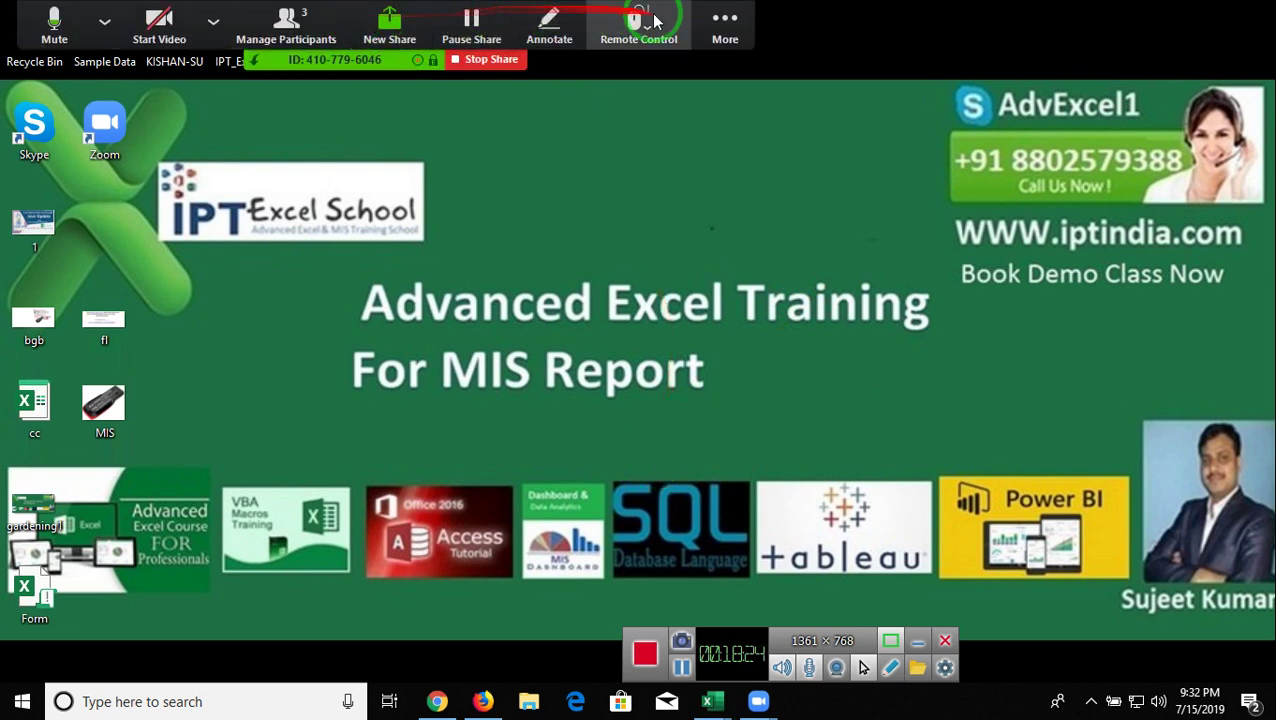
pyautogui.click(725, 37)
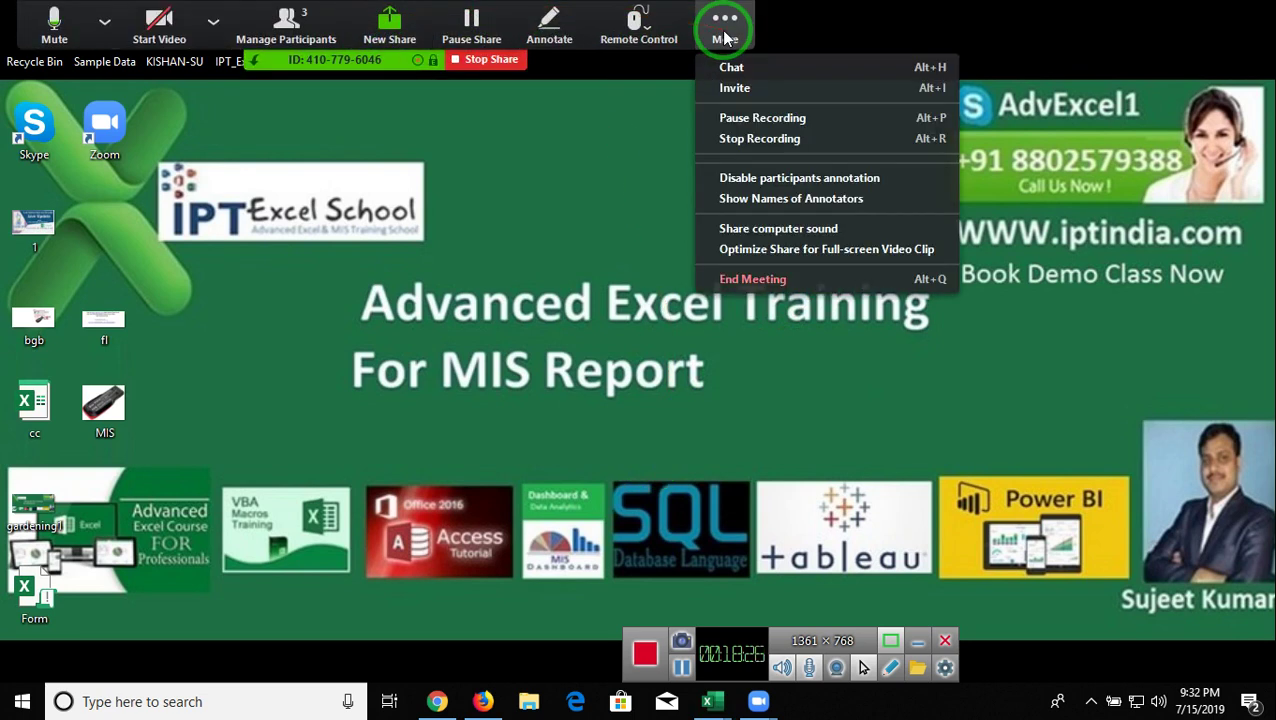
pyautogui.click(490, 207)
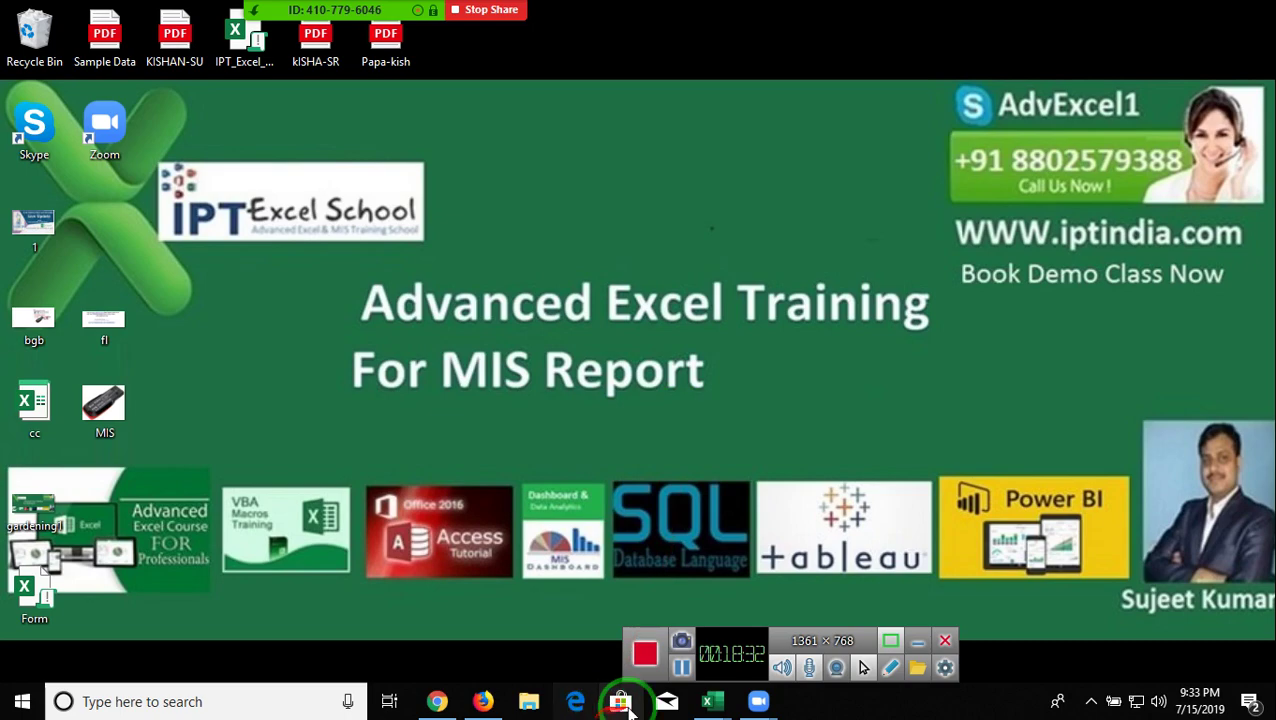
pyautogui.moveTo(708, 705)
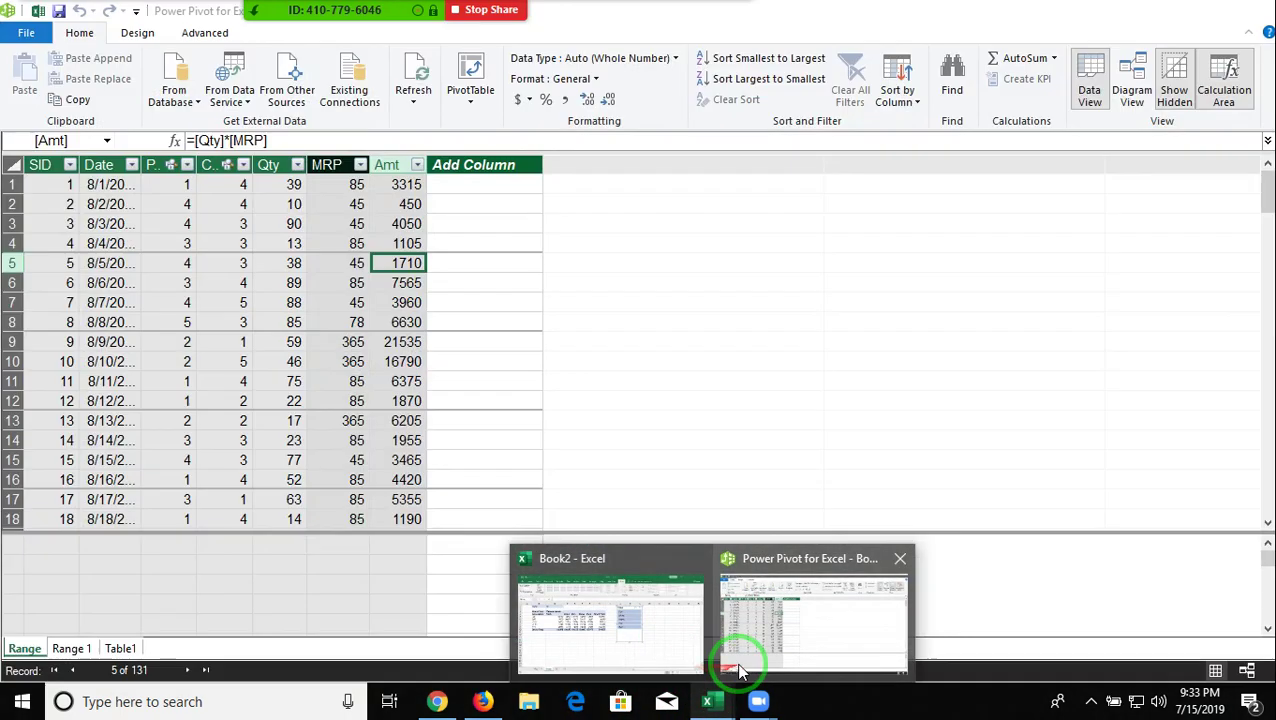
pyautogui.click(740, 668)
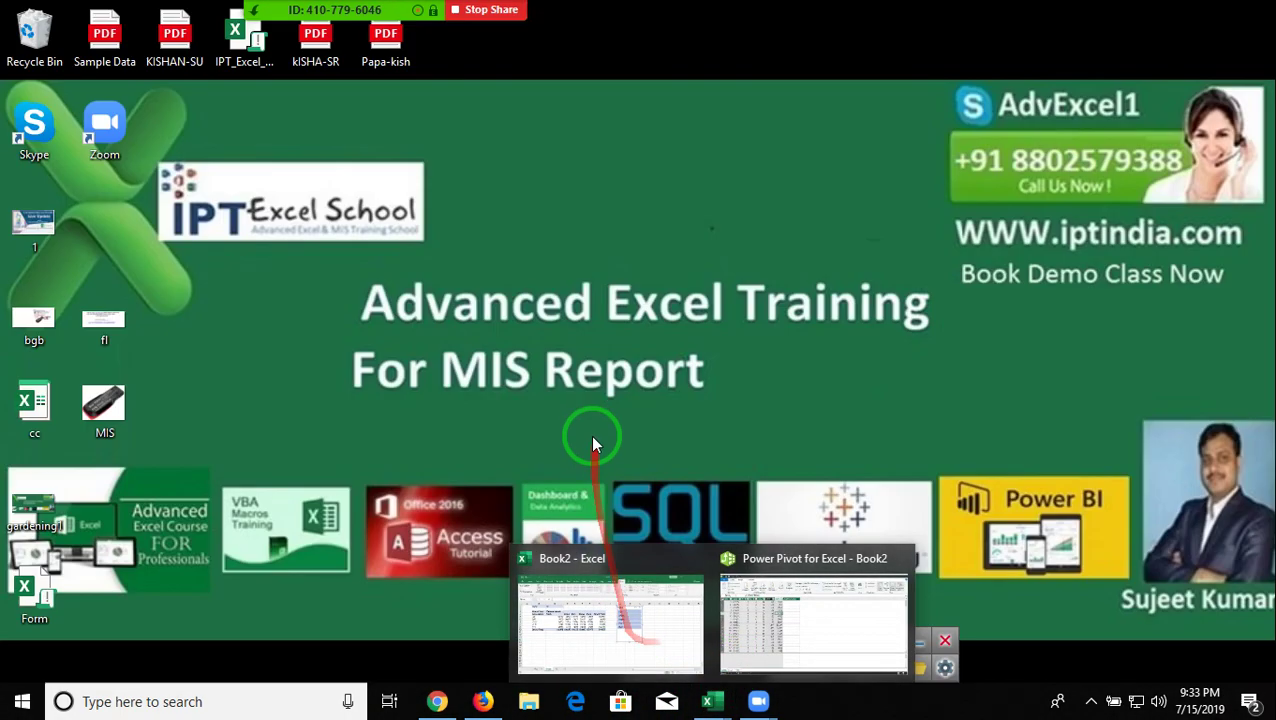
pyautogui.moveTo(365, 10)
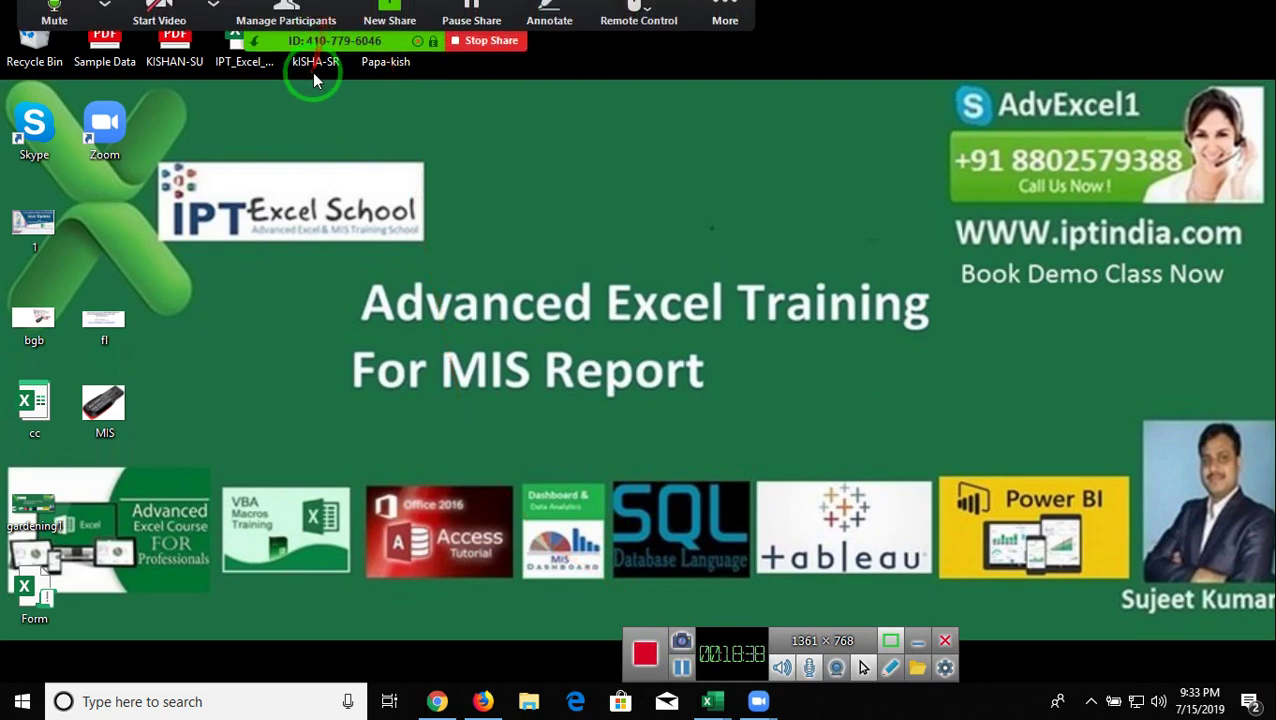
pyautogui.click(509, 62)
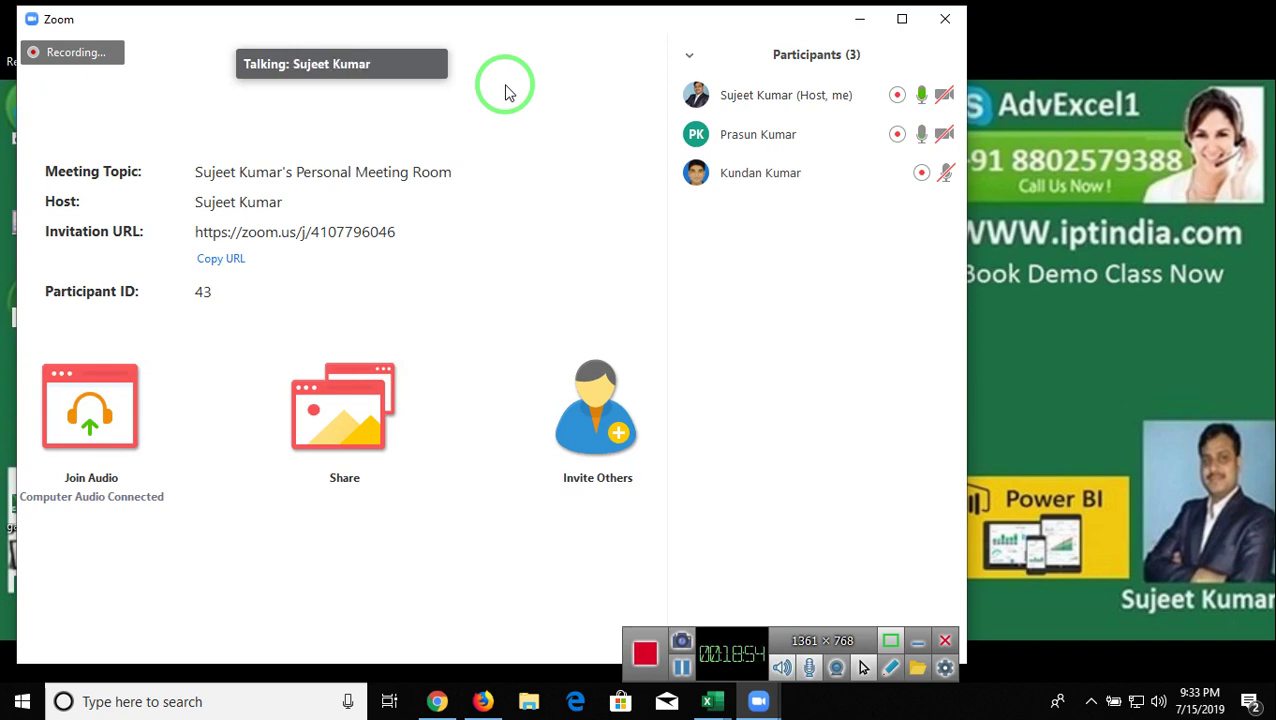
pyautogui.moveTo(503, 97)
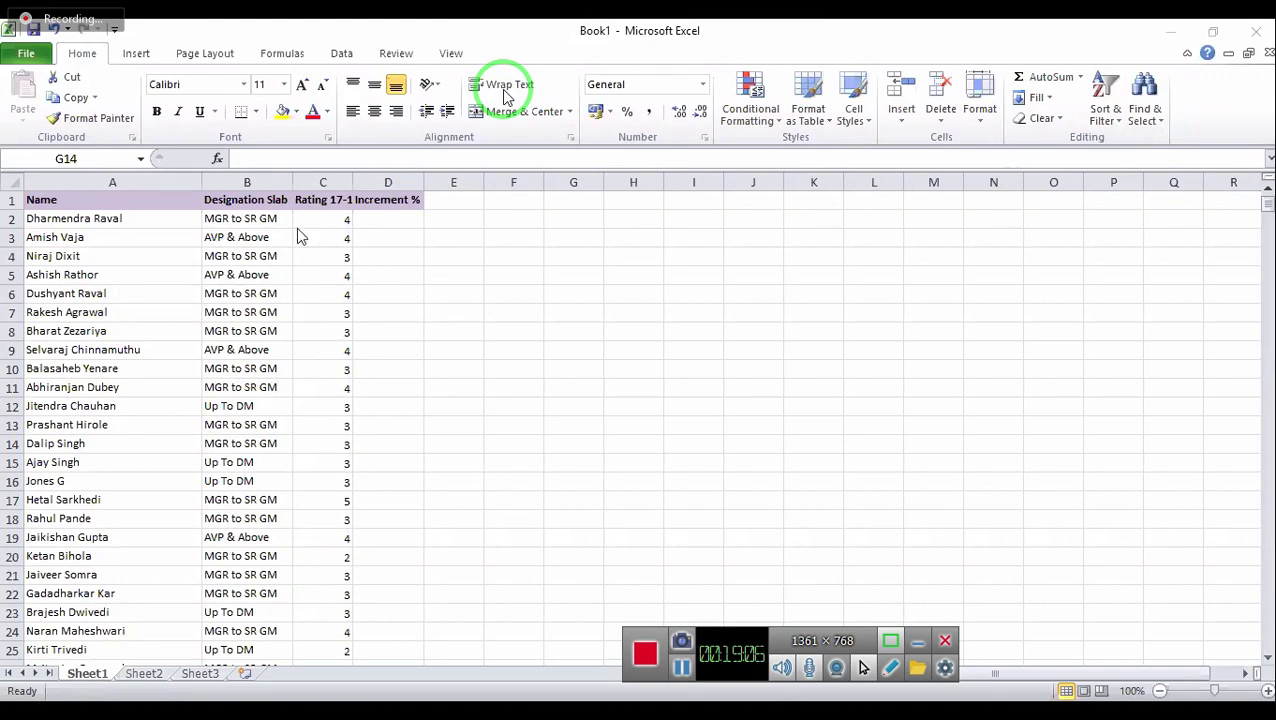
pyautogui.click(297, 226)
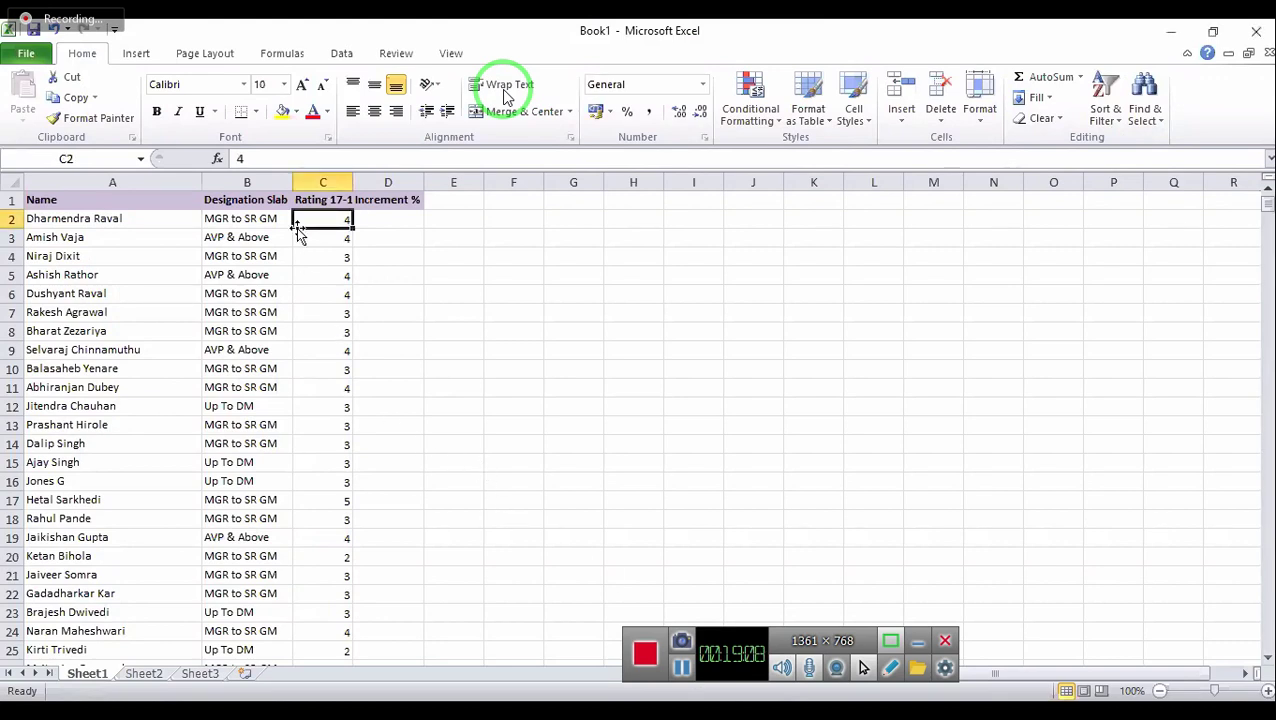
pyautogui.press('Up')
pyautogui.press('Down')
pyautogui.press('Up')
pyautogui.press('Right')
pyautogui.press('Down')
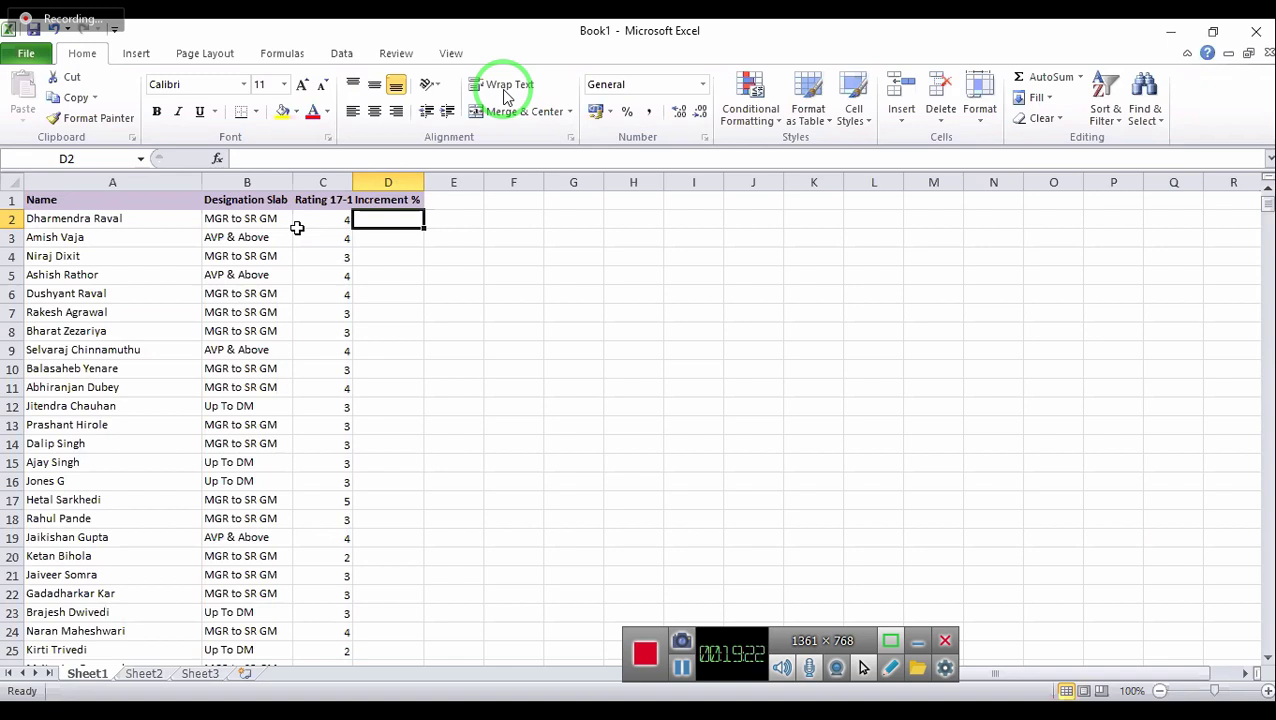
pyautogui.press('Left')
pyautogui.press('Left')
pyautogui.press('Up')
pyautogui.press('Down')
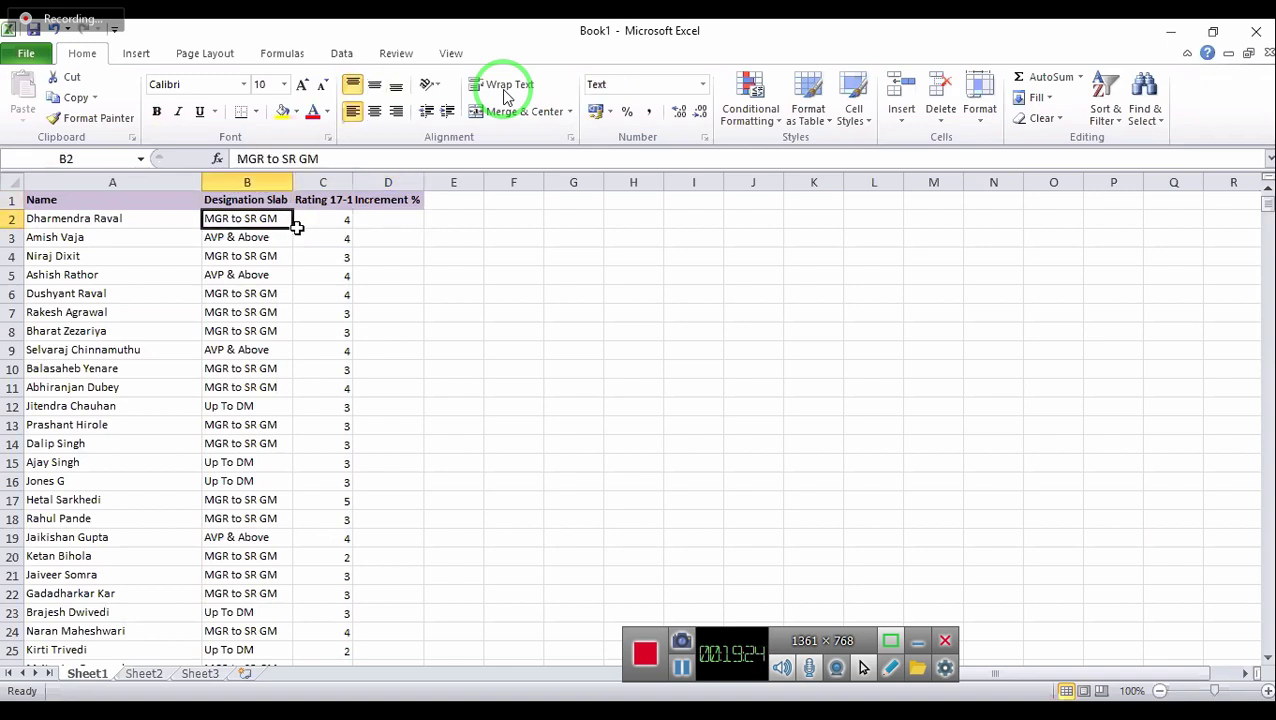
pyautogui.press('Down')
pyautogui.press('Down')
pyautogui.press('Down')
pyautogui.press('Down')
pyautogui.press('Down')
pyautogui.press('Down')
pyautogui.press('Down')
pyautogui.press('Down')
pyautogui.press('Right')
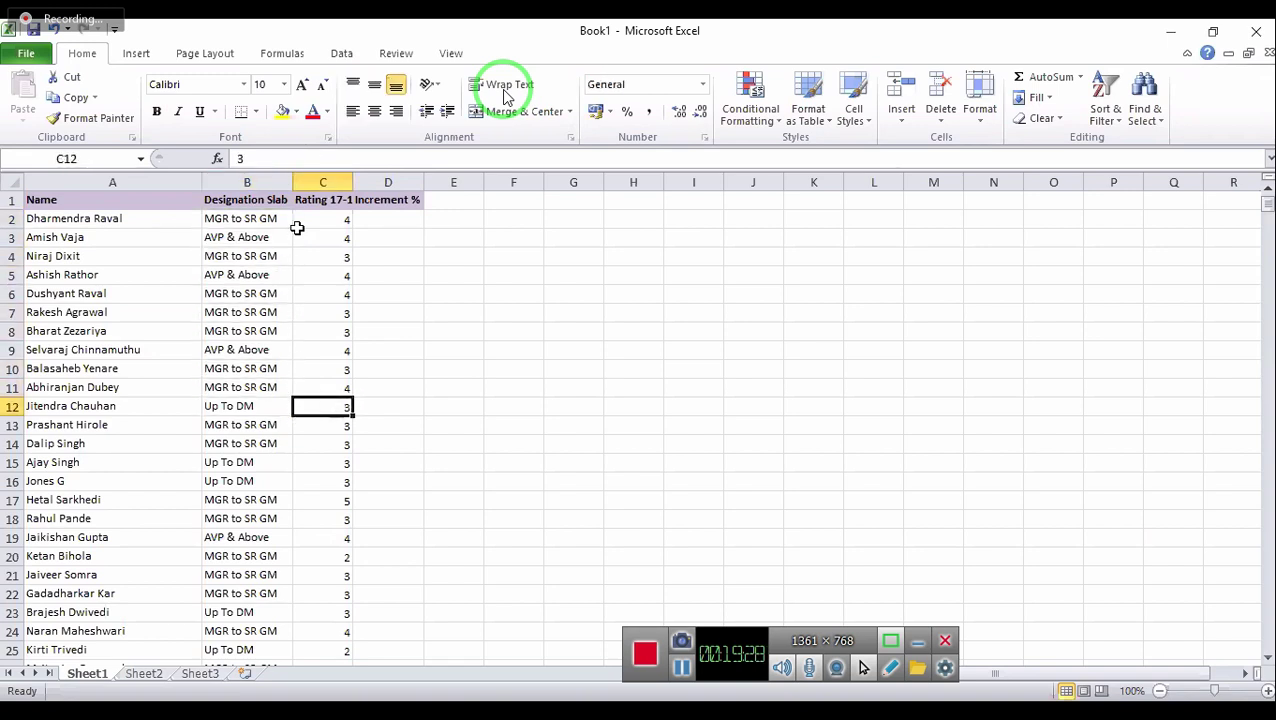
pyautogui.press('Left')
pyautogui.press('Up')
pyautogui.press('Up')
pyautogui.press('Up')
pyautogui.press('Up')
pyautogui.press('Up')
pyautogui.press('Up')
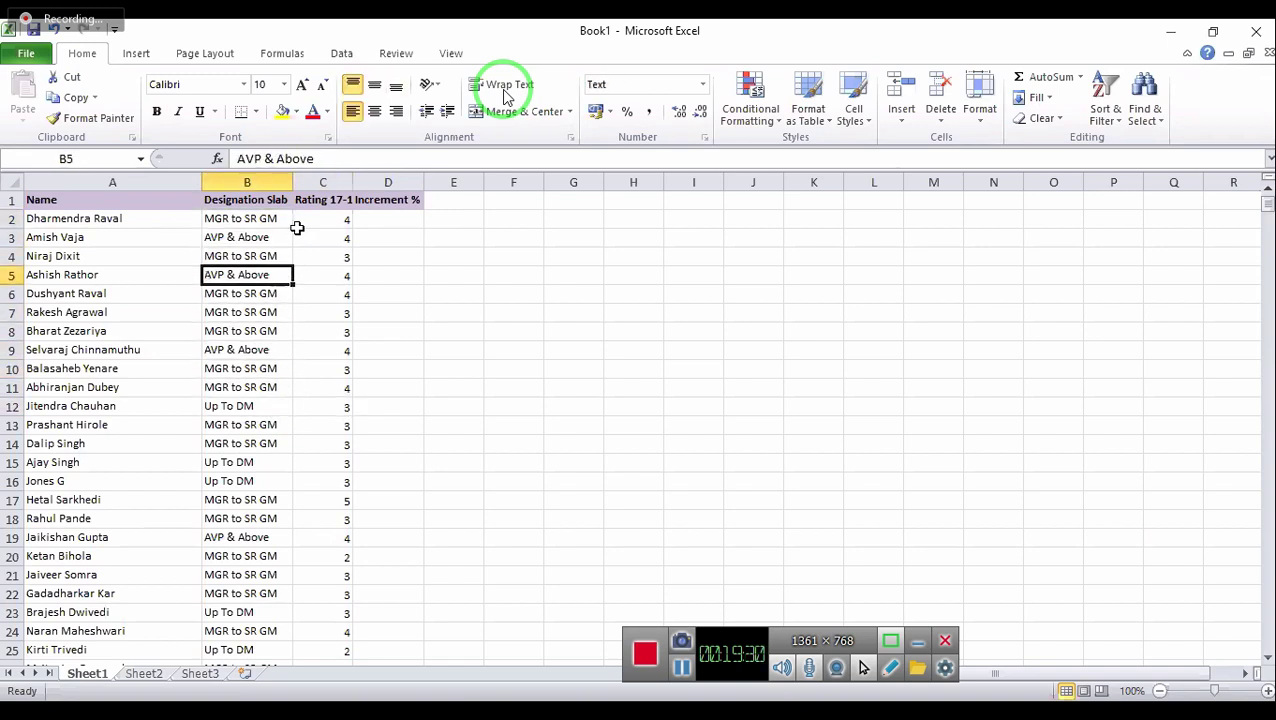
pyautogui.press('Up')
pyautogui.press('Up')
pyautogui.press('Up')
pyautogui.press('Up')
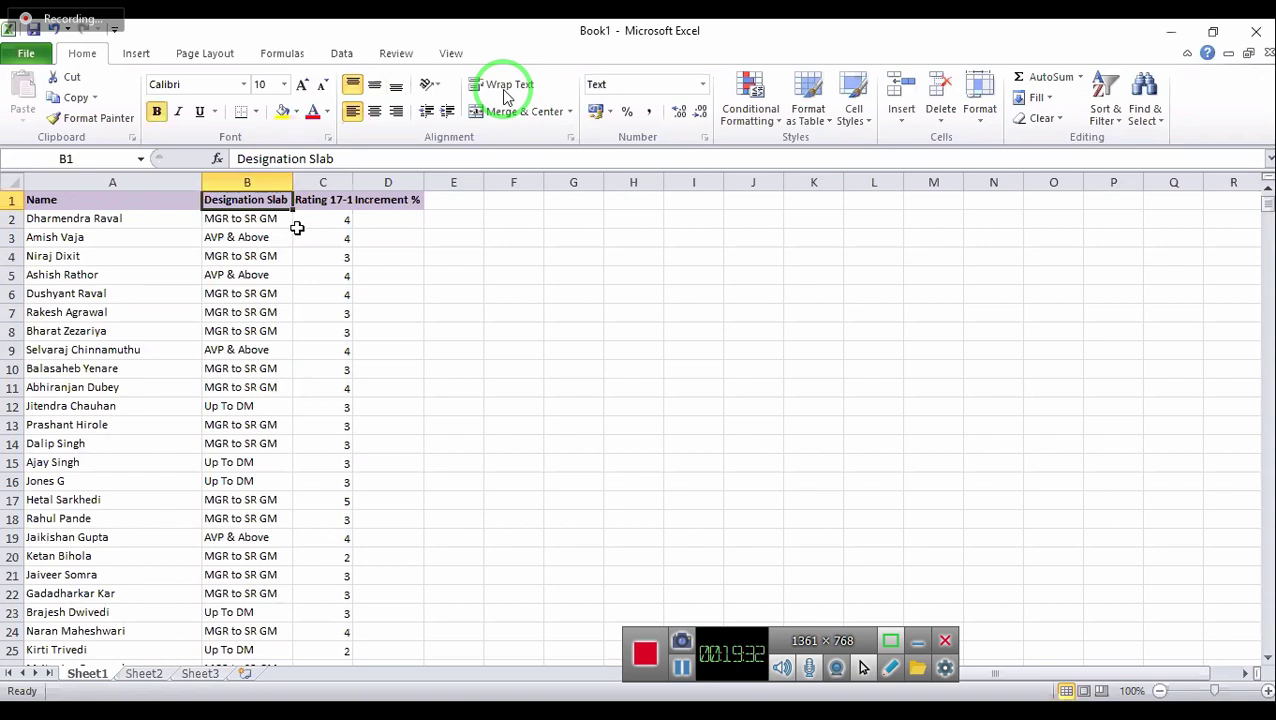
pyautogui.press('Right')
pyautogui.press('Right')
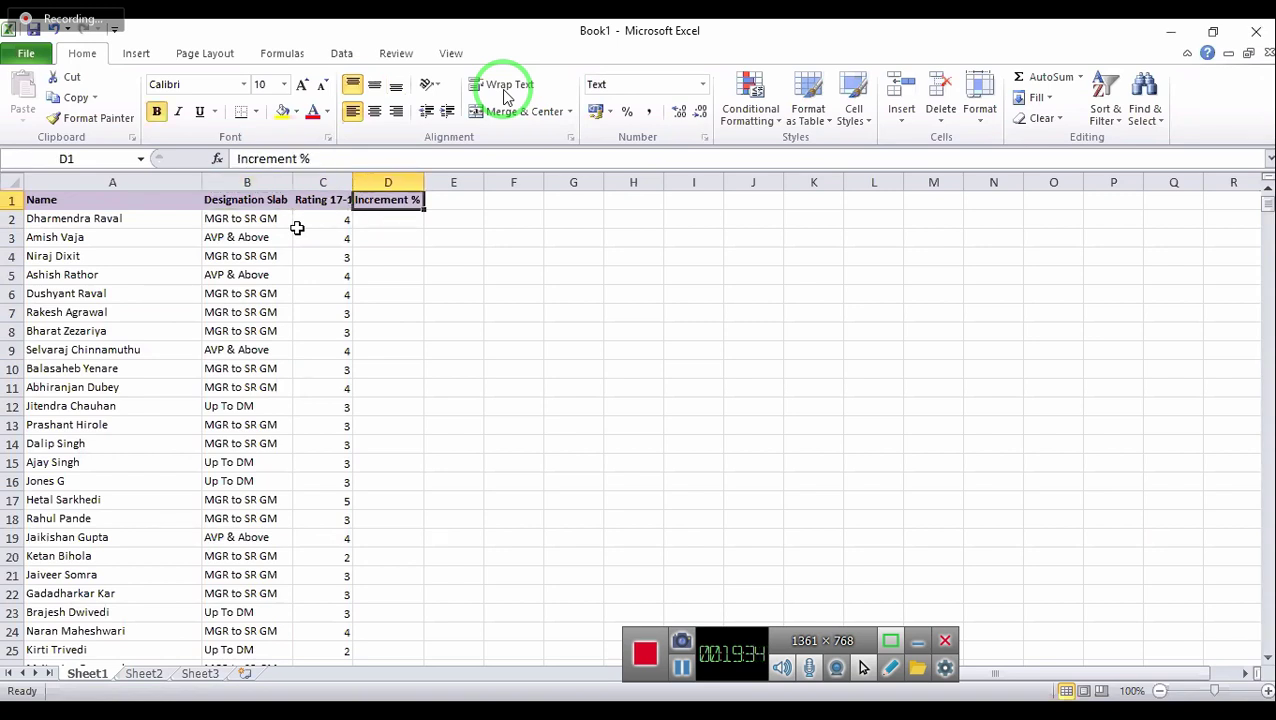
pyautogui.press('Down')
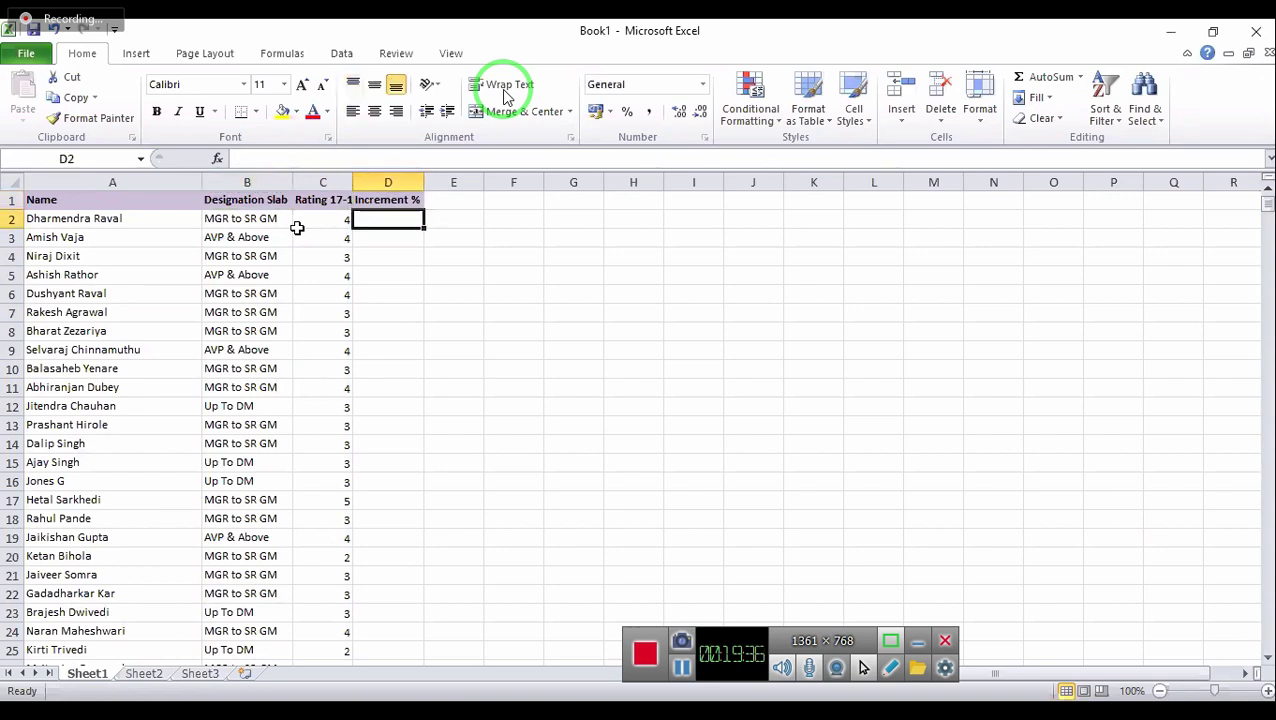
pyautogui.press('Right')
pyautogui.press('Right')
pyautogui.press('Up')
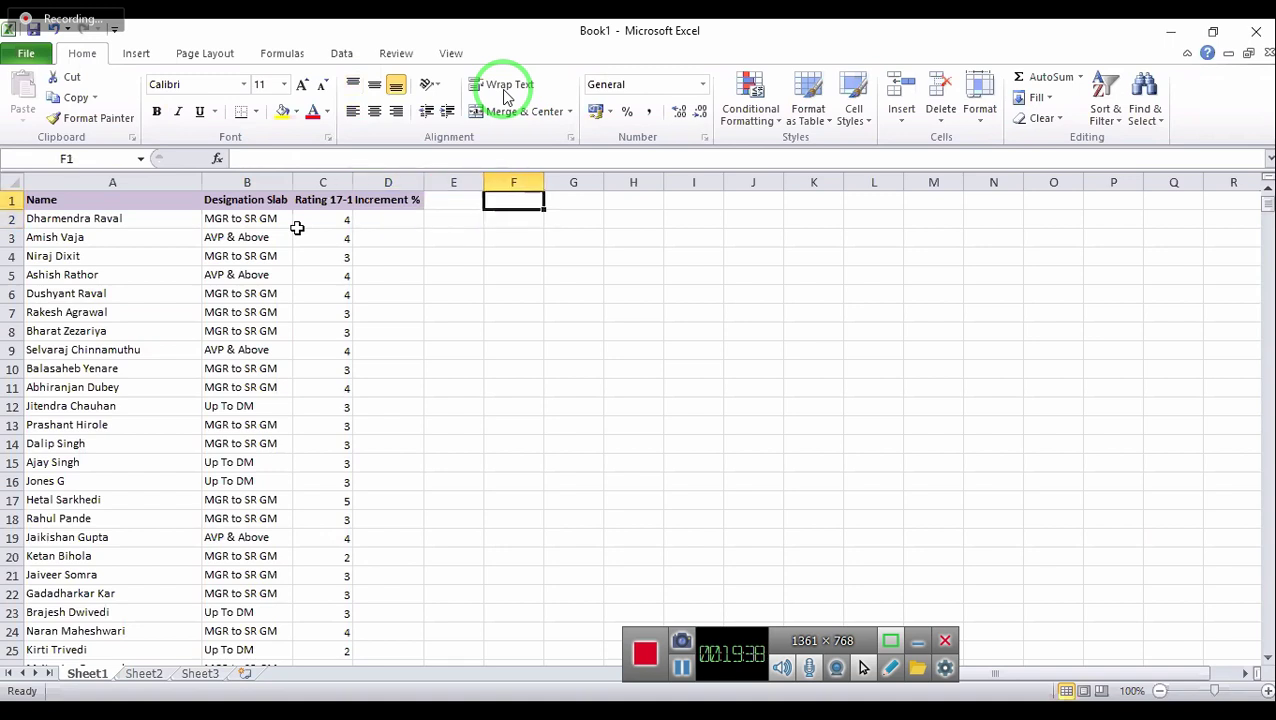
# Label F1 'UP DM' and enter ratings 1, 2, 3, 4, 5 across G1:K1
pyautogui.write('UP DM')
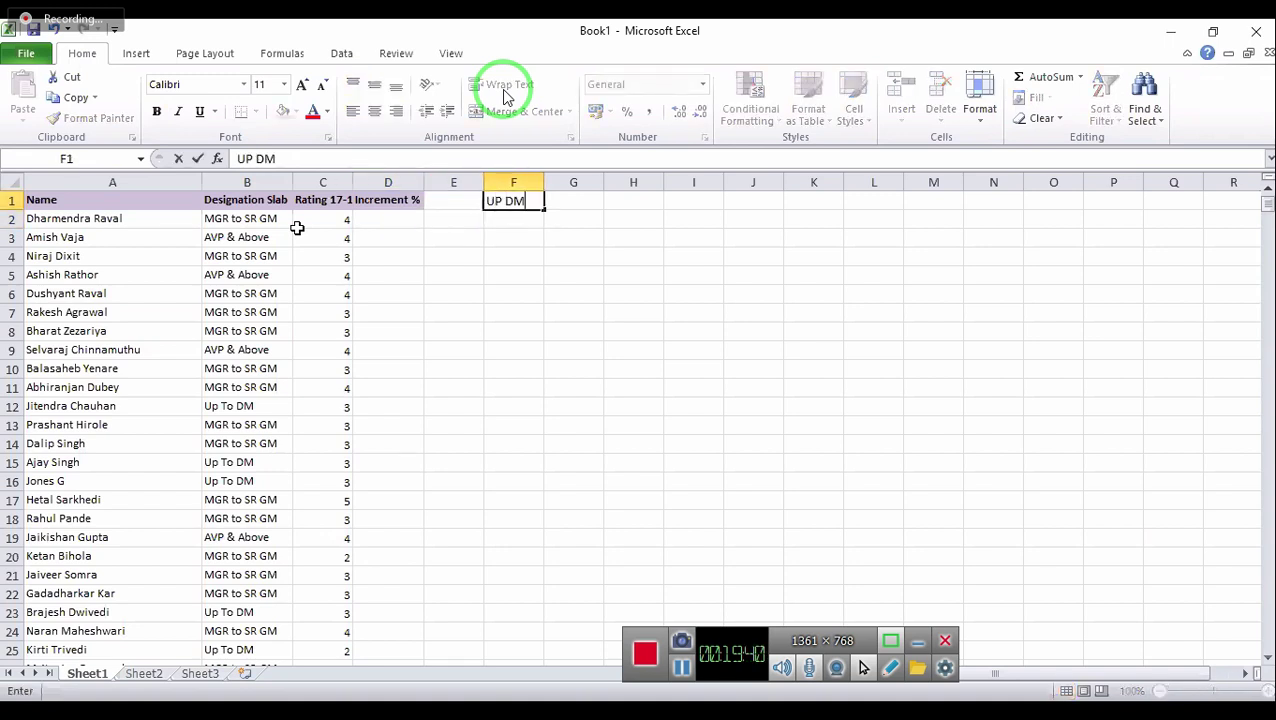
pyautogui.press('Tab')
pyautogui.press('Left')
pyautogui.press('Left')
pyautogui.press('Left')
pyautogui.press('Down')
pyautogui.press('Right')
pyautogui.press('Right')
pyautogui.press('Up')
pyautogui.press('Right')
pyautogui.press('Right')
pyautogui.press('Left')
pyautogui.press('Down')
pyautogui.press('Up')
pyautogui.write('1\t2\t3\t4')
pyautogui.press('Tab')
pyautogui.write('5')
pyautogui.press('Return')
# Fill G2:K2 with the increments 0%, 3%, 4%, 5% and 6%
pyautogui.press('Right')
pyautogui.press('Right')
pyautogui.press('Right')
pyautogui.press('Right')
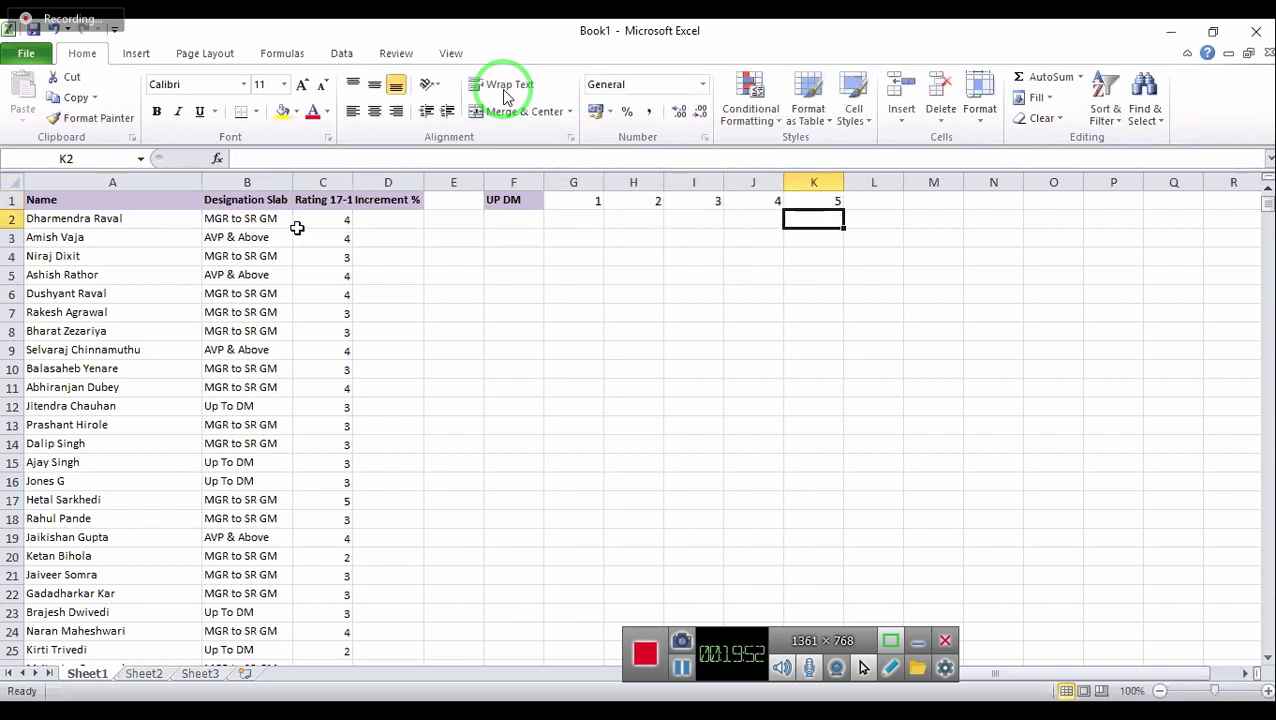
pyautogui.write('5')
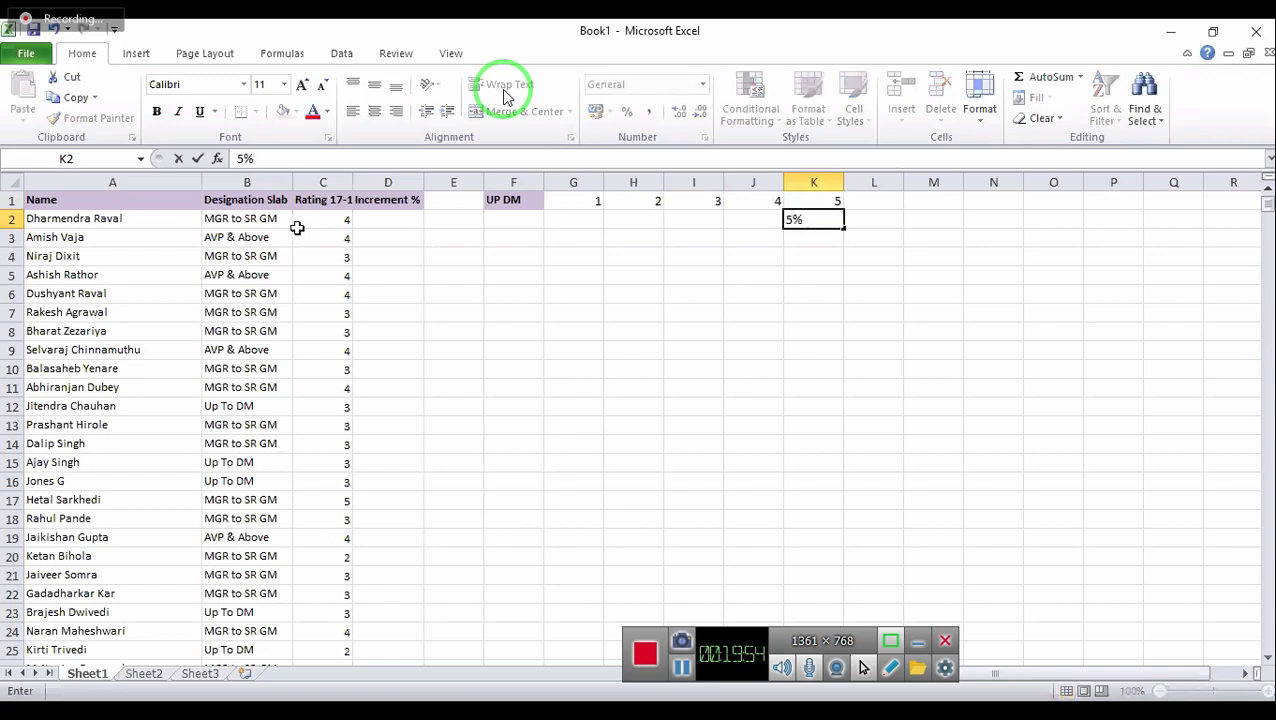
pyautogui.press('Left')
pyautogui.press('Left')
pyautogui.press('Left')
pyautogui.write('0')
pyautogui.press('Right')
pyautogui.press('Left')
pyautogui.press('Left')
pyautogui.write('%')
pyautogui.press('Tab')
pyautogui.write('3%')
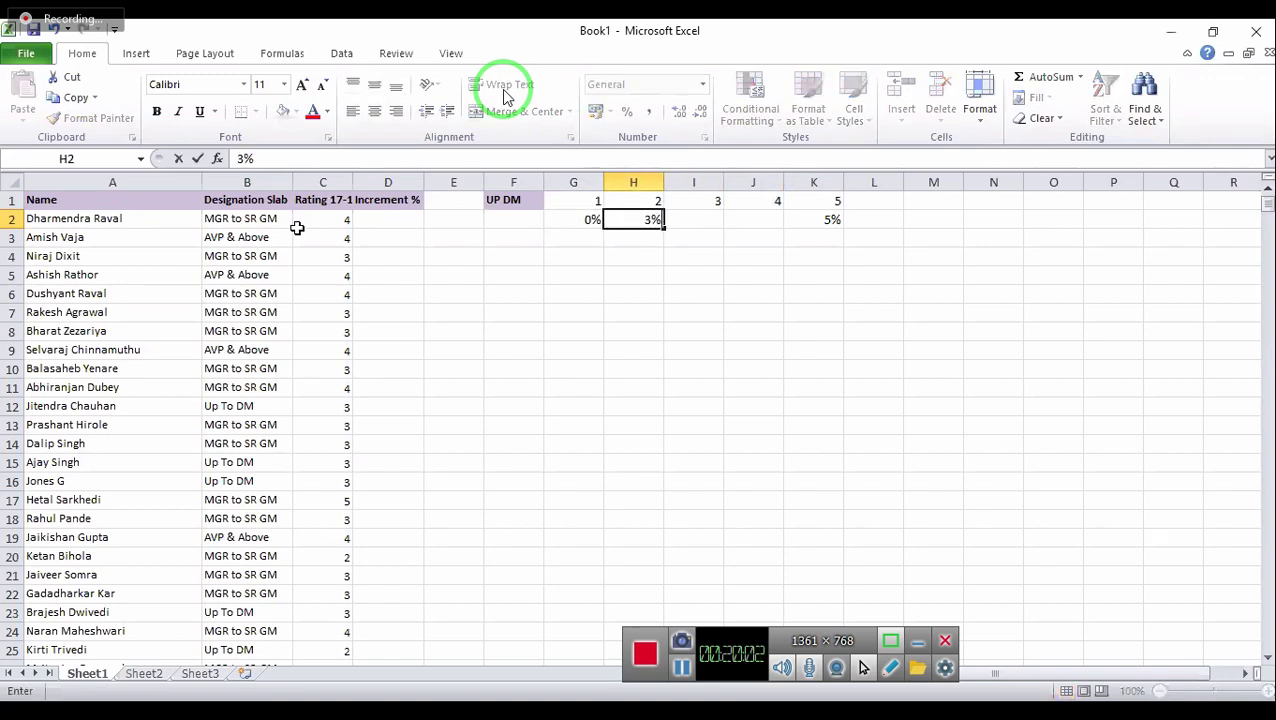
pyautogui.press('Tab')
pyautogui.write('4%')
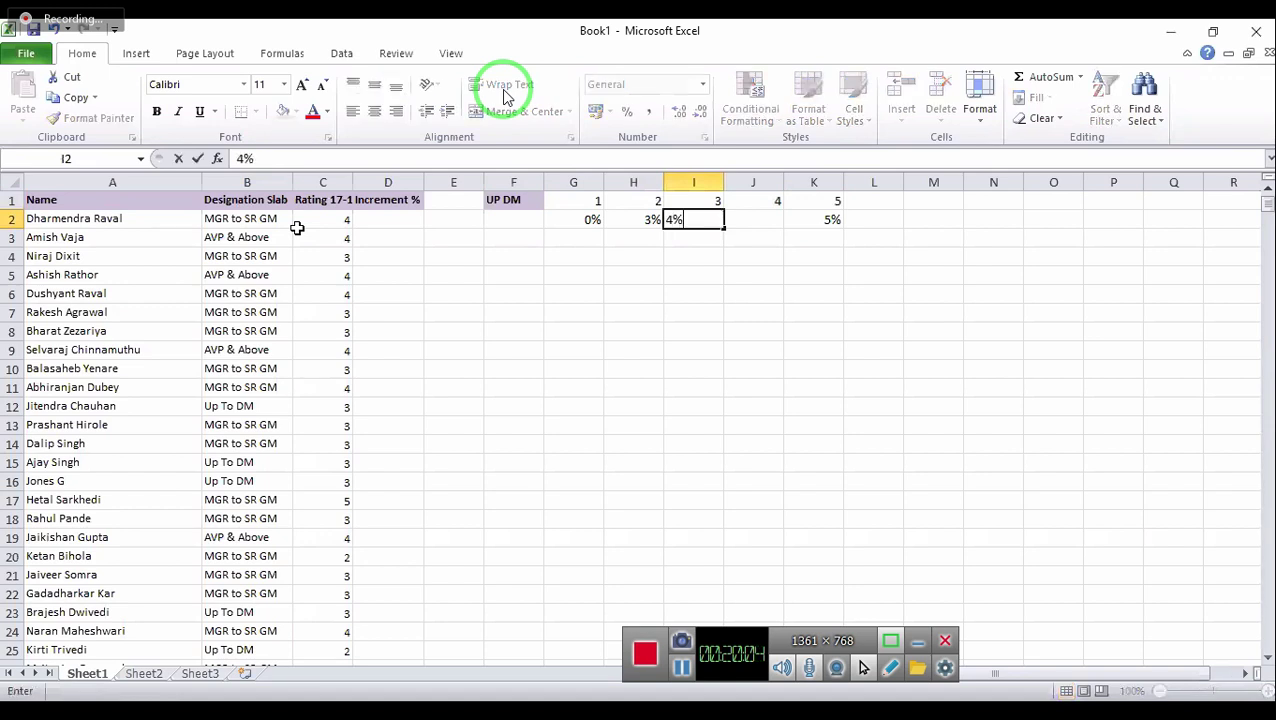
pyautogui.press('Tab')
pyautogui.write('5%')
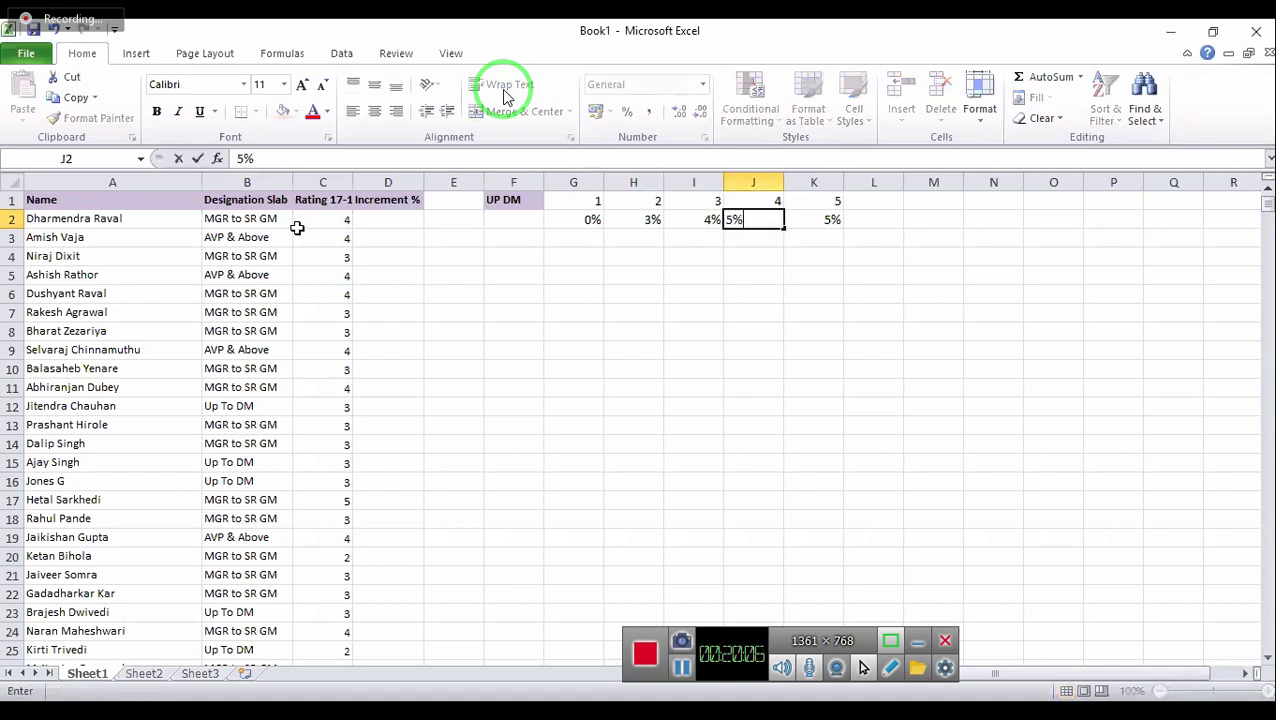
pyautogui.press('Tab')
pyautogui.write('6%')
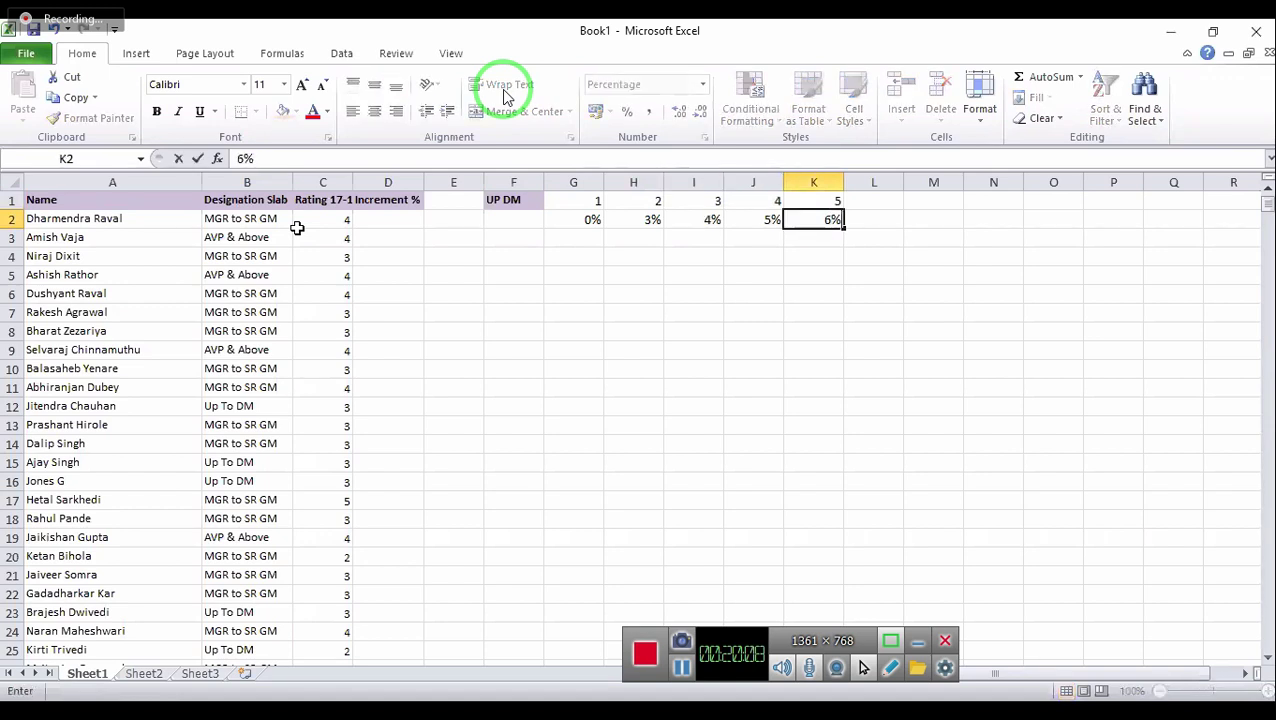
pyautogui.press('Left')
pyautogui.press('Left')
pyautogui.press('Left')
pyautogui.press('Left')
pyautogui.press('Up')
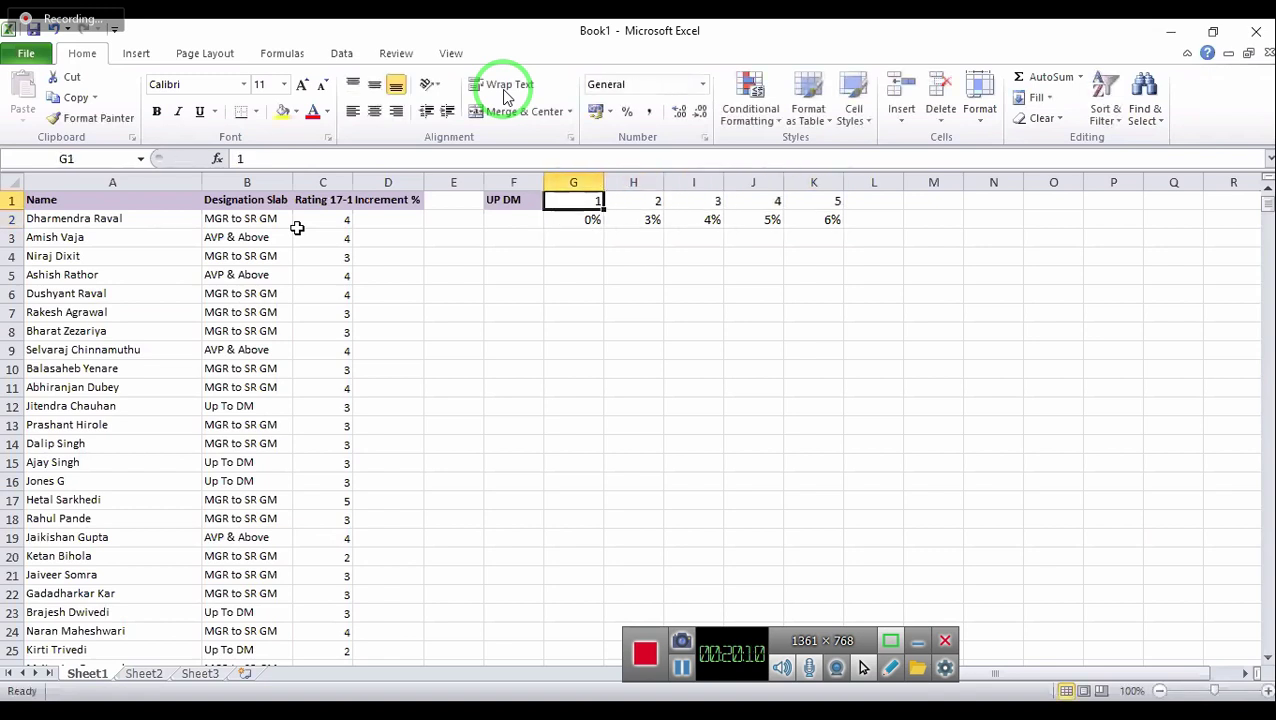
pyautogui.press('Left')
# Copy UP DM into F2, then add a MGR to SR GM row with 0%, 0%, 3%, 4%, 5%
pyautogui.hotkey('ctrl', 'c')
pyautogui.press('Down')
pyautogui.press('Return')
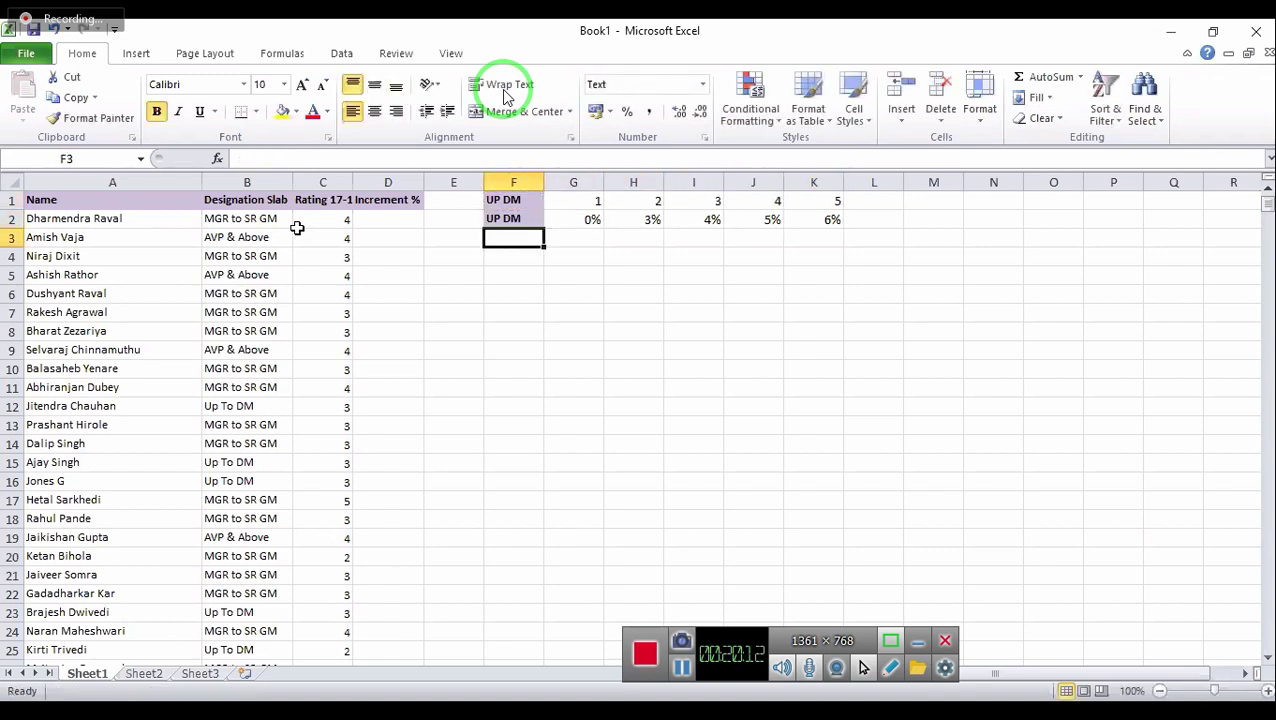
pyautogui.press('Left')
pyautogui.press('Left')
pyautogui.press('Left')
pyautogui.press('Left')
pyautogui.press('Up')
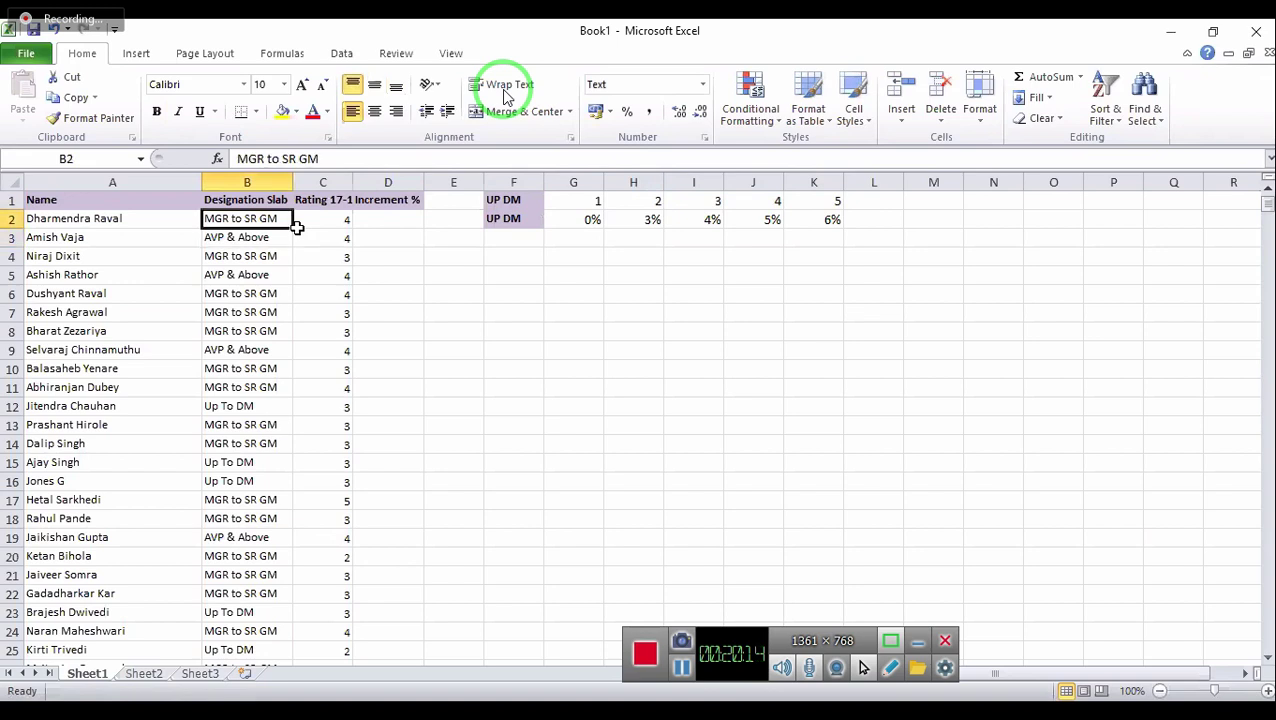
pyautogui.hotkey('ctrl', 'c')
pyautogui.press('Right')
pyautogui.press('Right')
pyautogui.press('Right')
pyautogui.press('Right')
pyautogui.press('Down')
pyautogui.press('Return')
pyautogui.press('Right')
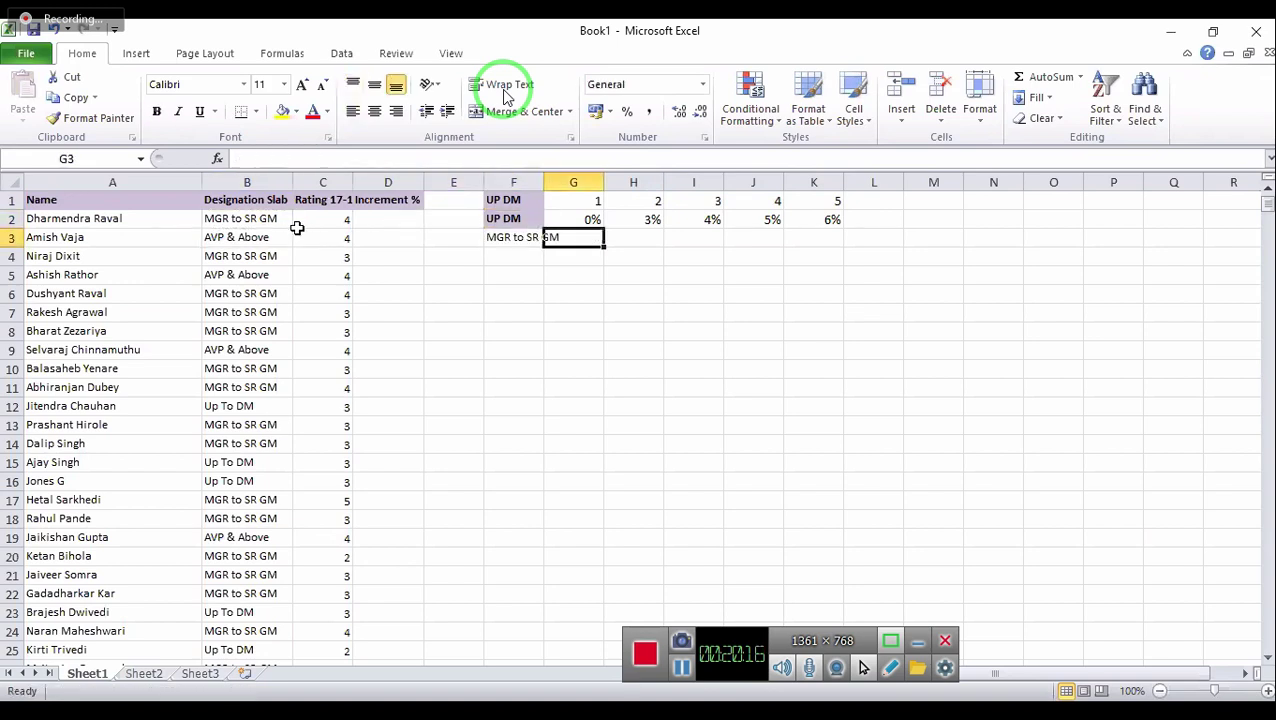
pyautogui.press('Up')
pyautogui.hotkey('ctrl', 'c')
pyautogui.press('Right')
pyautogui.press('Down')
pyautogui.press('Left')
pyautogui.press('Return')
pyautogui.hotkey('ctrl', 'c')
pyautogui.press('Right')
pyautogui.press('Return')
pyautogui.press('Up')
pyautogui.hotkey('shift', 'Right')
pyautogui.hotkey('shift', 'Right')
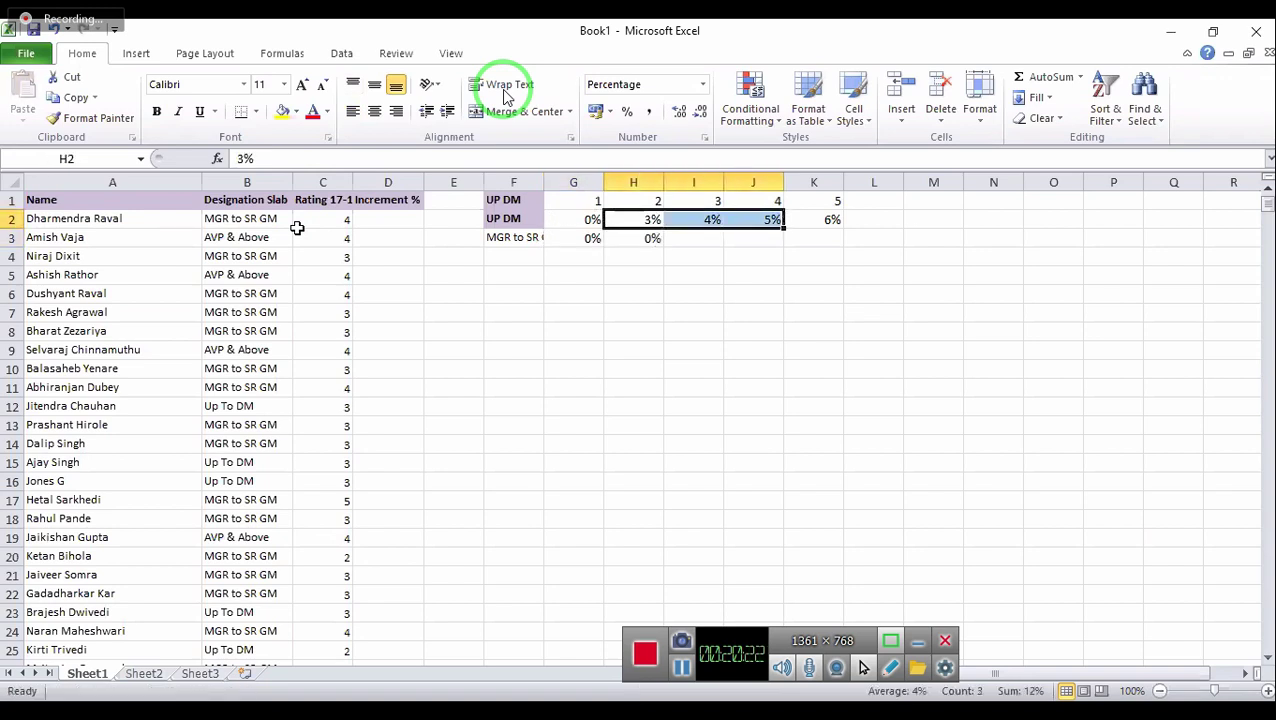
pyautogui.hotkey('ctrl', 'c')
pyautogui.press('Right')
pyautogui.press('Down')
pyautogui.press('Return')
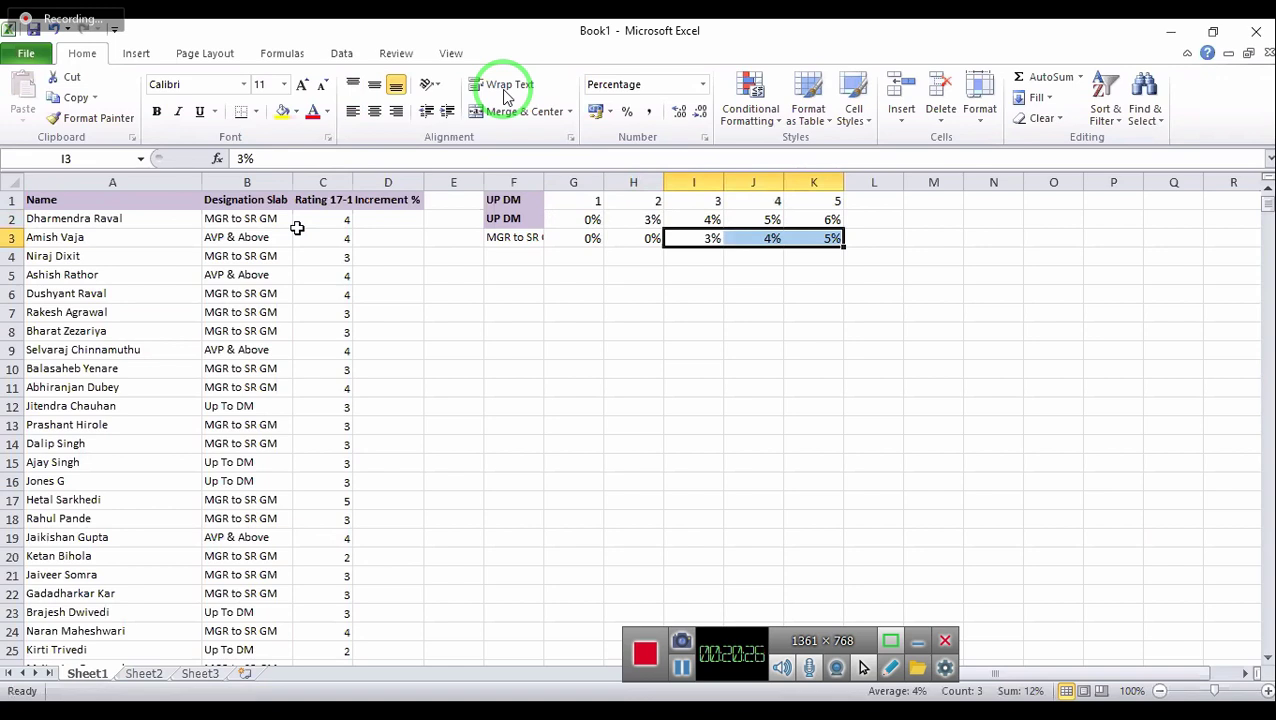
# Copy AVP & Above from B3 into F4 and paste 0%, 0% into G4:H4
pyautogui.press('Left')
pyautogui.press('Left')
pyautogui.press('Up')
pyautogui.press('Up')
pyautogui.press('Left')
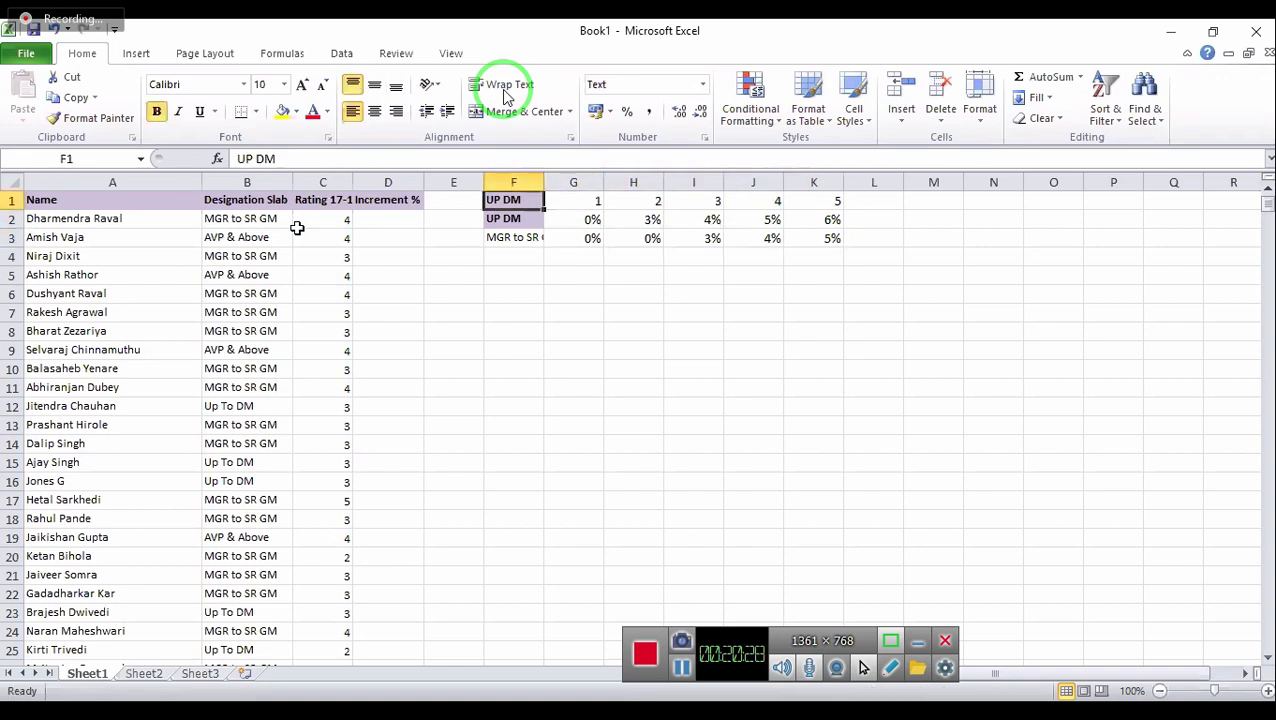
pyautogui.press('Left')
pyautogui.press('Left')
pyautogui.press('Left')
pyautogui.press('Left')
pyautogui.press('Down')
pyautogui.press('Down')
pyautogui.hotkey('ctrl', 'c')
pyautogui.press('Right')
pyautogui.press('Right')
pyautogui.press('Right')
pyautogui.press('Right')
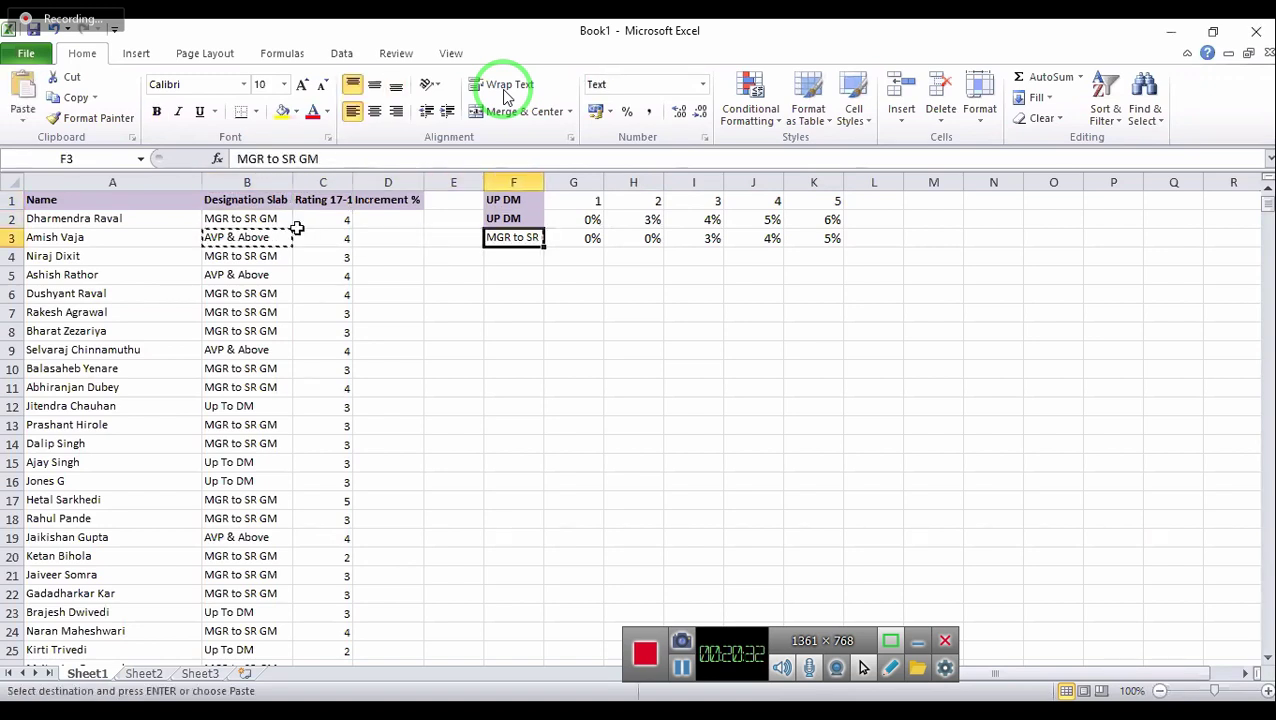
pyautogui.press('Down')
pyautogui.press('Return')
pyautogui.press('Right')
pyautogui.press('Up')
pyautogui.hotkey('shift', 'Right')
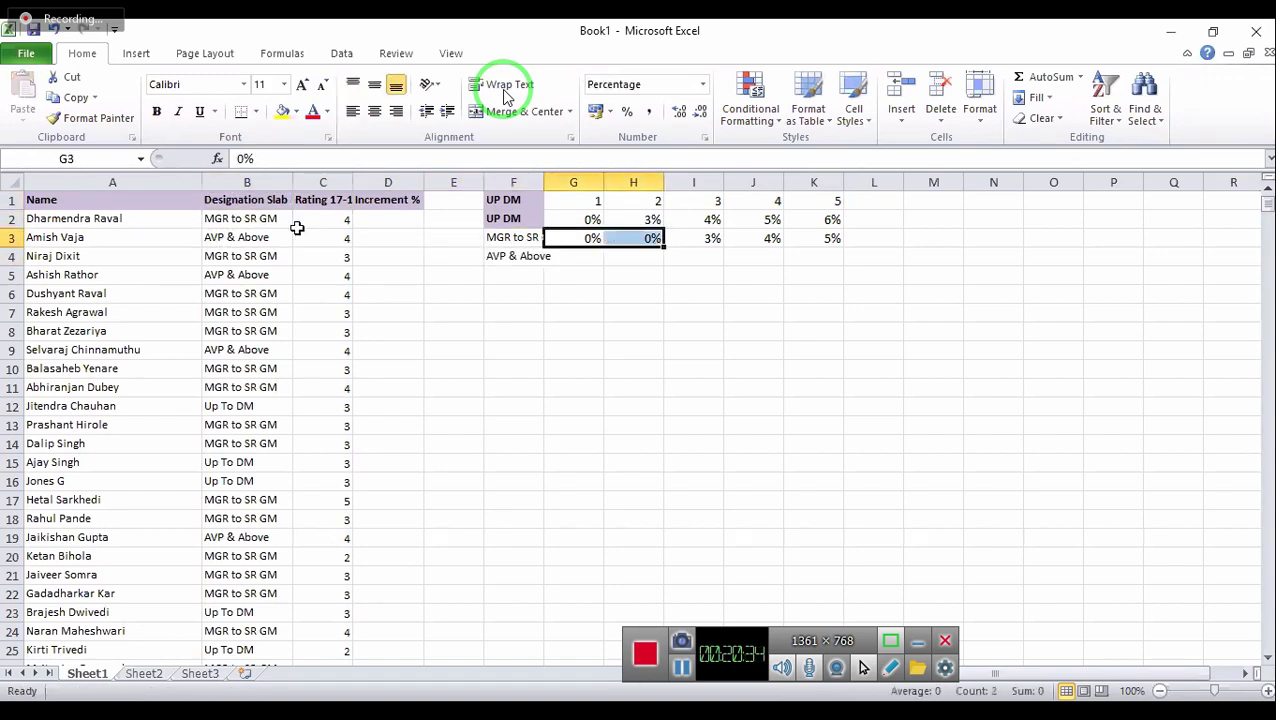
pyautogui.hotkey('ctrl', 'c')
pyautogui.press('Down')
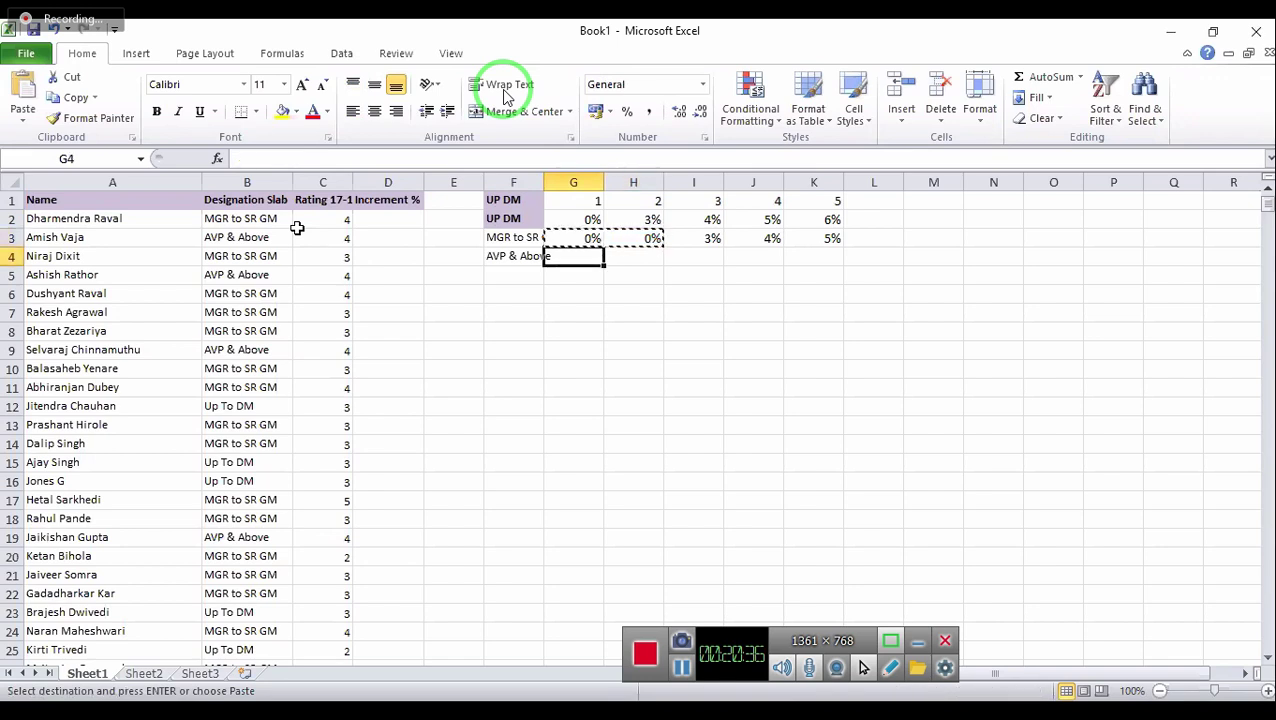
pyautogui.press('Return')
# Complete the AVP & Above row with 0%, 3%, 4% in I4:K4
pyautogui.press('Right')
pyautogui.hotkey('ctrl', 'Right')
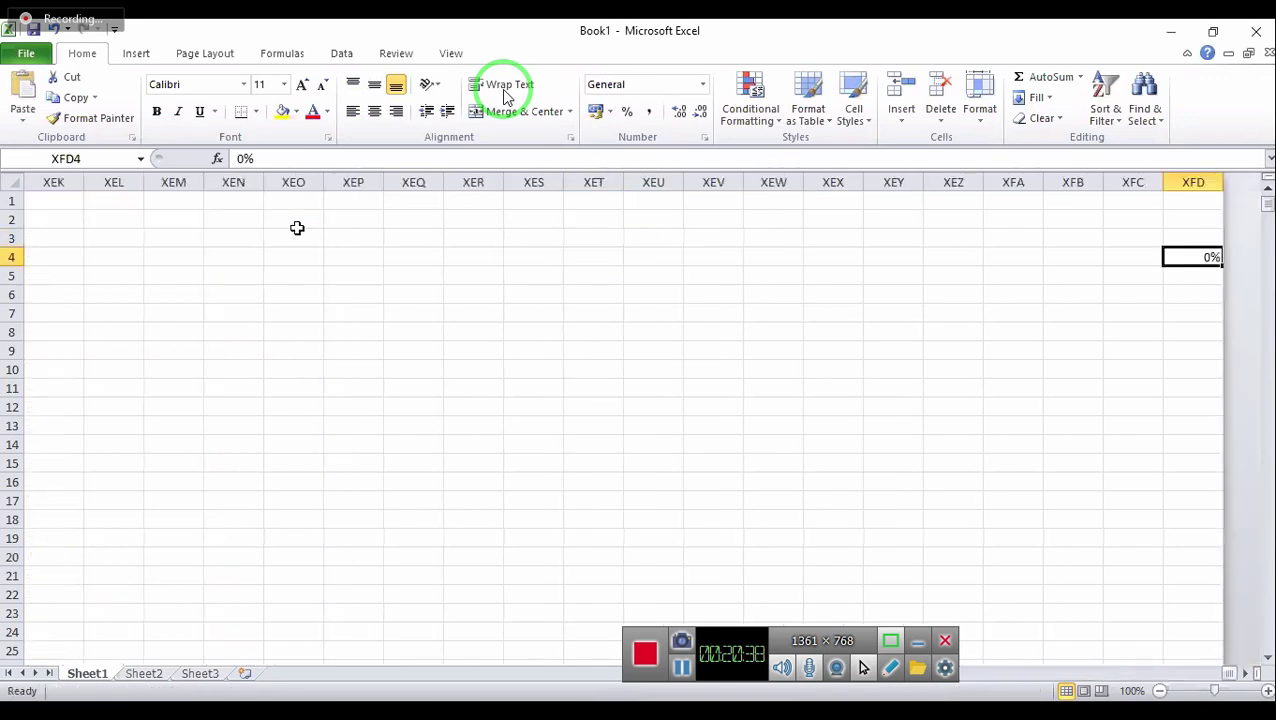
pyautogui.hotkey('ctrl', 'Left')
pyautogui.hotkey('ctrl', 'Left')
pyautogui.hotkey('ctrl', 'Up')
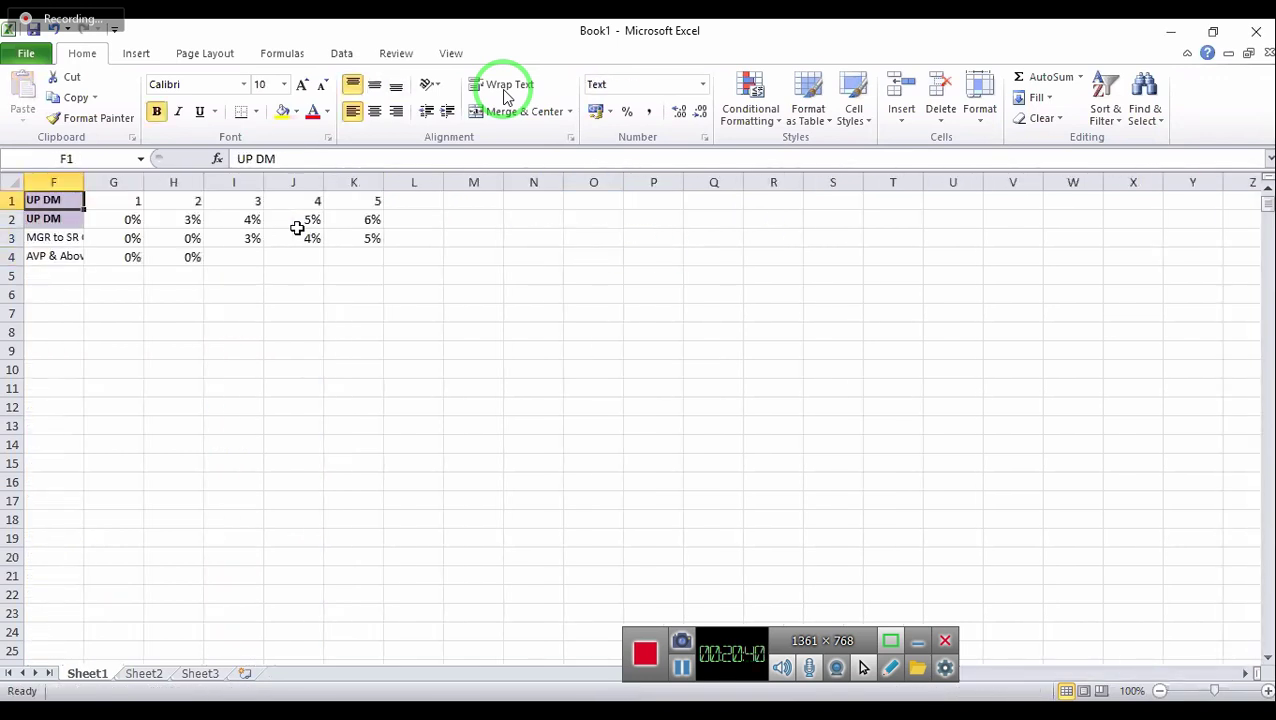
pyautogui.press('Right')
pyautogui.press('Right')
pyautogui.press('Down')
pyautogui.press('Down')
pyautogui.press('Down')
pyautogui.hotkey('ctrl', 'c')
pyautogui.press('Right')
pyautogui.press('Return')
pyautogui.press('Up')
pyautogui.press('Right')
pyautogui.press('Left')
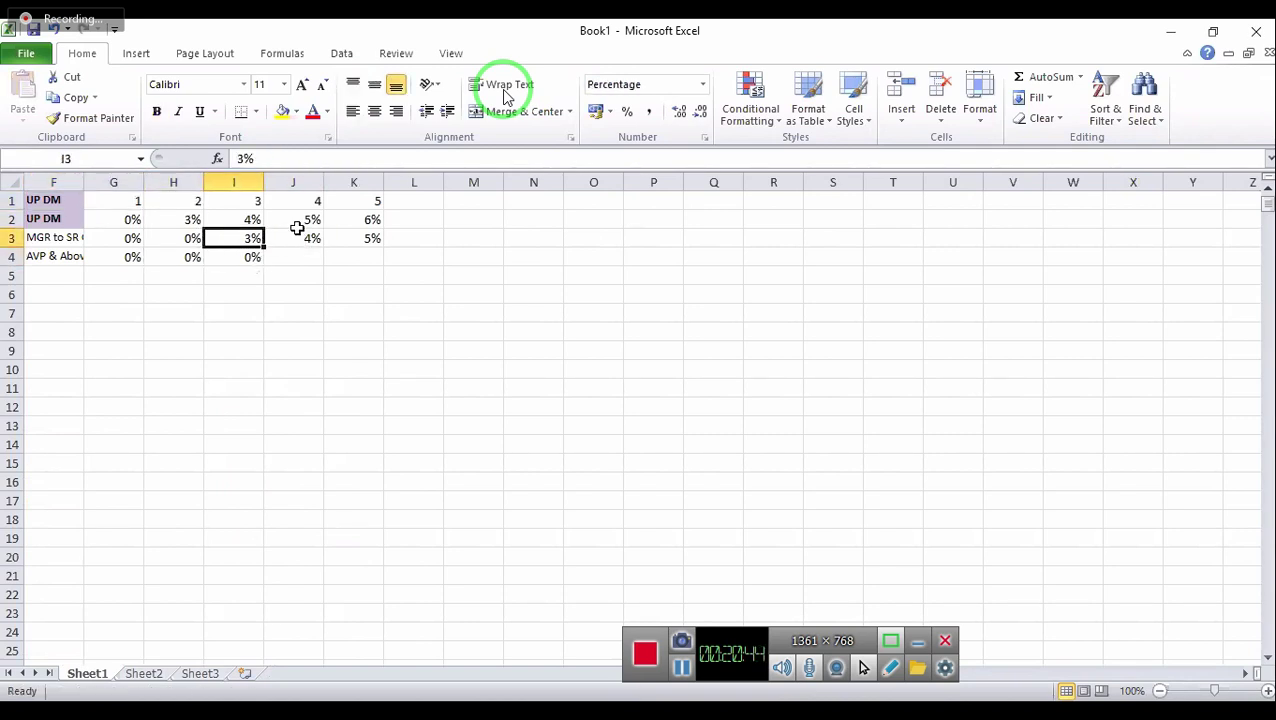
pyautogui.hotkey('shift', 'Right')
pyautogui.hotkey('ctrl', 'c')
pyautogui.press('Right')
pyautogui.press('Down')
pyautogui.press('Return')
pyautogui.hotkey('ctrl', 'Left')
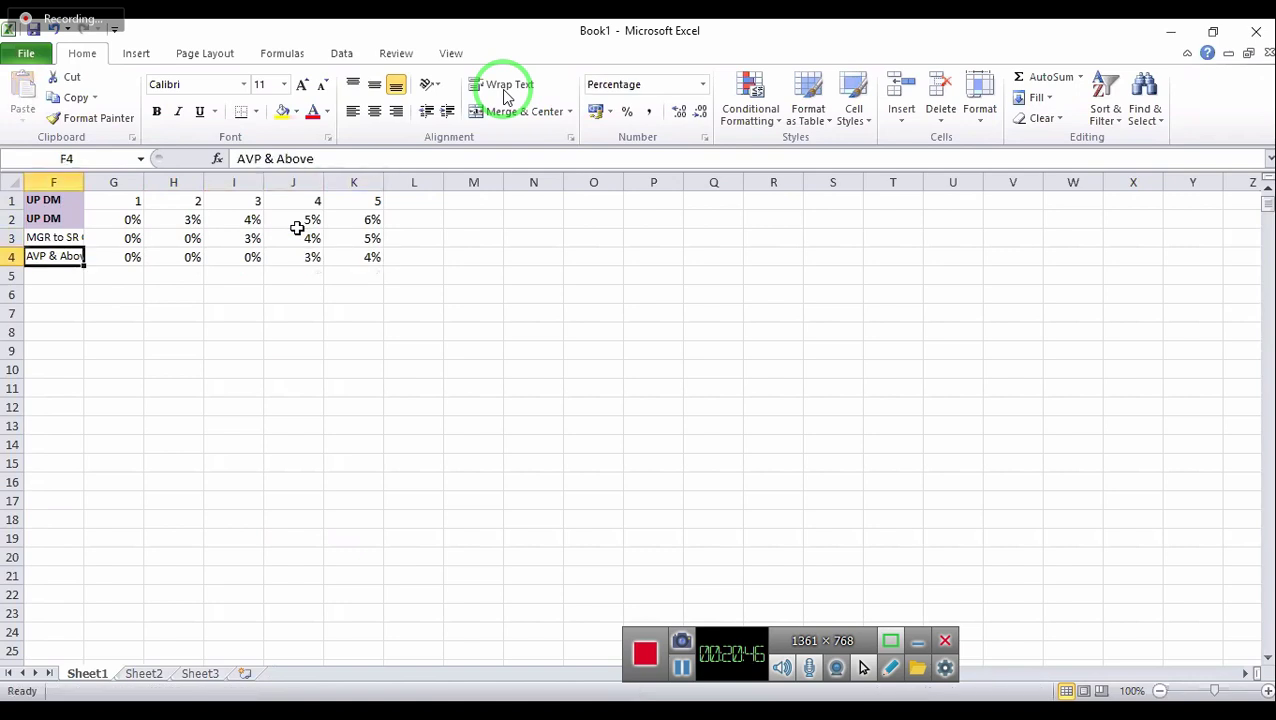
pyautogui.press('Home')
pyautogui.hotkey('ctrl', 'Up')
pyautogui.press('Right')
pyautogui.press('Right')
pyautogui.press('Right')
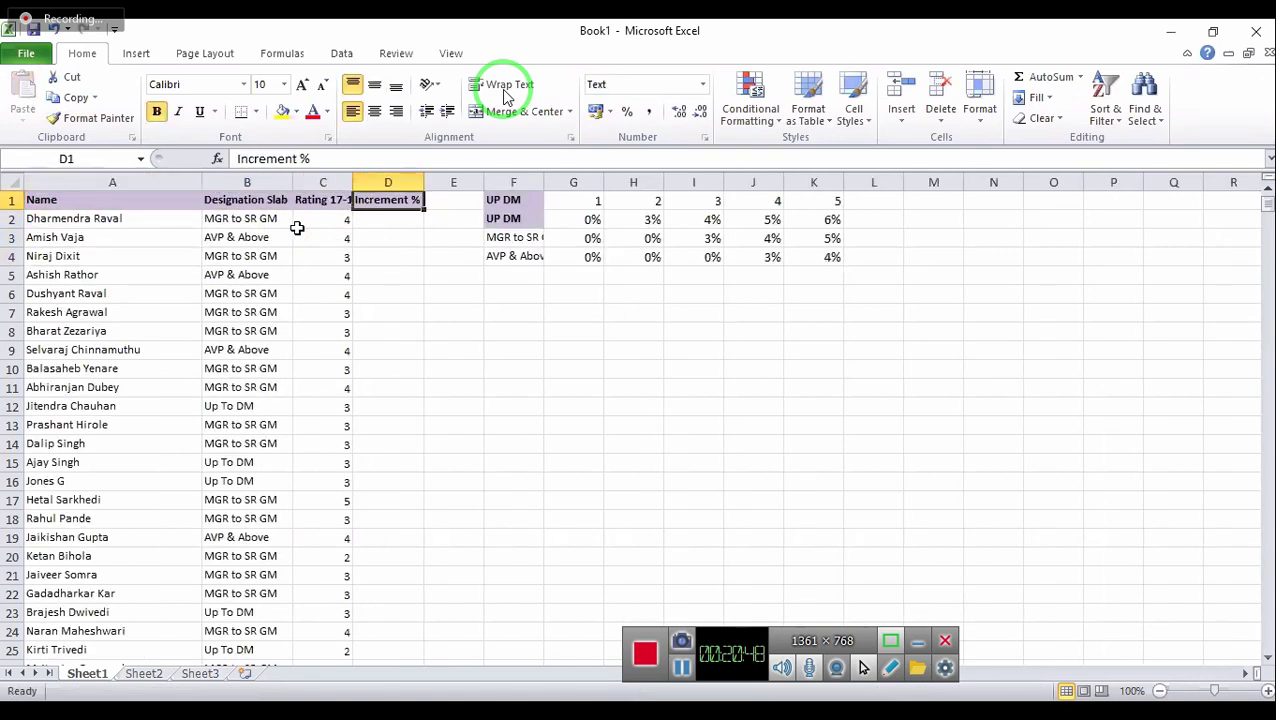
pyautogui.press('Down')
# Cancel the formula started in D2 and delete the UP DM label in F1
pyautogui.write('=')
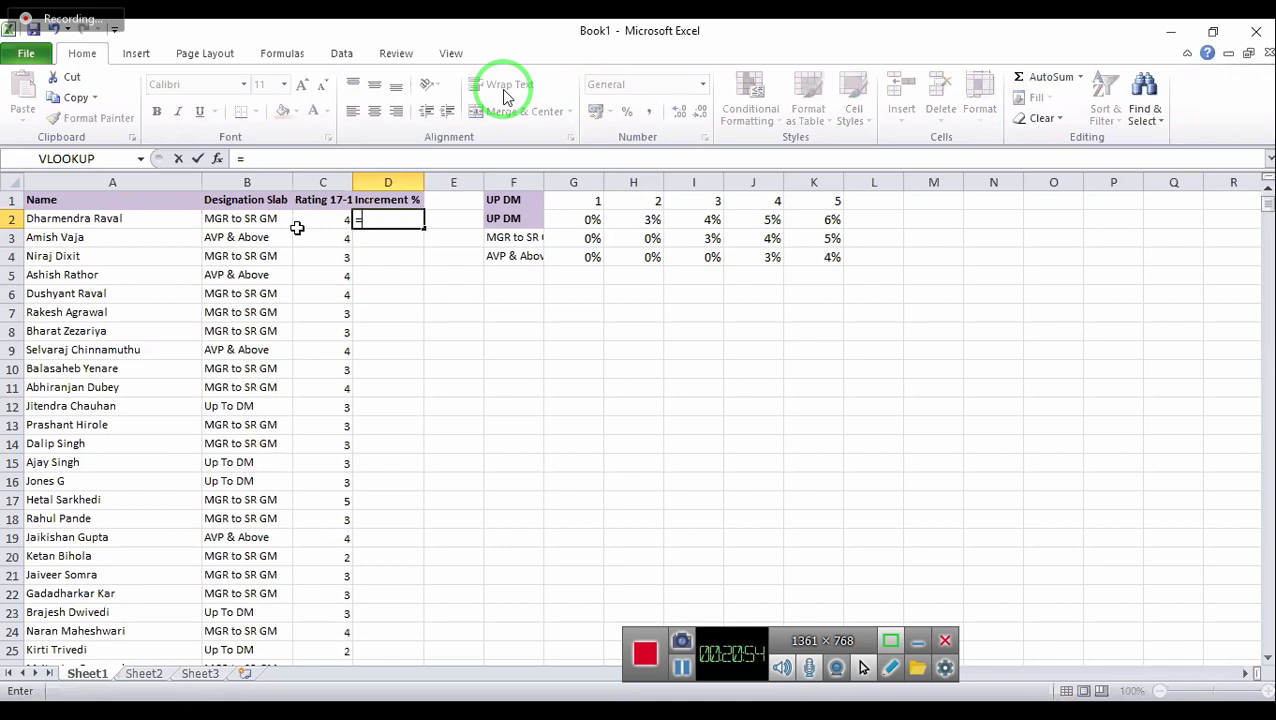
pyautogui.press('Left')
pyautogui.press('Left')
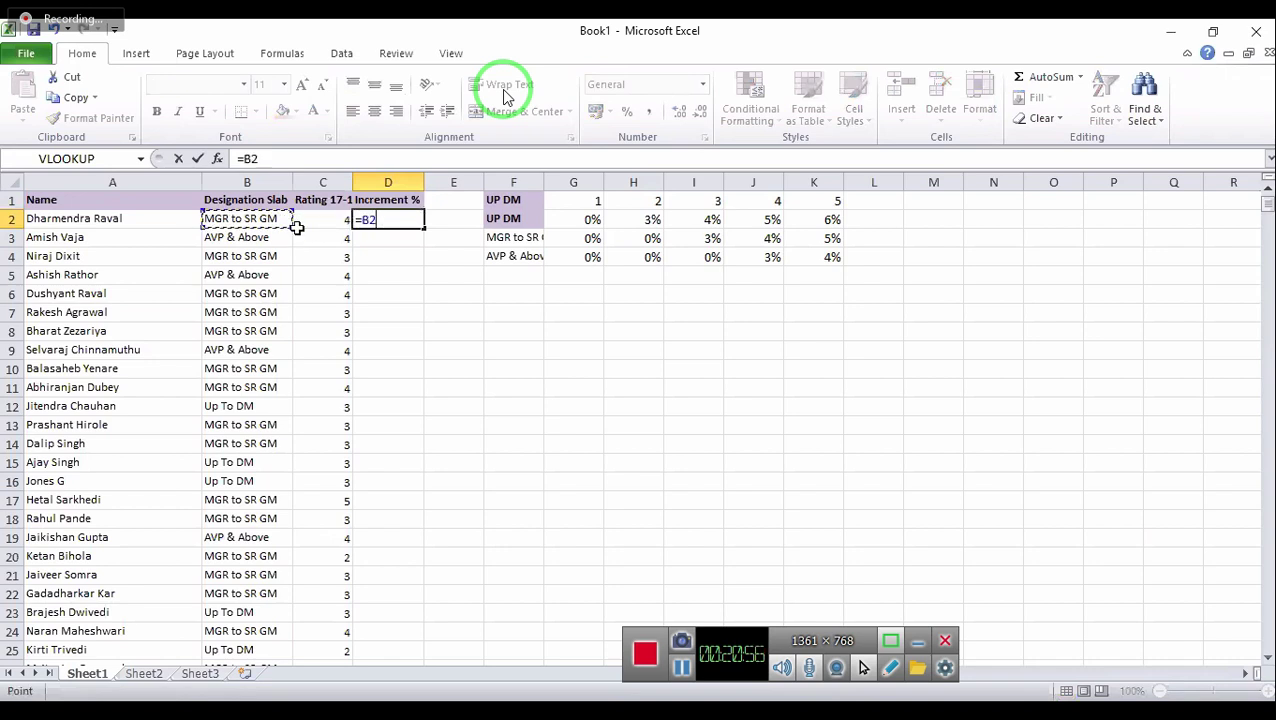
pyautogui.press('Escape')
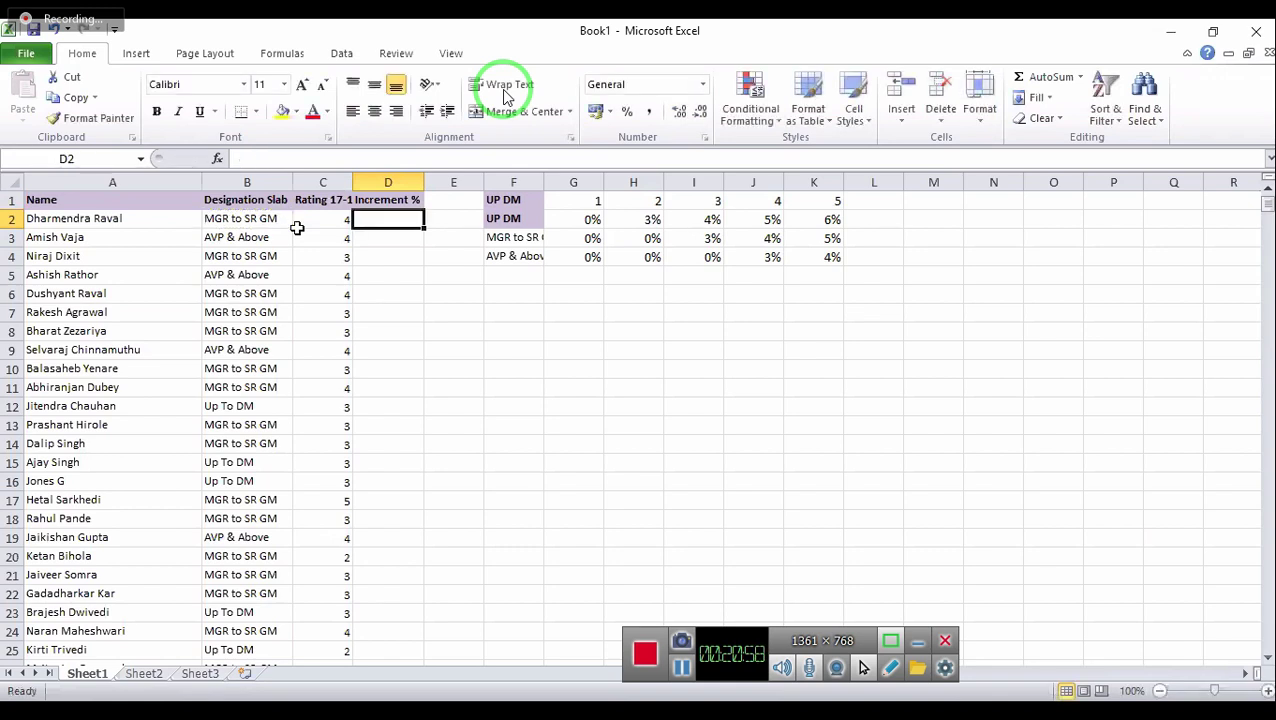
pyautogui.press('Left')
pyautogui.press('Left')
pyautogui.press('Right')
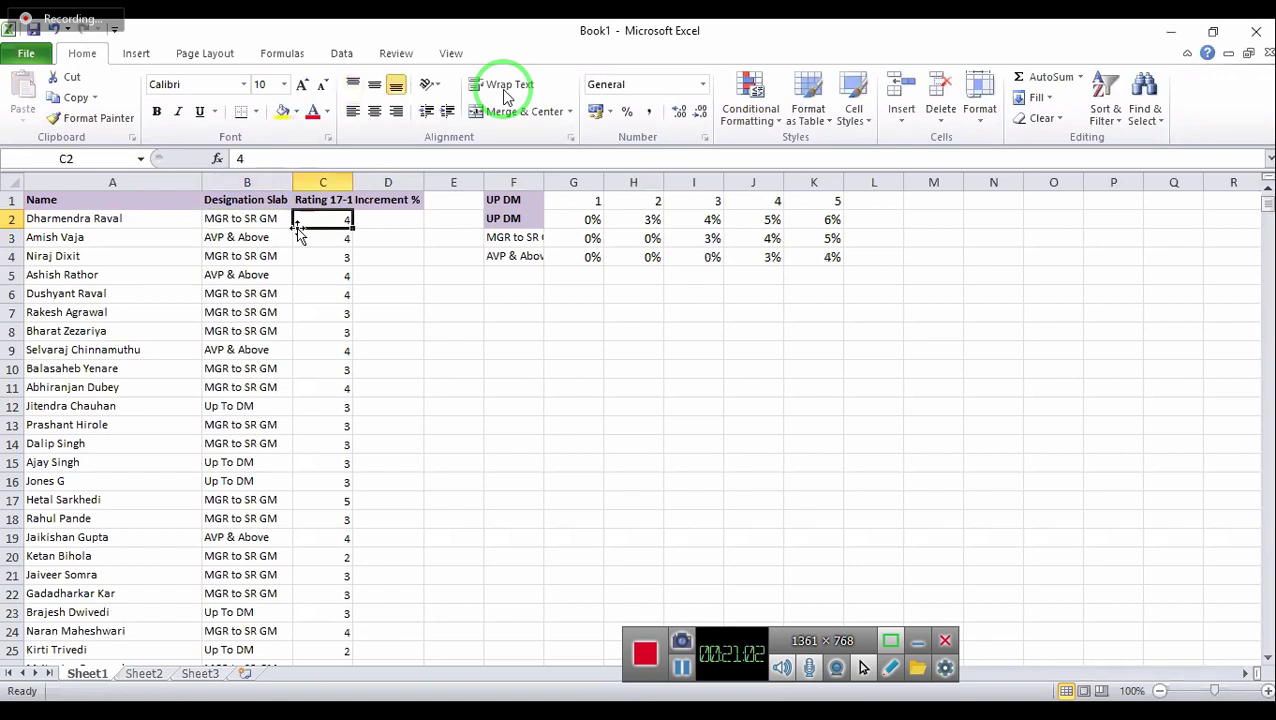
pyautogui.press('Right')
pyautogui.press('Right')
pyautogui.press('Right')
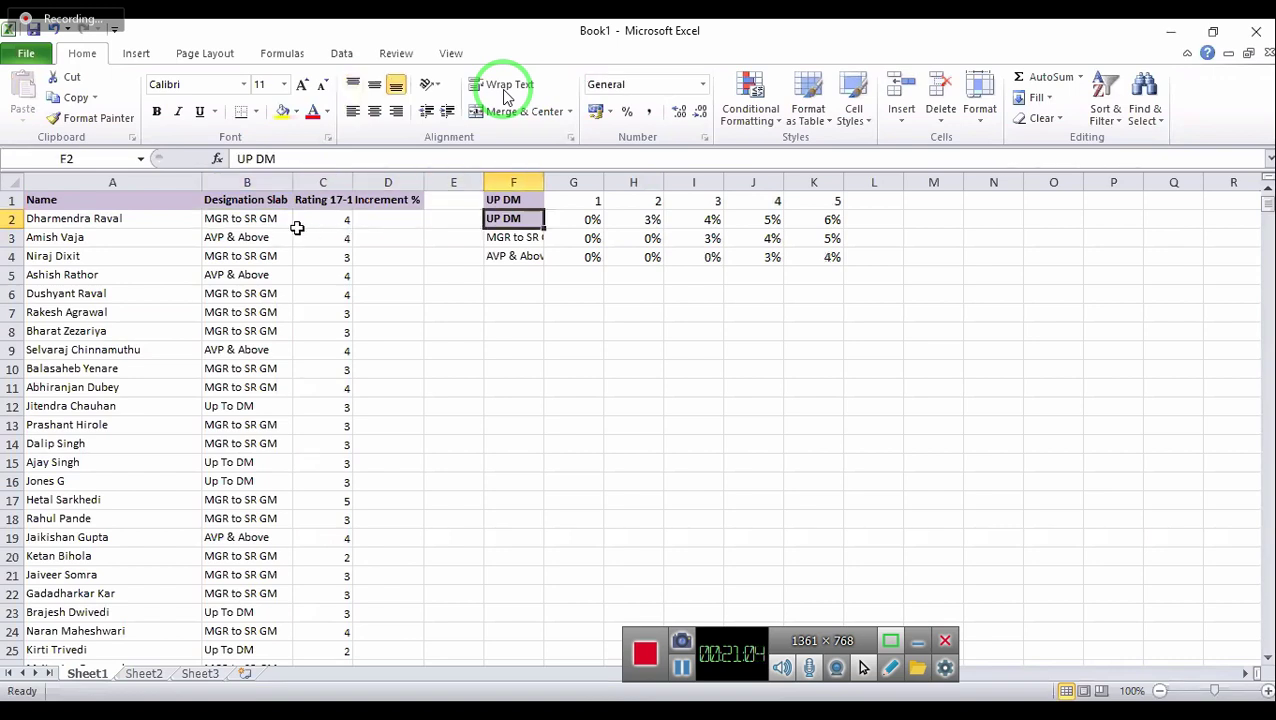
pyautogui.press('Up')
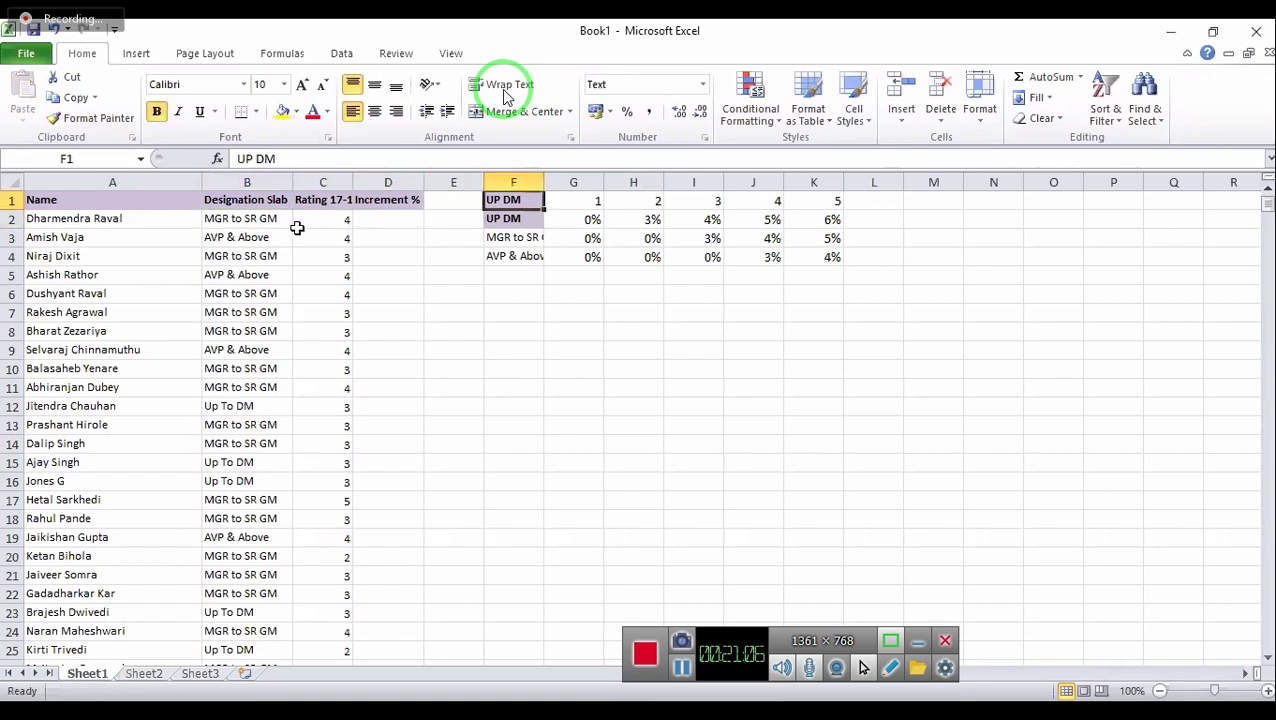
pyautogui.press('Delete')
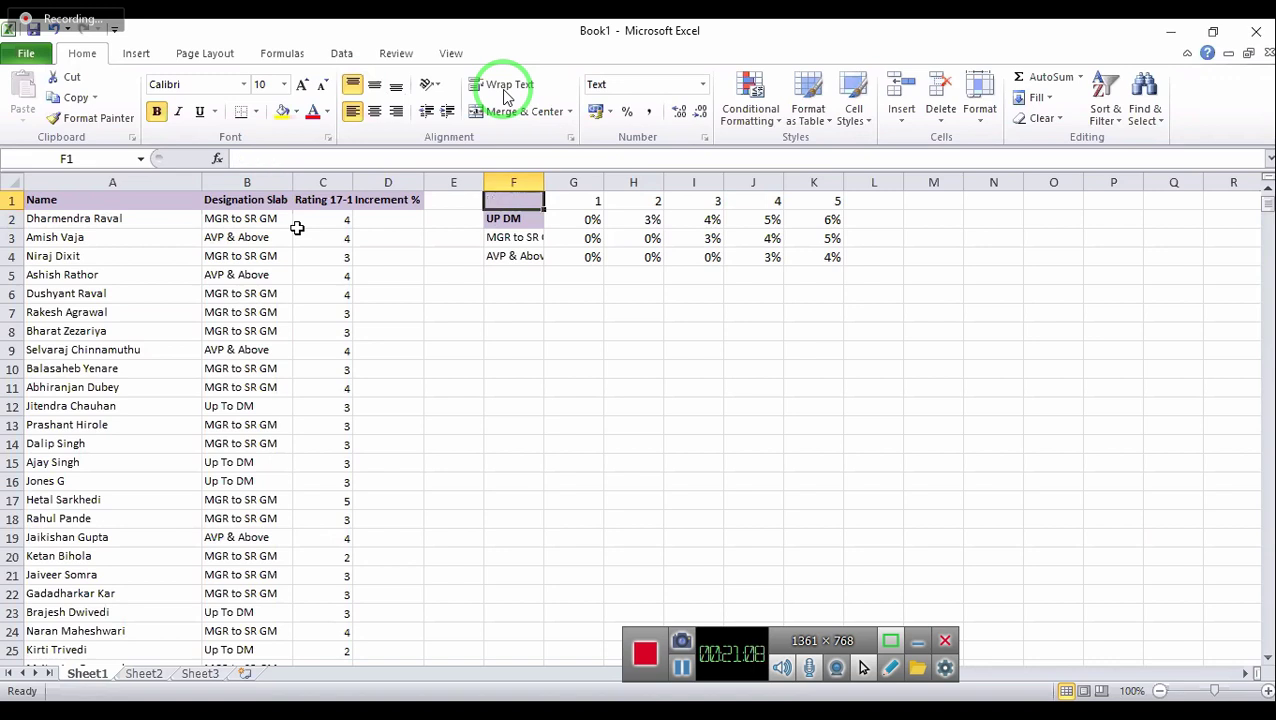